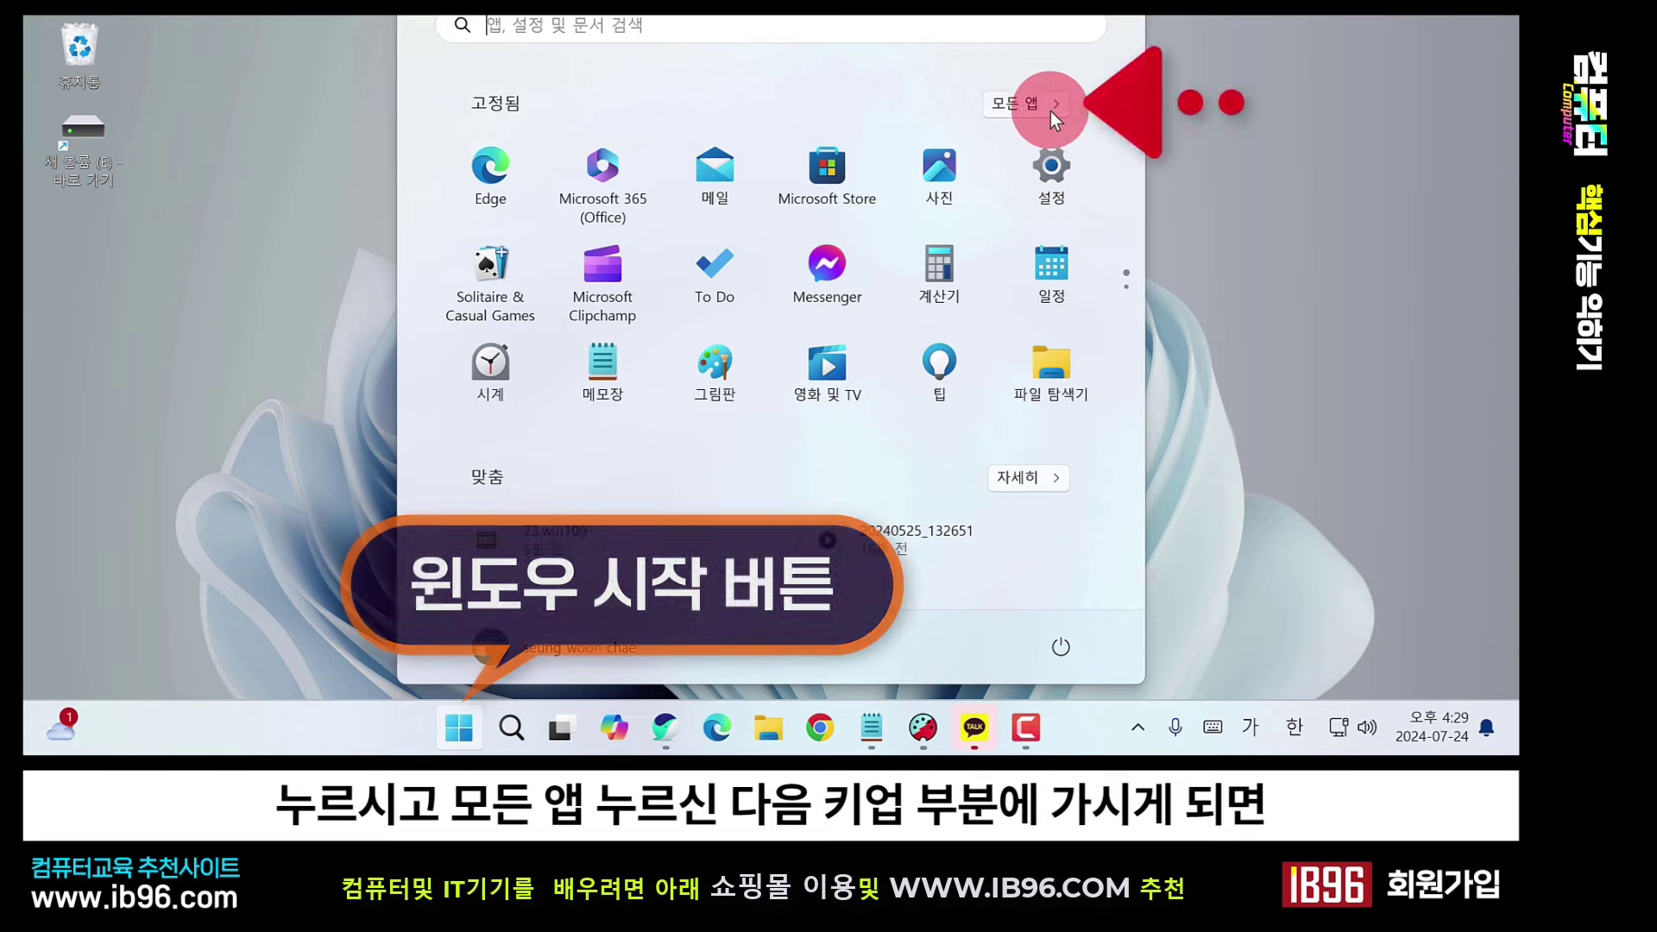
Find the Camera (카메라) app among all installed apps and launch it.
{"action": "left_click", "coordinate": [1050, 107]}
{"action": "scroll", "coordinate": [708, 225], "scroll_direction": "down", "scroll_amount": 15}
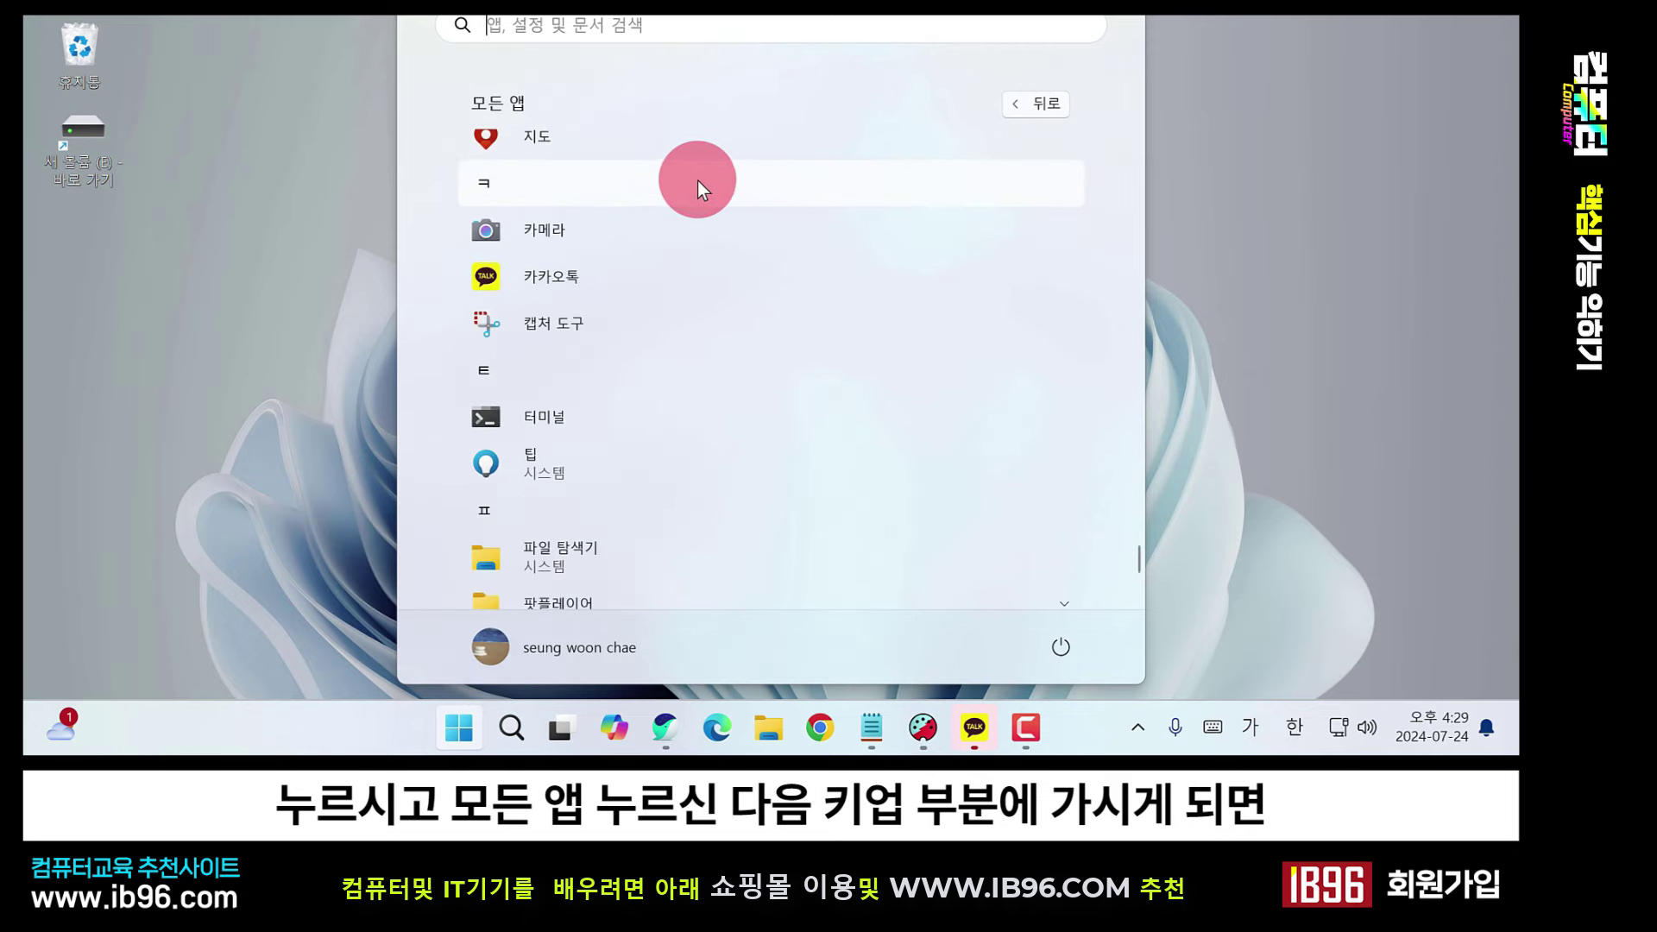
{"action": "left_click", "coordinate": [666, 237]}
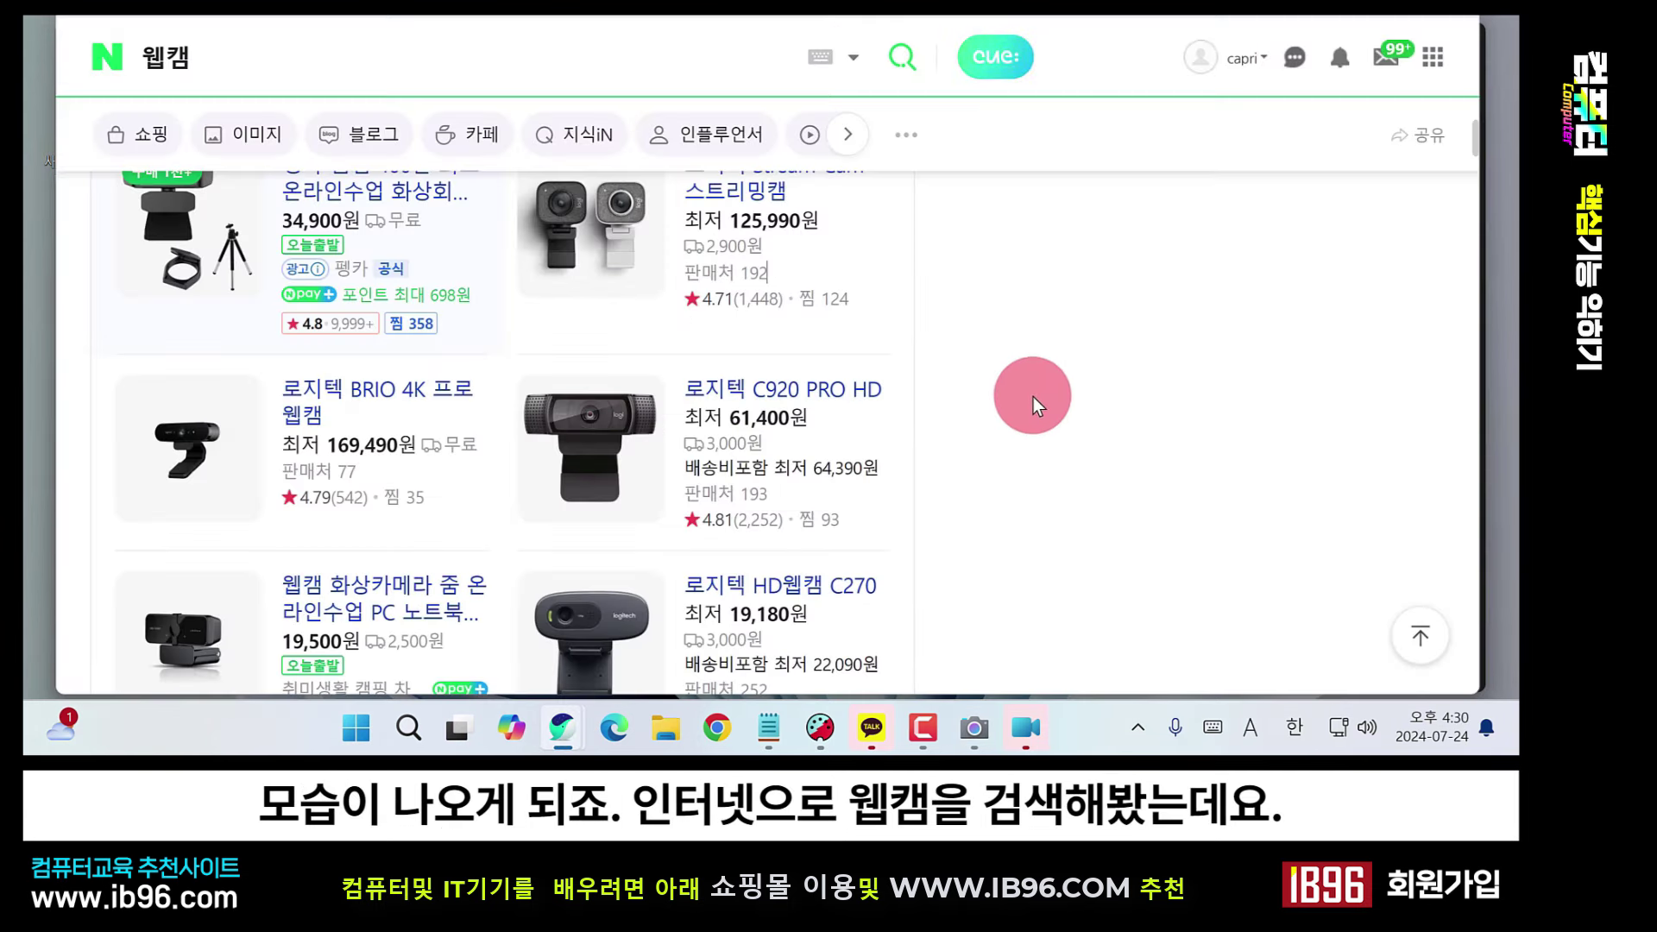
Browse the Naver results for 웹캠 in the browser, comparing the listed webcam models, prices and reviewed products.
{"action": "scroll", "coordinate": [1033, 398], "scroll_direction": "up", "scroll_amount": 2}
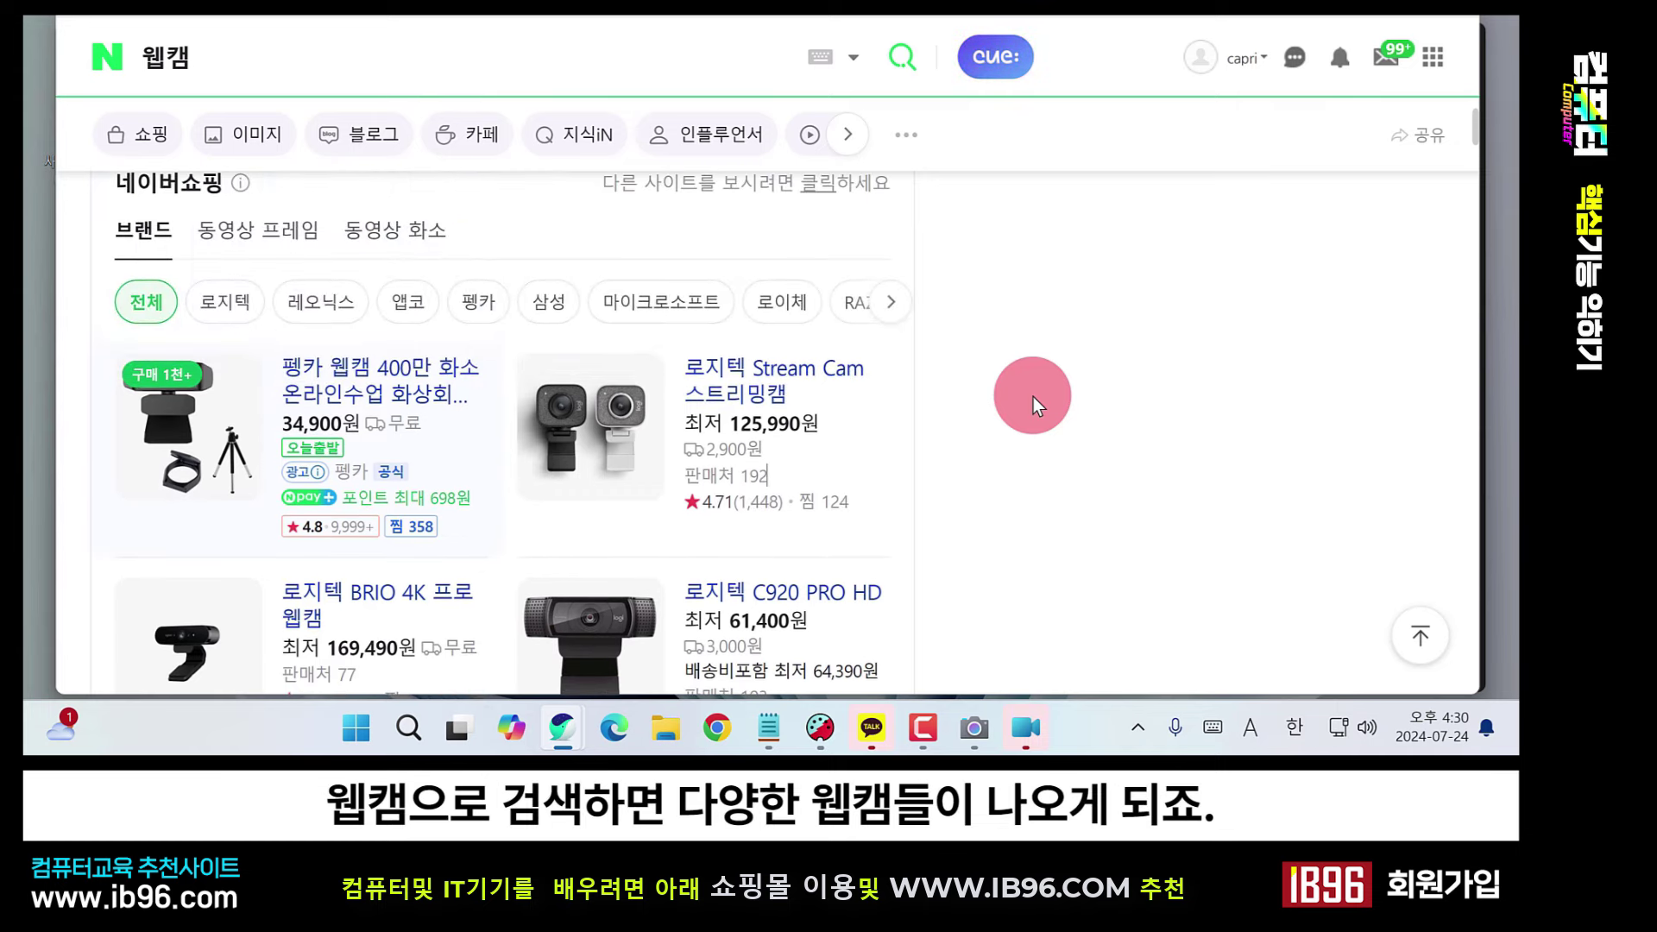
{"action": "scroll", "coordinate": [1033, 397], "scroll_direction": "down", "scroll_amount": 2}
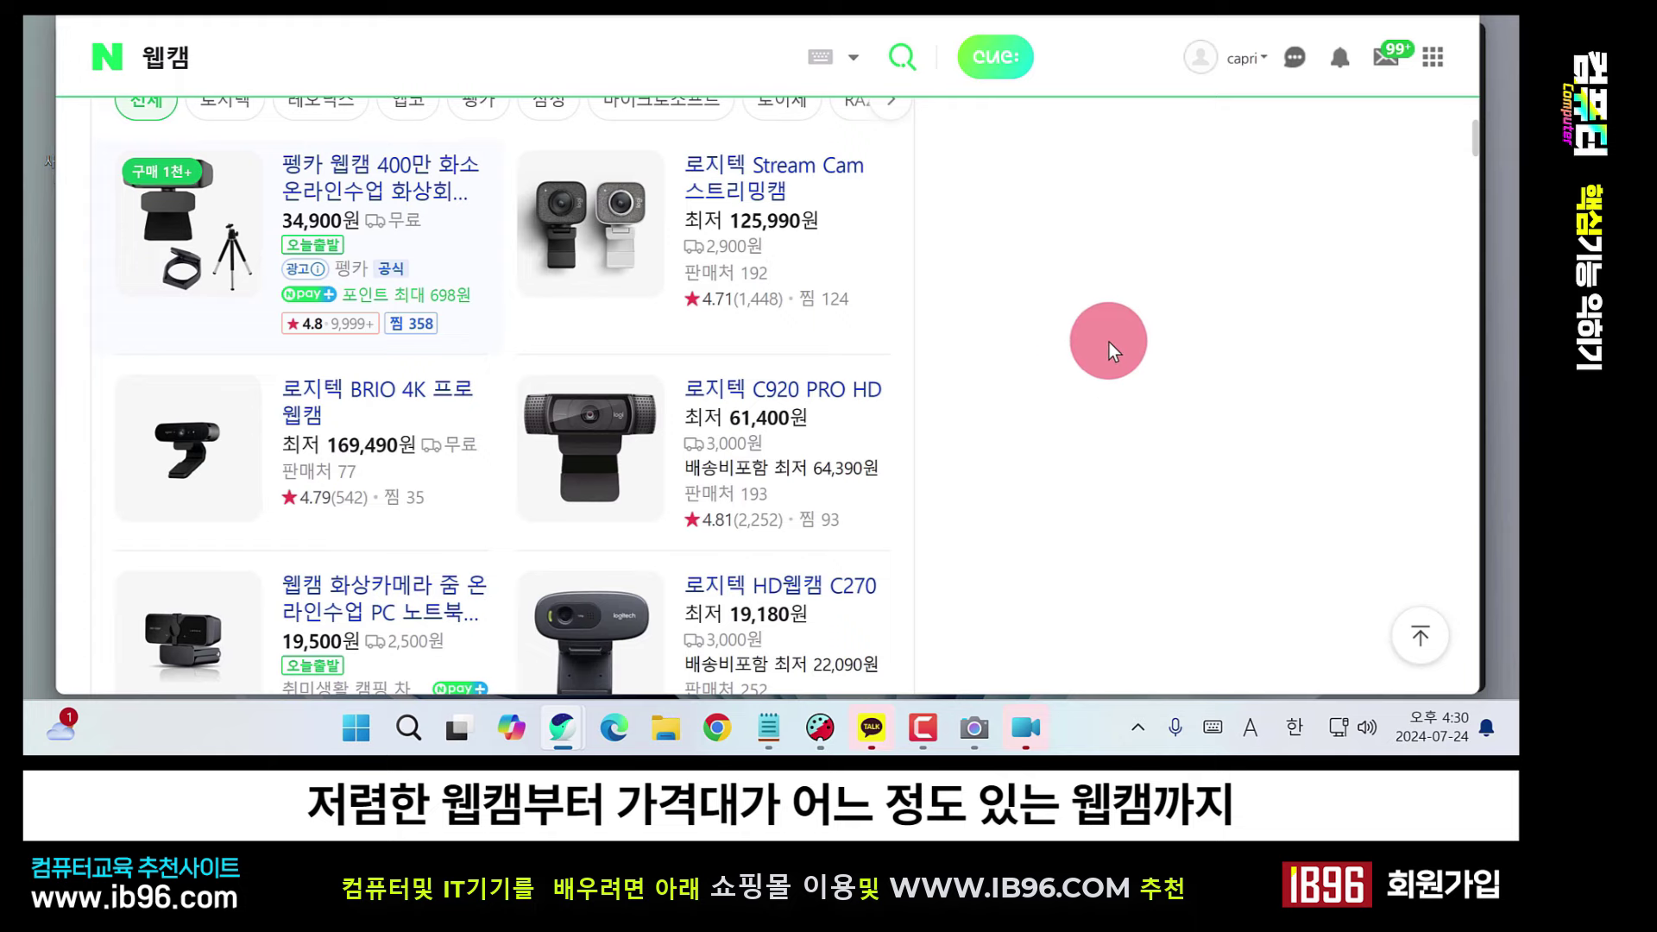
{"action": "scroll", "coordinate": [1081, 299], "scroll_direction": "down", "scroll_amount": 4}
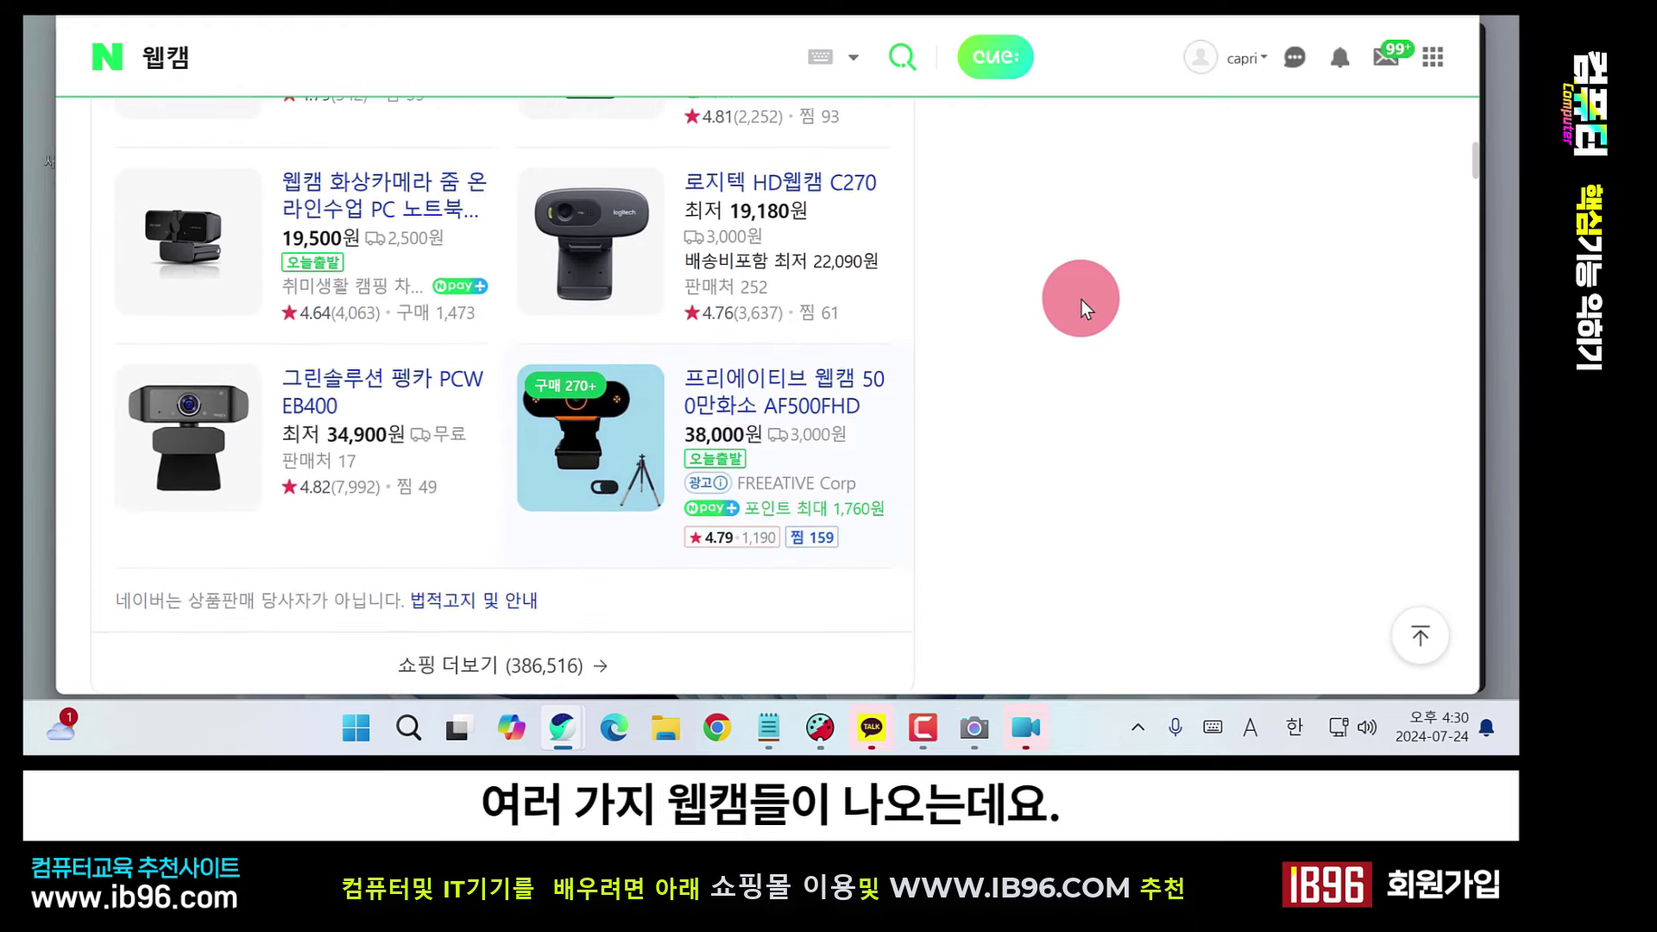
{"action": "scroll", "coordinate": [1026, 343], "scroll_direction": "up", "scroll_amount": 2}
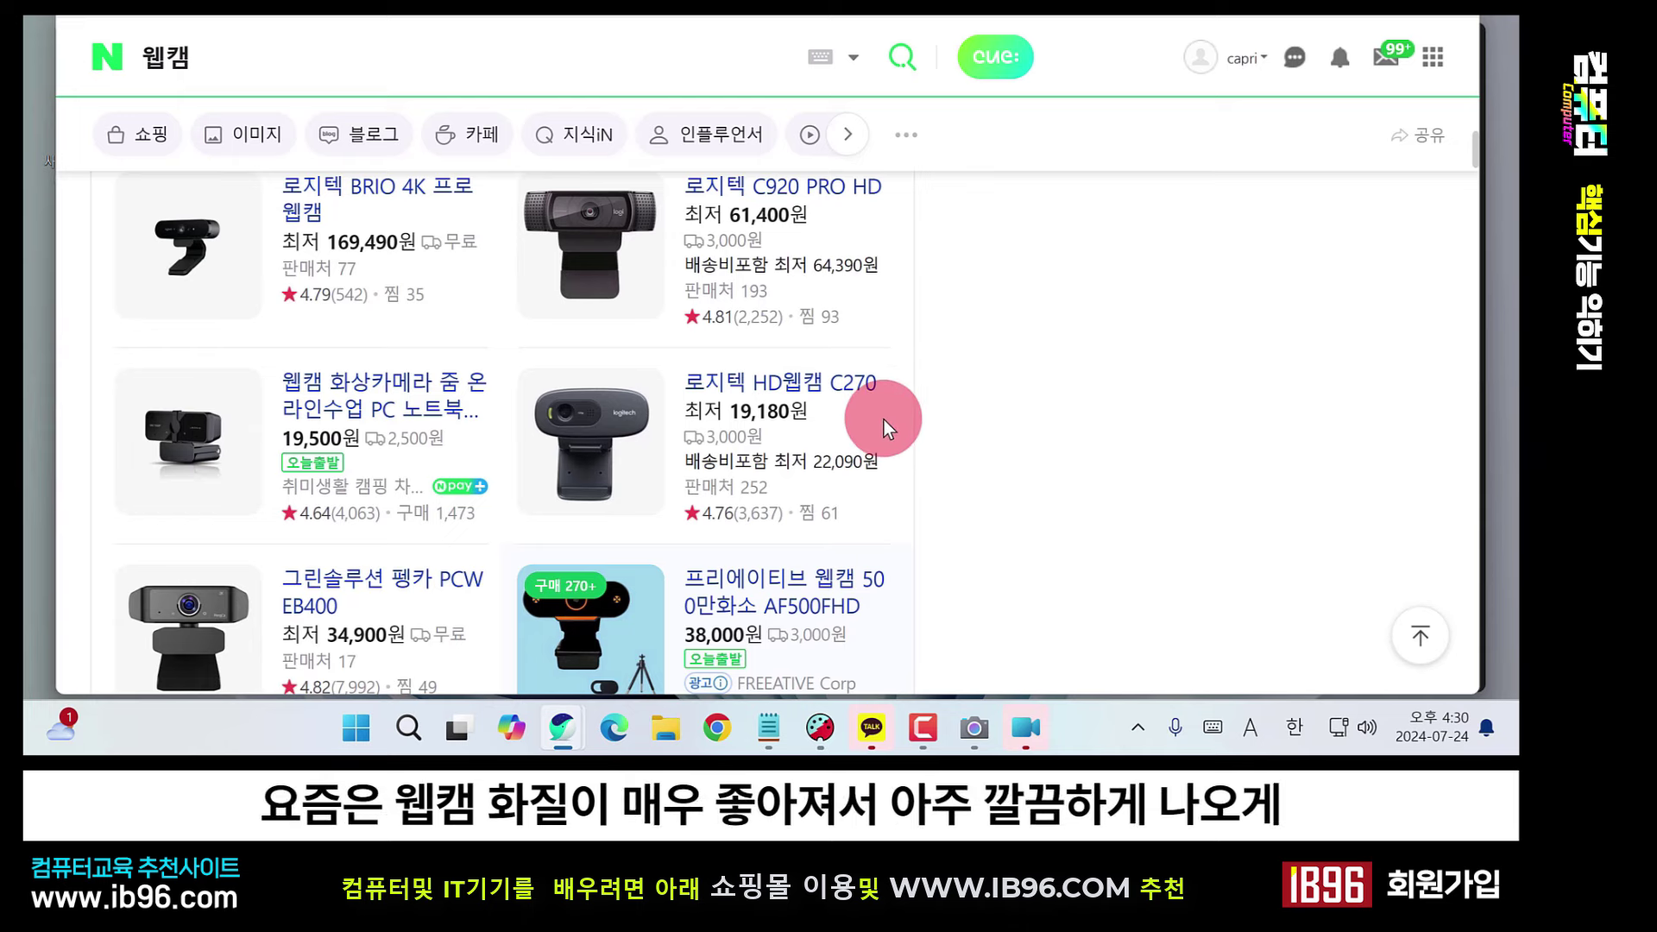
{"action": "scroll", "coordinate": [887, 419], "scroll_direction": "down", "scroll_amount": 4}
{"action": "scroll", "coordinate": [889, 415], "scroll_direction": "down", "scroll_amount": 2}
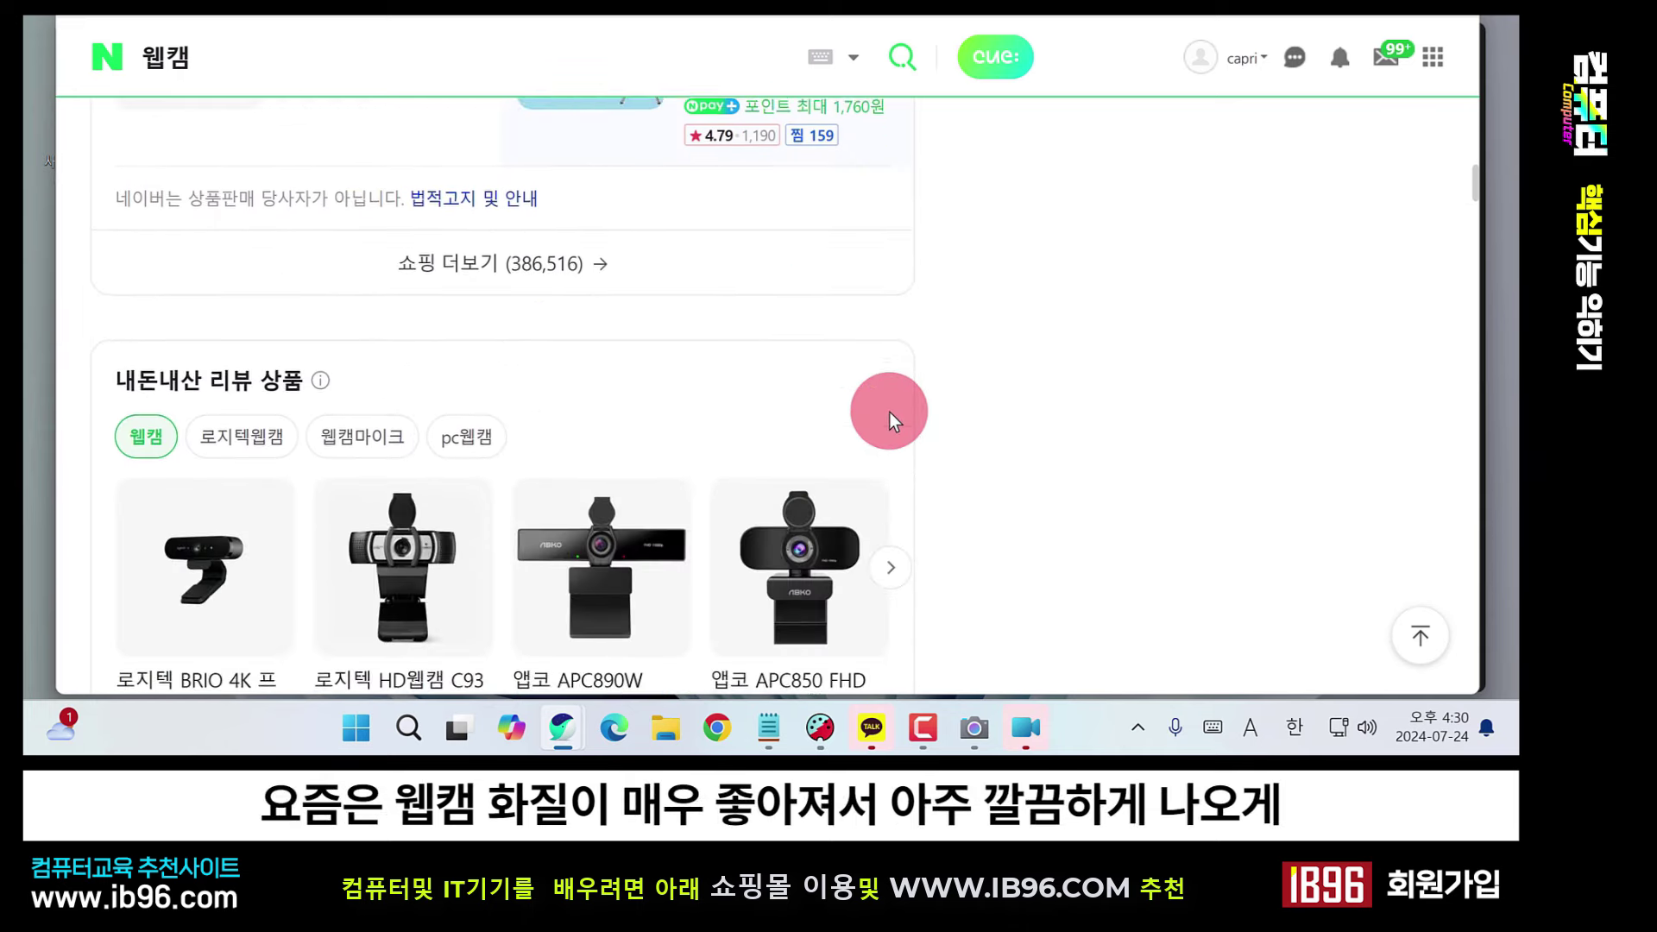
{"action": "scroll", "coordinate": [890, 410], "scroll_direction": "down", "scroll_amount": 2}
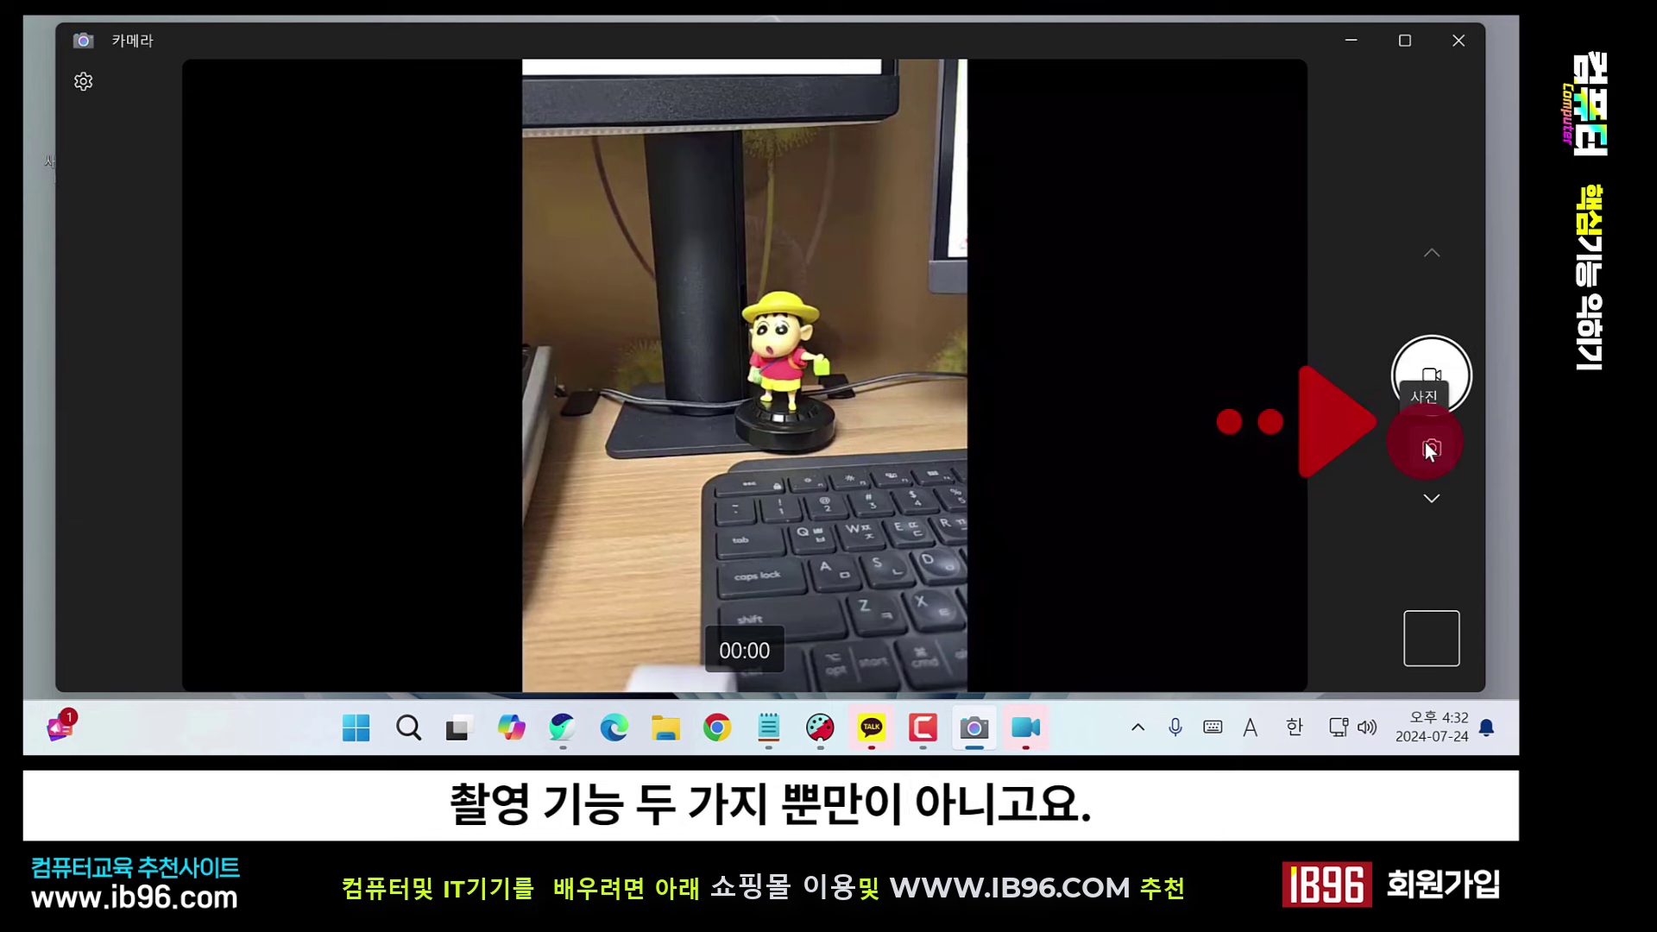
Switch the Camera app to photo mode, take a photo of the figurine and open the captured picture.
{"action": "left_click", "coordinate": [1433, 495]}
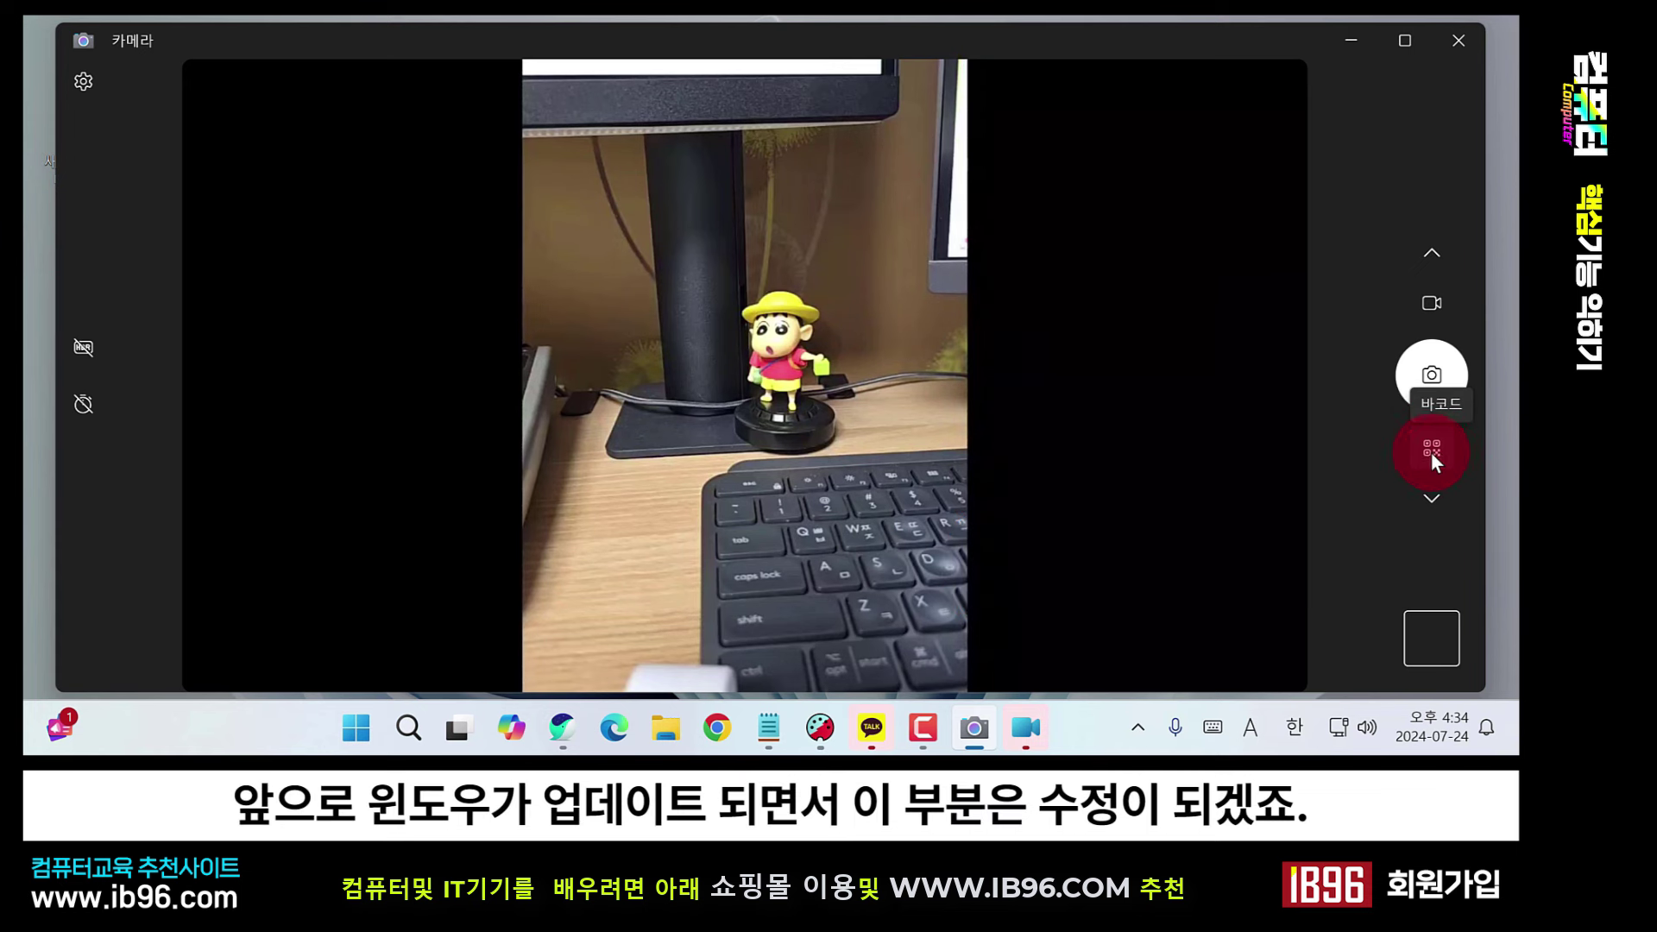
{"action": "left_click", "coordinate": [1443, 372]}
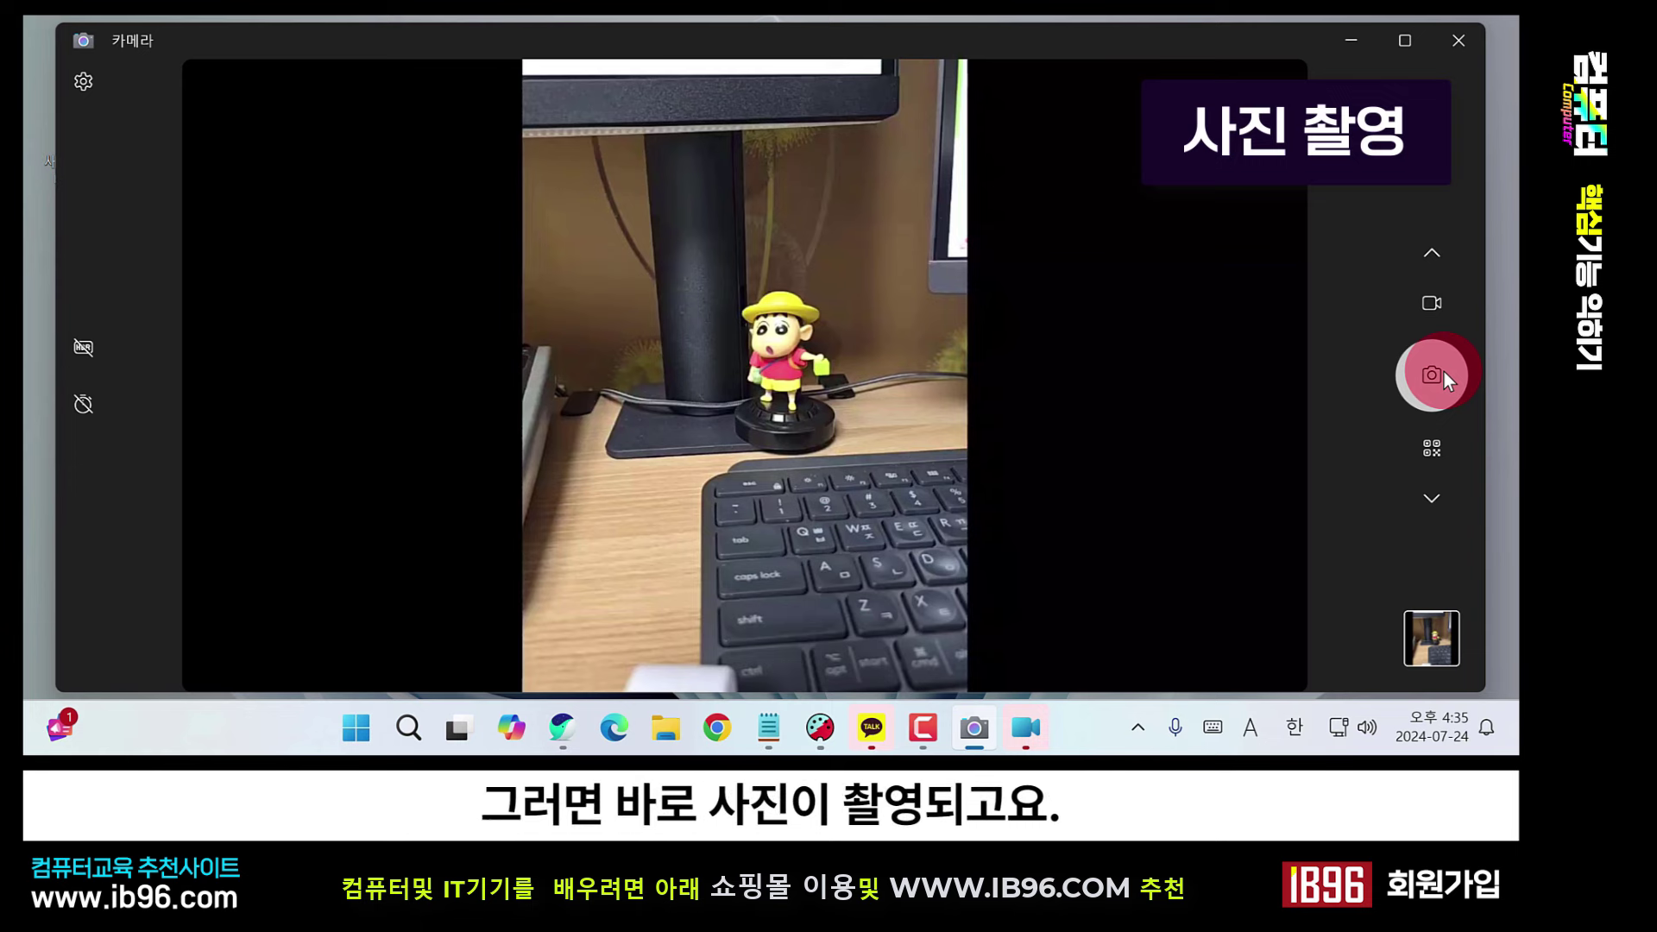
{"action": "left_click", "coordinate": [1431, 644]}
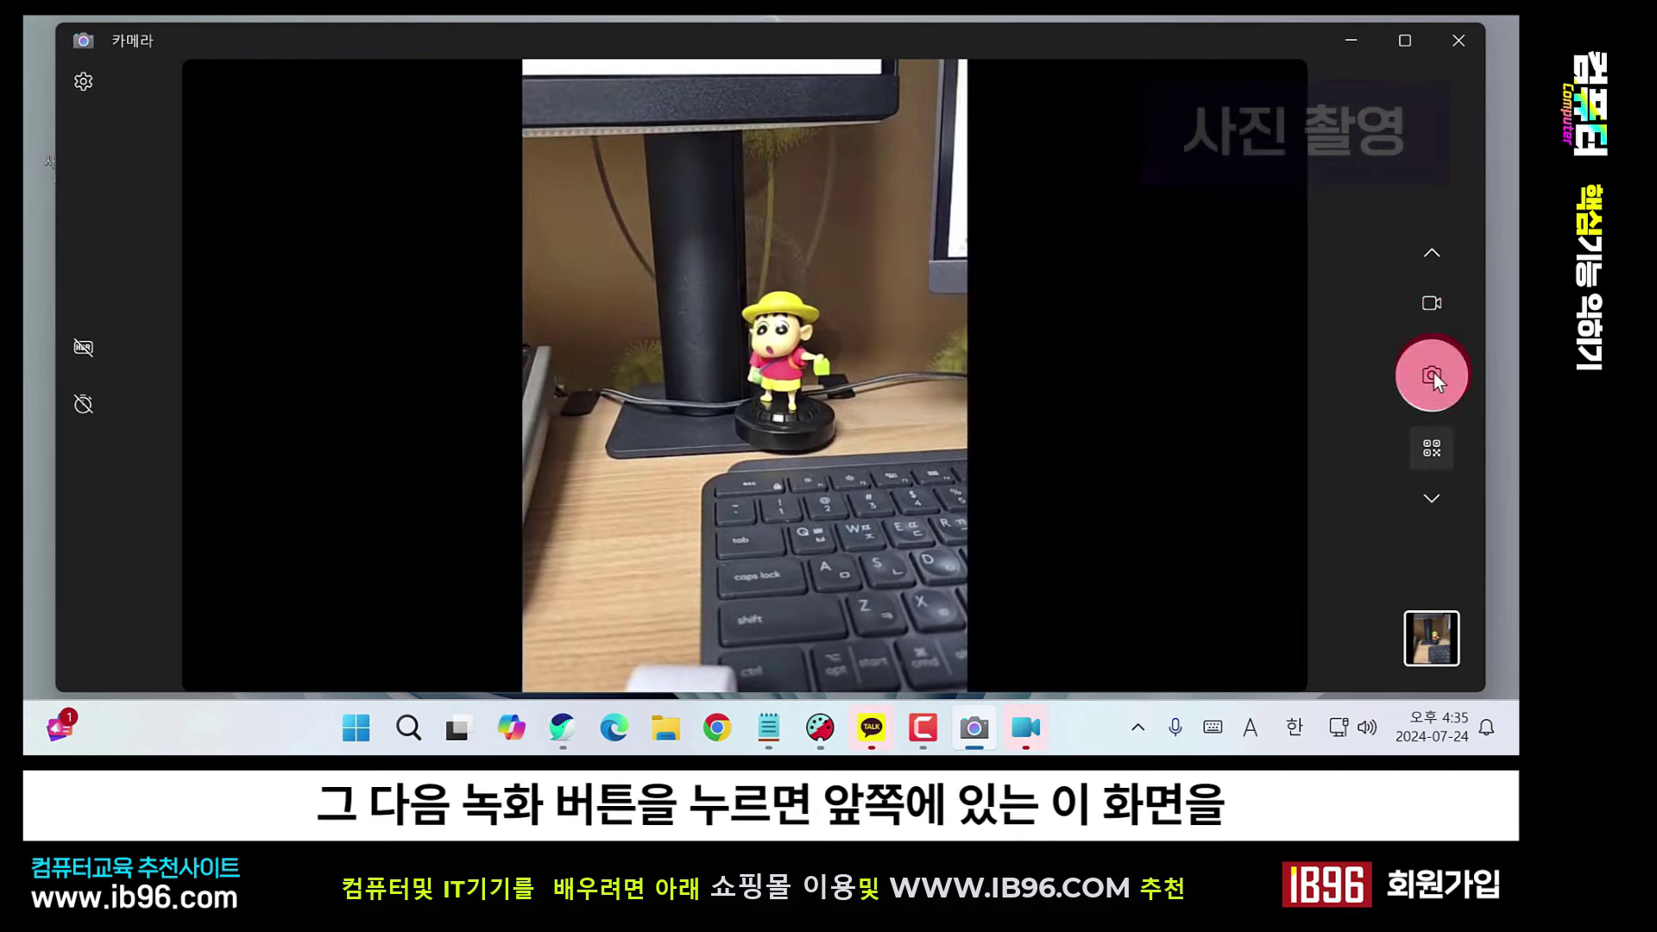
Switch to video mode and record a clip of the figurine about 9 seconds long.
{"action": "left_click", "coordinate": [1431, 297]}
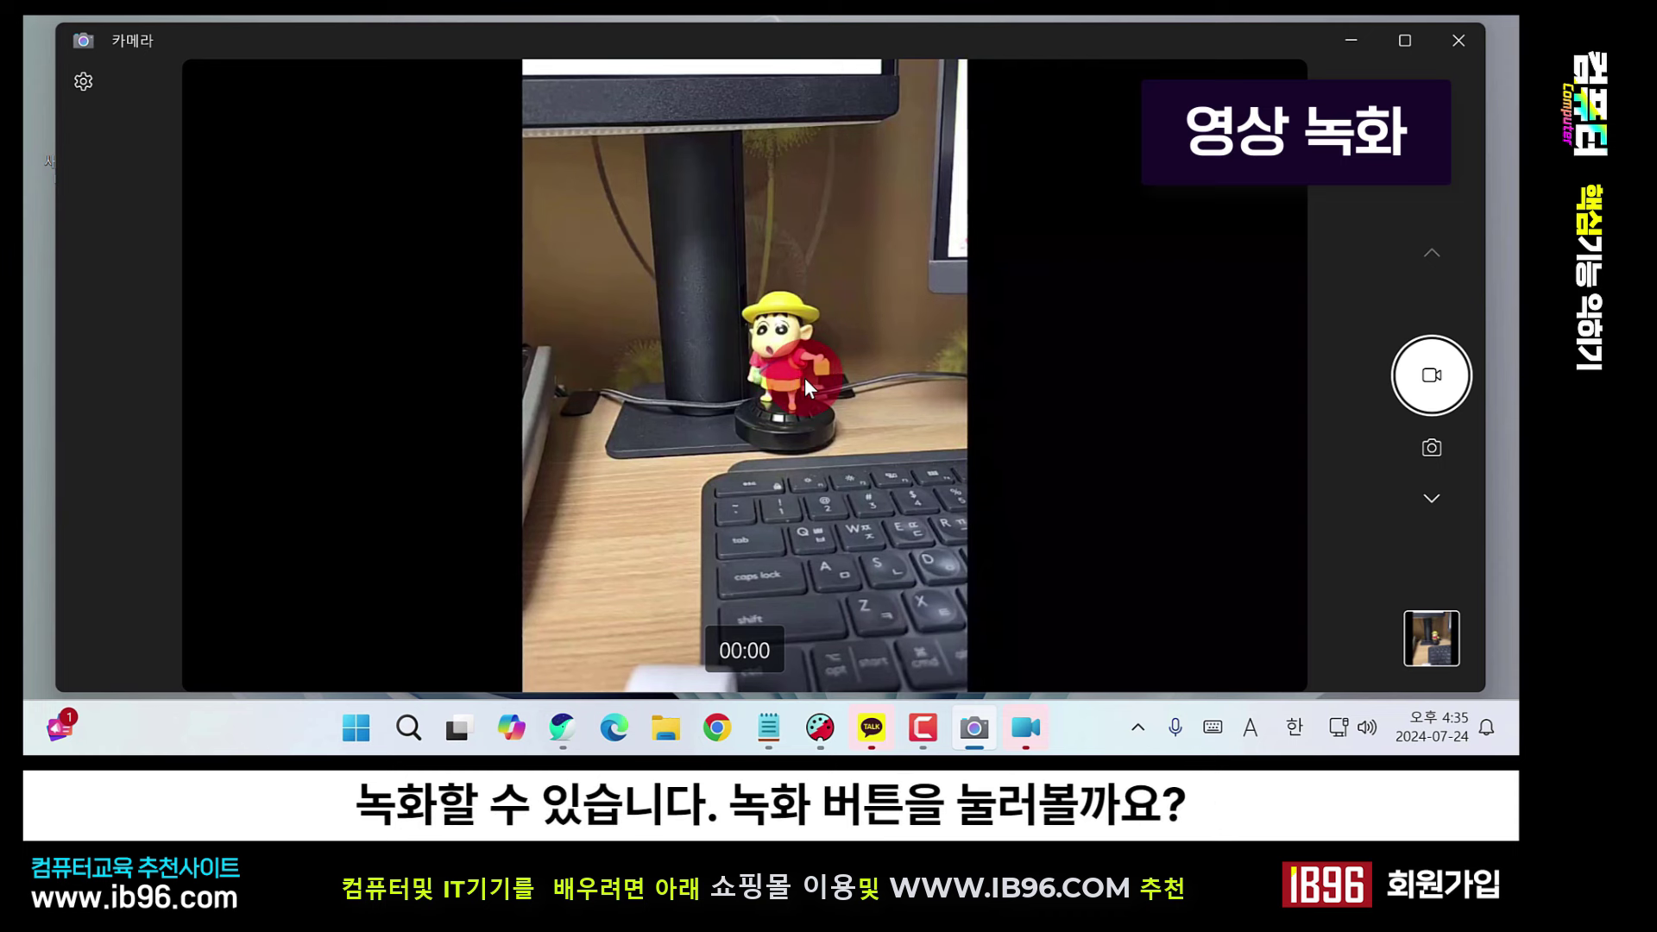
{"action": "left_click", "coordinate": [1436, 393]}
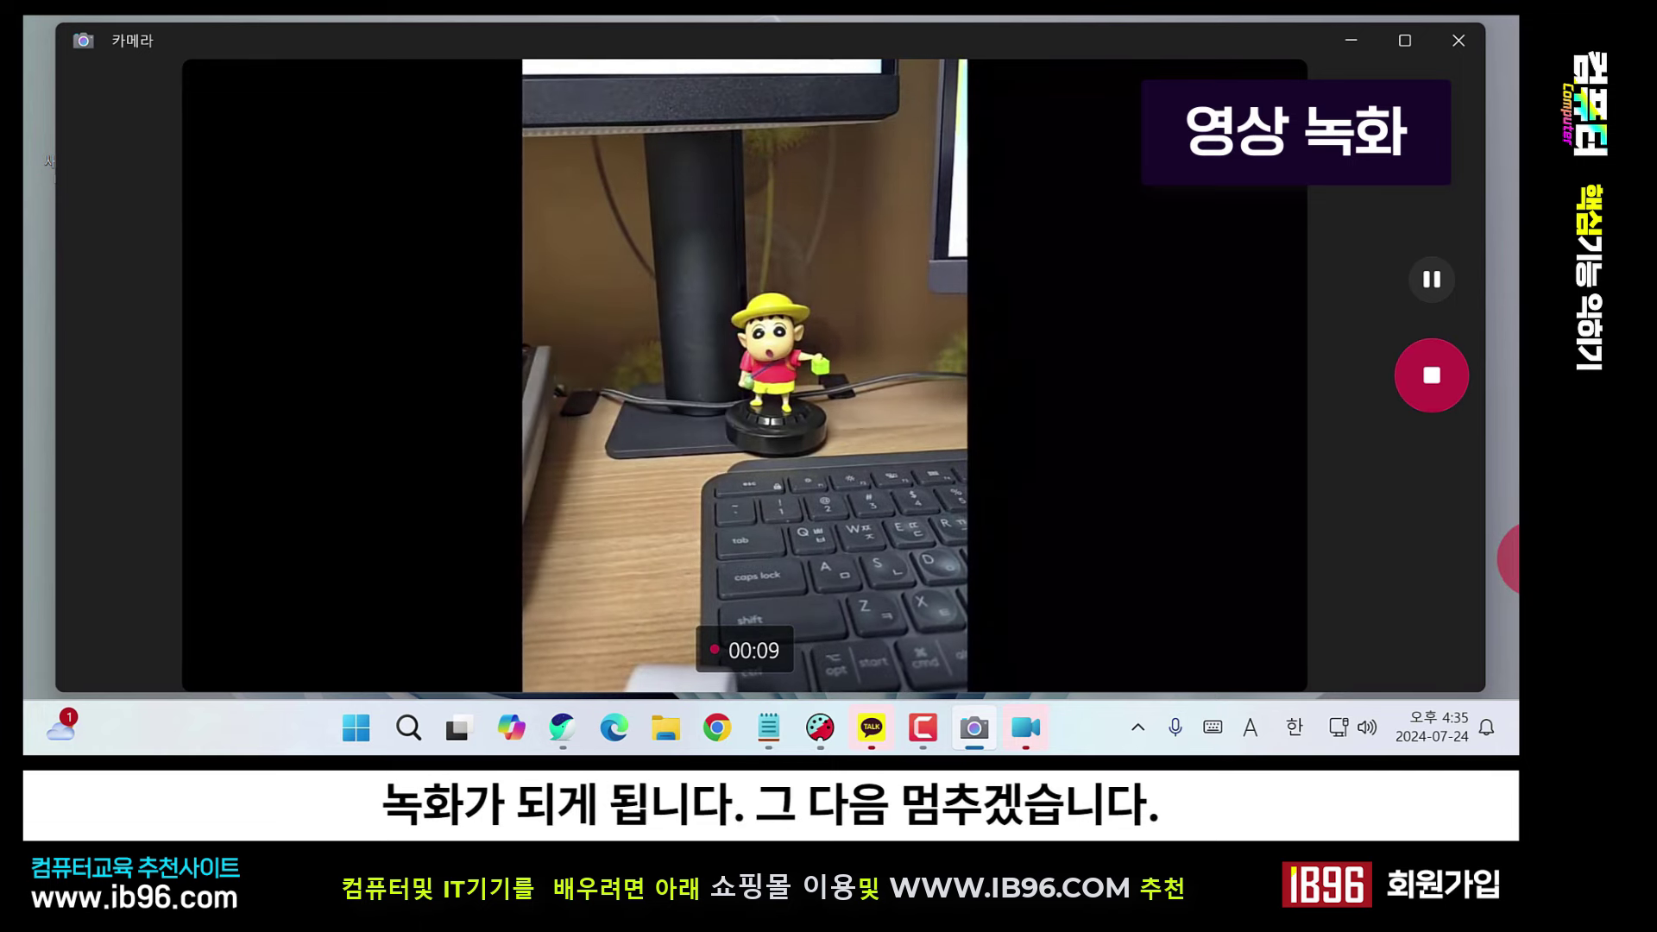
{"action": "left_click", "coordinate": [1440, 381]}
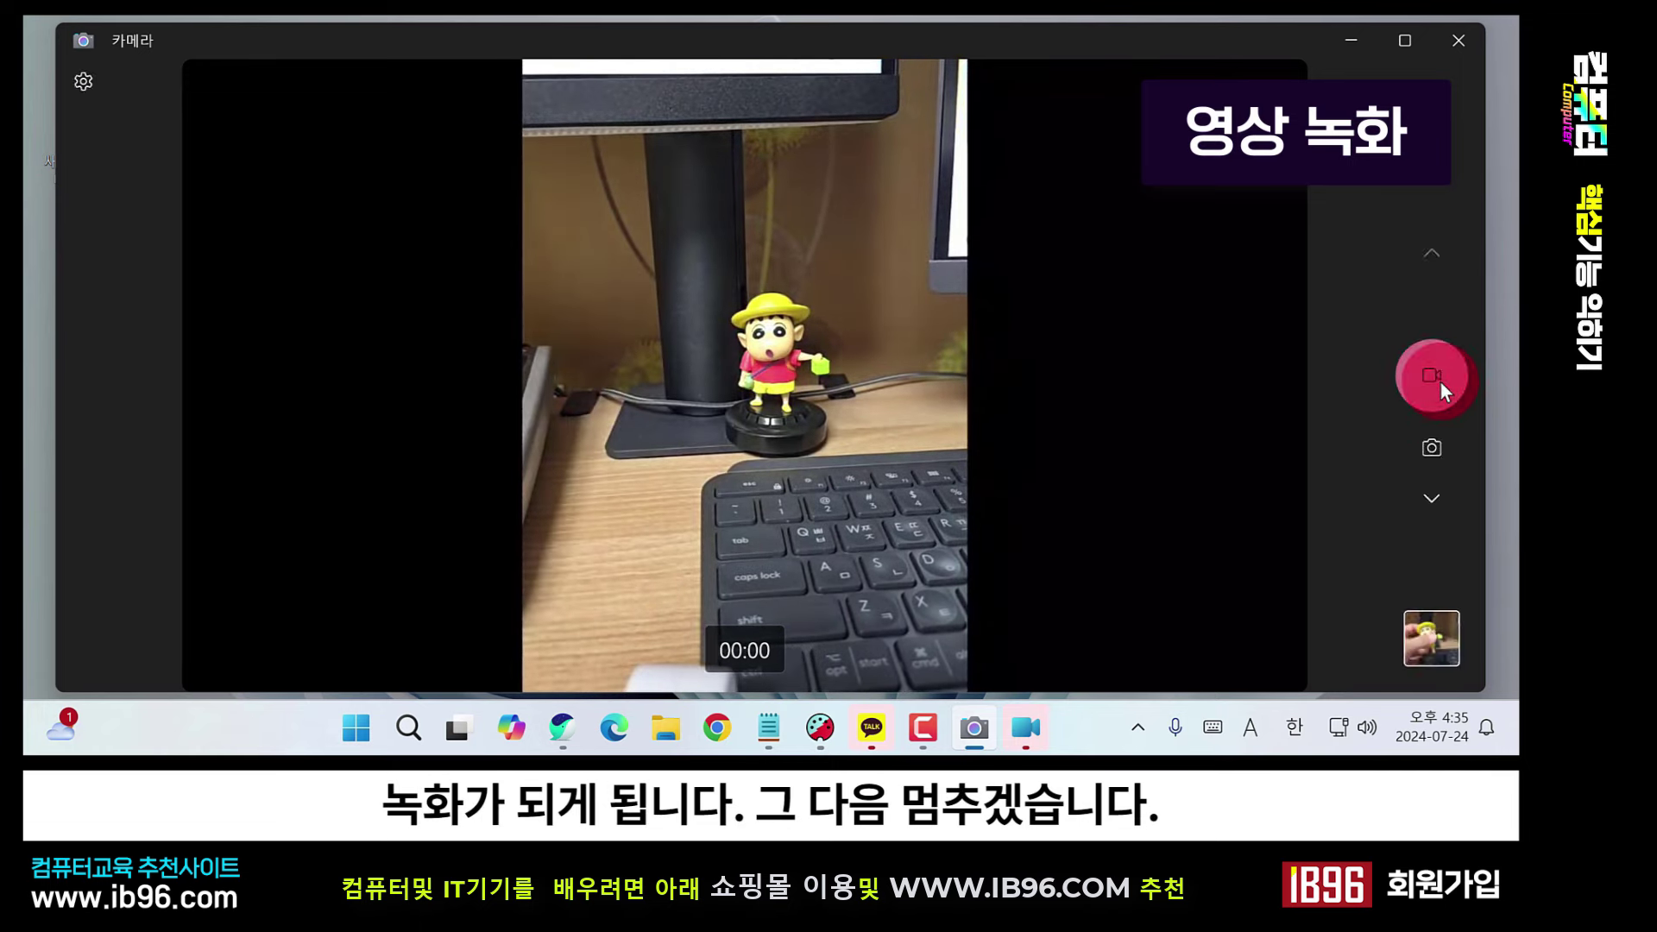
Open the newly recorded clip, play it back and pause the playback.
{"action": "left_click", "coordinate": [1439, 634]}
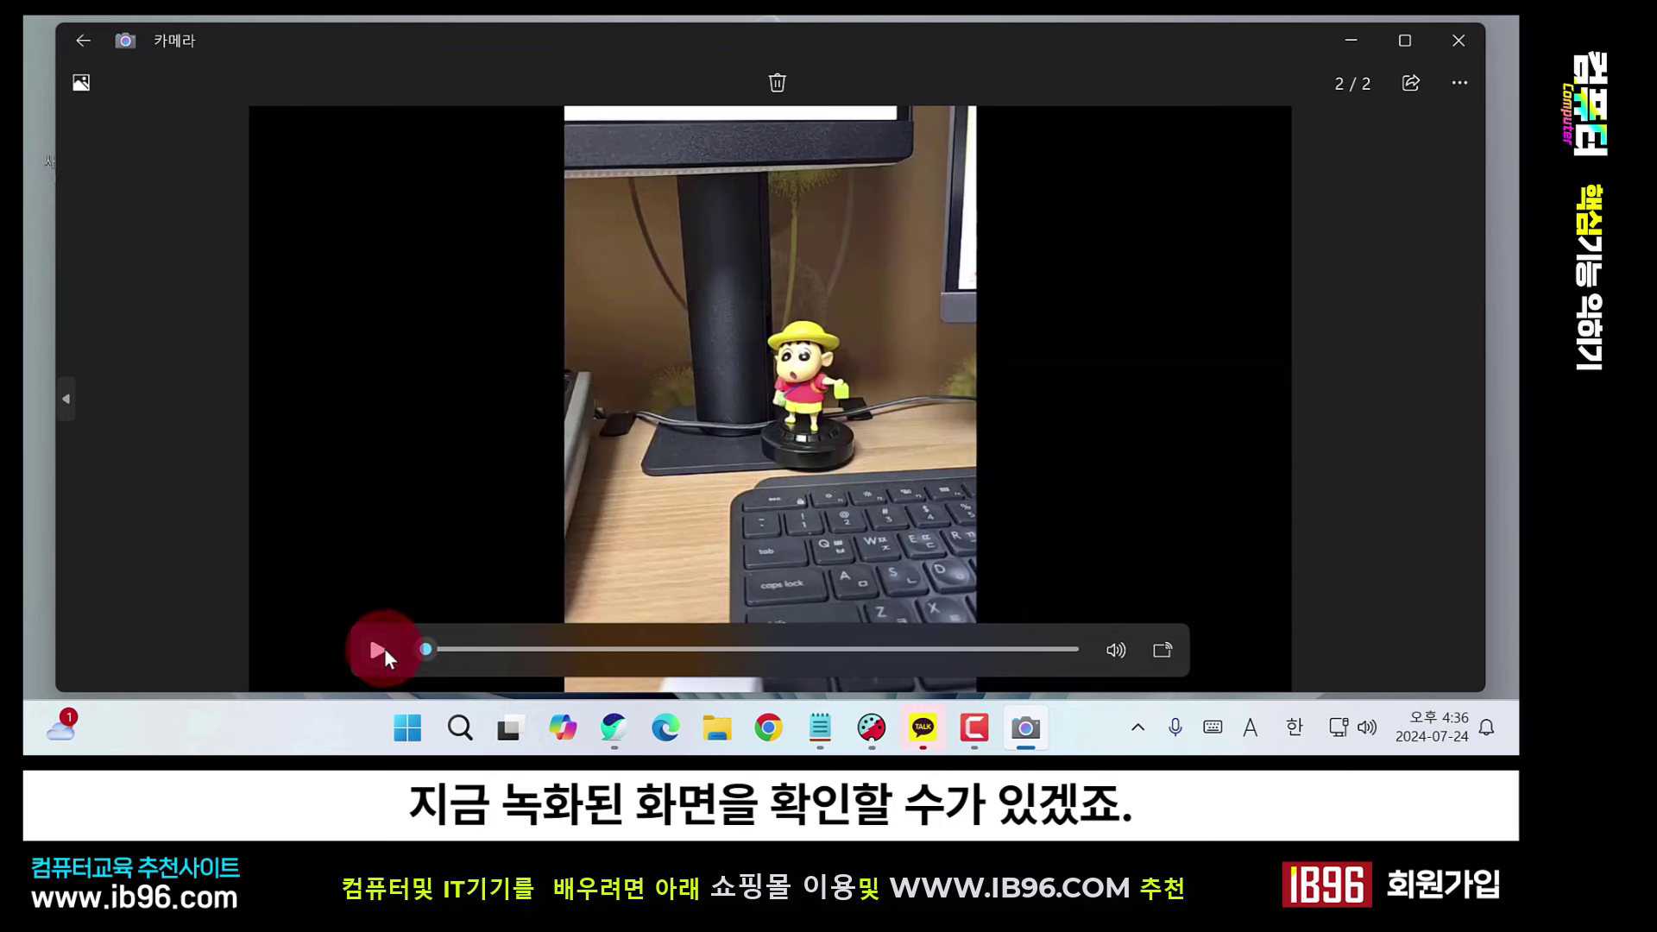
{"action": "left_click", "coordinate": [379, 650]}
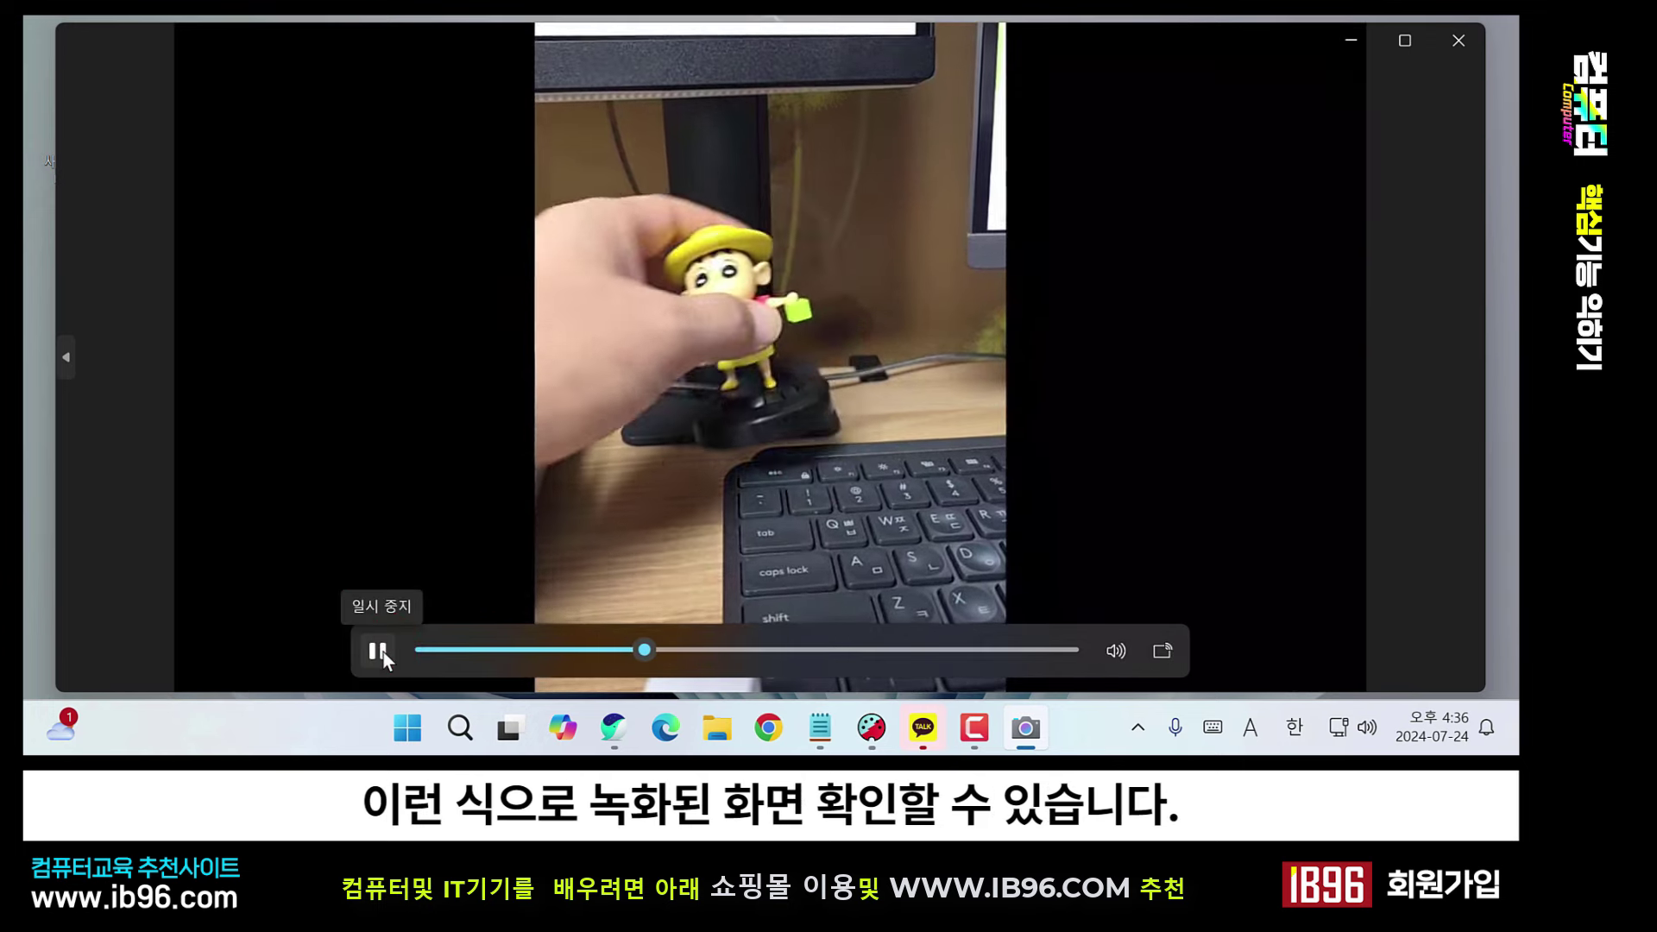
{"action": "left_click", "coordinate": [380, 650]}
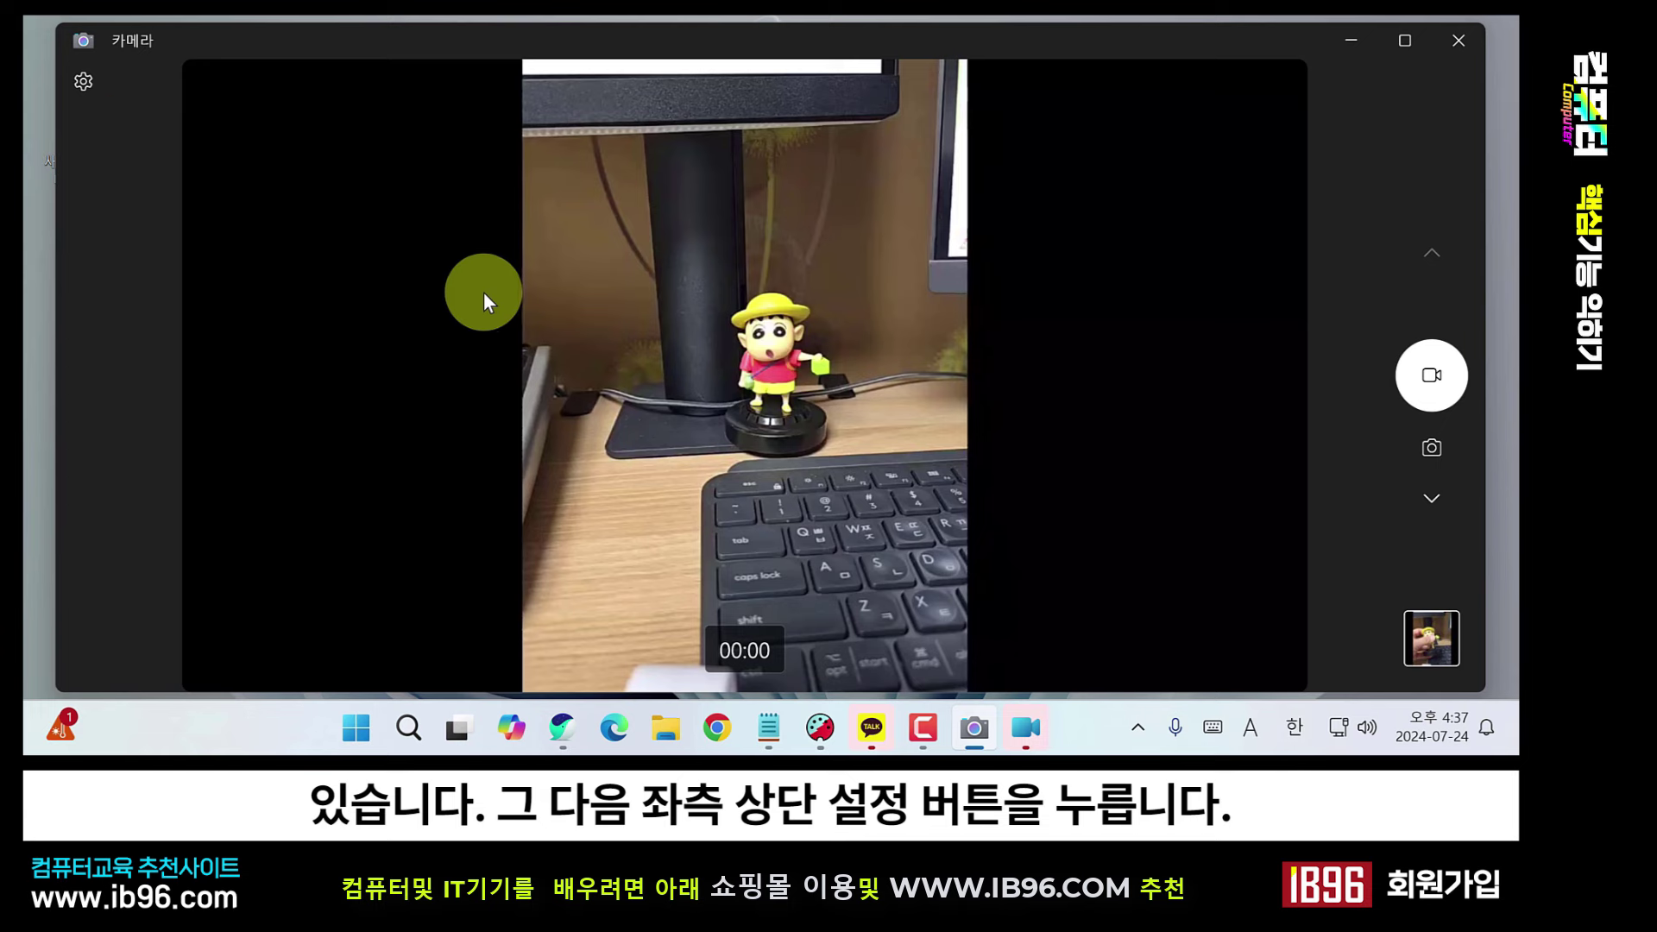
Open the Camera settings and examine the available photo quality (사진 품질) options.
{"action": "left_click", "coordinate": [84, 84]}
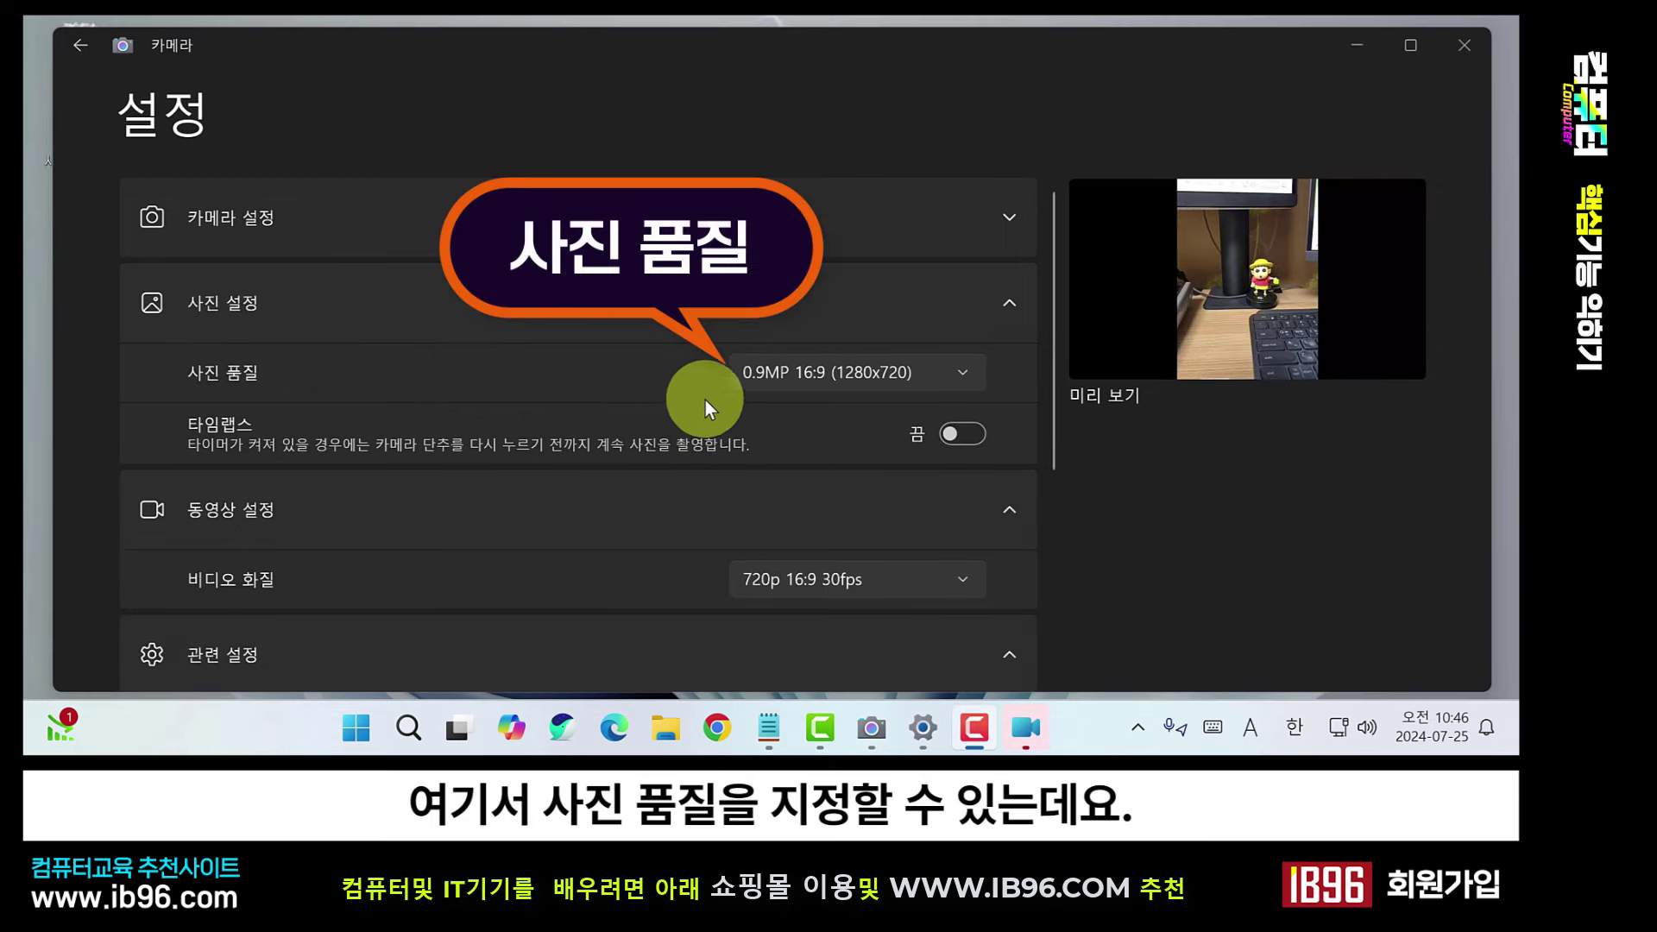
{"action": "left_click", "coordinate": [869, 376]}
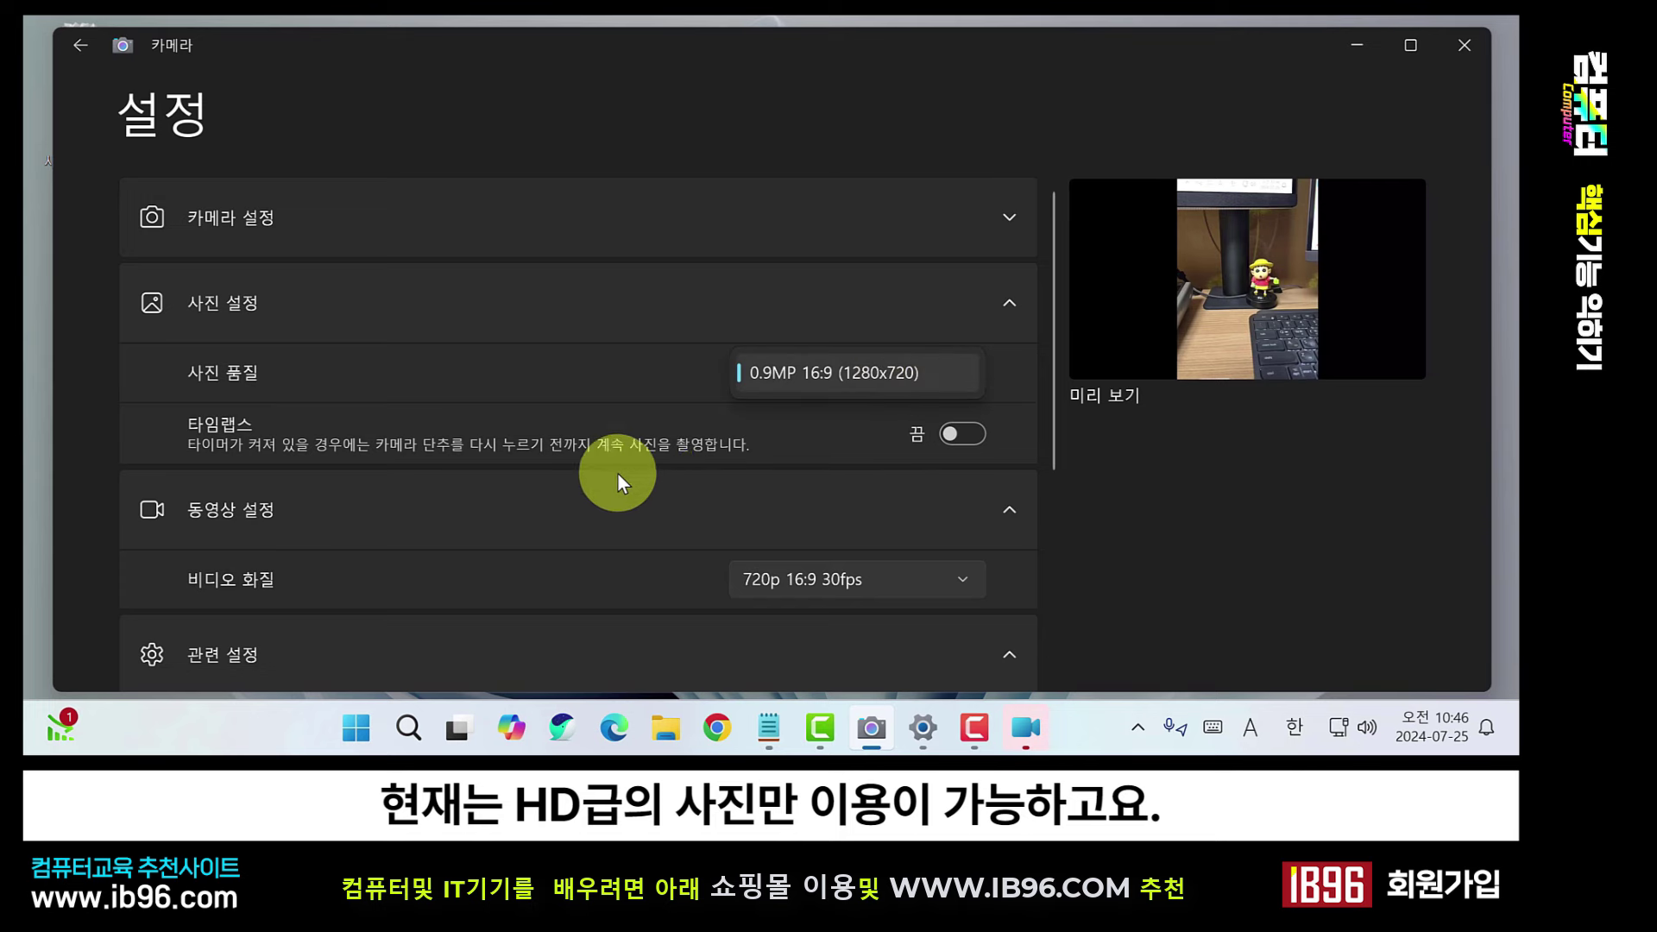
{"action": "left_click", "coordinate": [993, 496]}
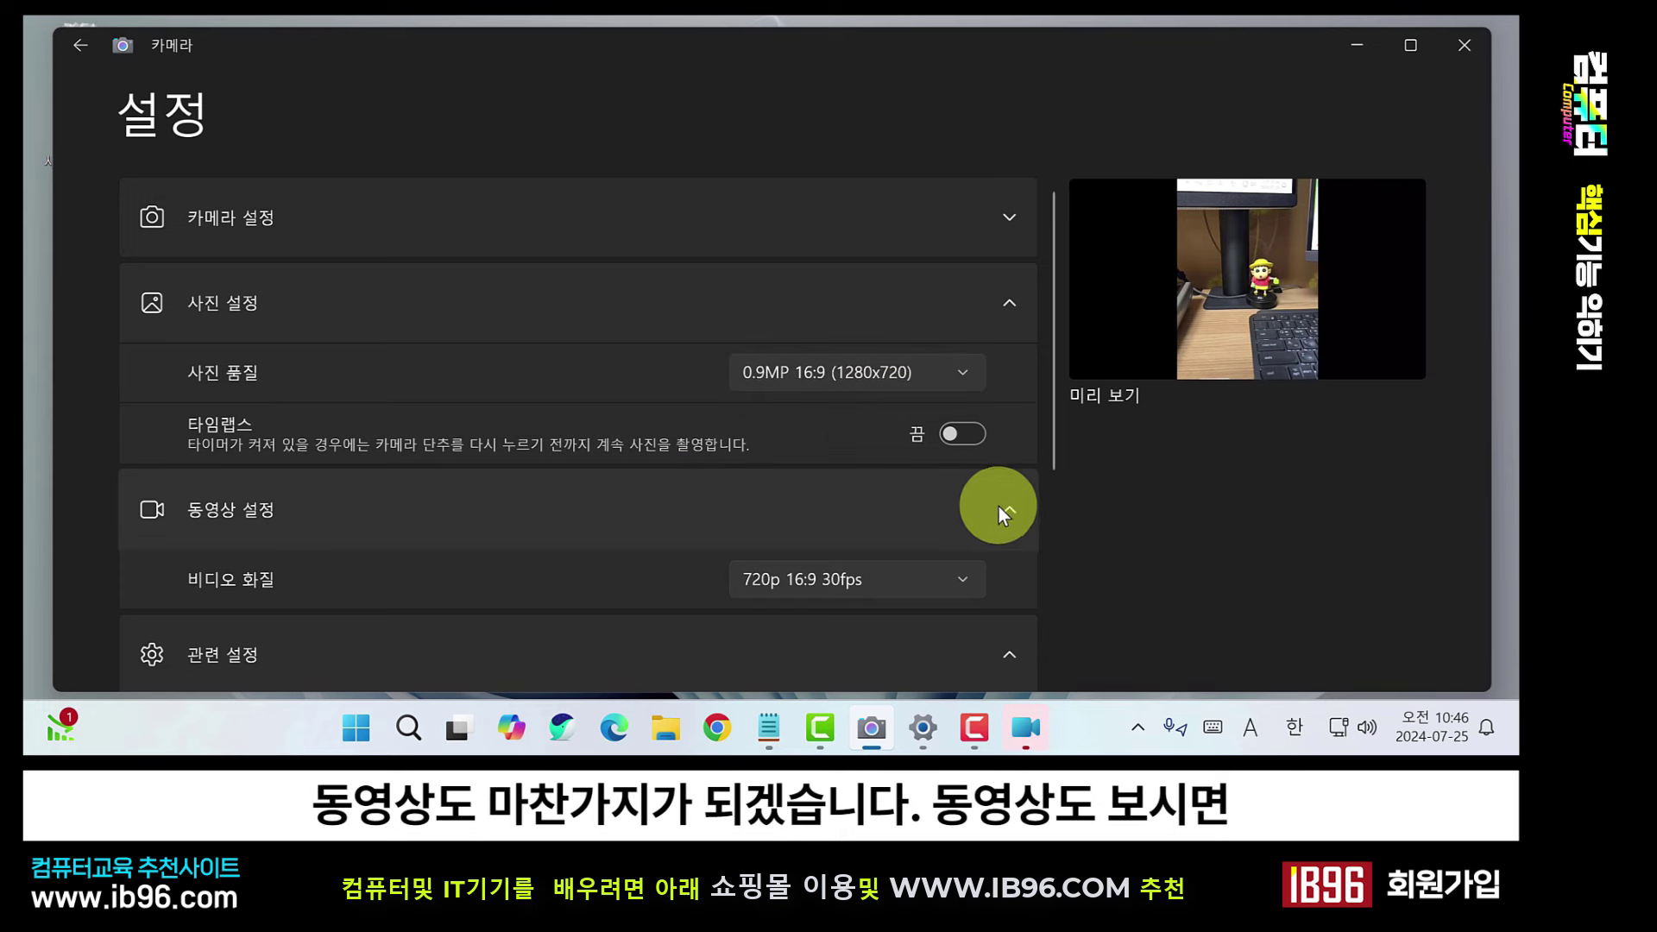
Toggle the option for trying new experimental features (새 실험적 기능 사용해 보기) in the related Camera settings.
{"action": "scroll", "coordinate": [863, 510], "scroll_direction": "down", "scroll_amount": 3}
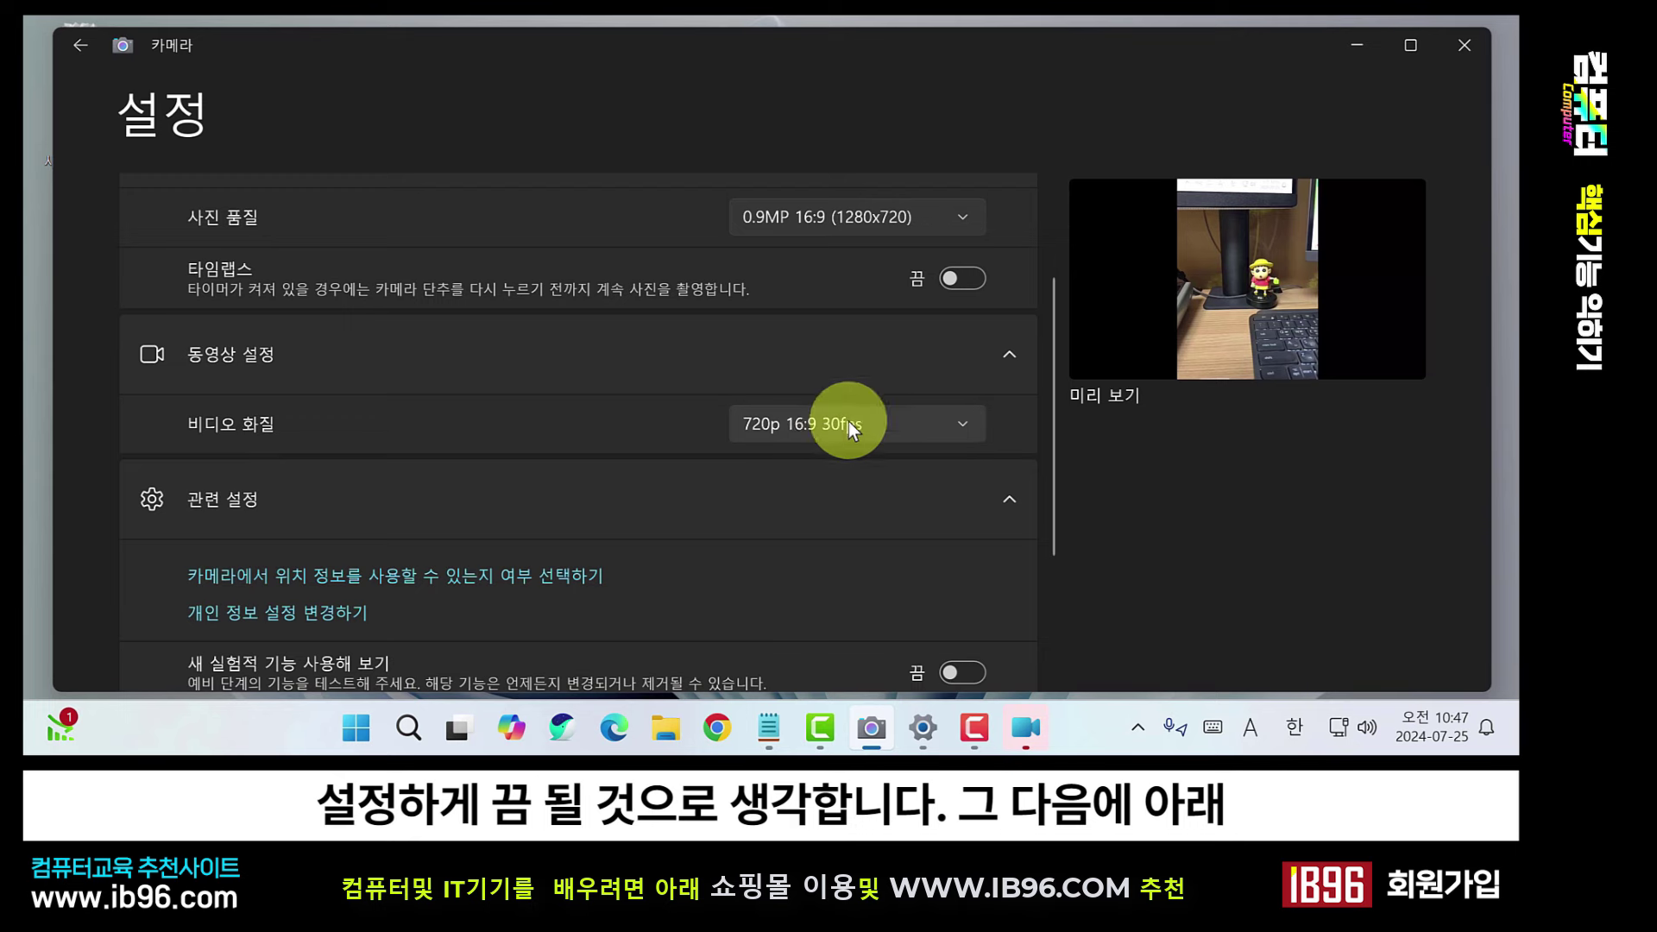
{"action": "scroll", "coordinate": [836, 447], "scroll_direction": "down", "scroll_amount": 2}
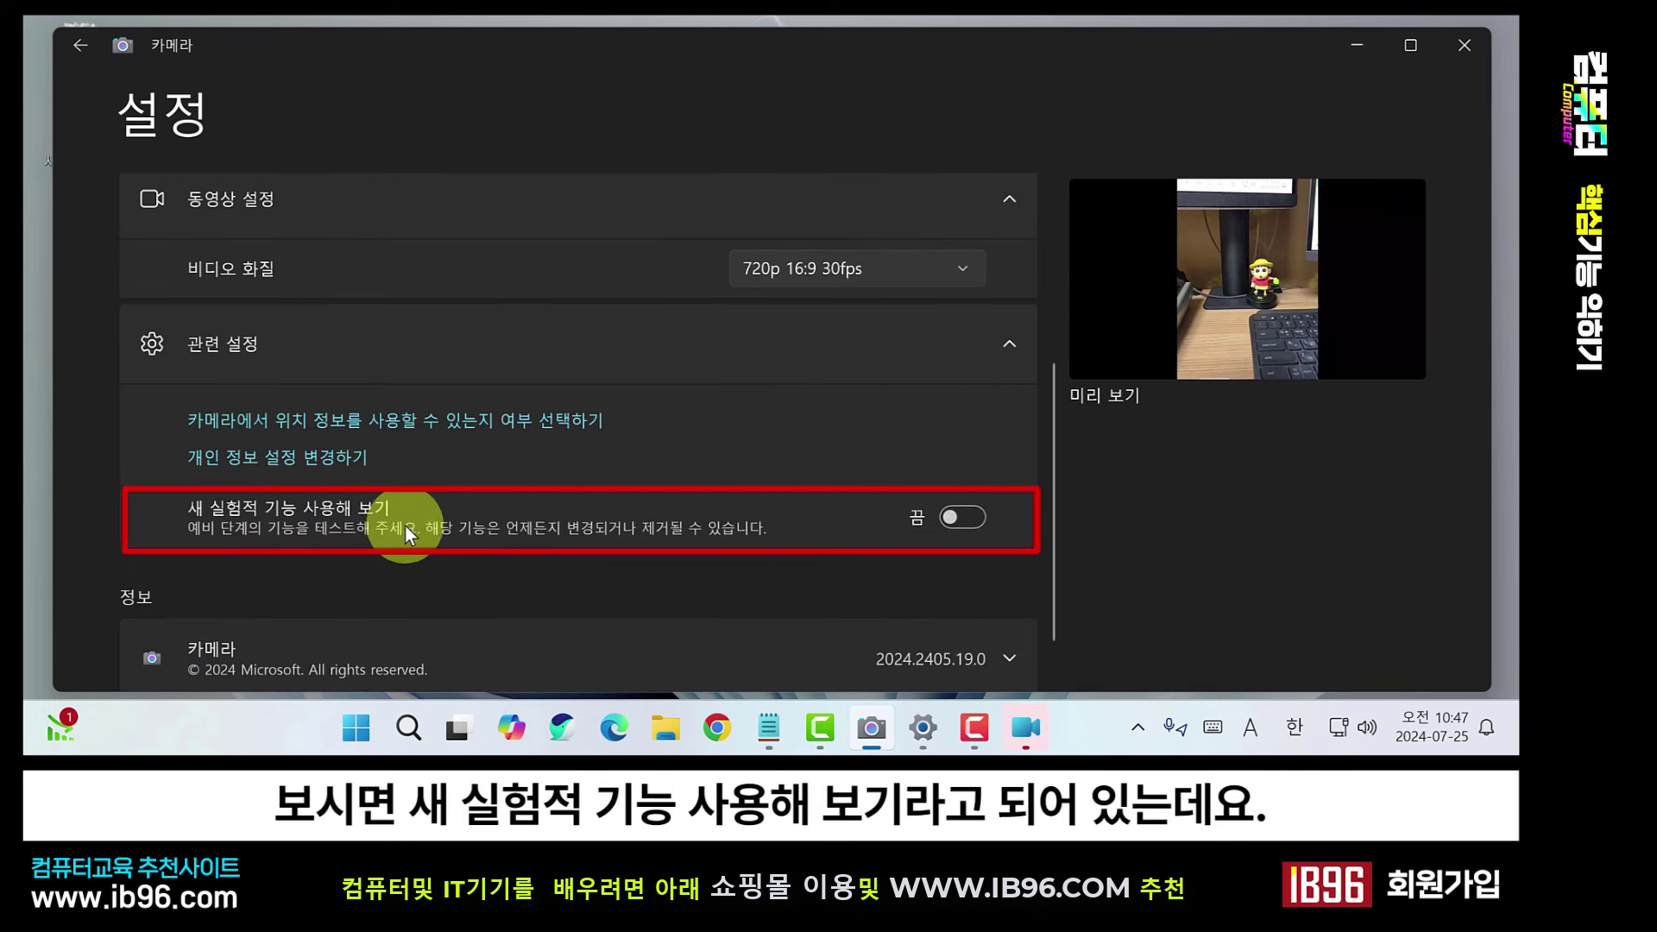
{"action": "left_click", "coordinate": [973, 517]}
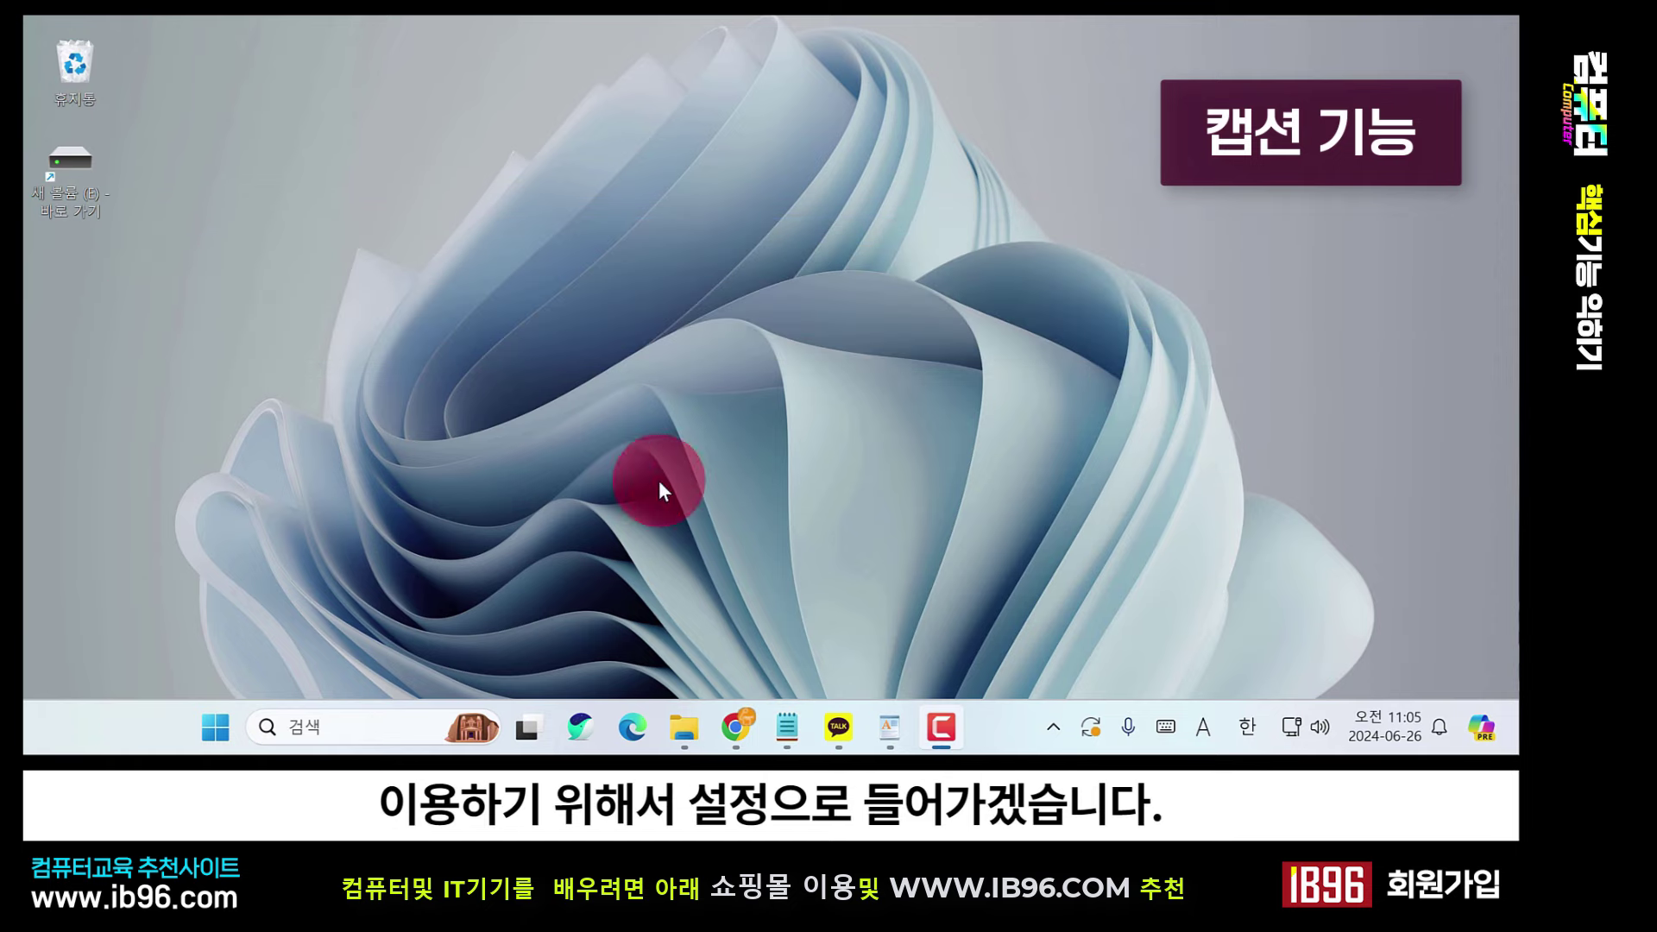
Open the Captions (캡션) page under Accessibility (접근성) in Windows Settings.
{"action": "left_click", "coordinate": [217, 729]}
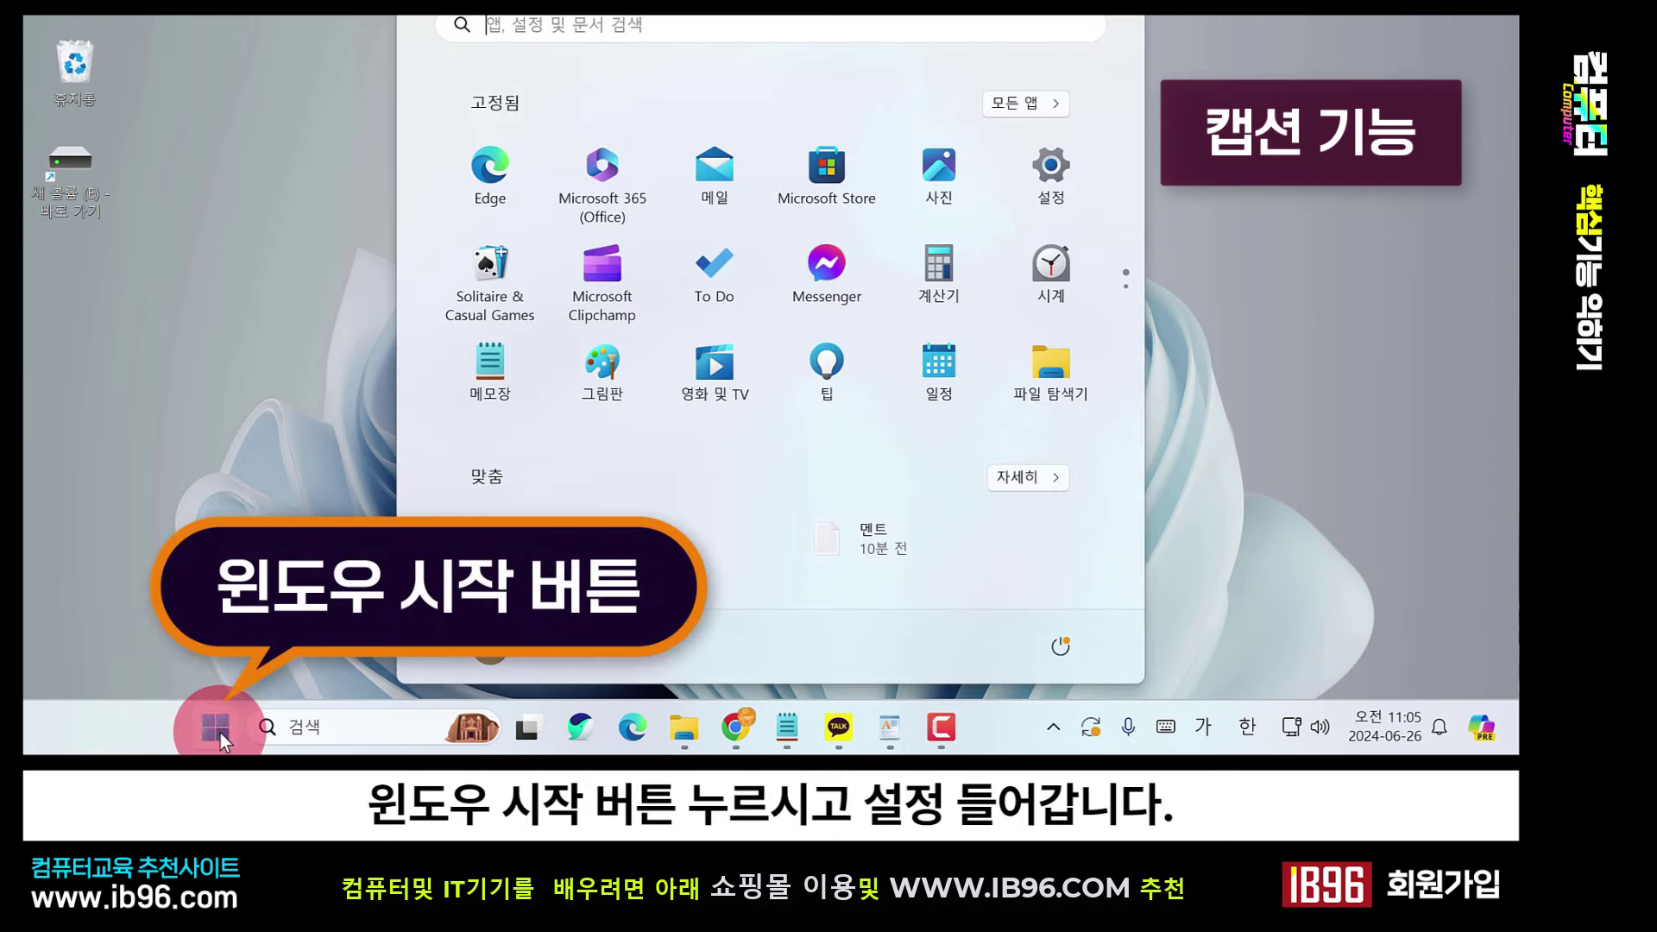
{"action": "left_click", "coordinate": [1061, 170]}
{"action": "scroll", "coordinate": [266, 356], "scroll_direction": "down", "scroll_amount": 3}
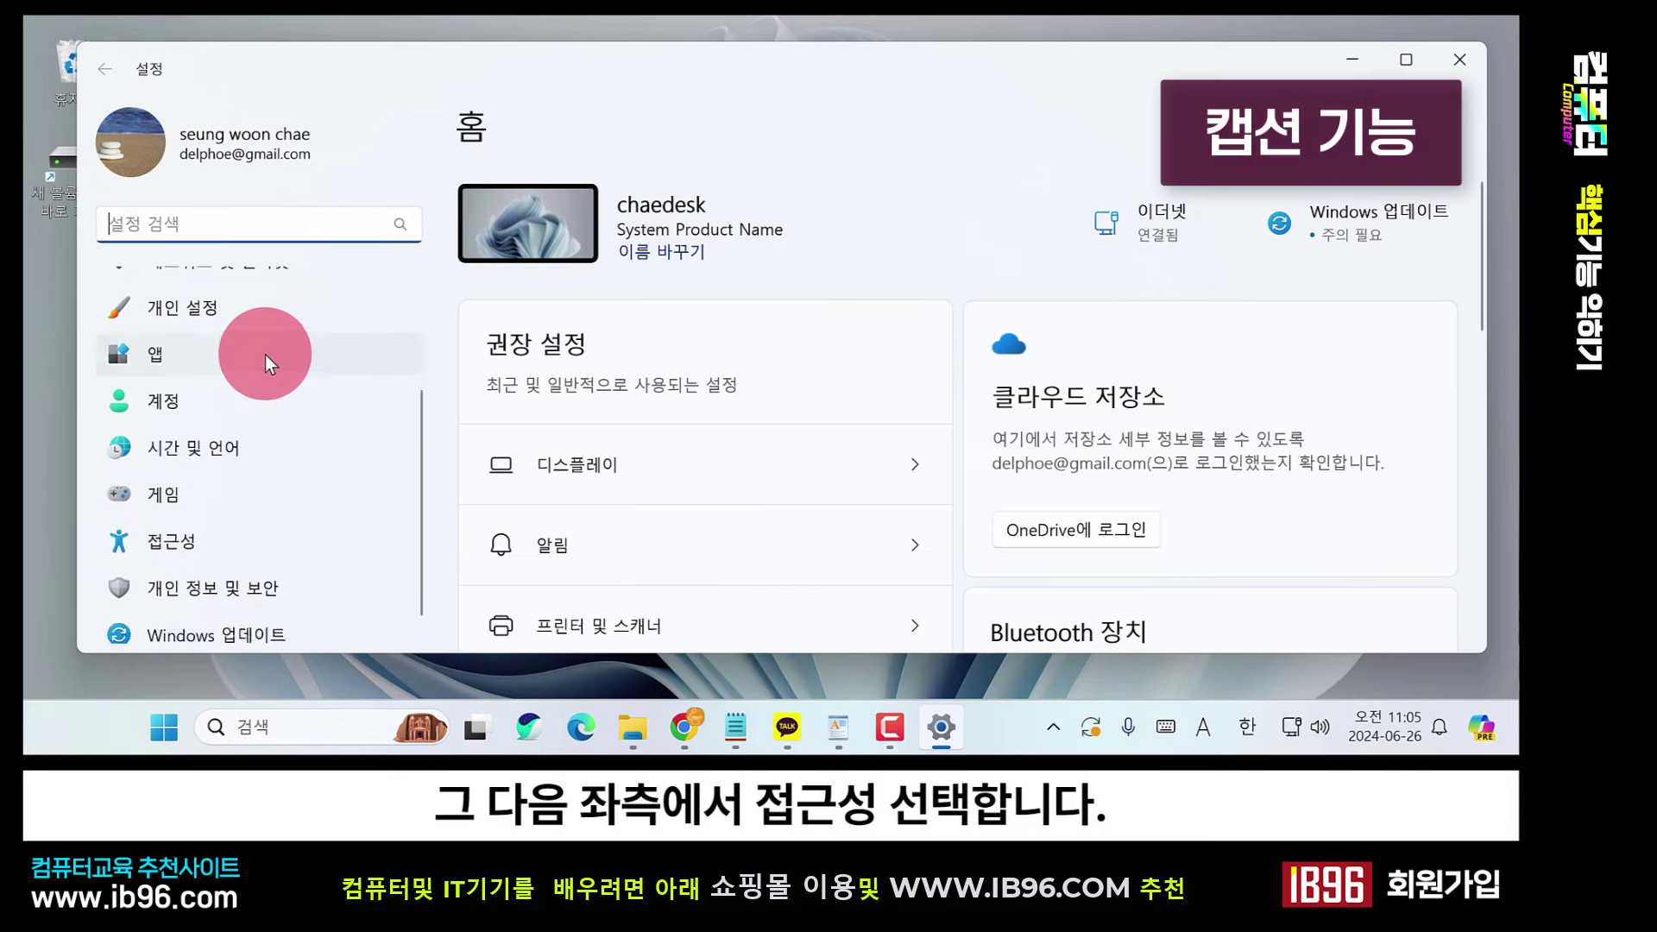
{"action": "left_click", "coordinate": [215, 524]}
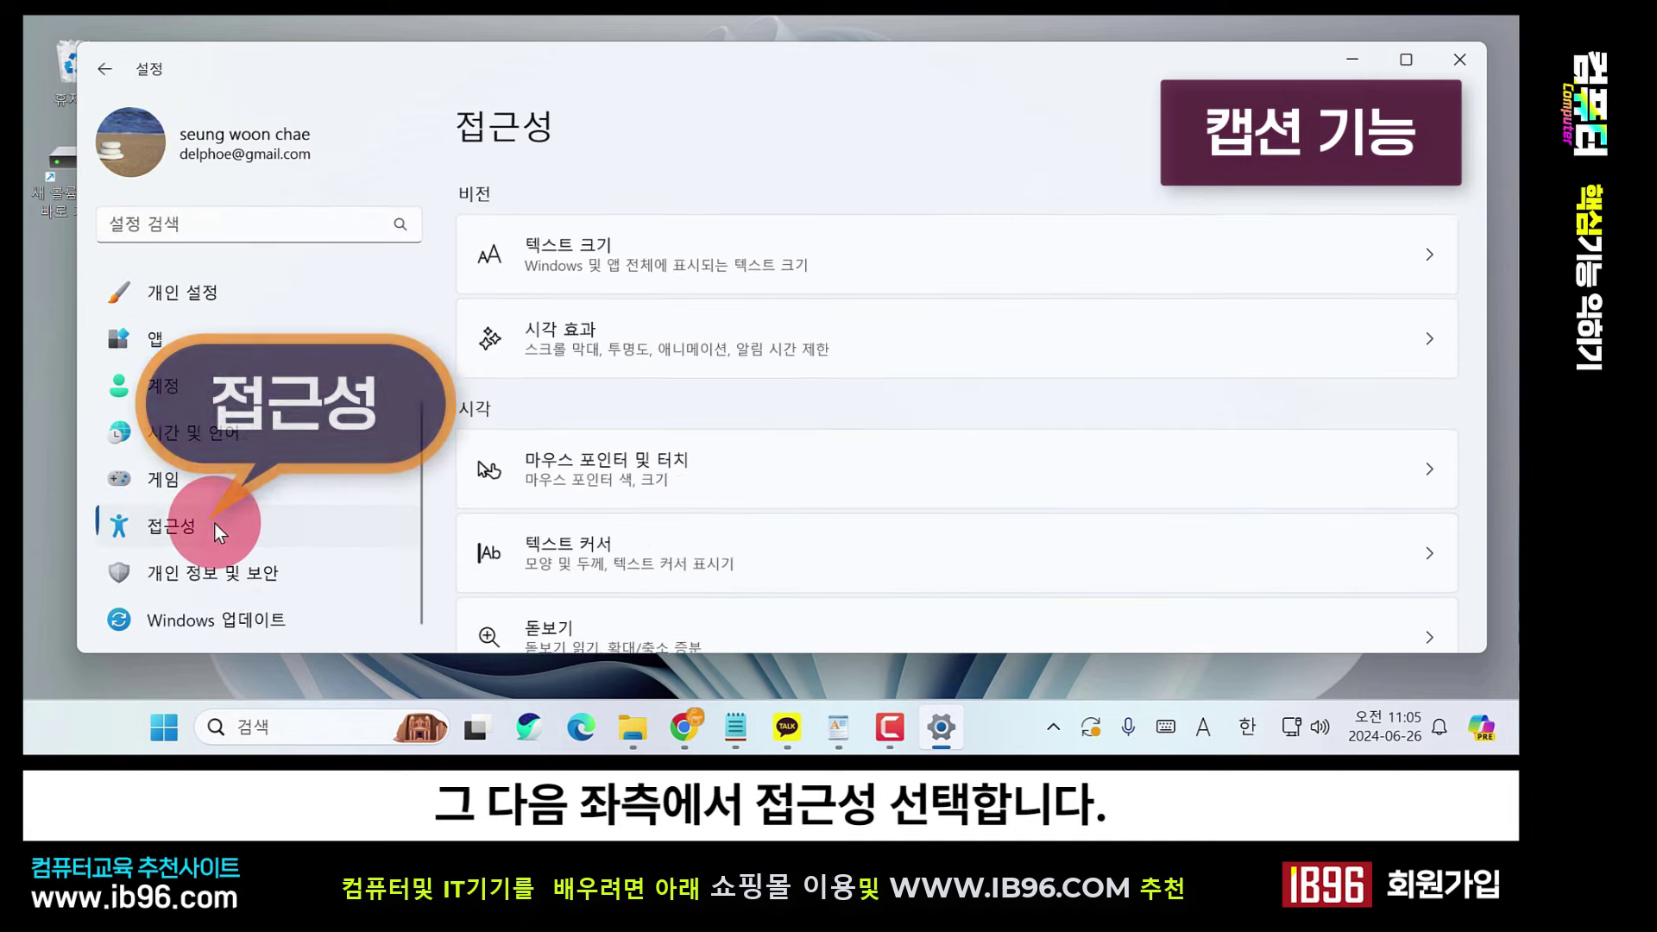
{"action": "scroll", "coordinate": [750, 421], "scroll_direction": "down", "scroll_amount": 8}
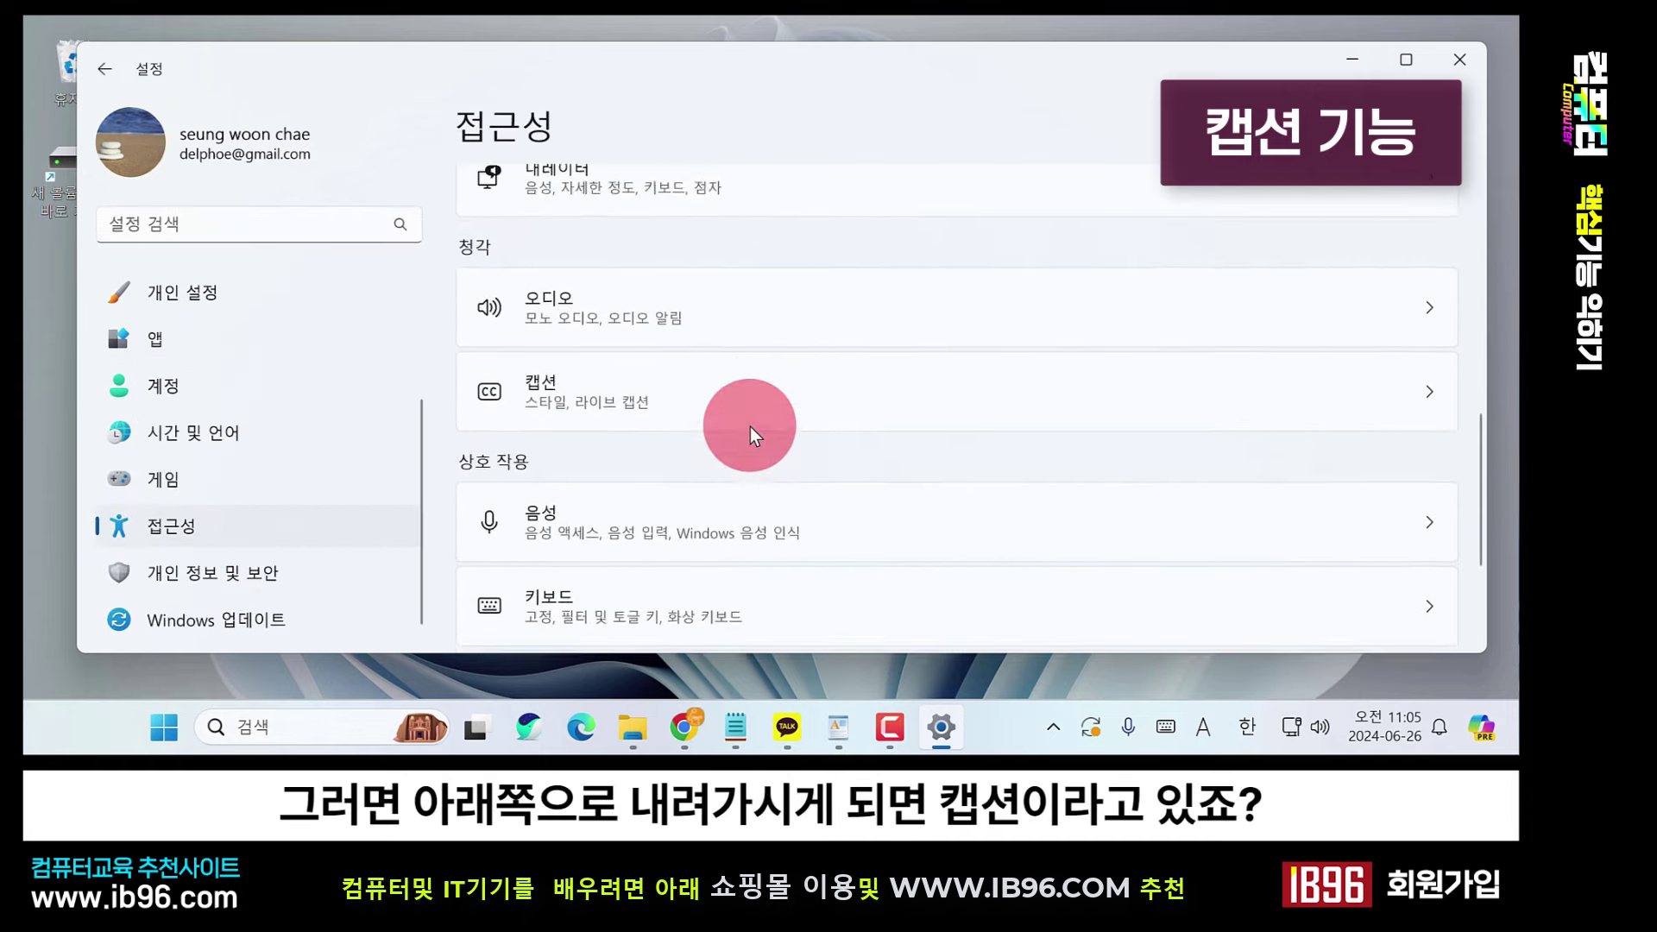
{"action": "scroll", "coordinate": [750, 426], "scroll_direction": "up", "scroll_amount": 2}
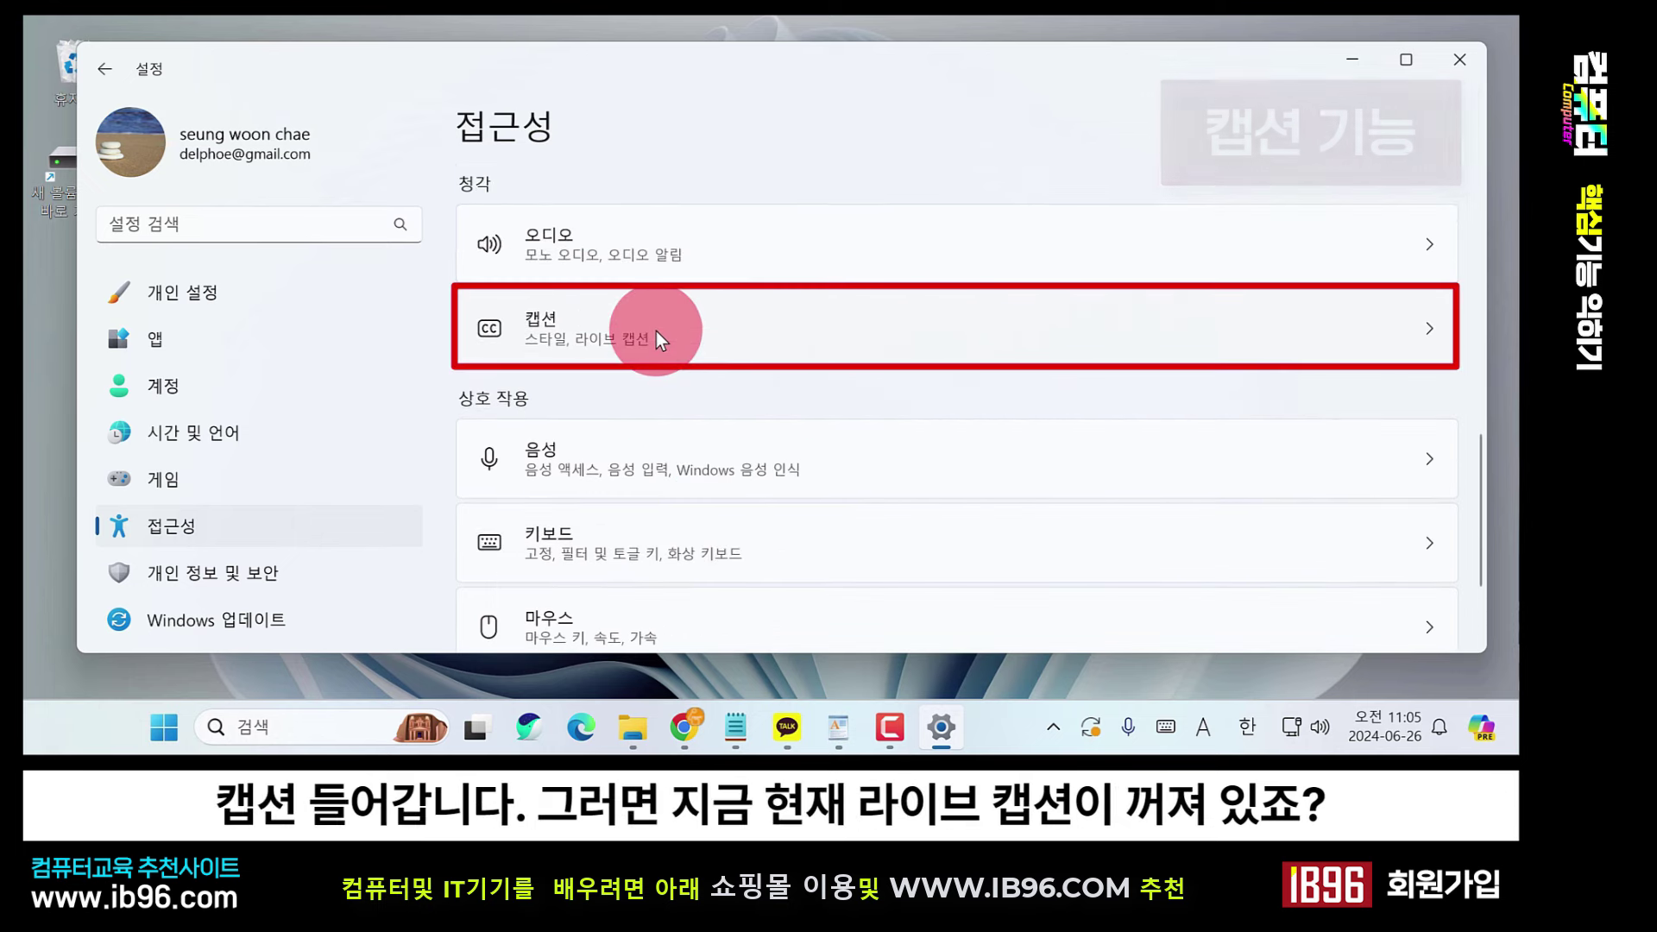
{"action": "left_click", "coordinate": [656, 332]}
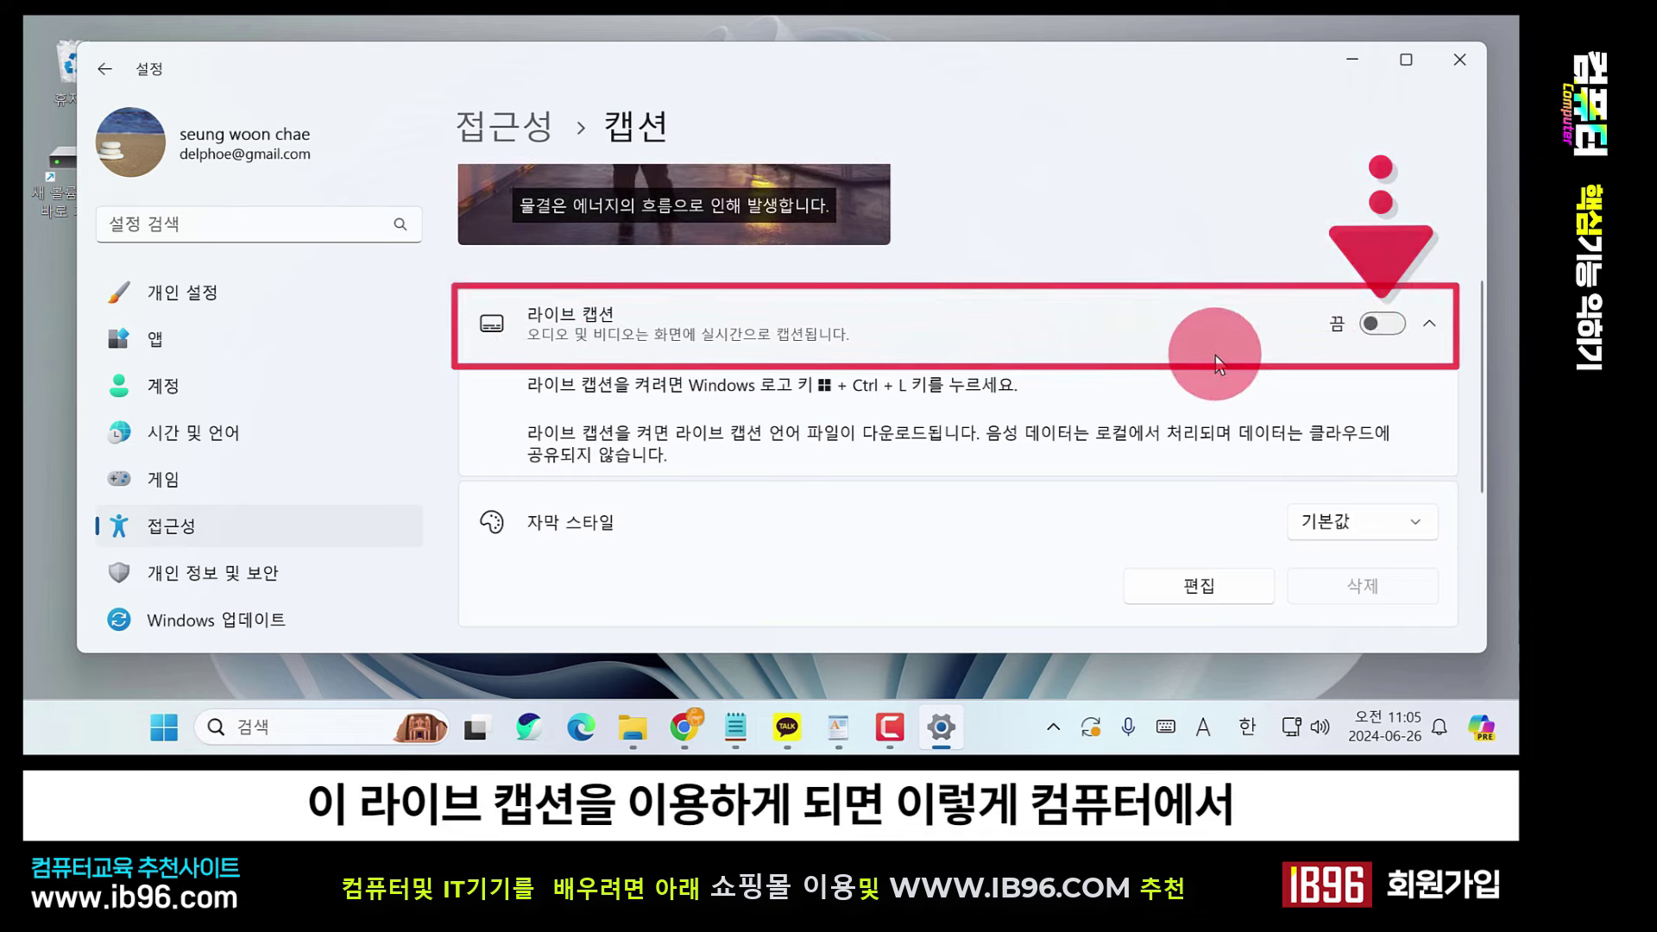
Review the caption theme preview, start live captions with their keyboard shortcut and close the caption window again.
{"action": "scroll", "coordinate": [1216, 356], "scroll_direction": "up", "scroll_amount": 3}
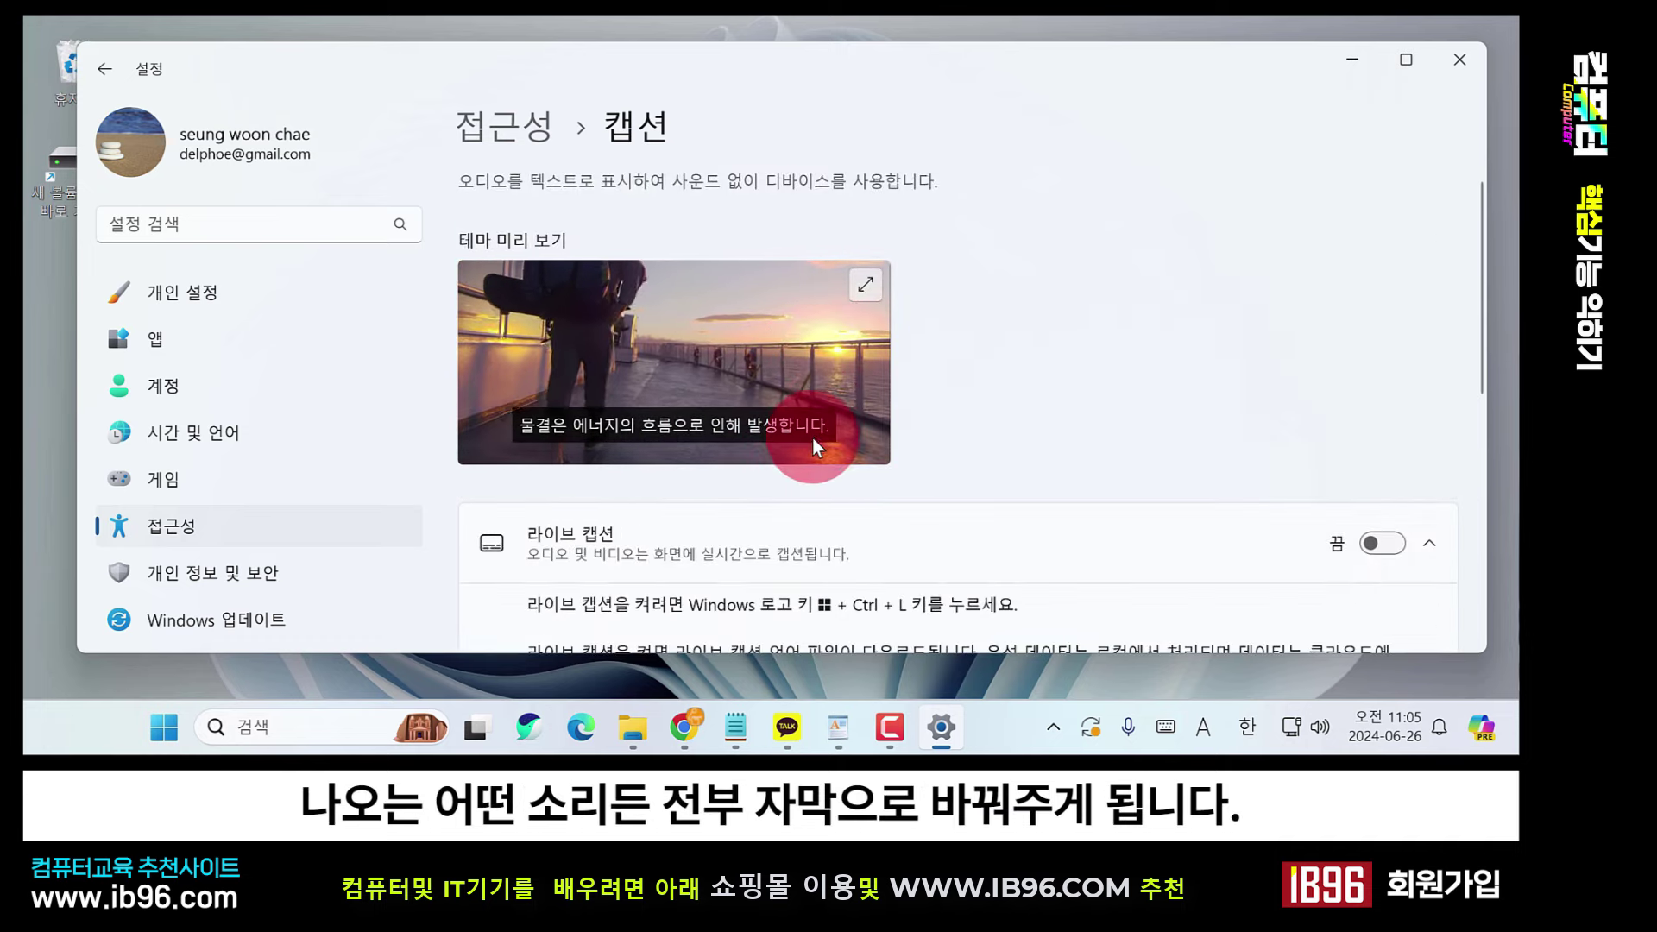
{"action": "scroll", "coordinate": [859, 415], "scroll_direction": "down", "scroll_amount": 3}
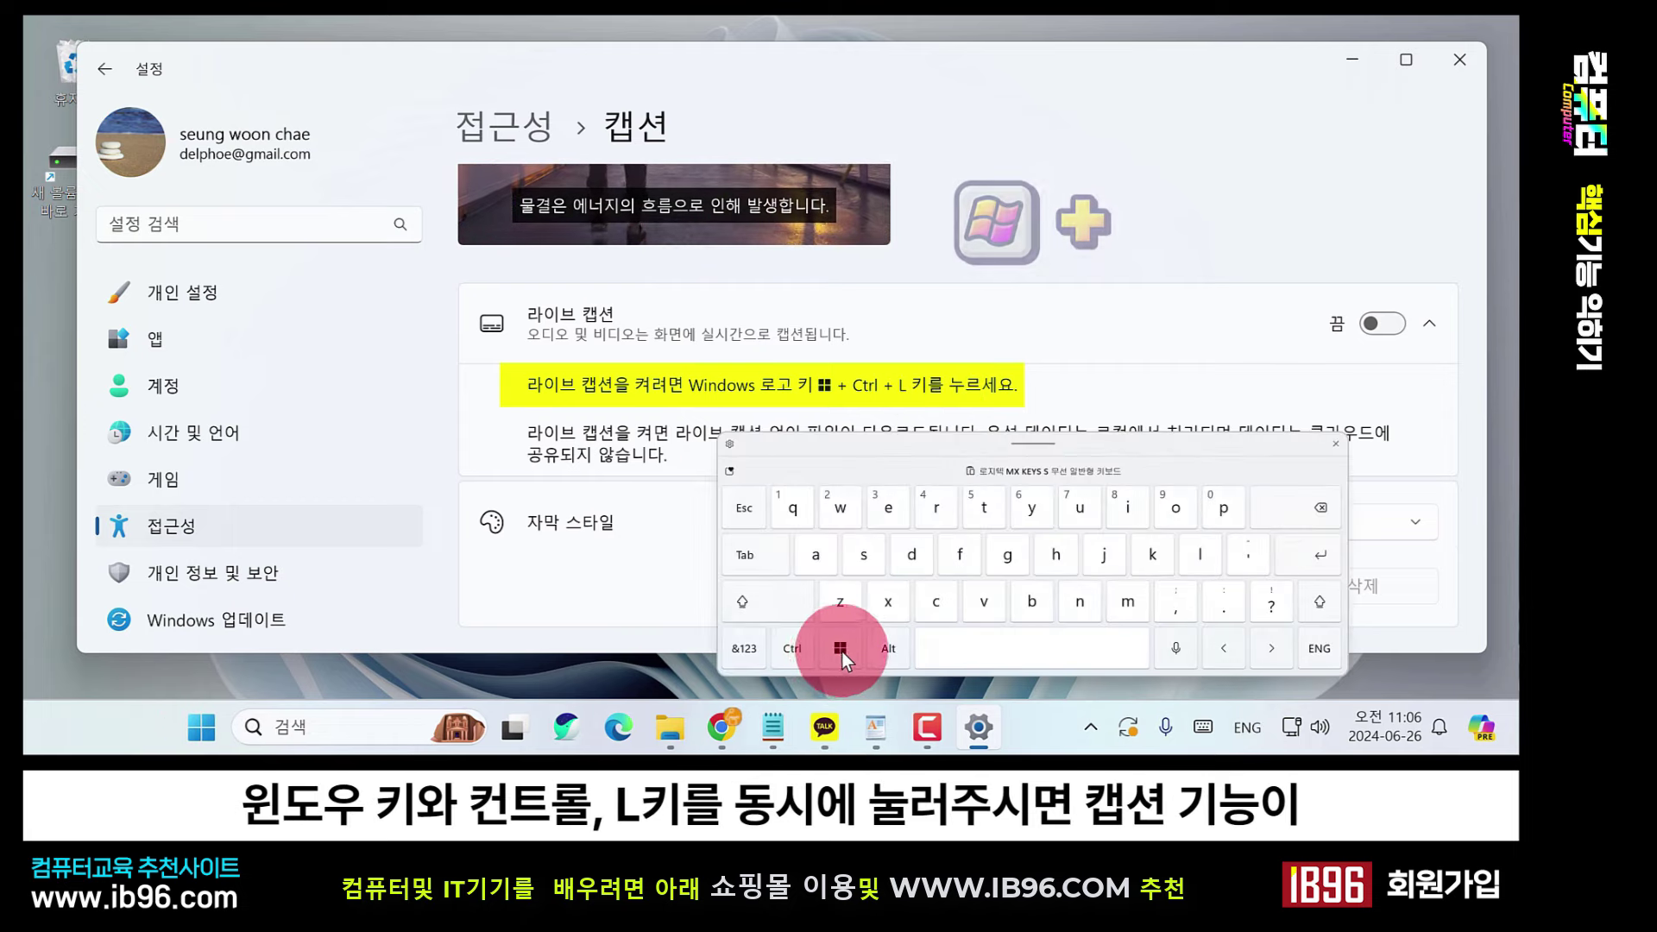
{"action": "left_click", "coordinate": [788, 648]}
{"action": "left_click", "coordinate": [1204, 558]}
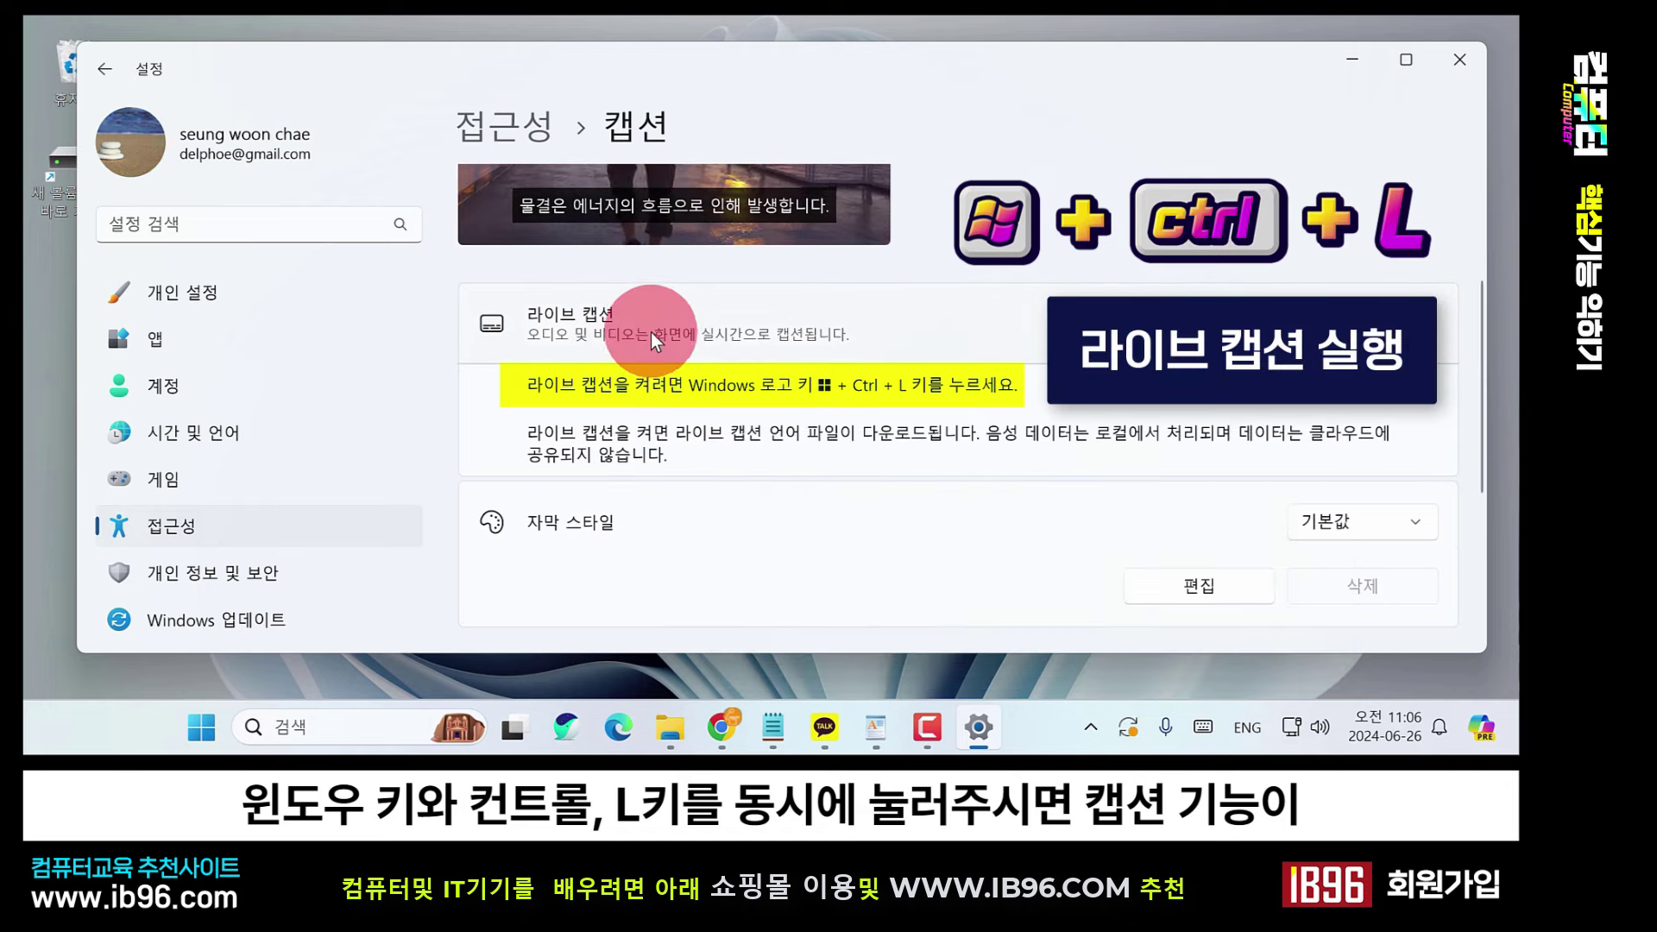
{"action": "left_click", "coordinate": [1250, 731]}
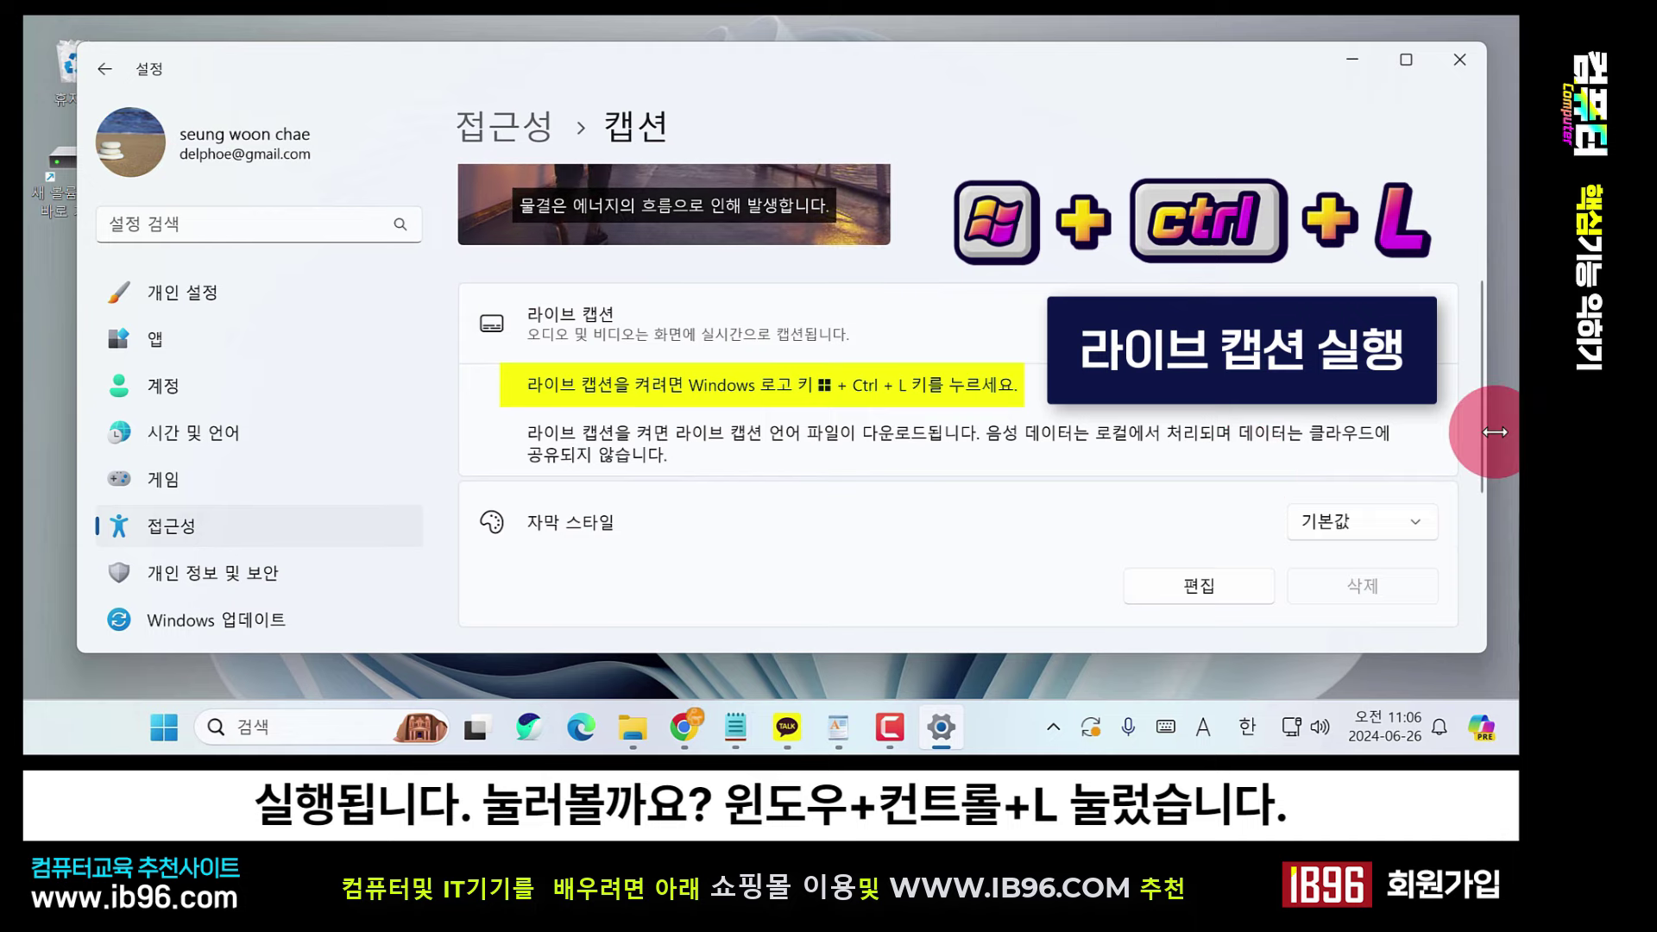
{"action": "key", "text": "super+ctrl+l"}
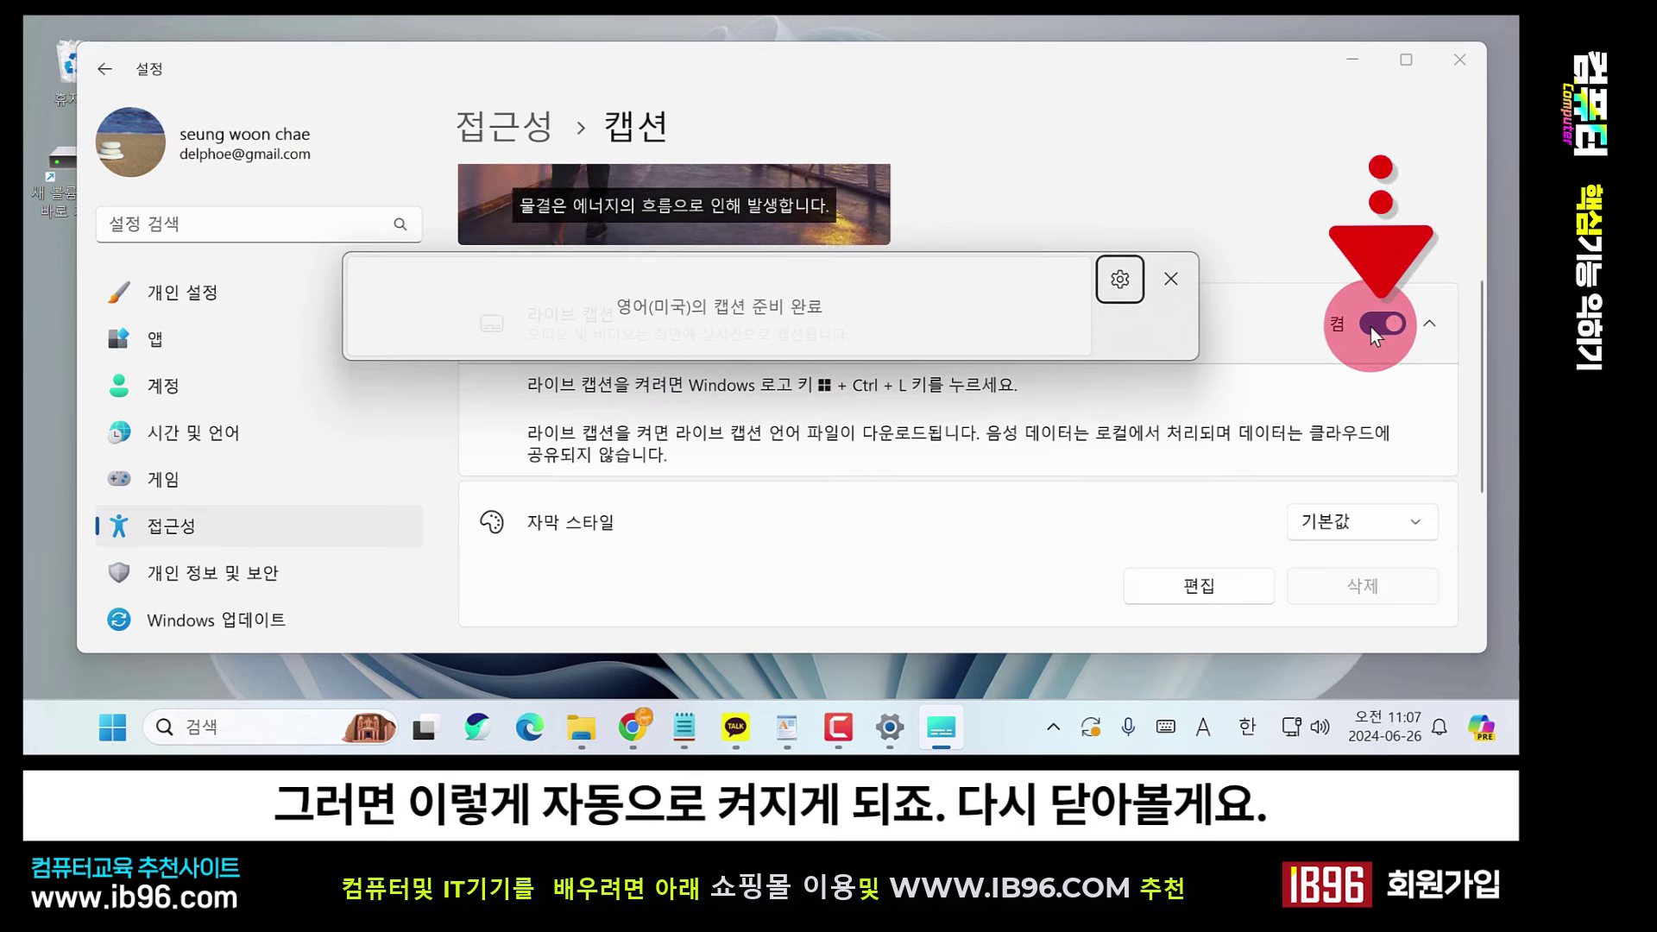
{"action": "left_click", "coordinate": [1171, 278]}
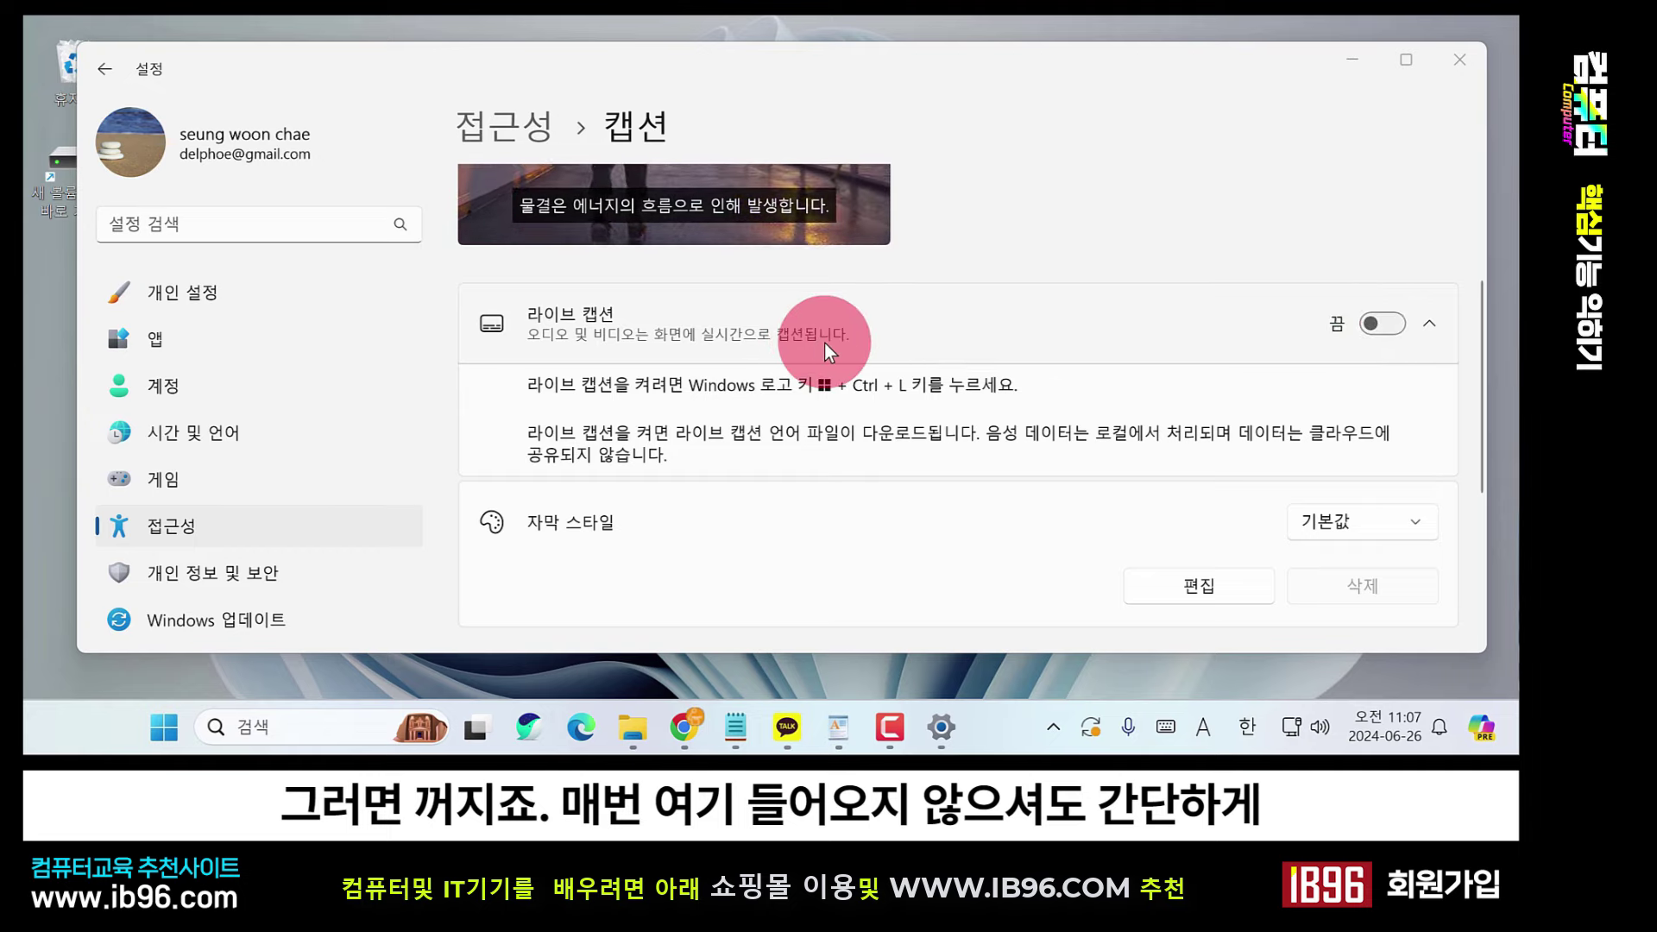
Start live captions from the desktop and move the caption window down, mostly clear of the Media Player video.
{"action": "scroll", "coordinate": [825, 342], "scroll_direction": "down", "scroll_amount": 2}
{"action": "scroll", "coordinate": [827, 342], "scroll_direction": "up", "scroll_amount": 2}
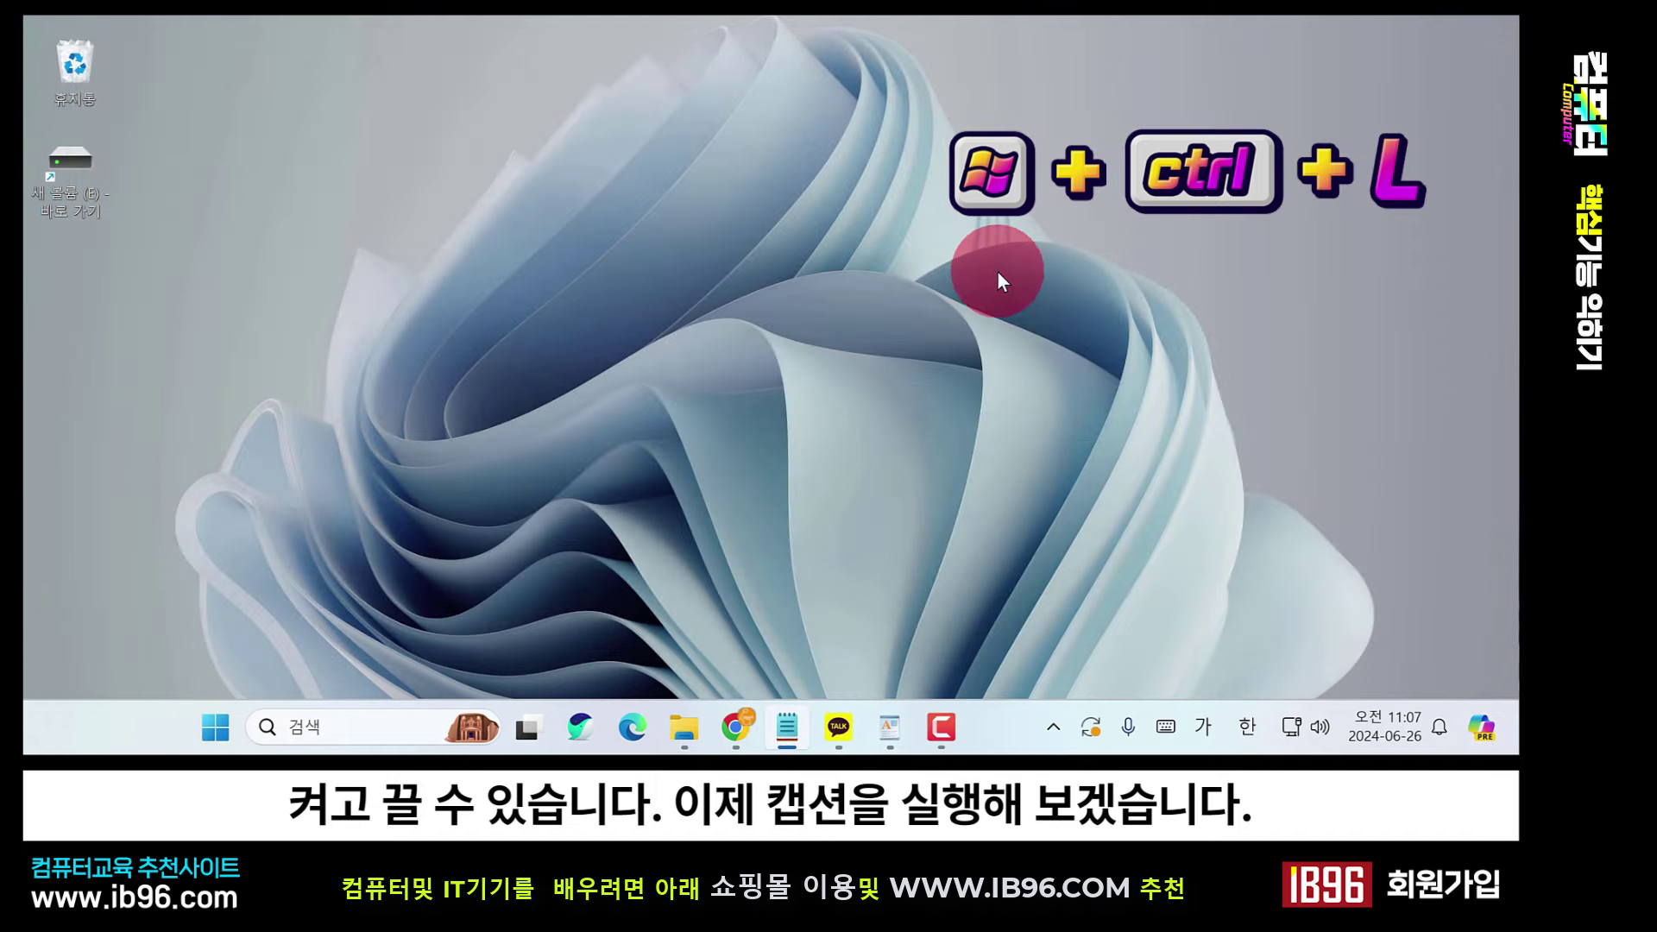
{"action": "key", "text": "super+ctrl+l"}
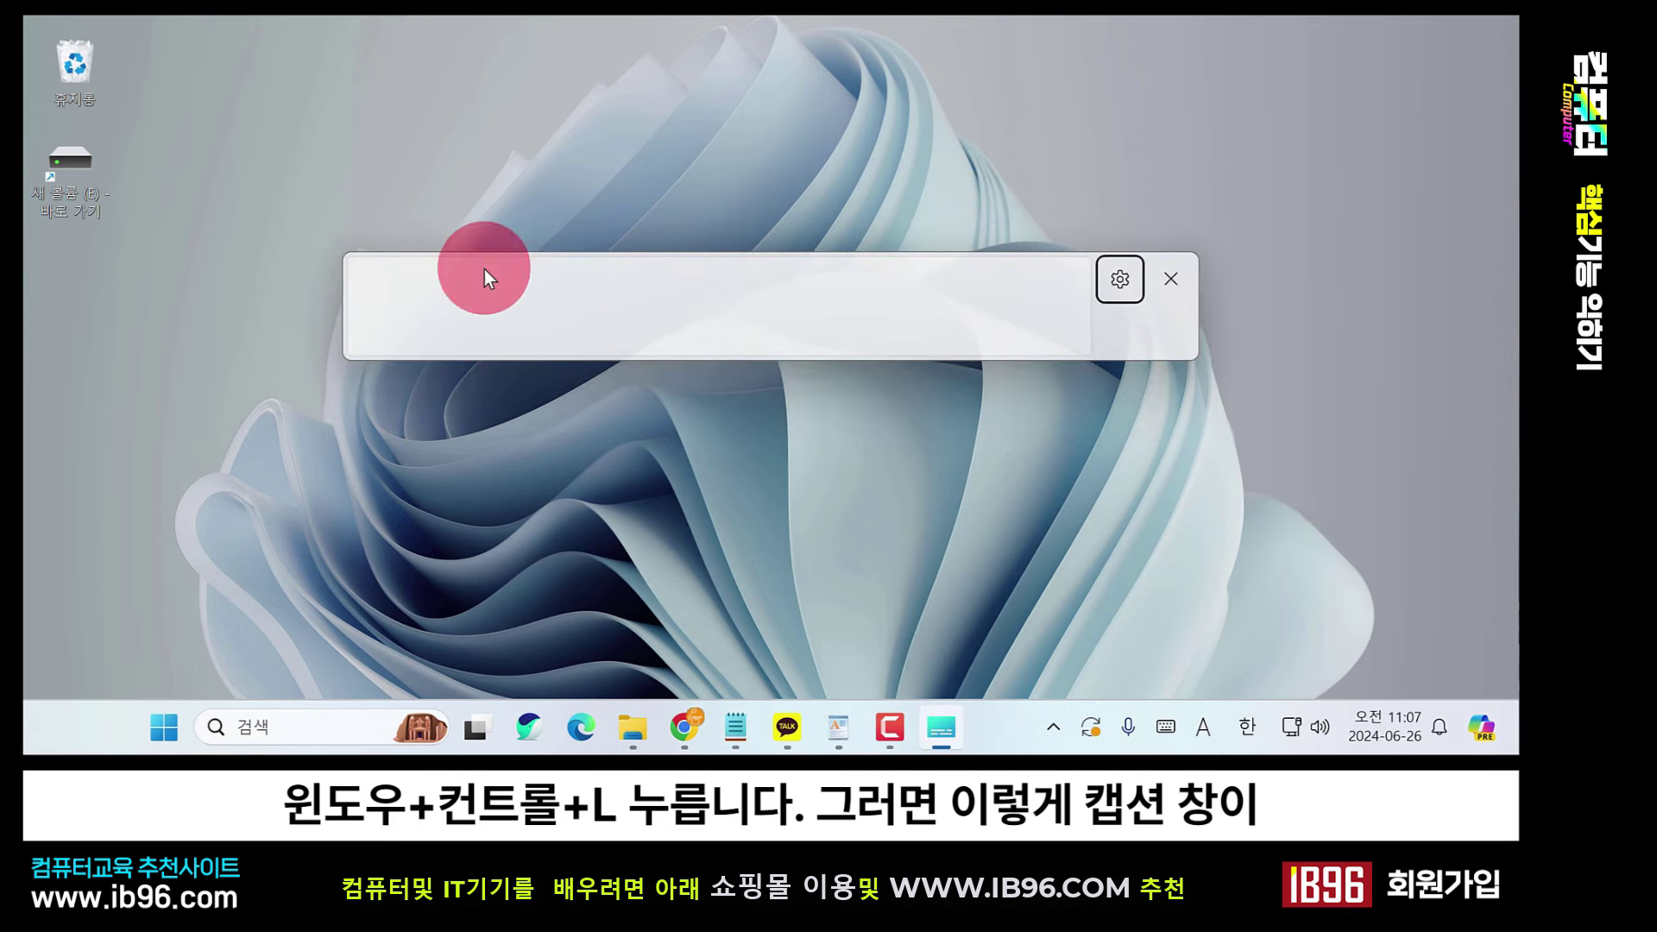
{"action": "left_click_drag", "start_coordinate": [1132, 324], "coordinate": [1095, 553]}
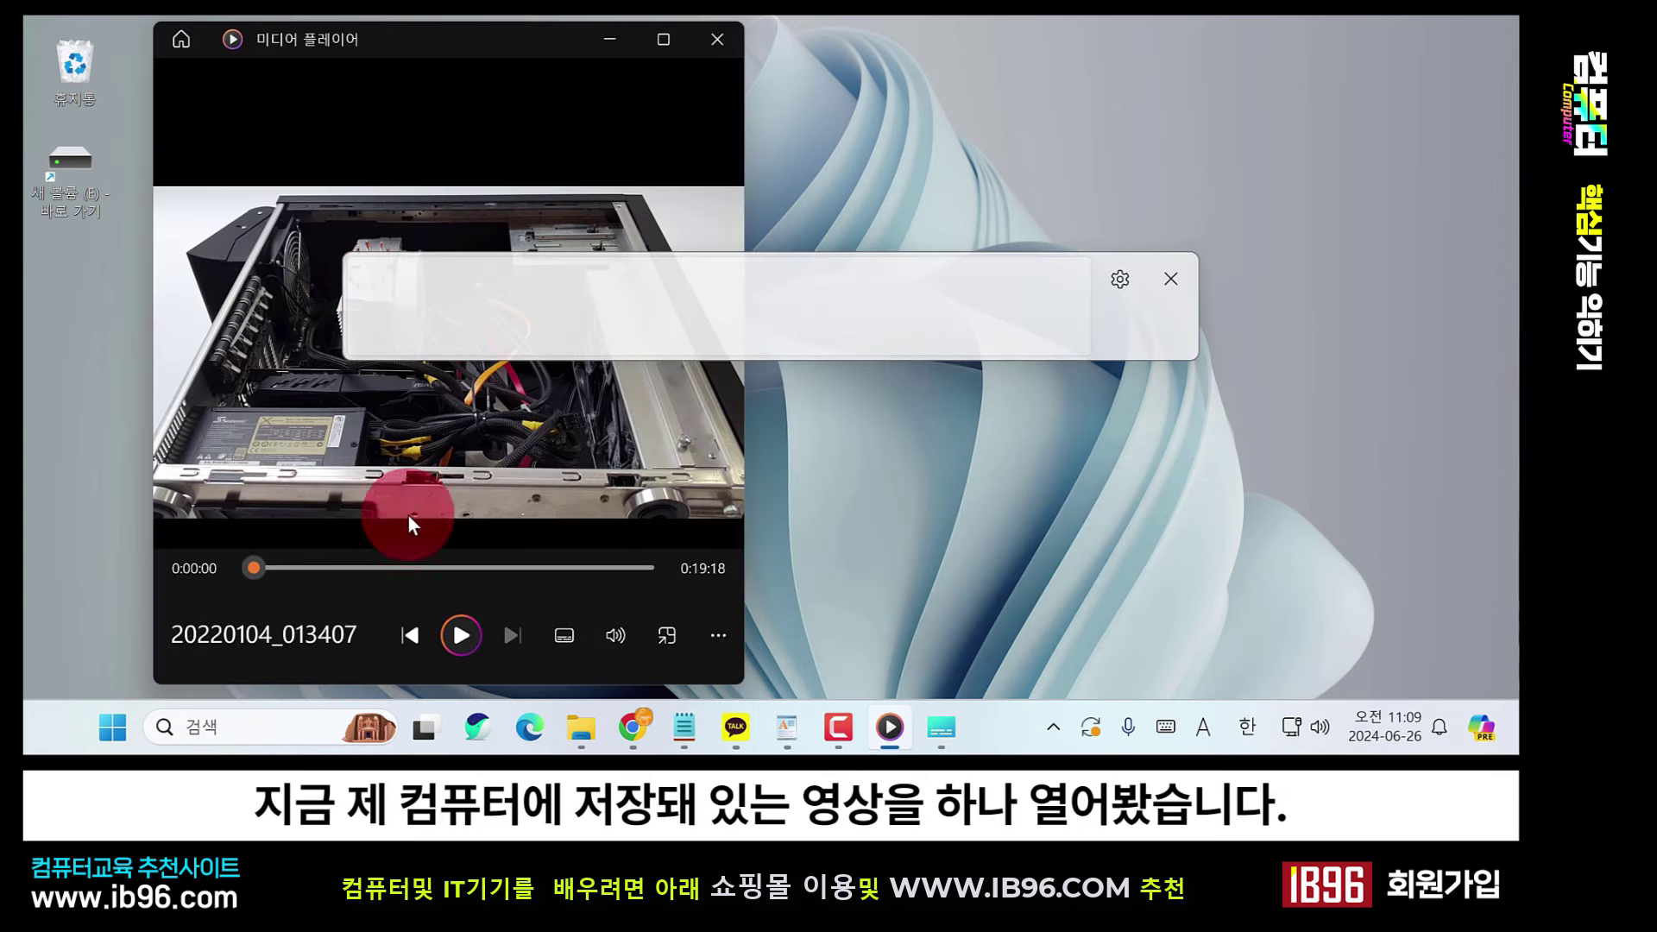
{"action": "left_click", "coordinate": [798, 528]}
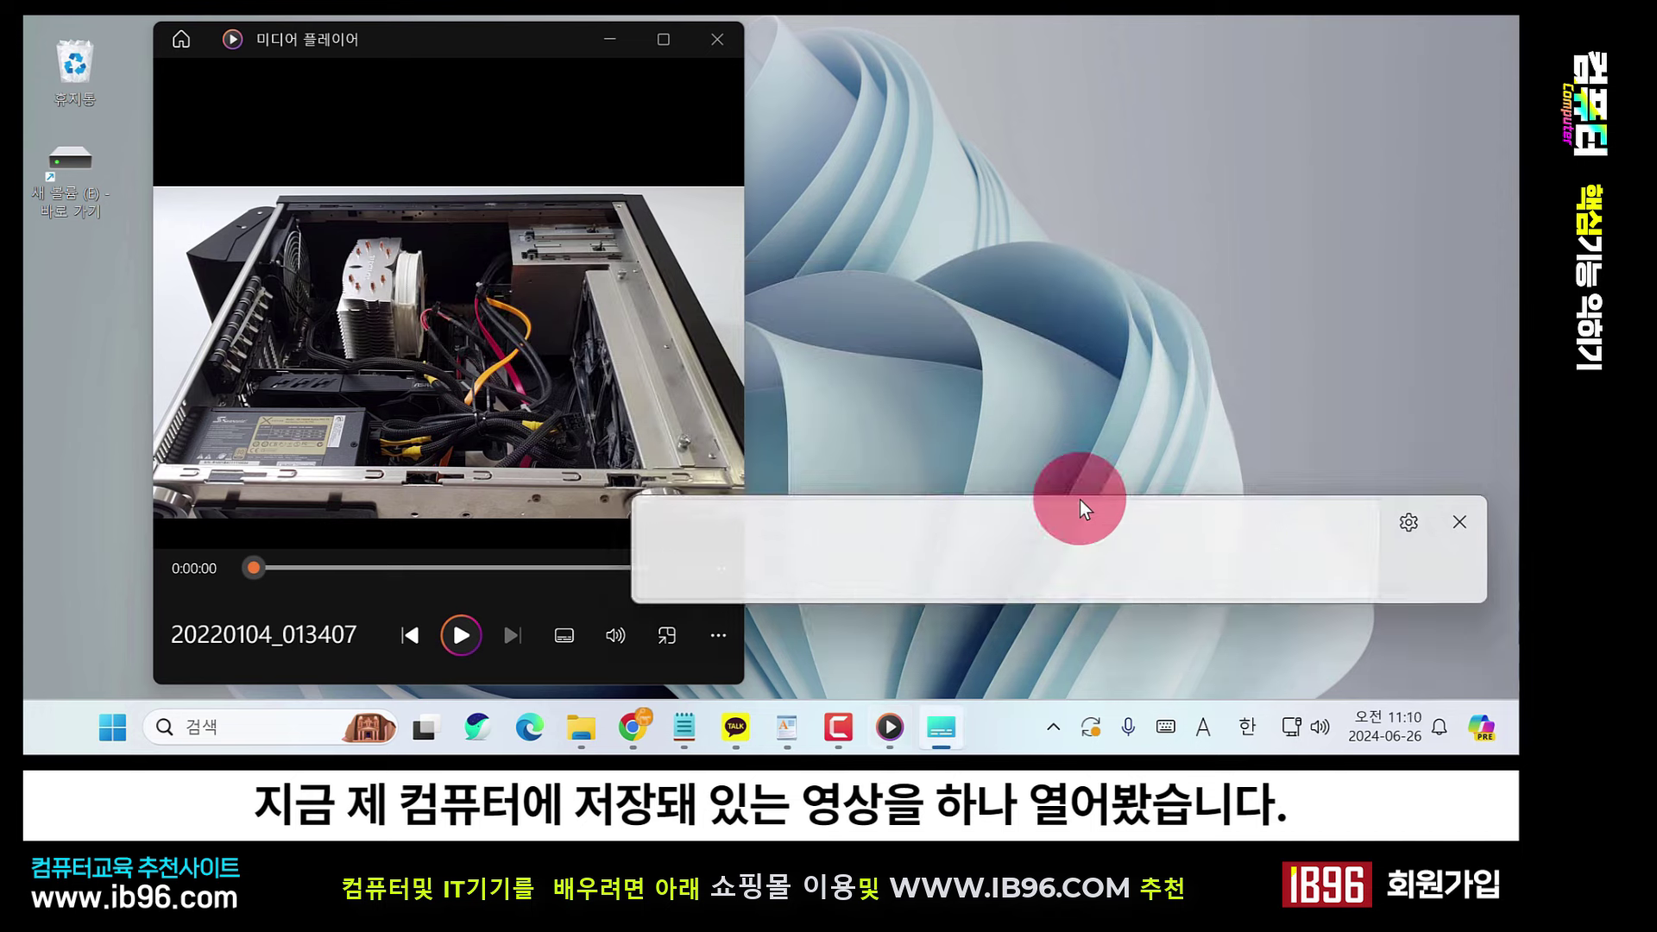
{"action": "left_click_drag", "start_coordinate": [1080, 499], "coordinate": [1074, 568]}
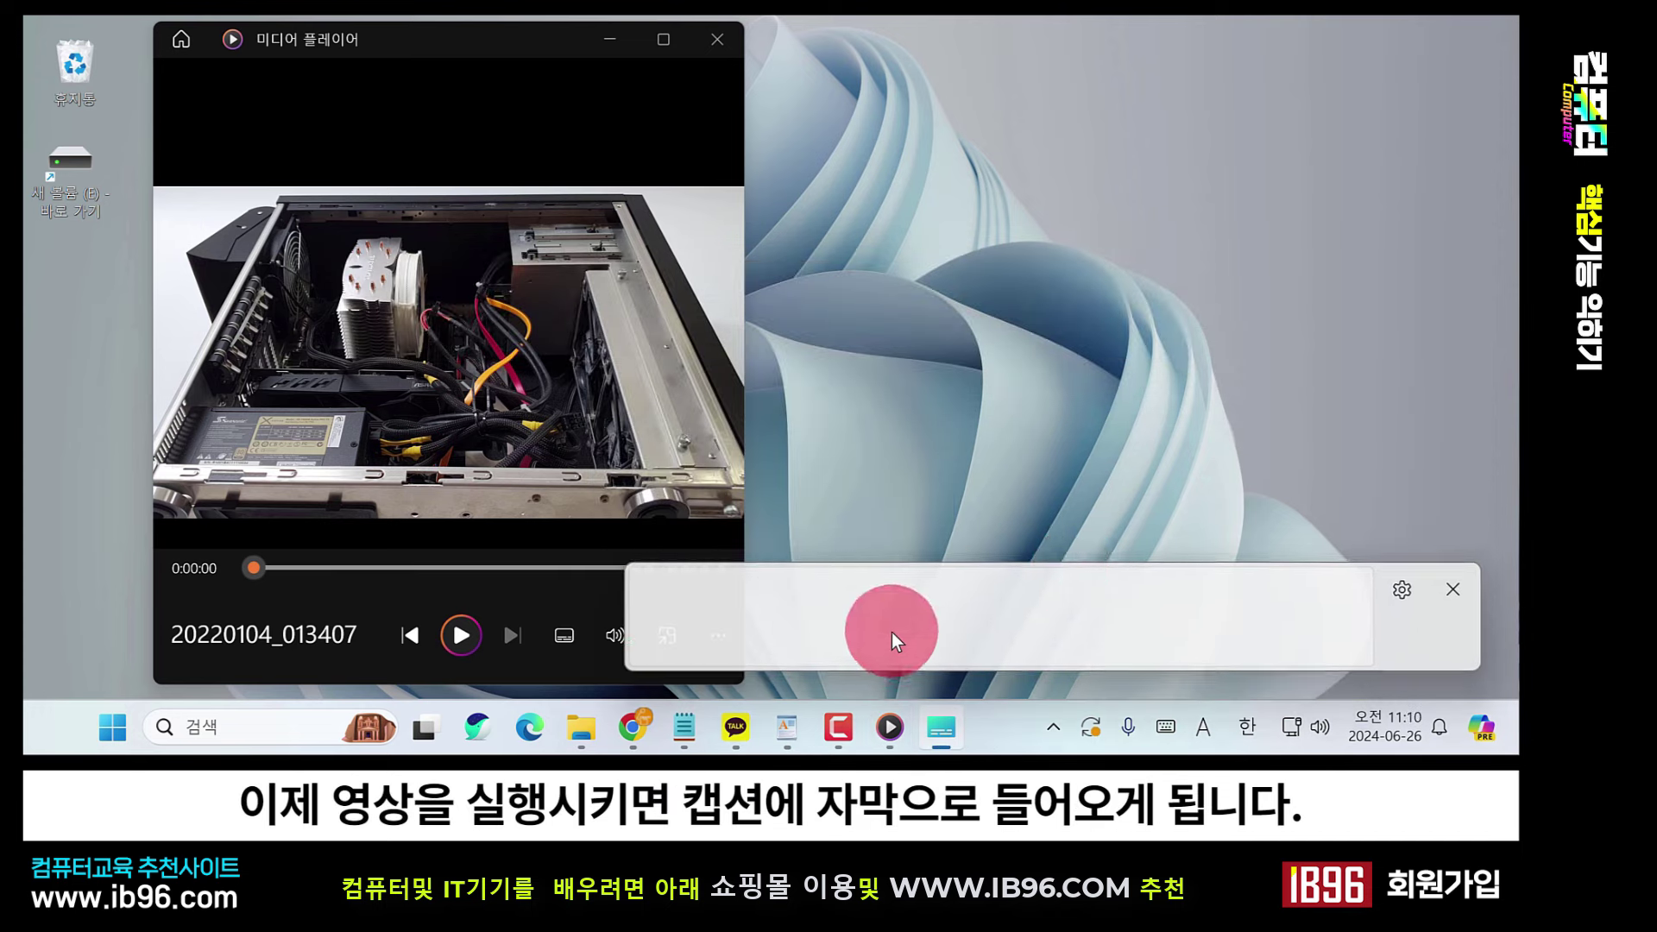
Play the video 20220104_013407 with live captions running, pause it and close Media Player.
{"action": "left_click", "coordinate": [441, 638]}
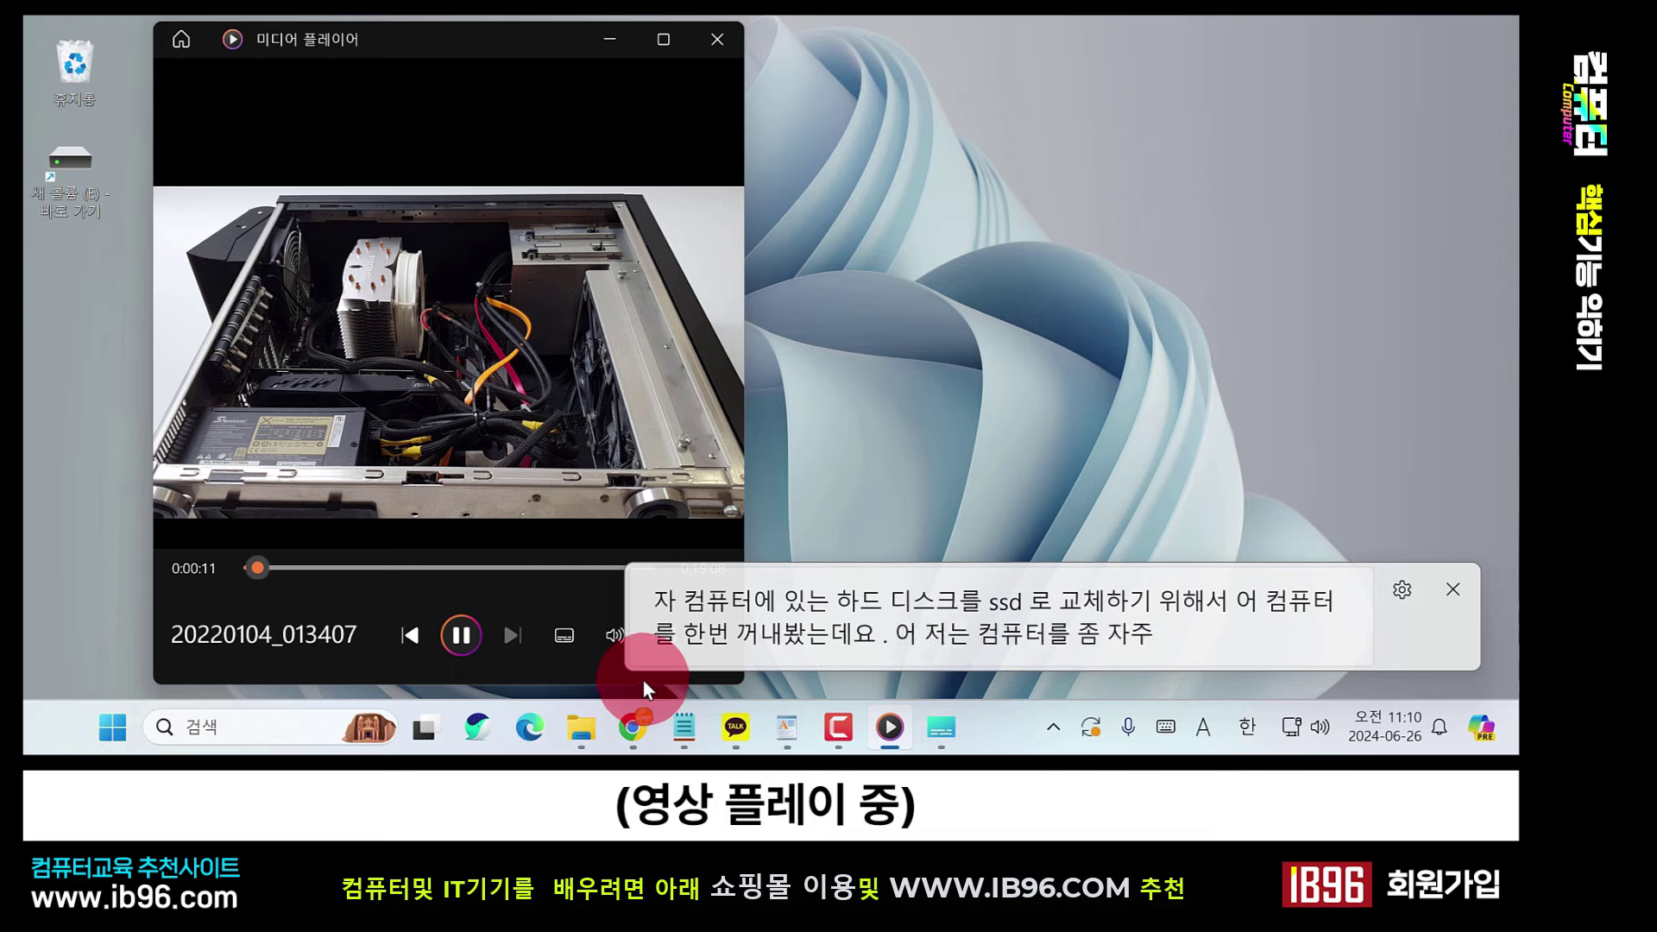
{"action": "left_click", "coordinate": [521, 439]}
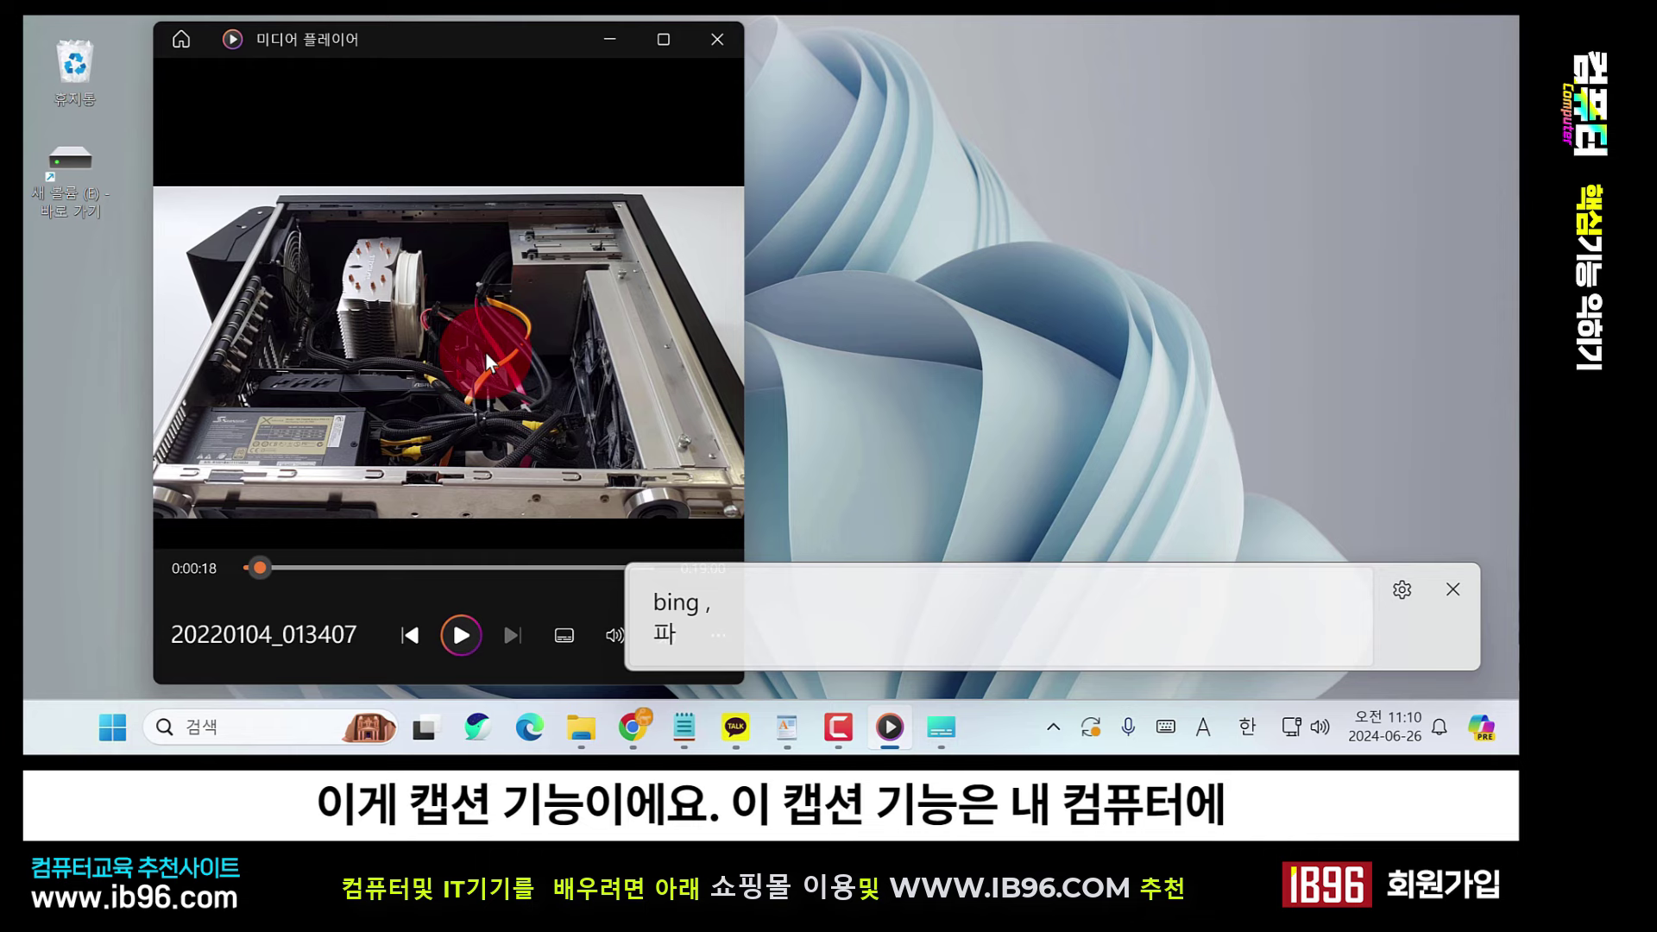
{"action": "left_click", "coordinate": [734, 35]}
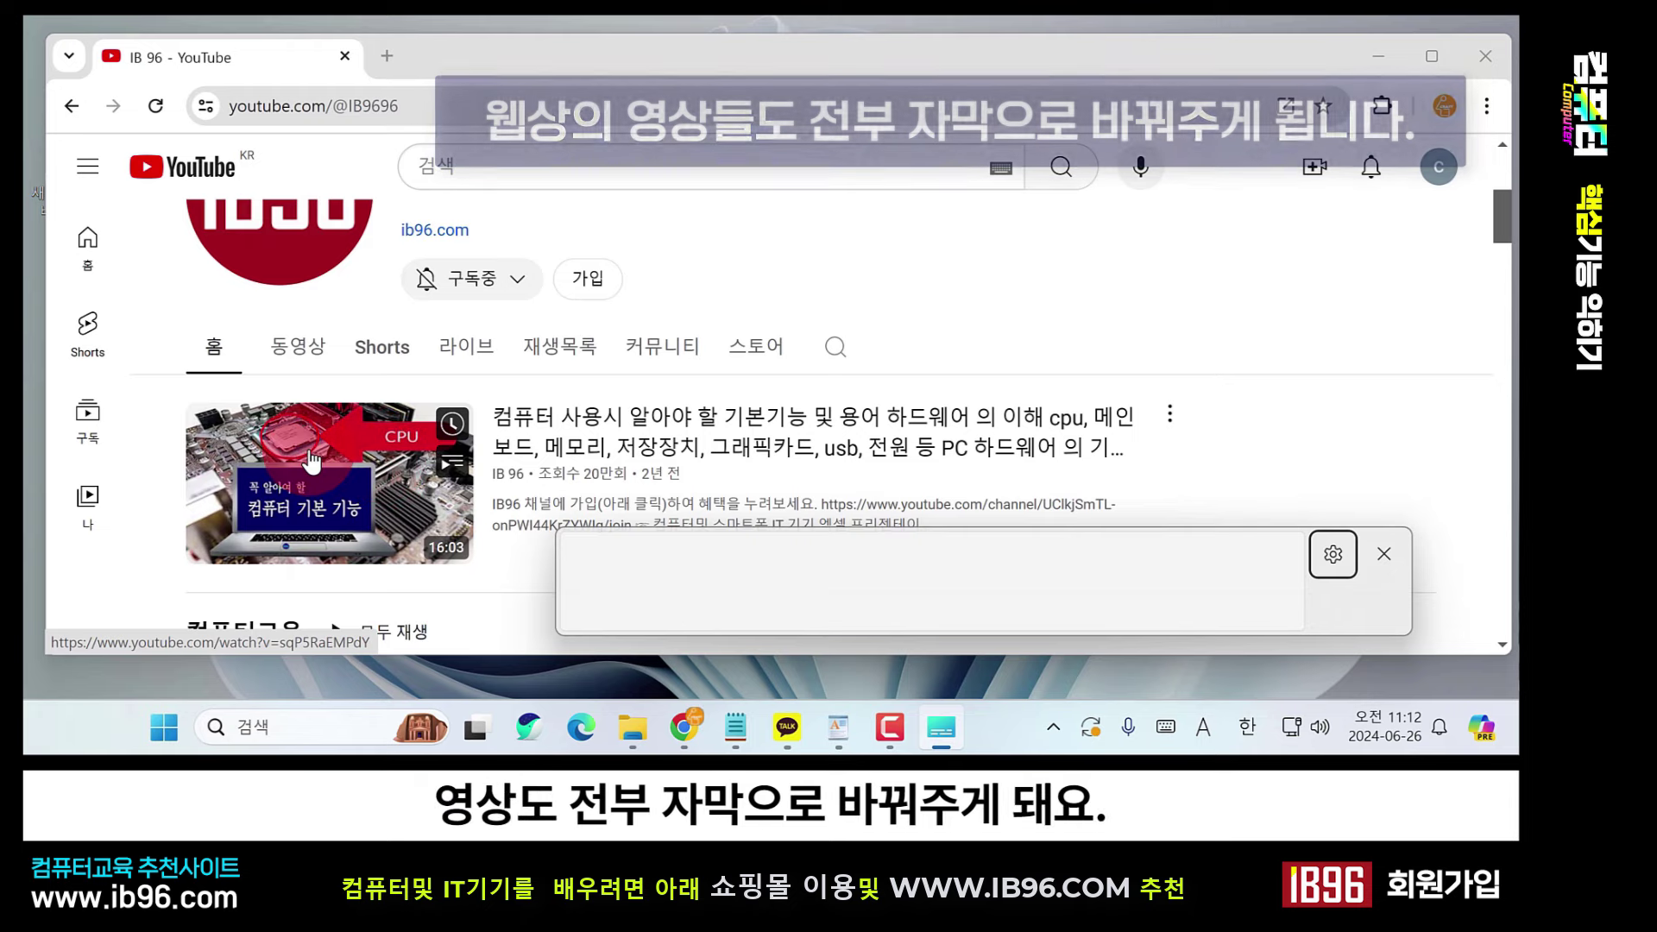
Play the featured computer basics video on the IB 96 YouTube channel with live captions, pause it and open a new browser tab.
{"action": "left_click", "coordinate": [384, 492]}
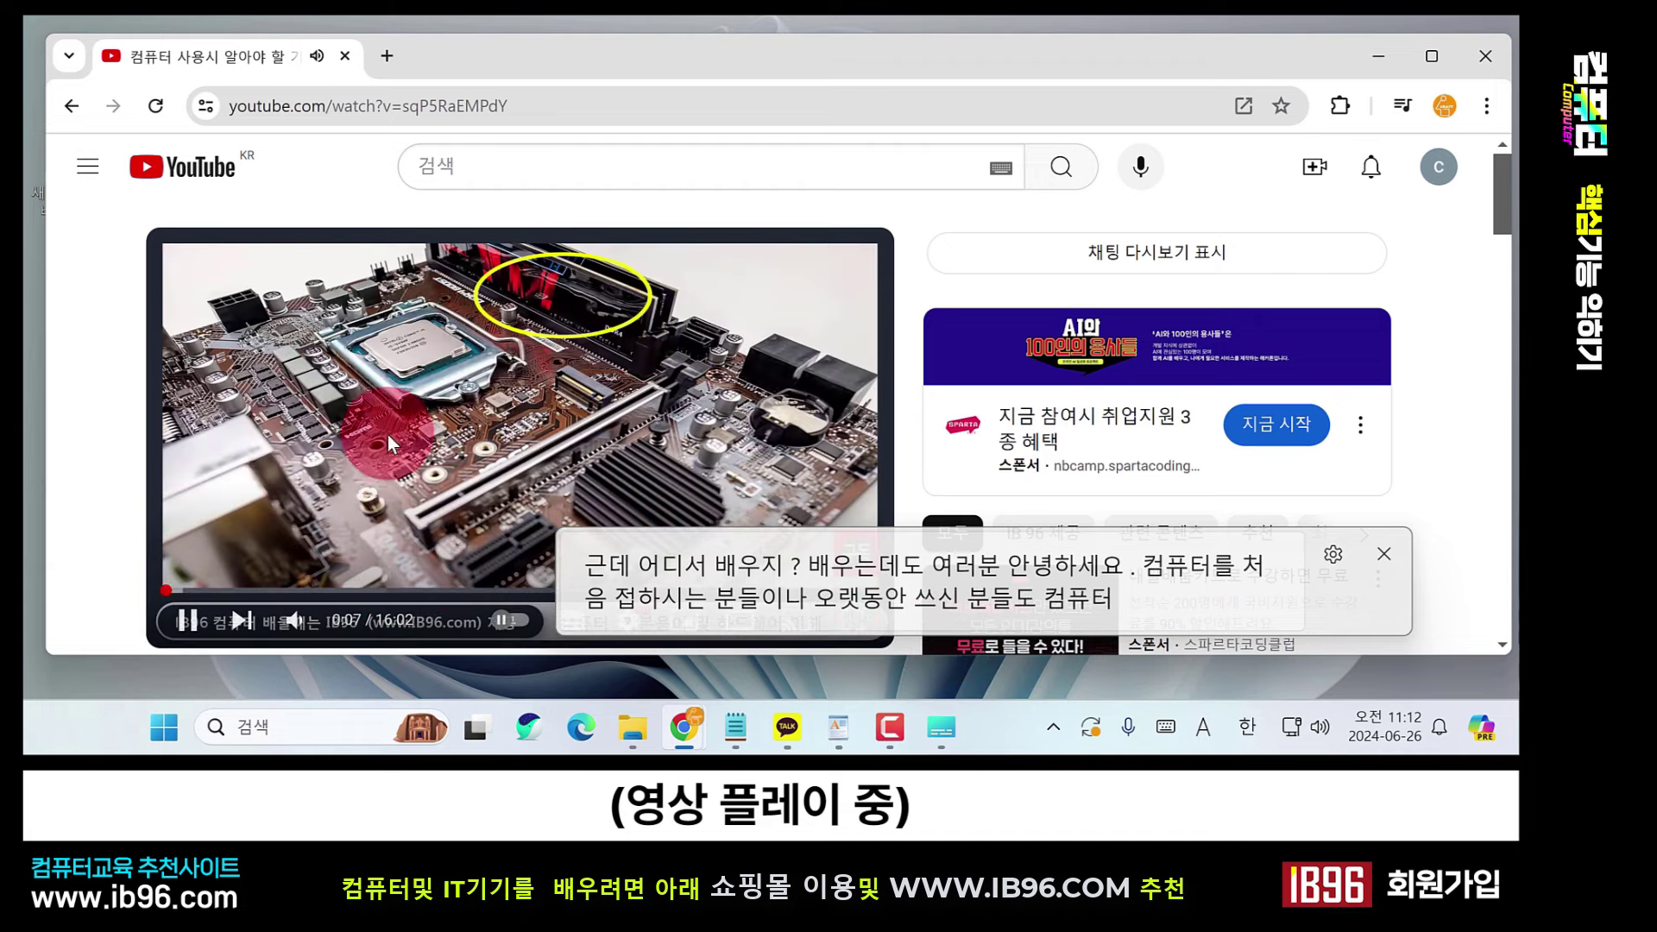
{"action": "left_click", "coordinate": [507, 438]}
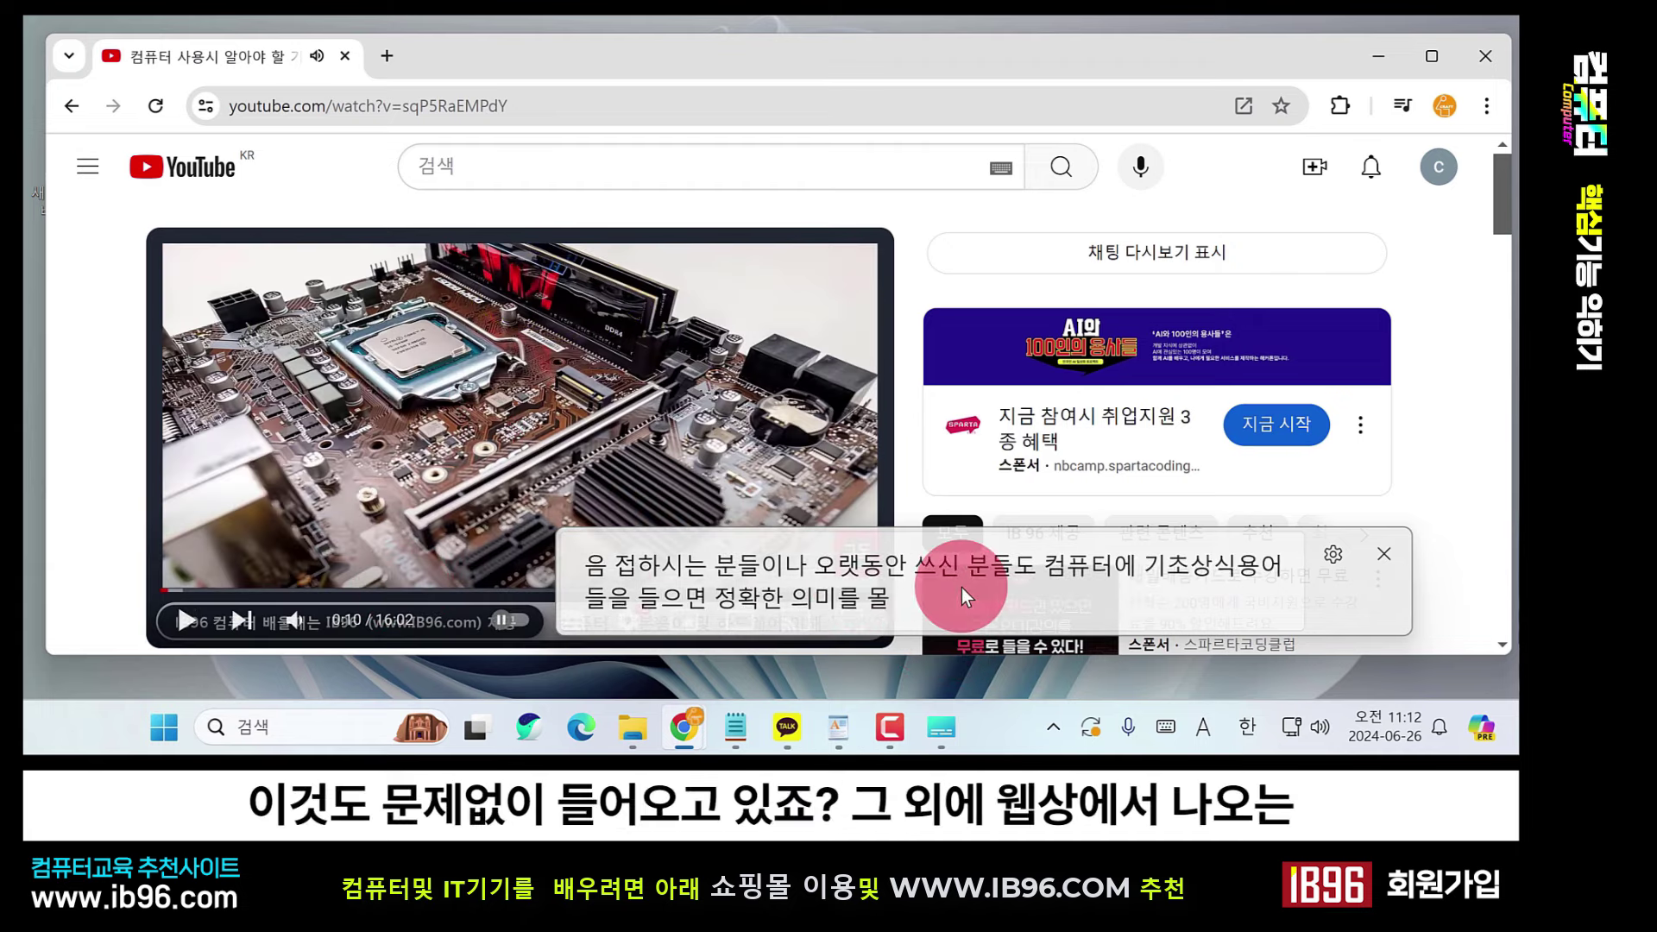
{"action": "left_click", "coordinate": [385, 55]}
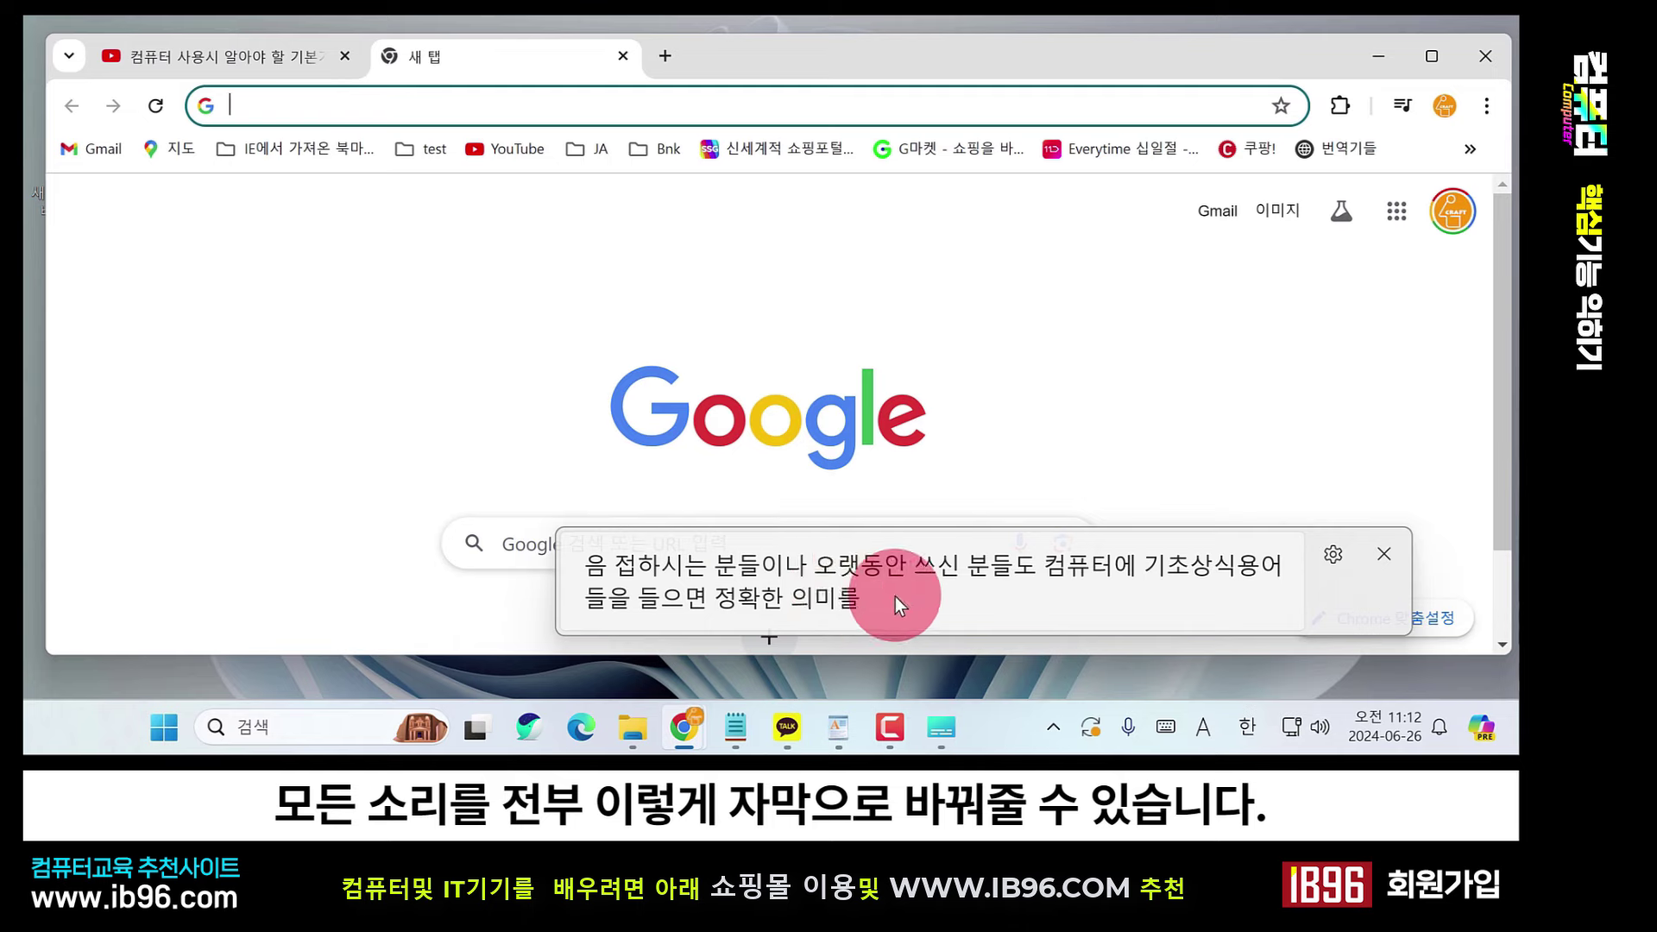
Move the live caption window up the page and set its caption language (자막 언어) to 영어(미국).
{"action": "left_click_drag", "start_coordinate": [859, 592], "coordinate": [1014, 455]}
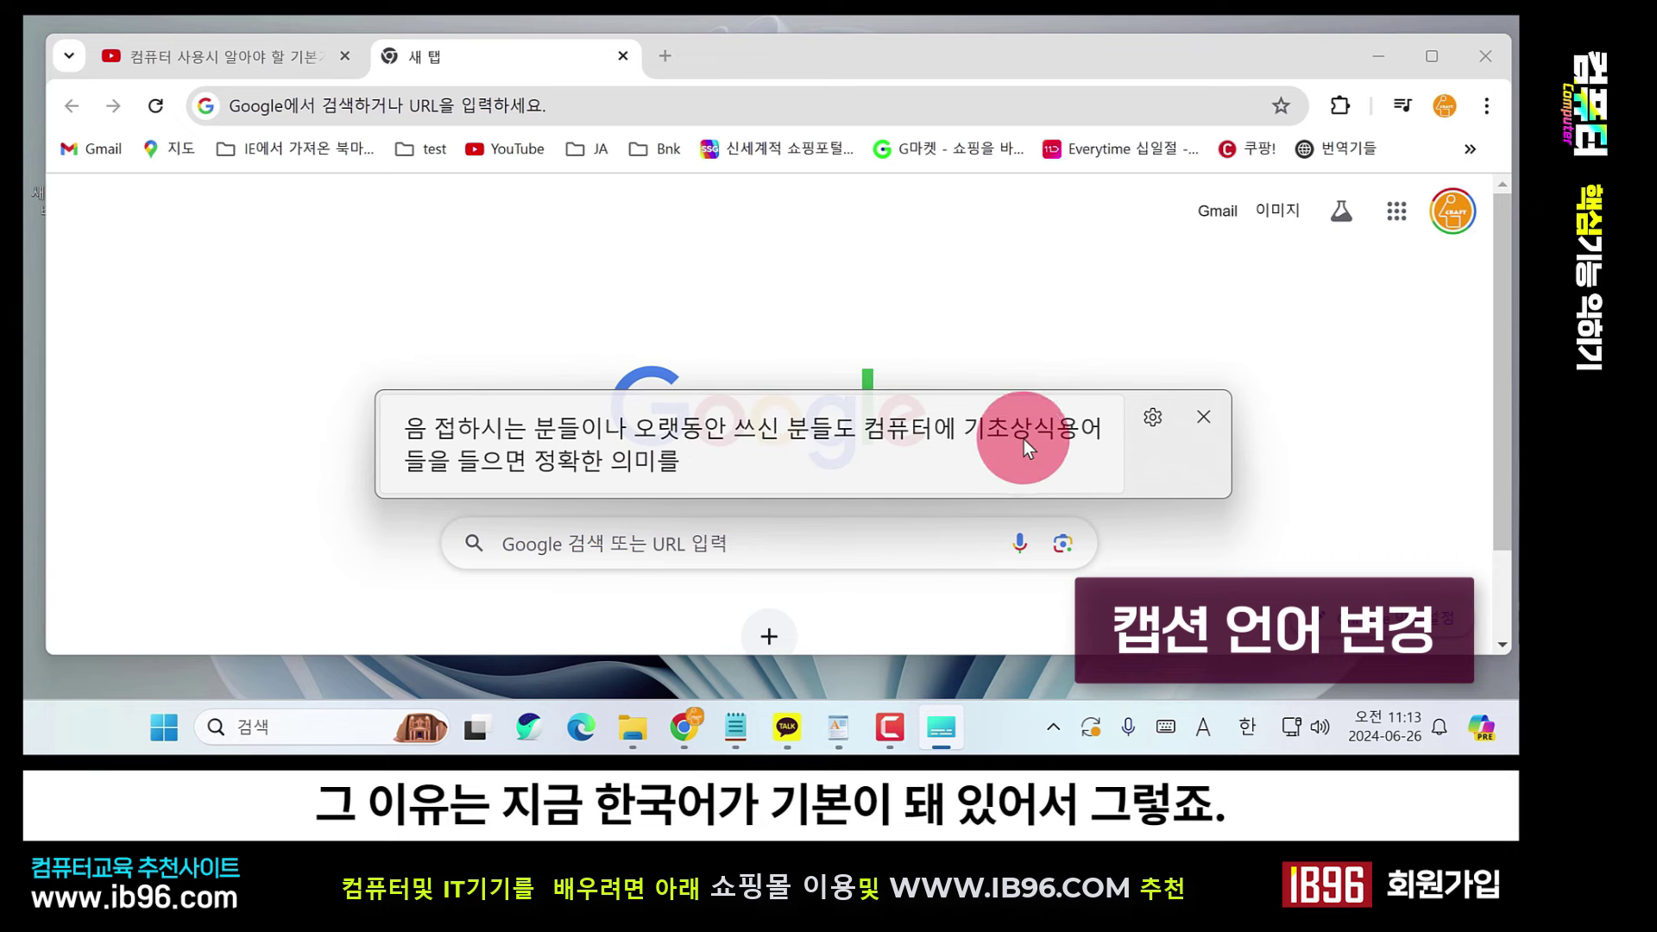
{"action": "left_click_drag", "start_coordinate": [1145, 451], "coordinate": [1094, 332]}
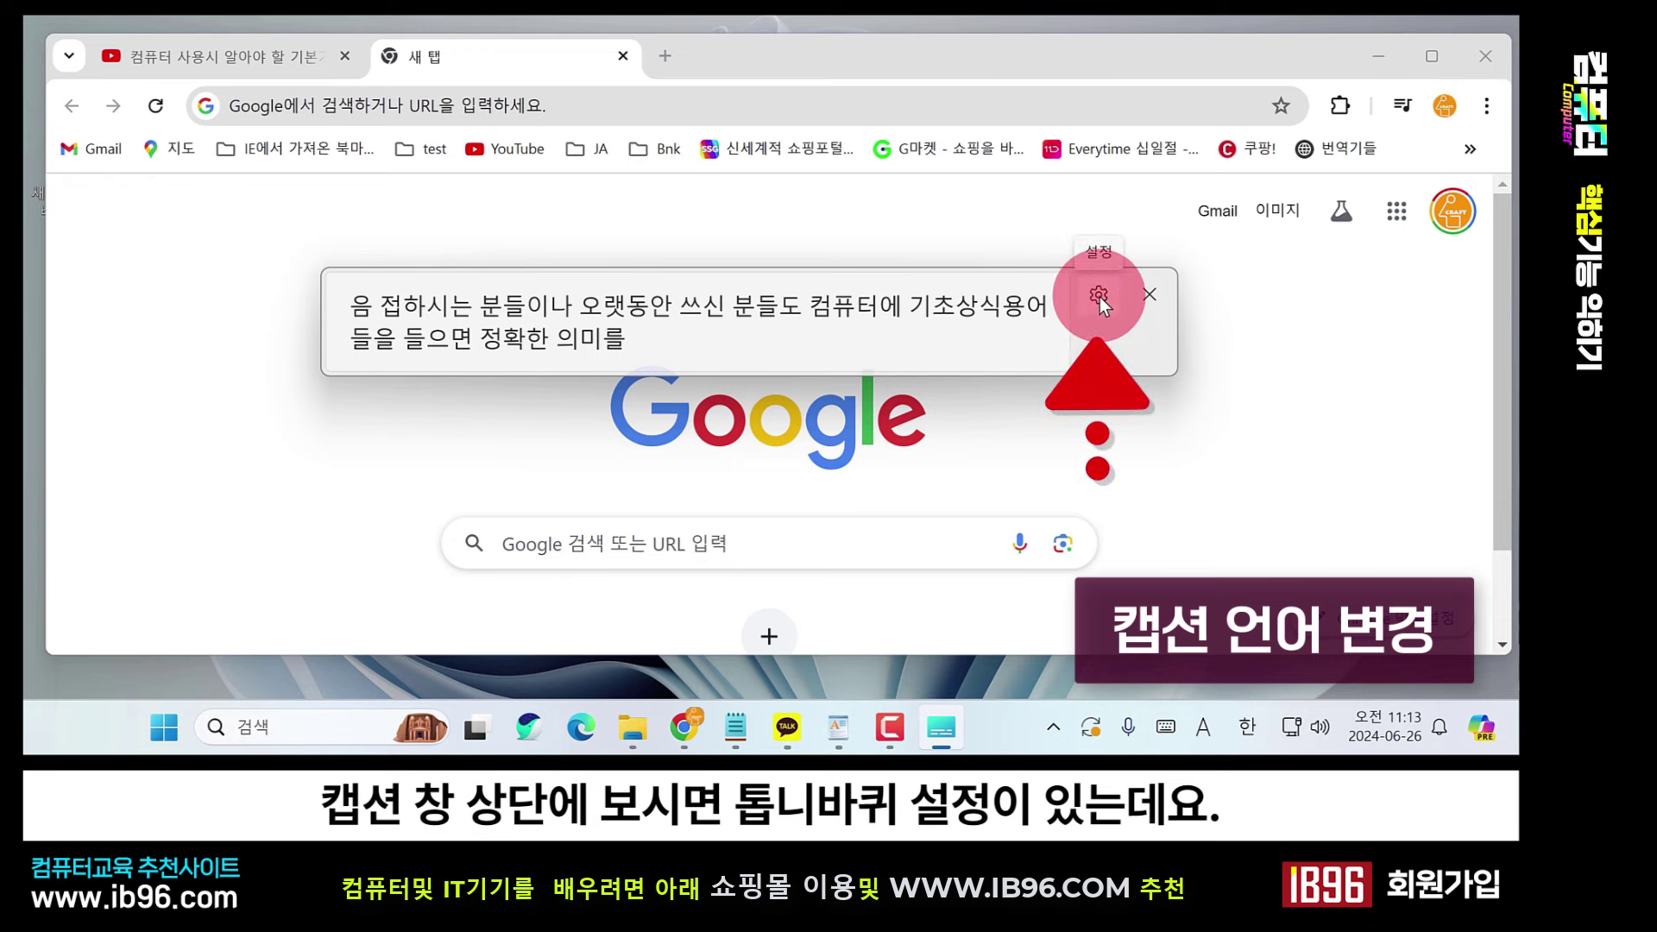
{"action": "left_click", "coordinate": [1100, 296]}
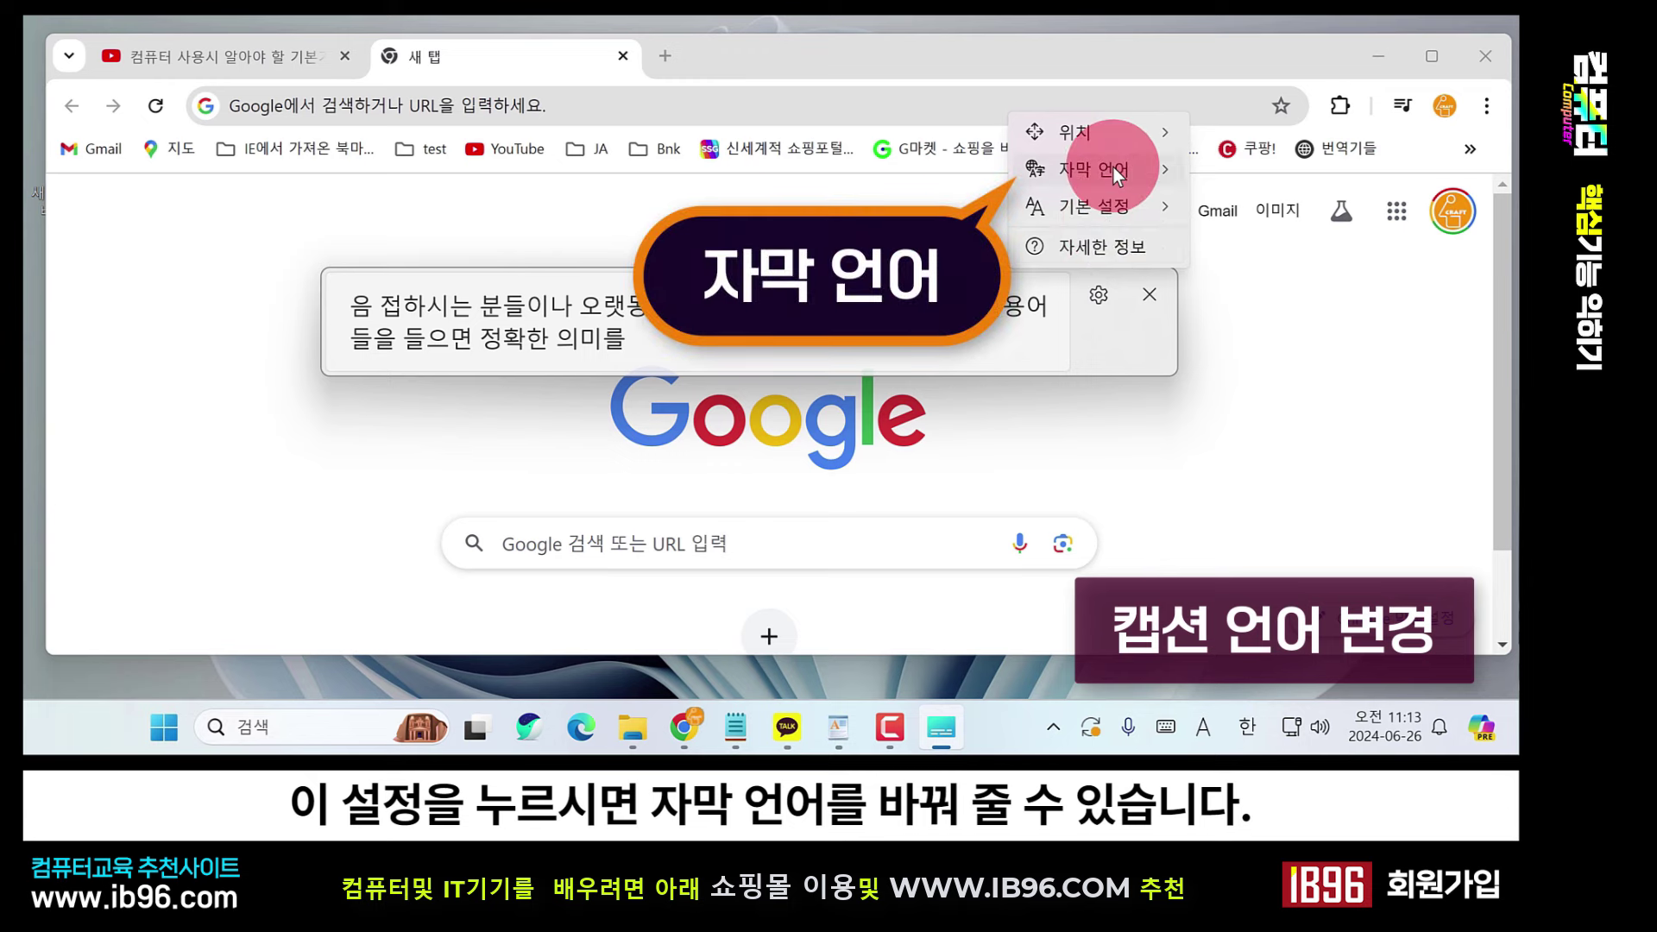
{"action": "left_click", "coordinate": [1114, 170]}
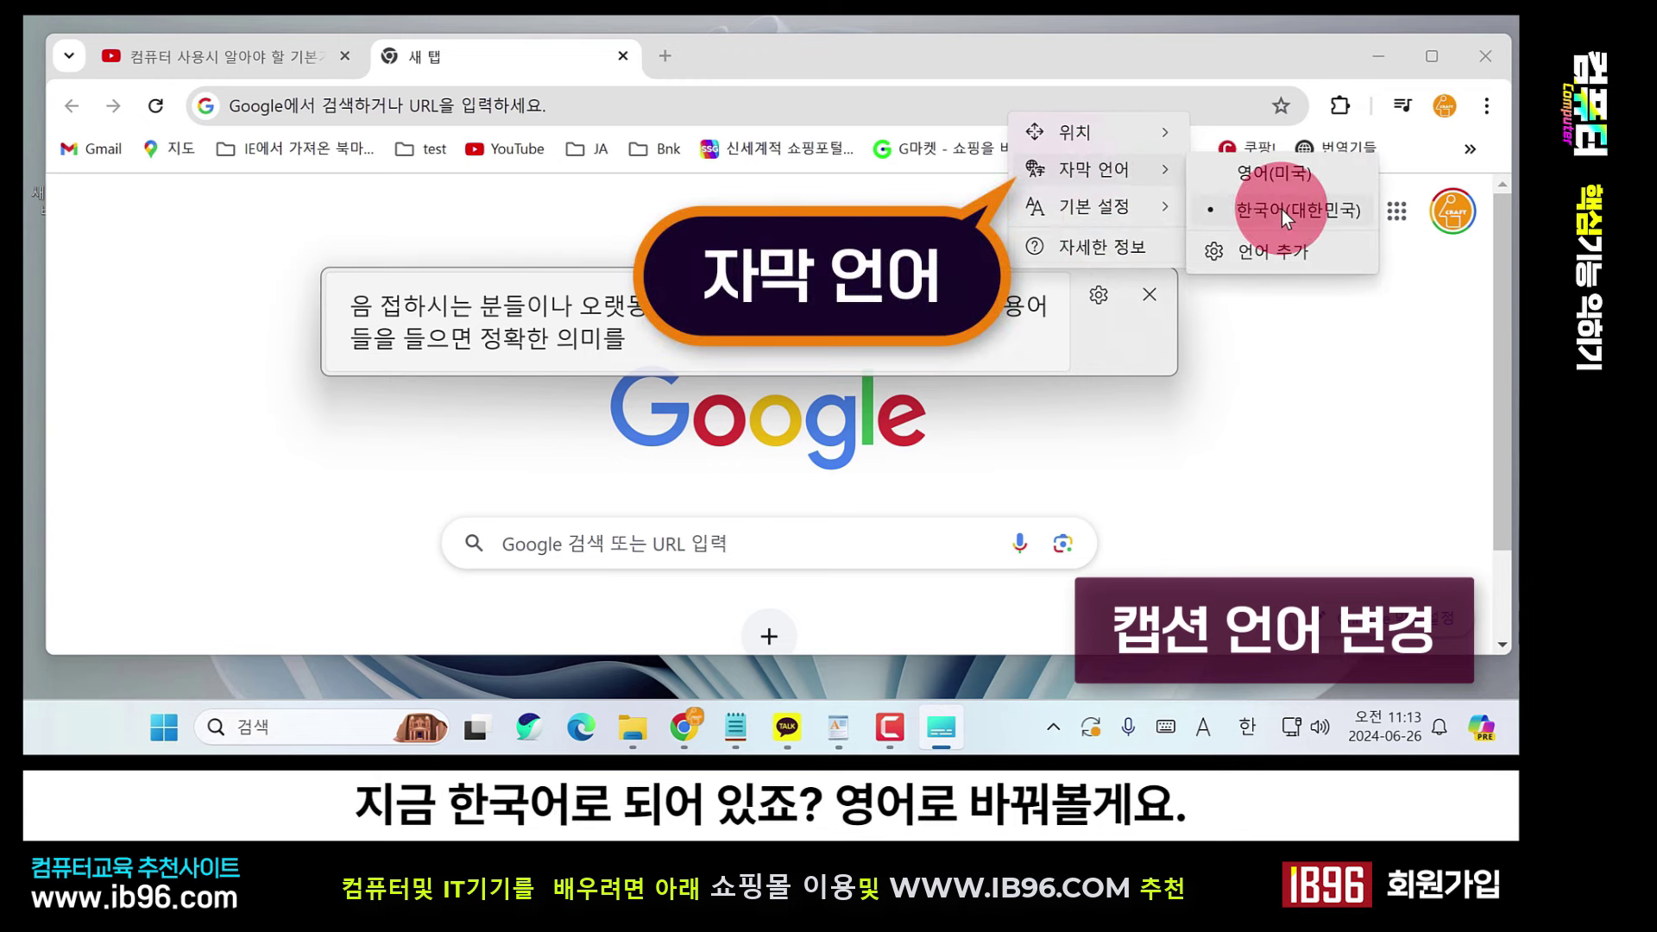
{"action": "left_click", "coordinate": [1278, 175]}
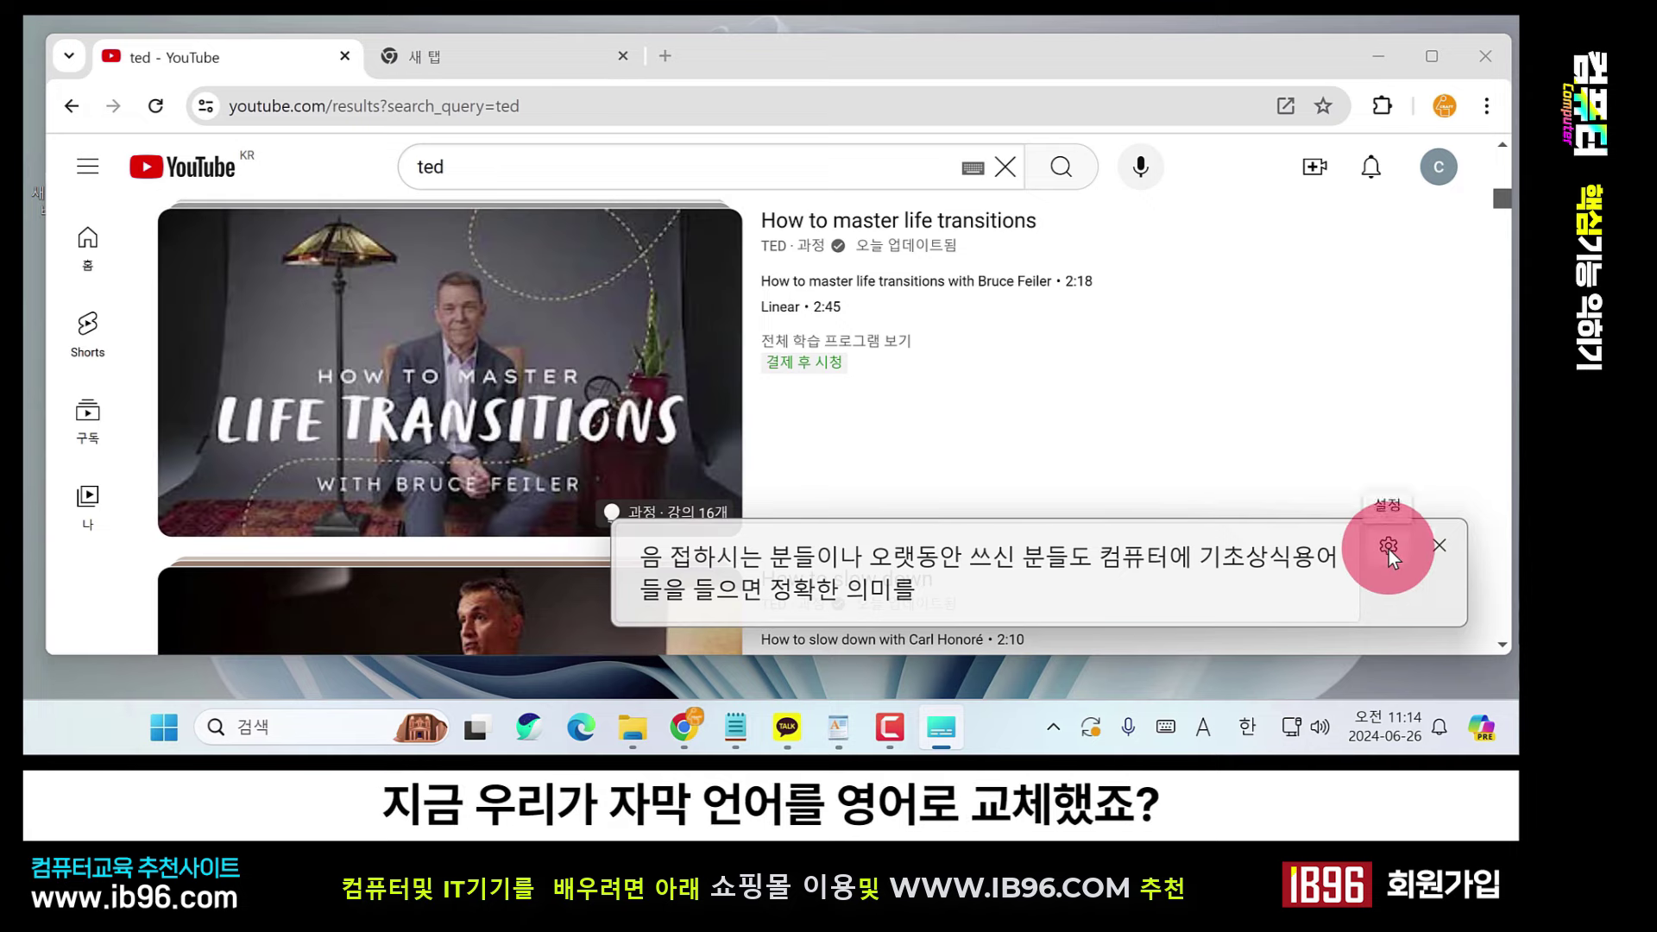
Play the TED video "How to master life transitions" with English live captions and pause it.
{"action": "left_click", "coordinate": [539, 420]}
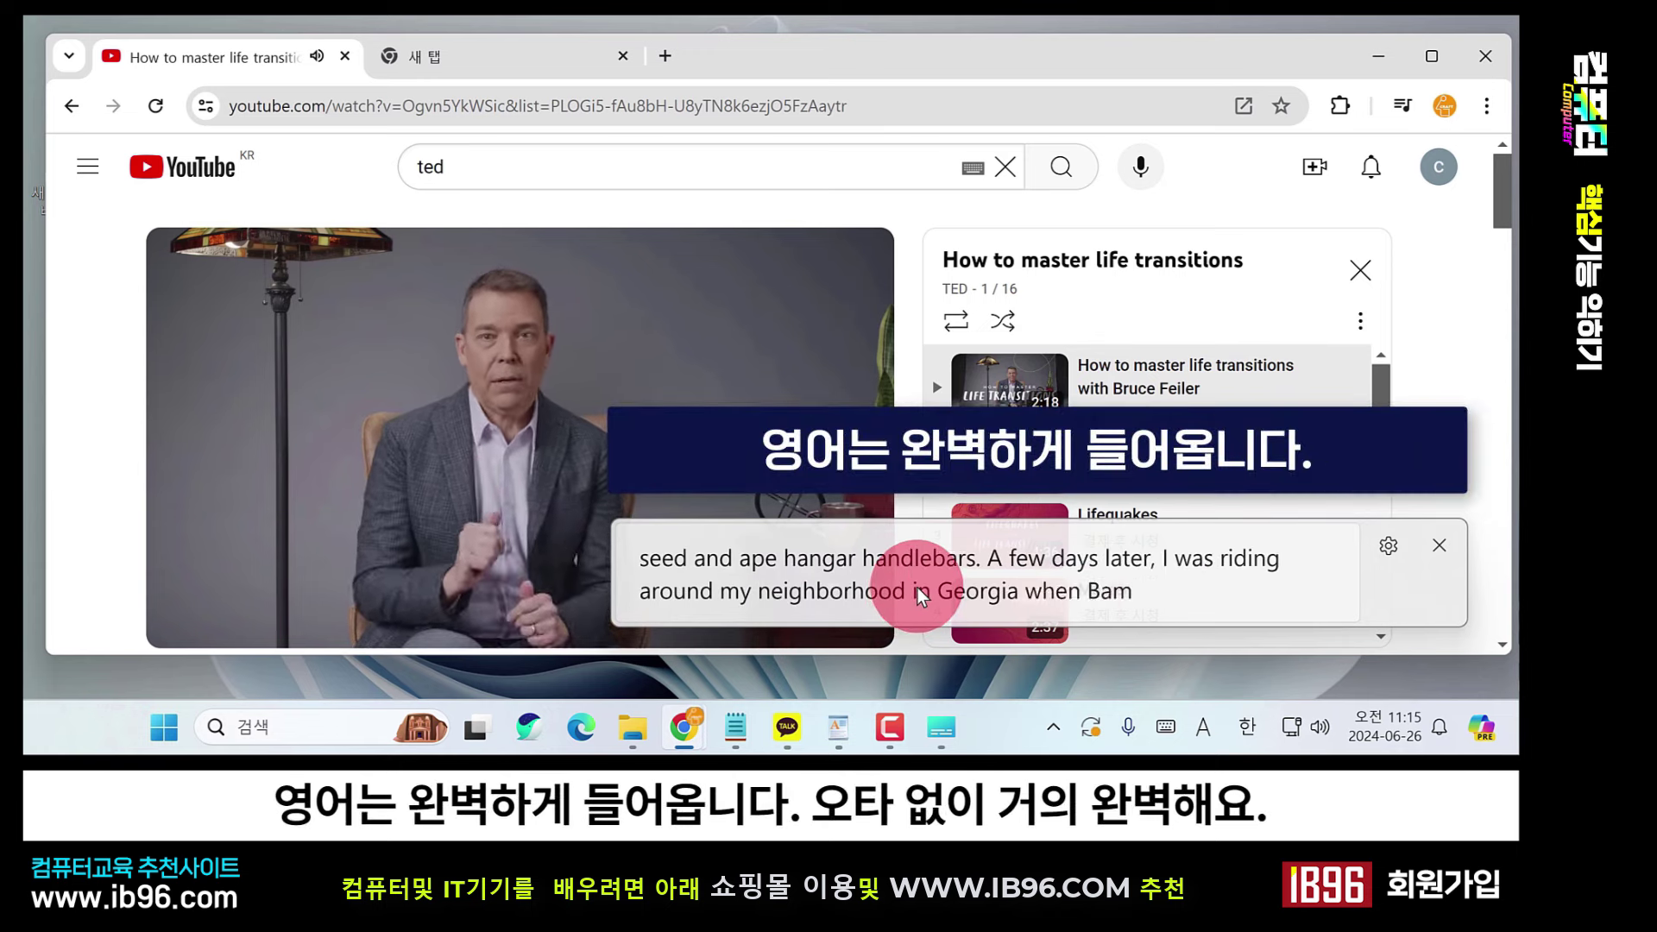
{"action": "key", "text": "space"}
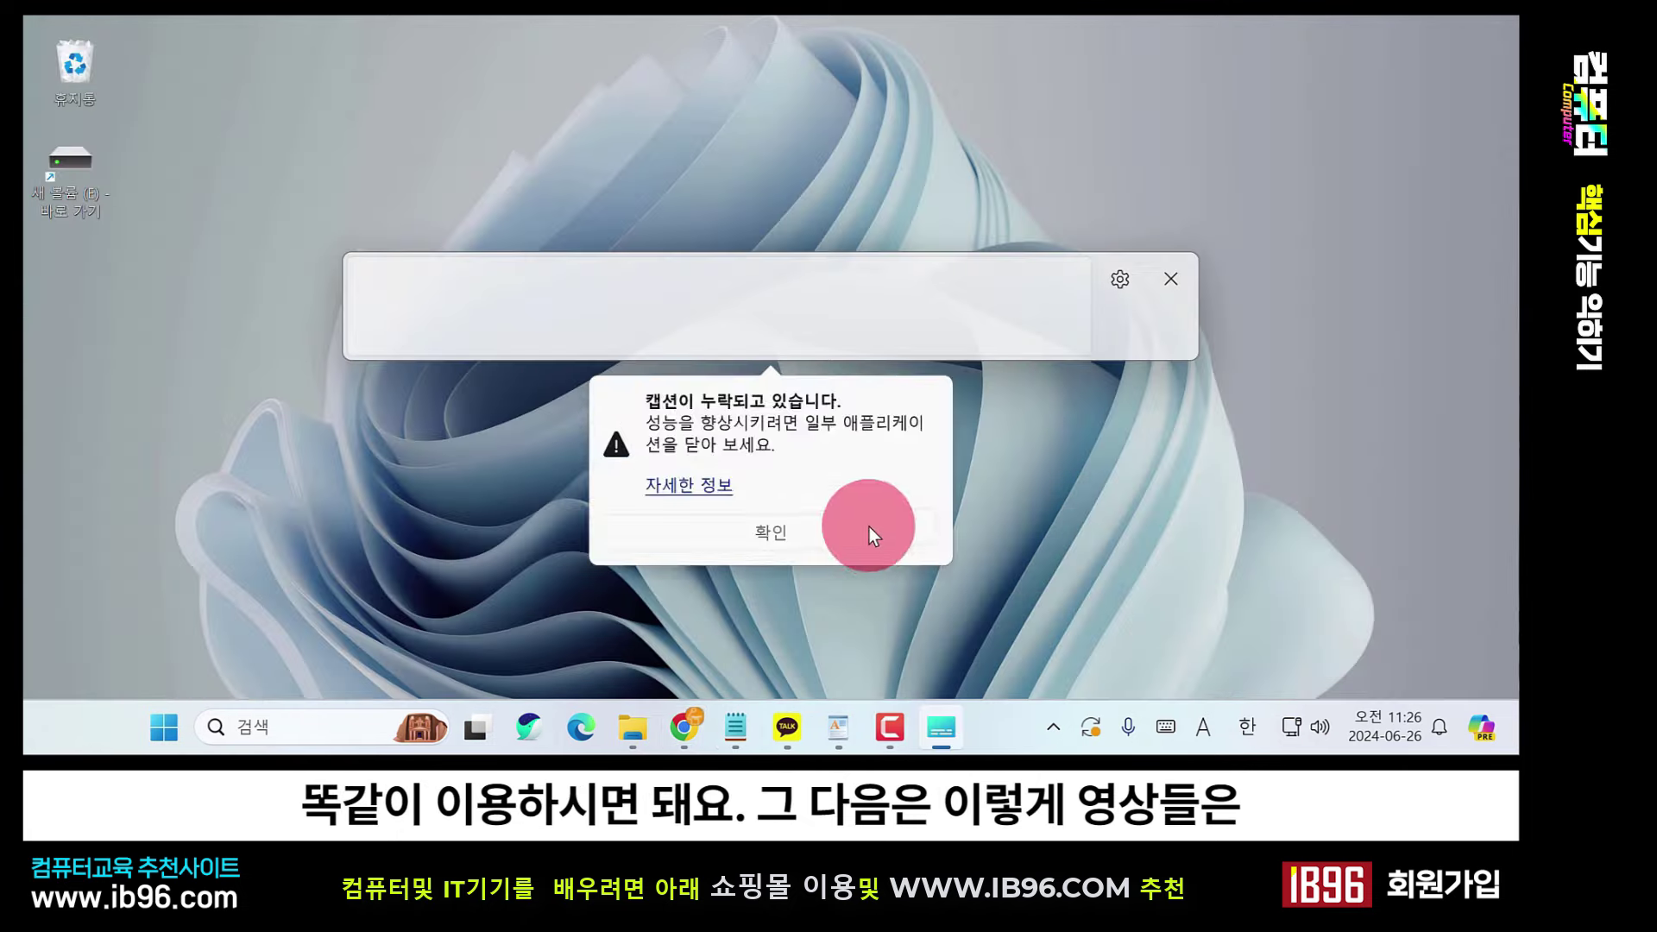
Dismiss the missing-captions notice and turn on microphone audio (마이크 오디오 포함) in the live caption preferences.
{"action": "left_click", "coordinate": [868, 528]}
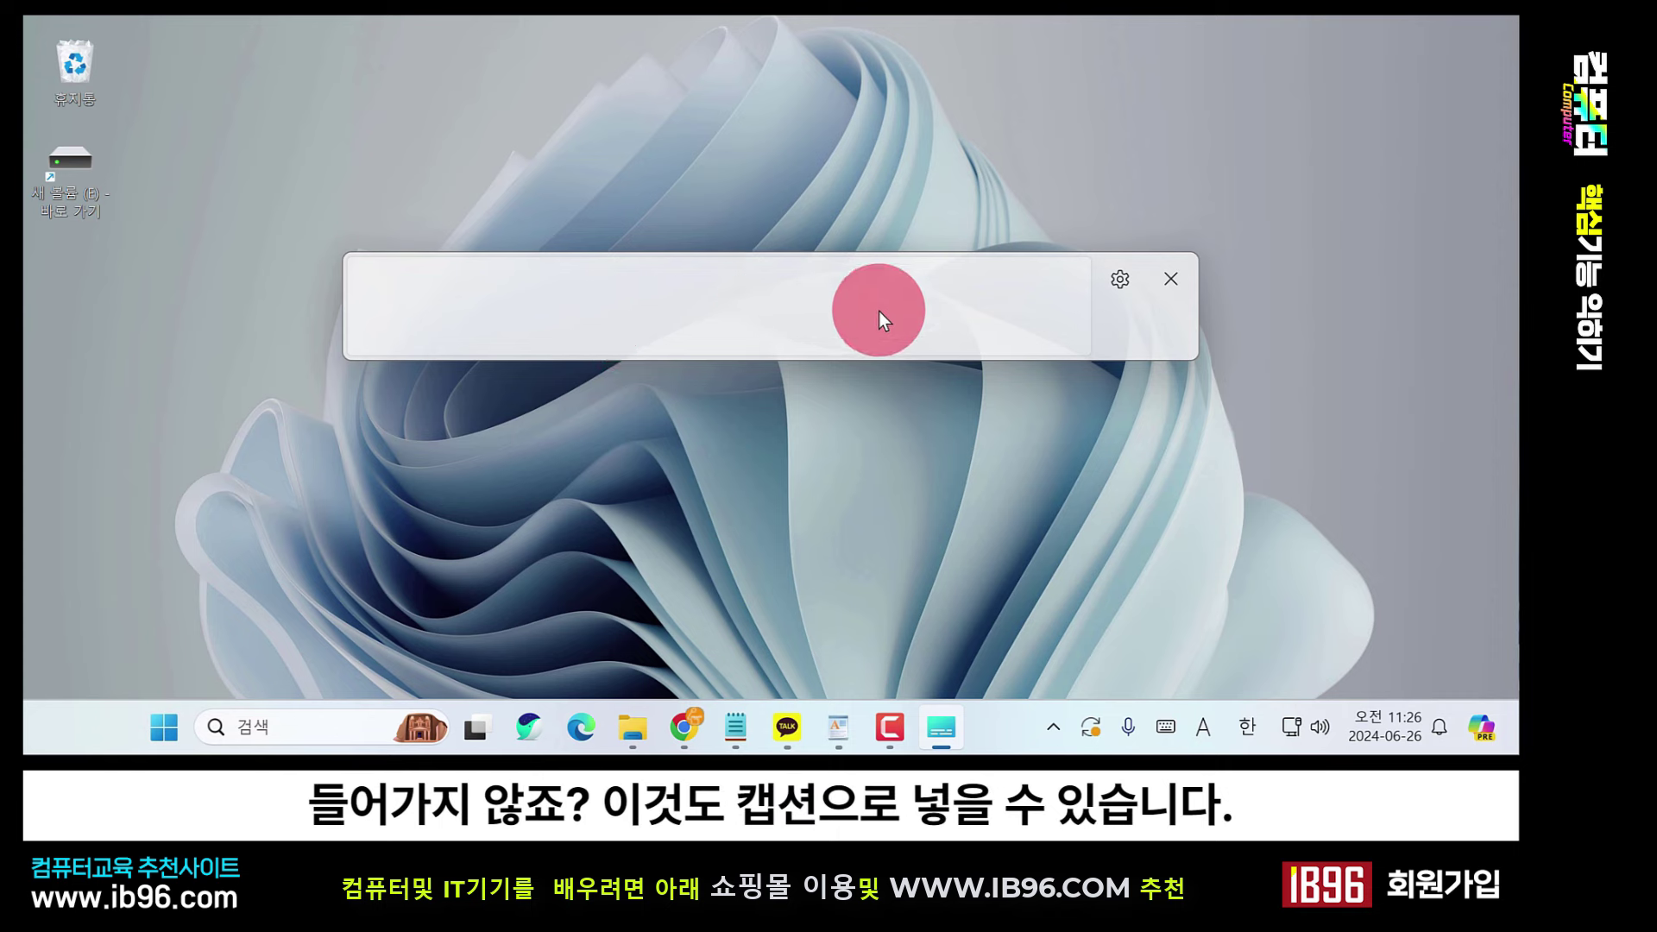
{"action": "left_click", "coordinate": [1128, 287]}
{"action": "left_click", "coordinate": [1120, 193]}
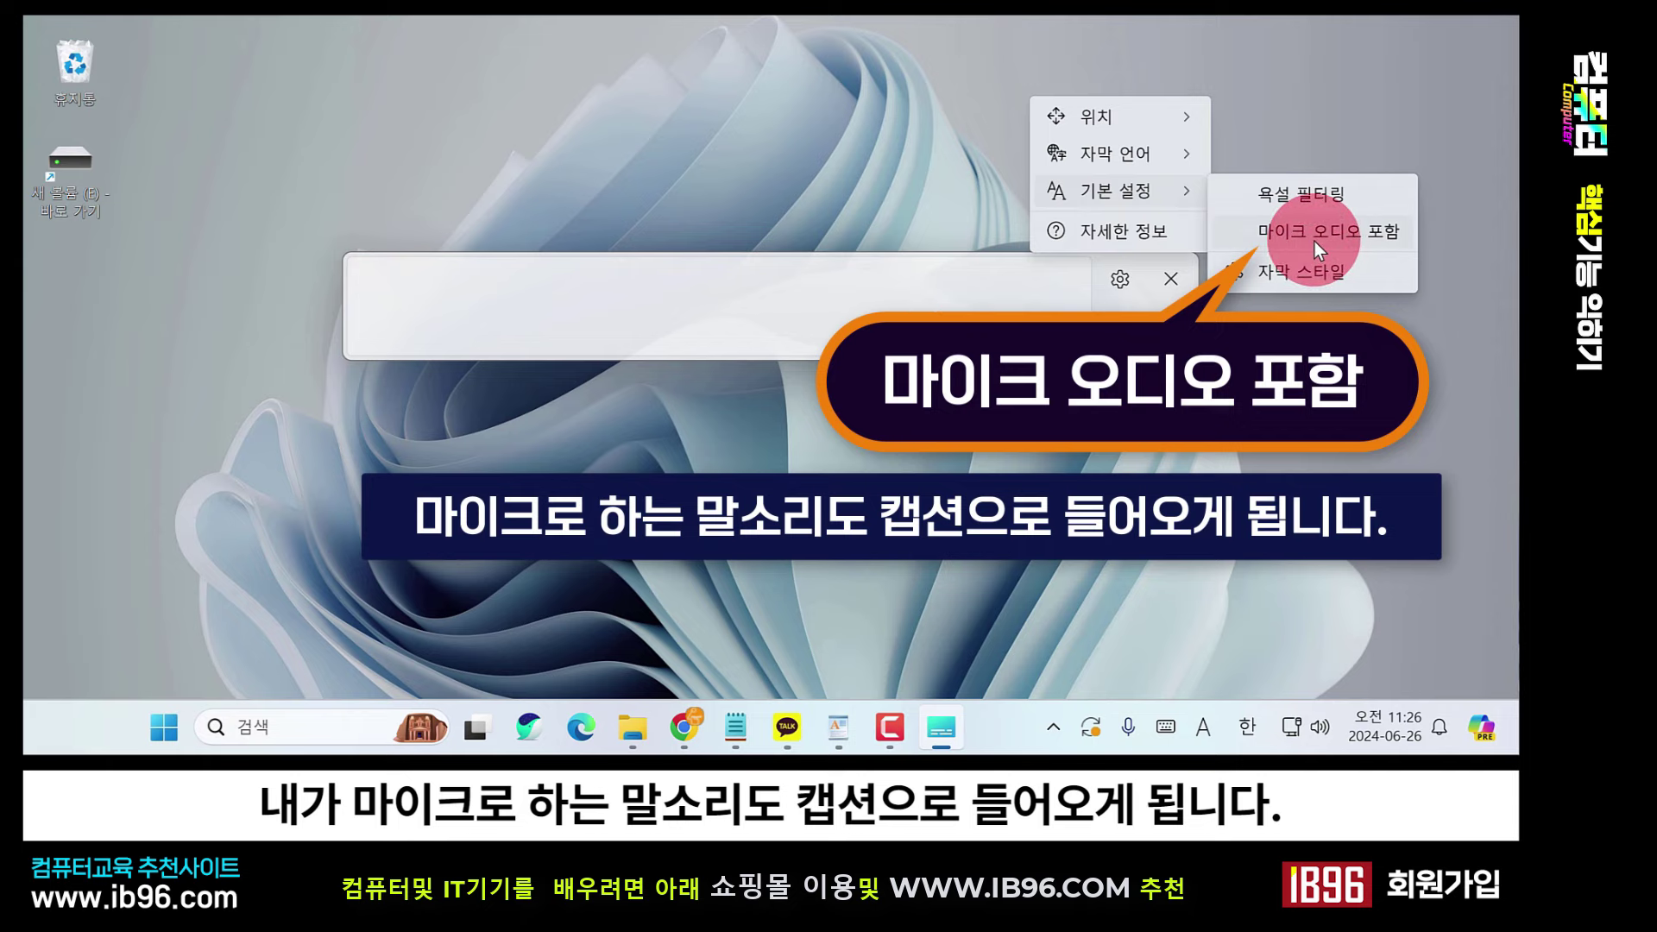
{"action": "left_click", "coordinate": [1315, 232]}
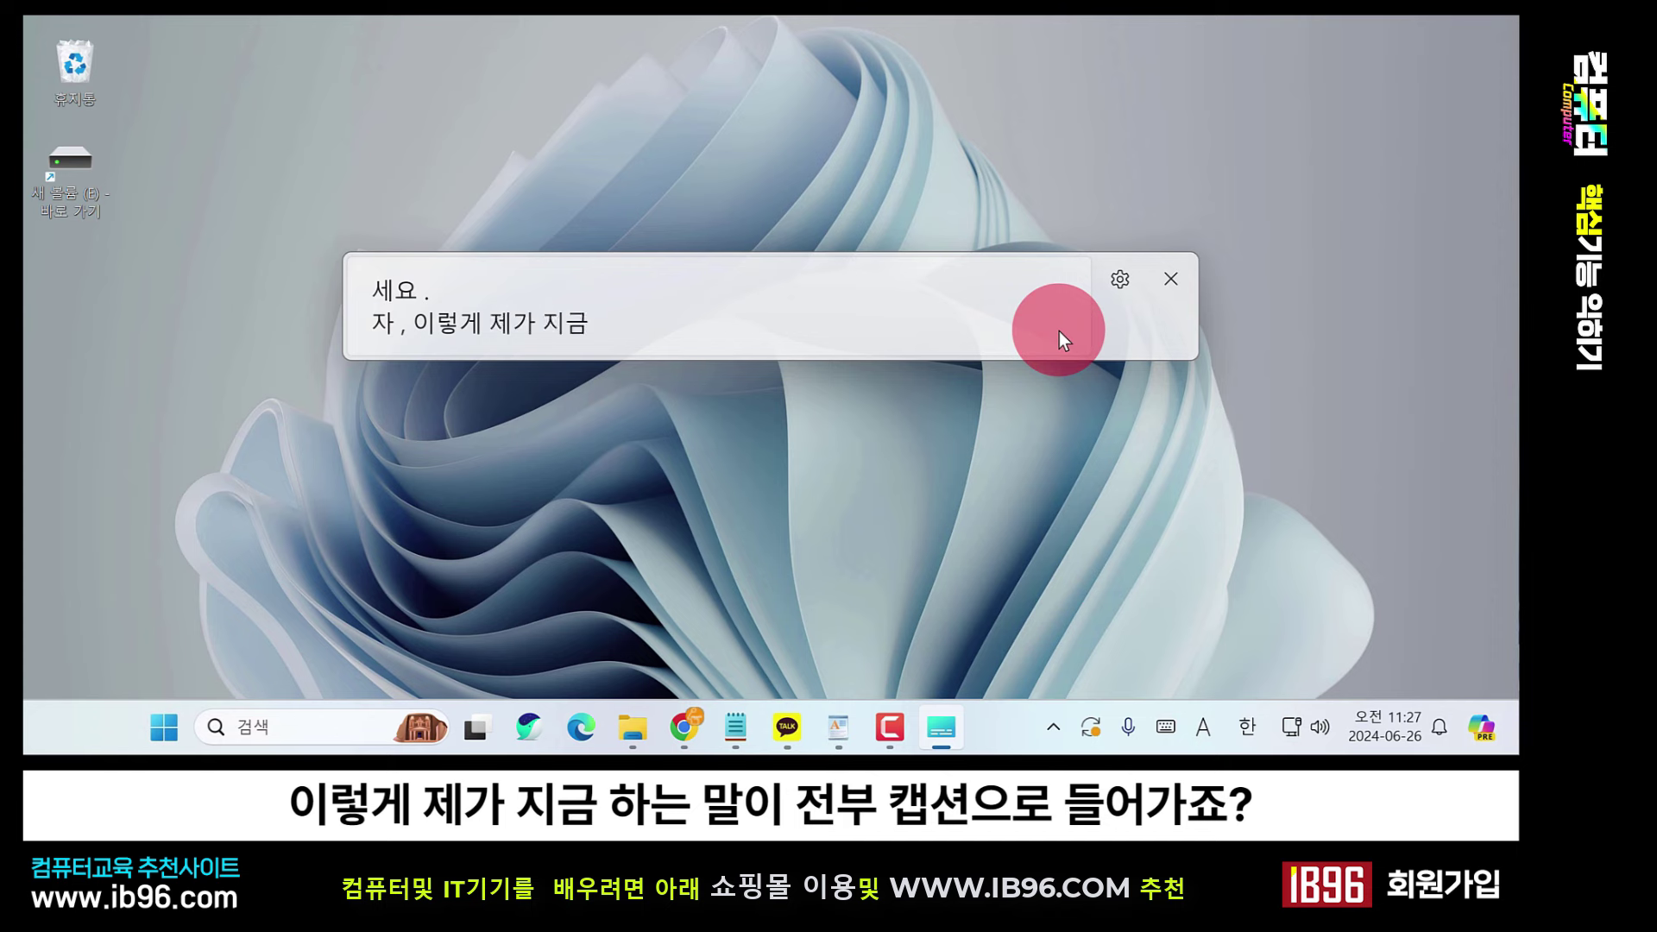
Turn off microphone audio (마이크 오디오 포함) in the live caption preferences.
{"action": "left_click", "coordinate": [1120, 291]}
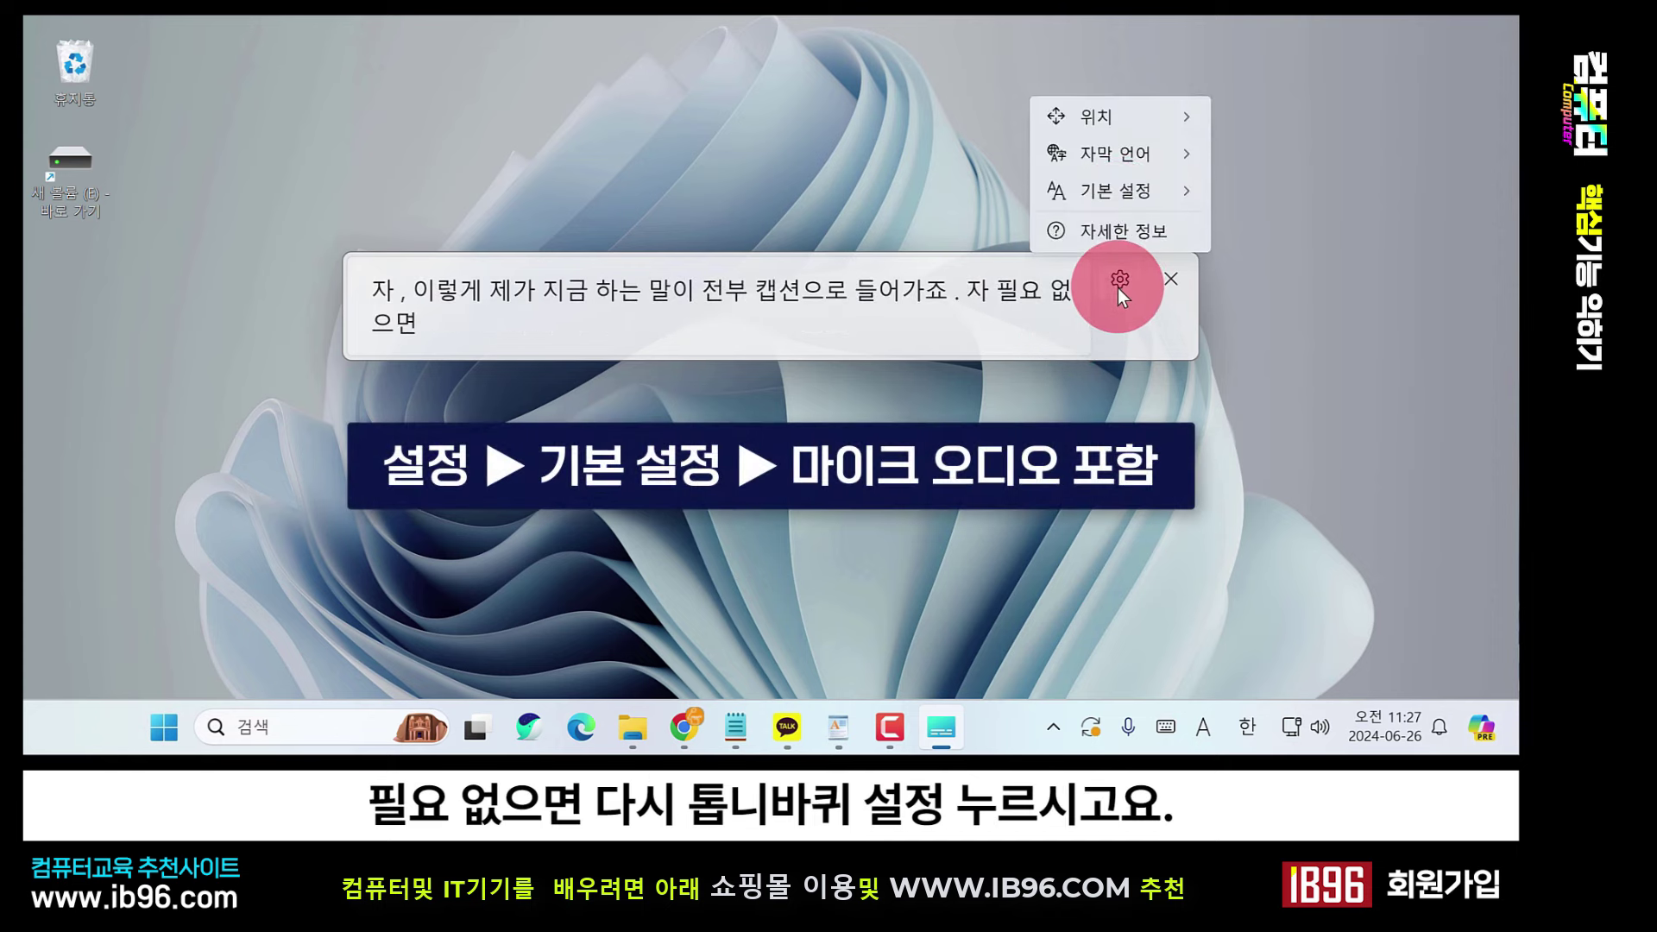
{"action": "left_click", "coordinate": [1135, 190]}
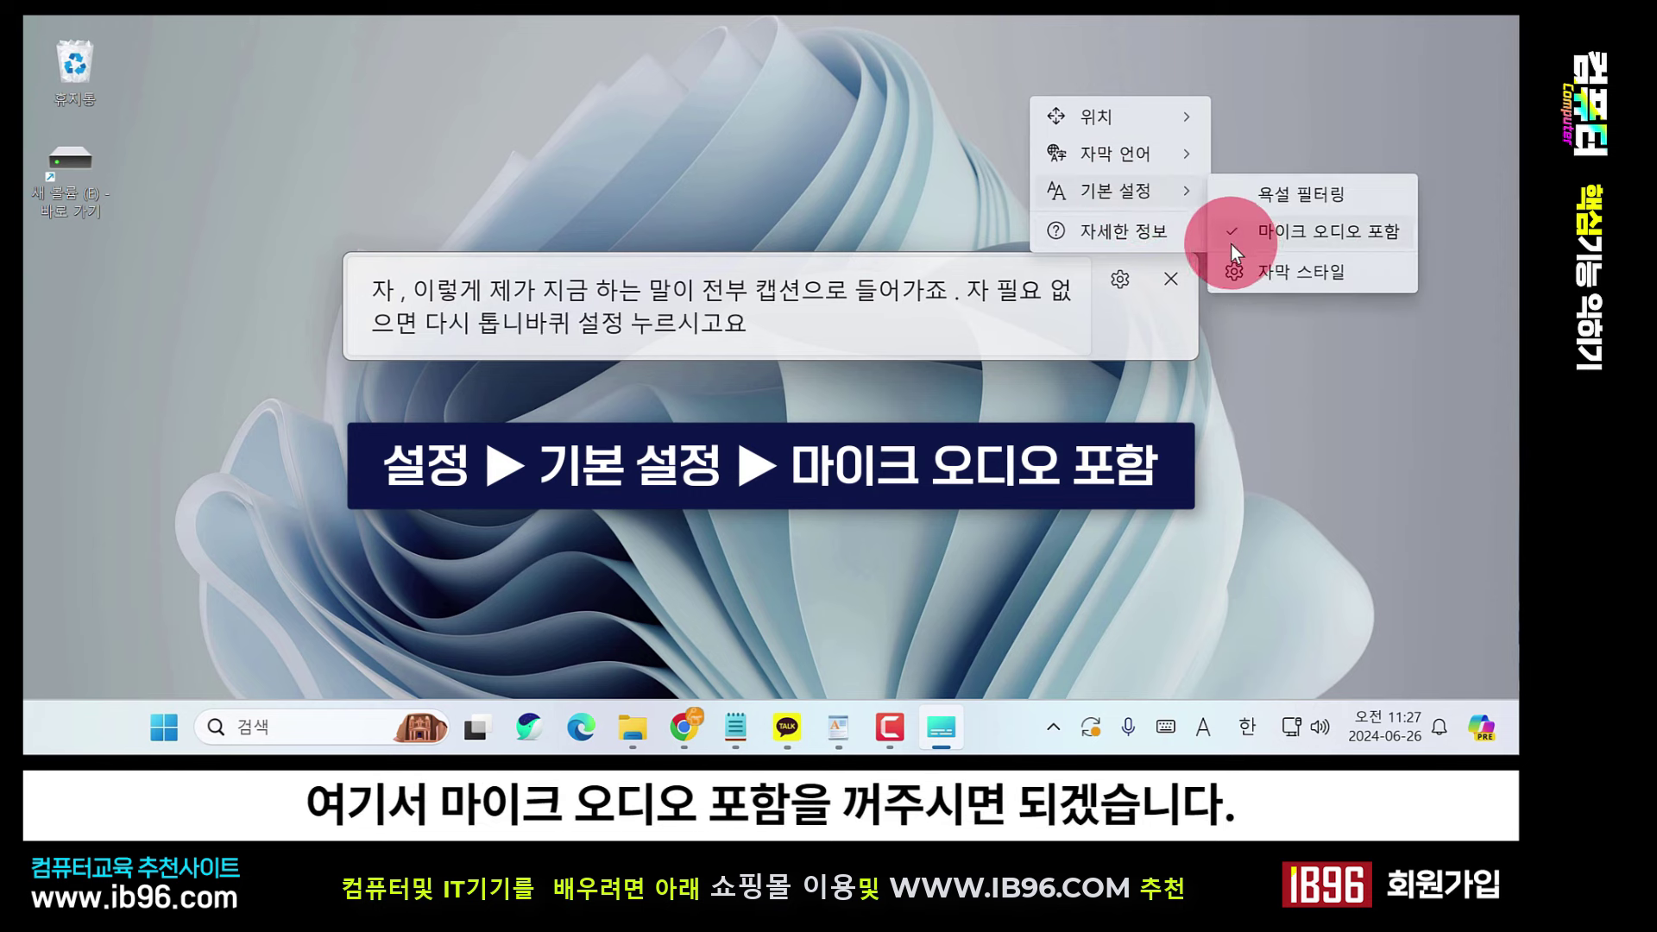
{"action": "left_click", "coordinate": [1237, 240]}
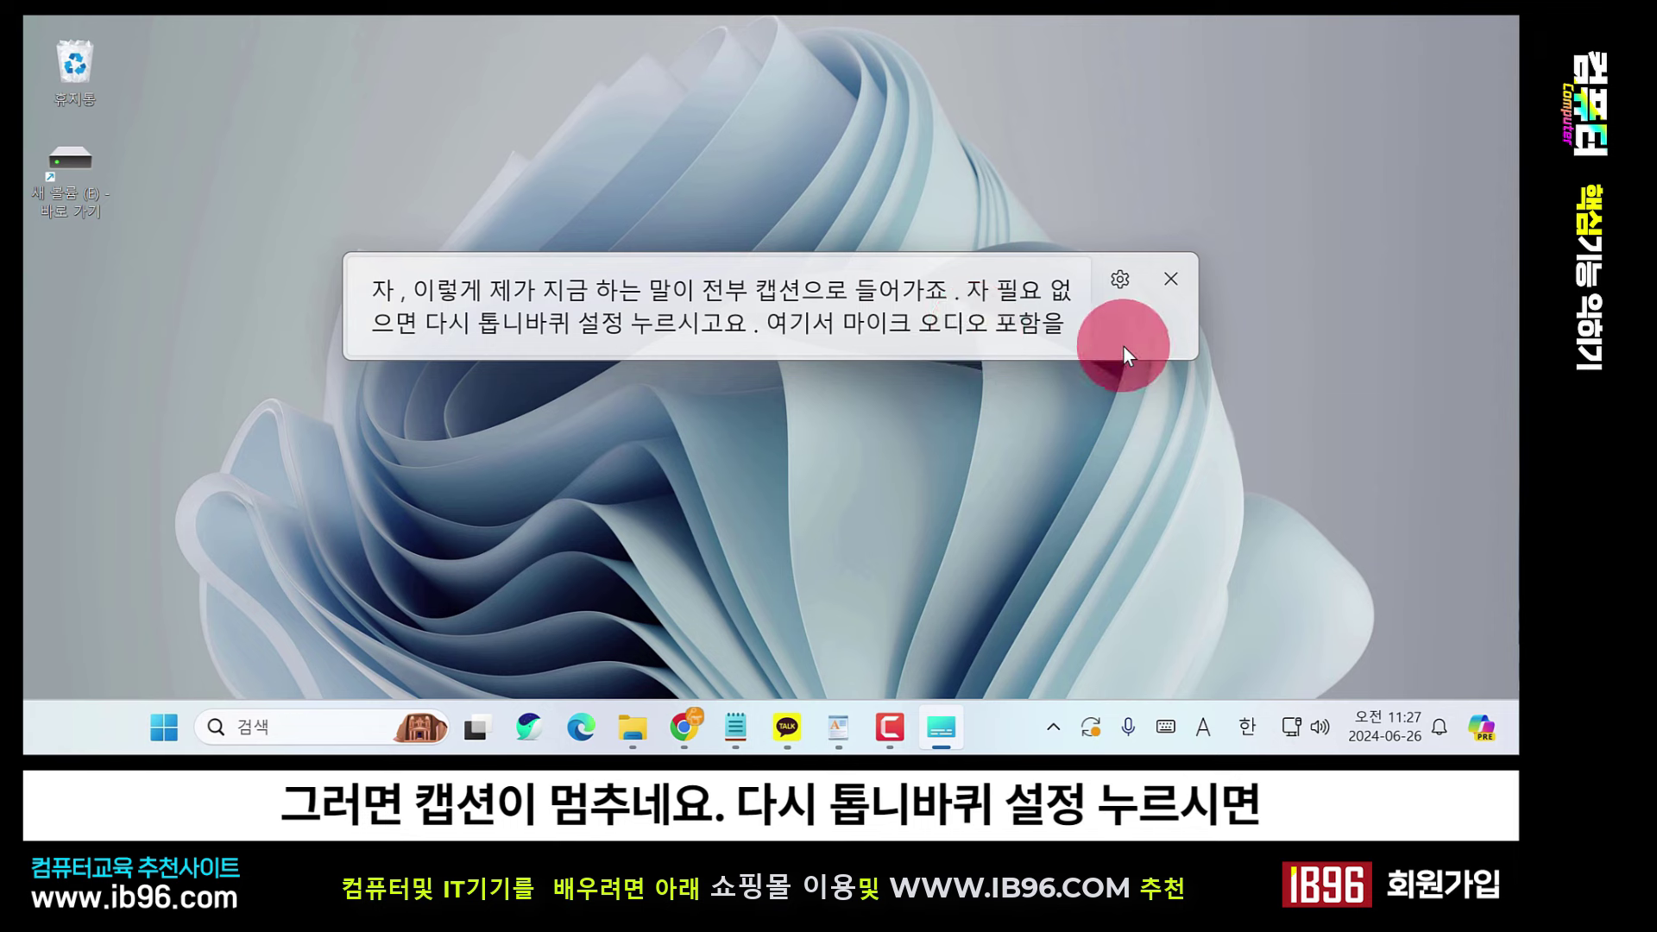
Use the live caption option for adding languages (언어 추가) to open the language and region settings, and move the caption window below the installed languages.
{"action": "left_click", "coordinate": [1123, 288]}
{"action": "mouse_move", "coordinate": [1136, 191]}
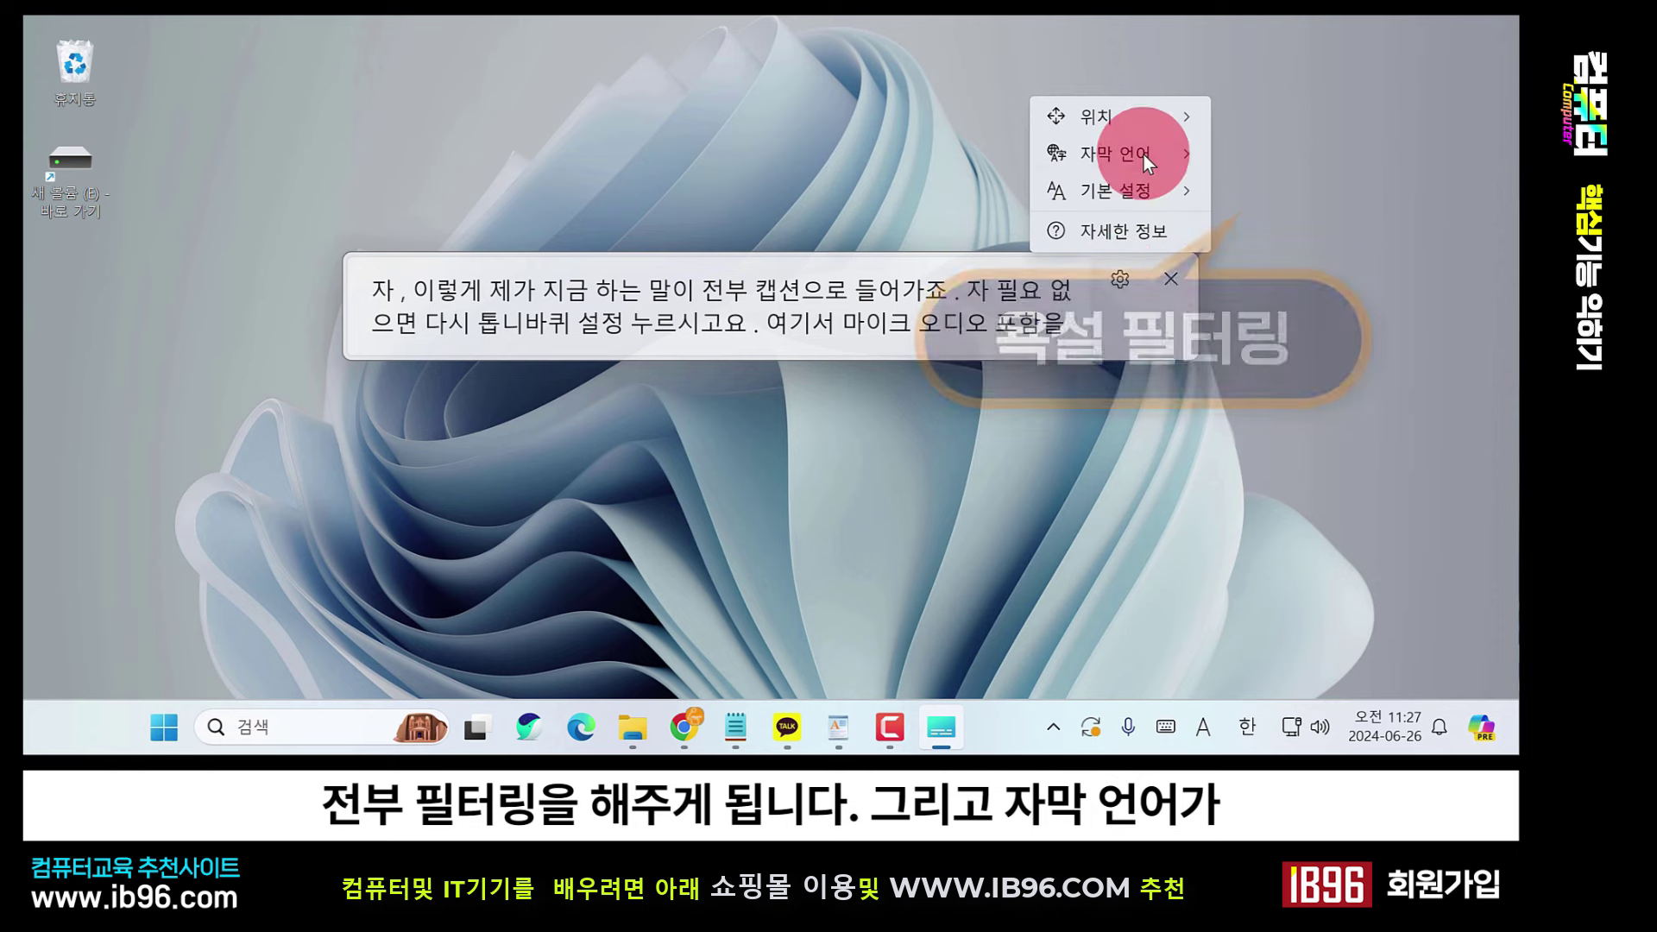
{"action": "mouse_move", "coordinate": [1145, 156]}
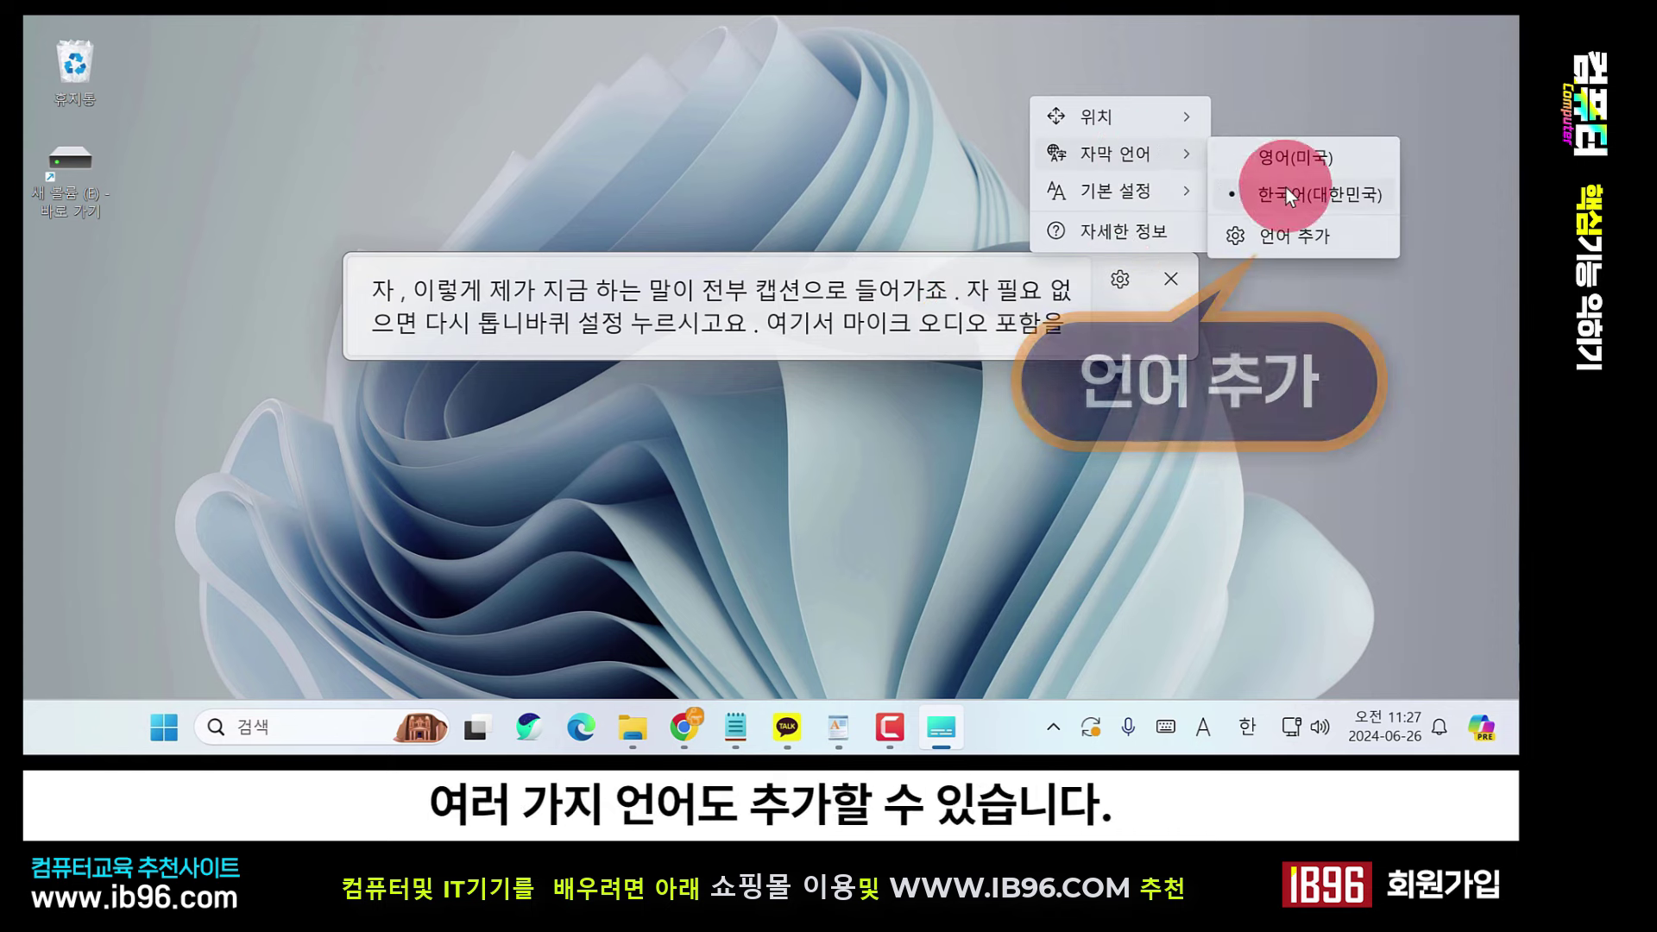
{"action": "left_click", "coordinate": [1289, 240]}
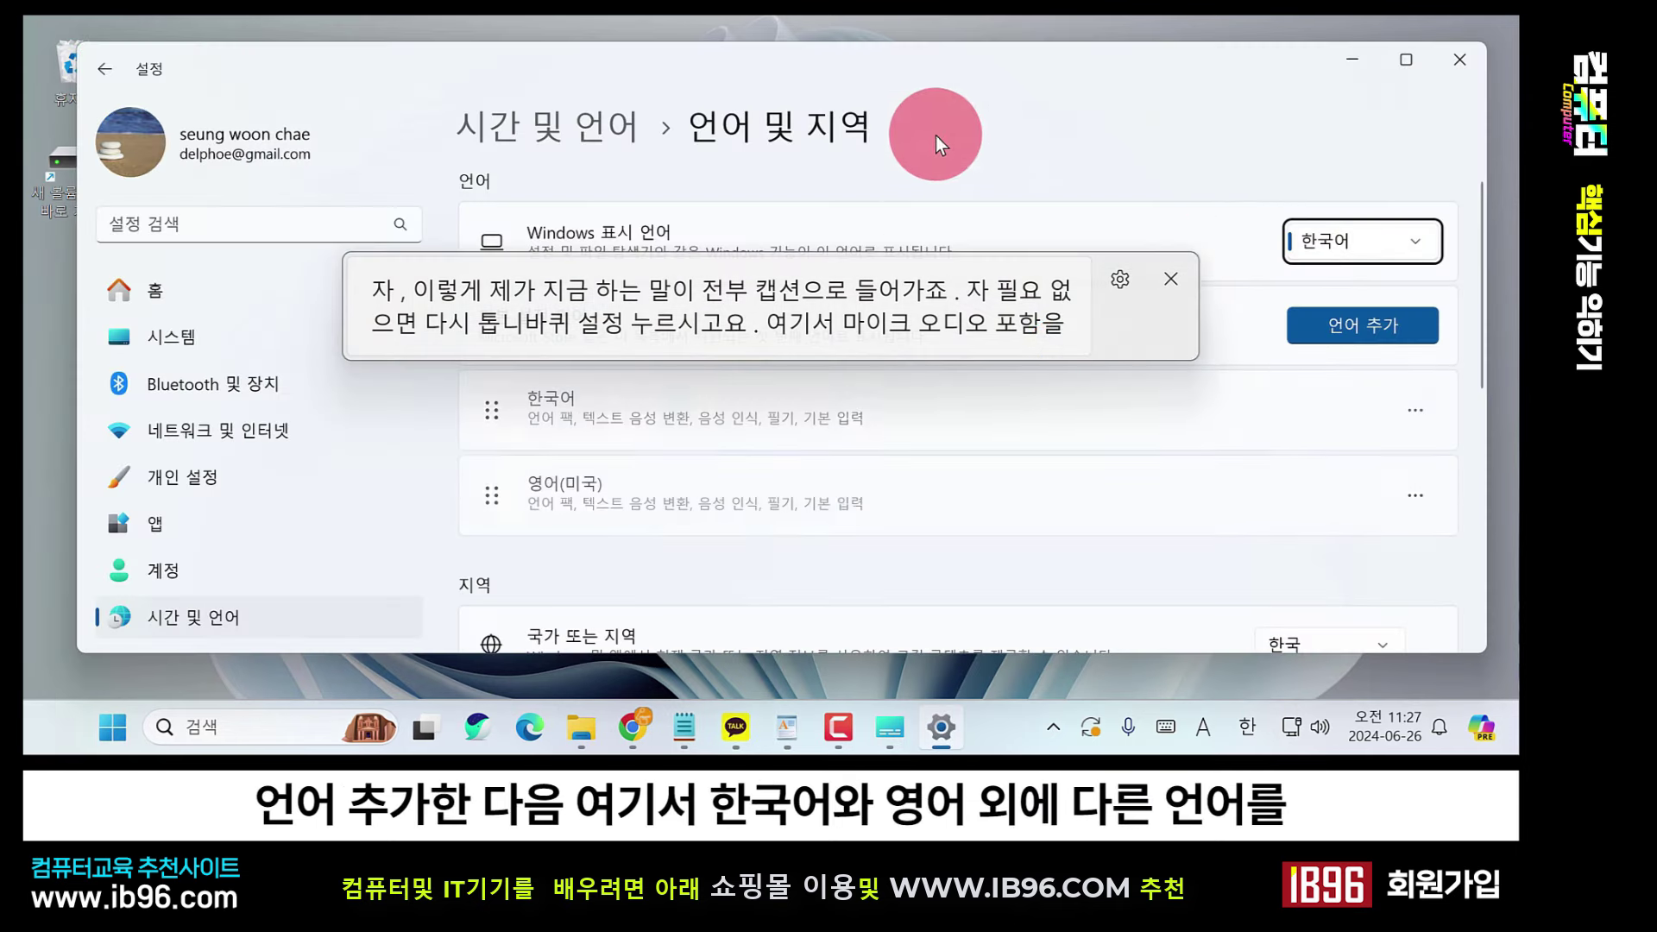
{"action": "left_click_drag", "start_coordinate": [889, 263], "coordinate": [1003, 568]}
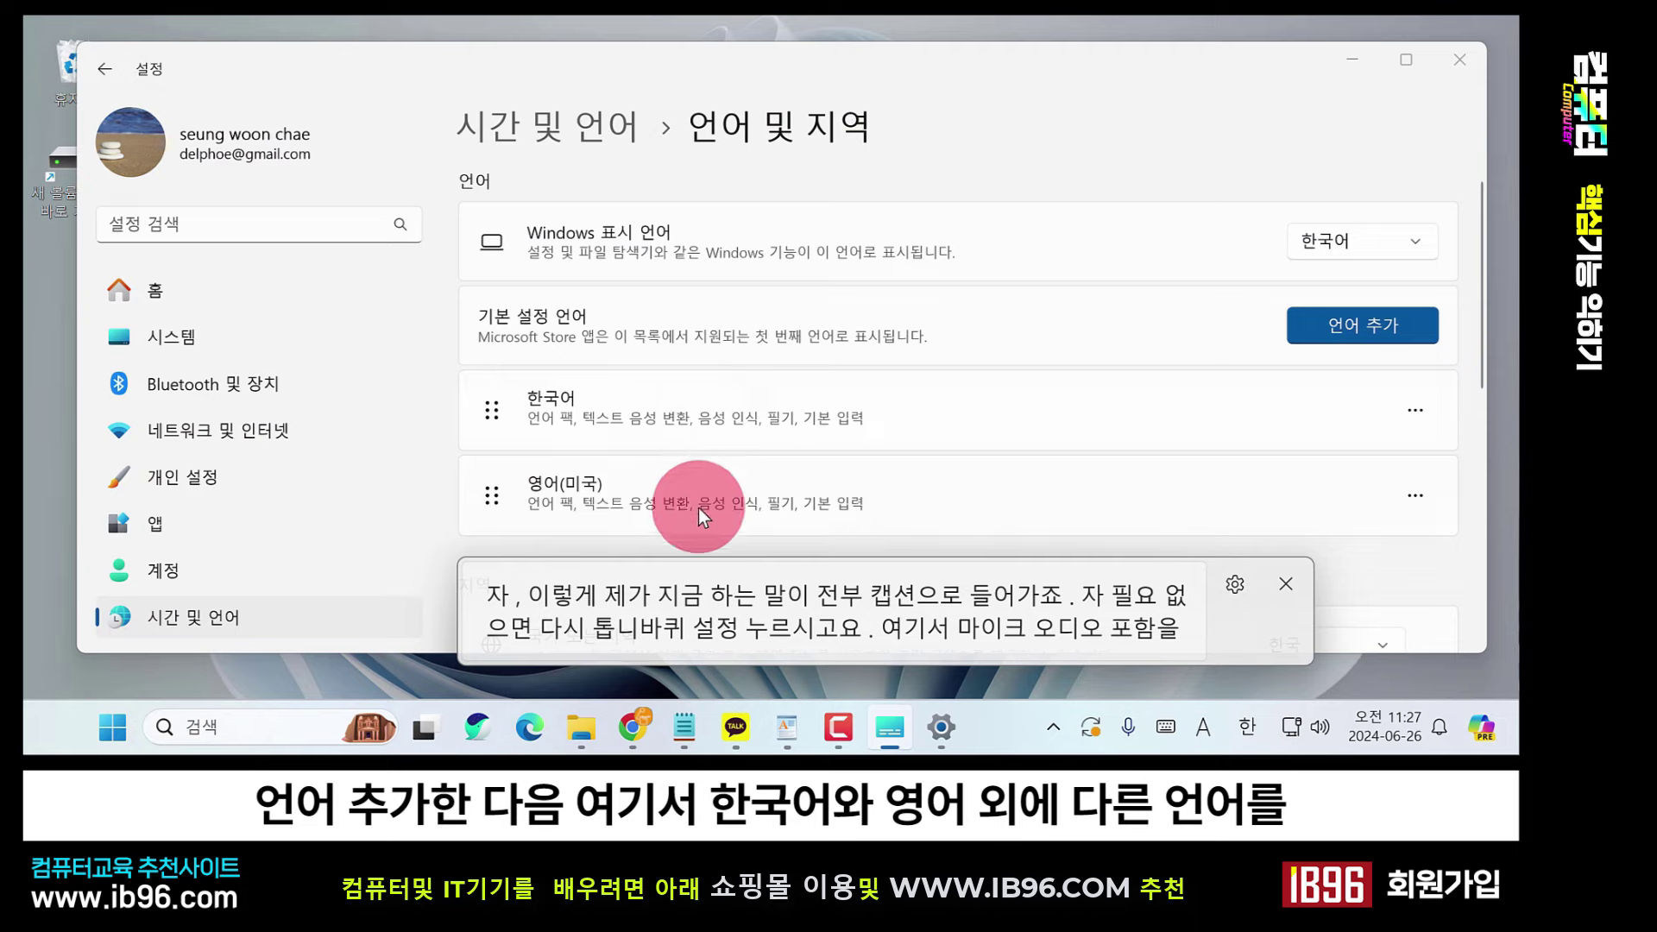
Open the list of installable languages and examine which features Dutch, English (United States) and Korean support.
{"action": "left_click", "coordinate": [1361, 326]}
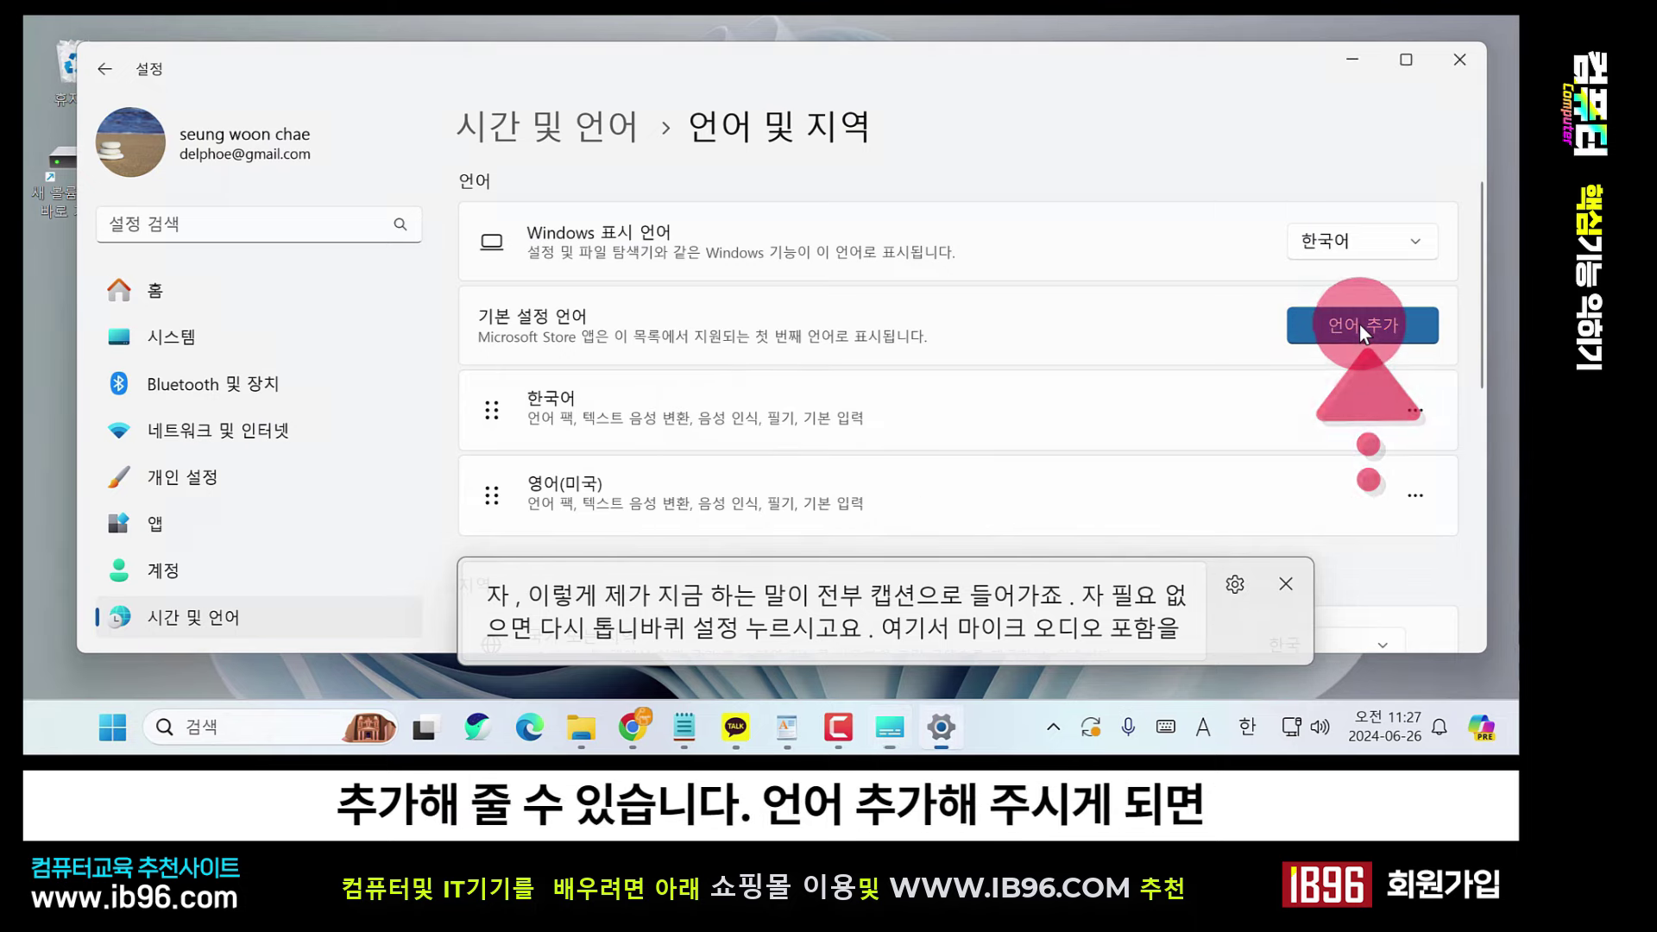
{"action": "scroll", "coordinate": [845, 356], "scroll_direction": "down", "scroll_amount": 2}
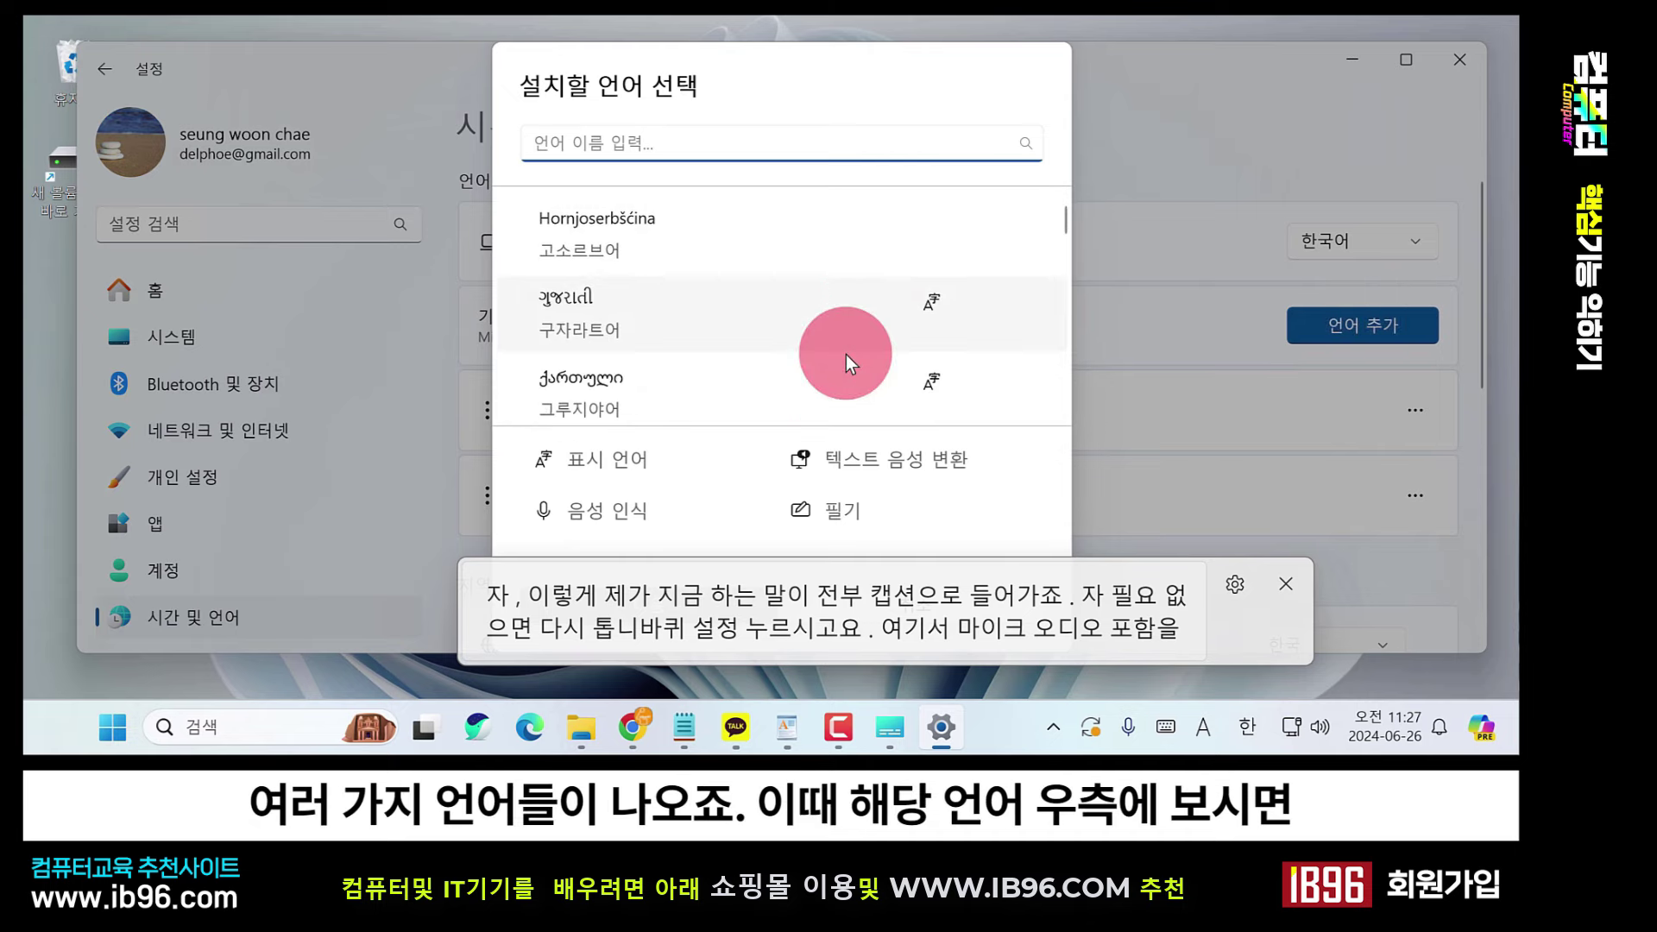
{"action": "scroll", "coordinate": [845, 355], "scroll_direction": "down", "scroll_amount": 3}
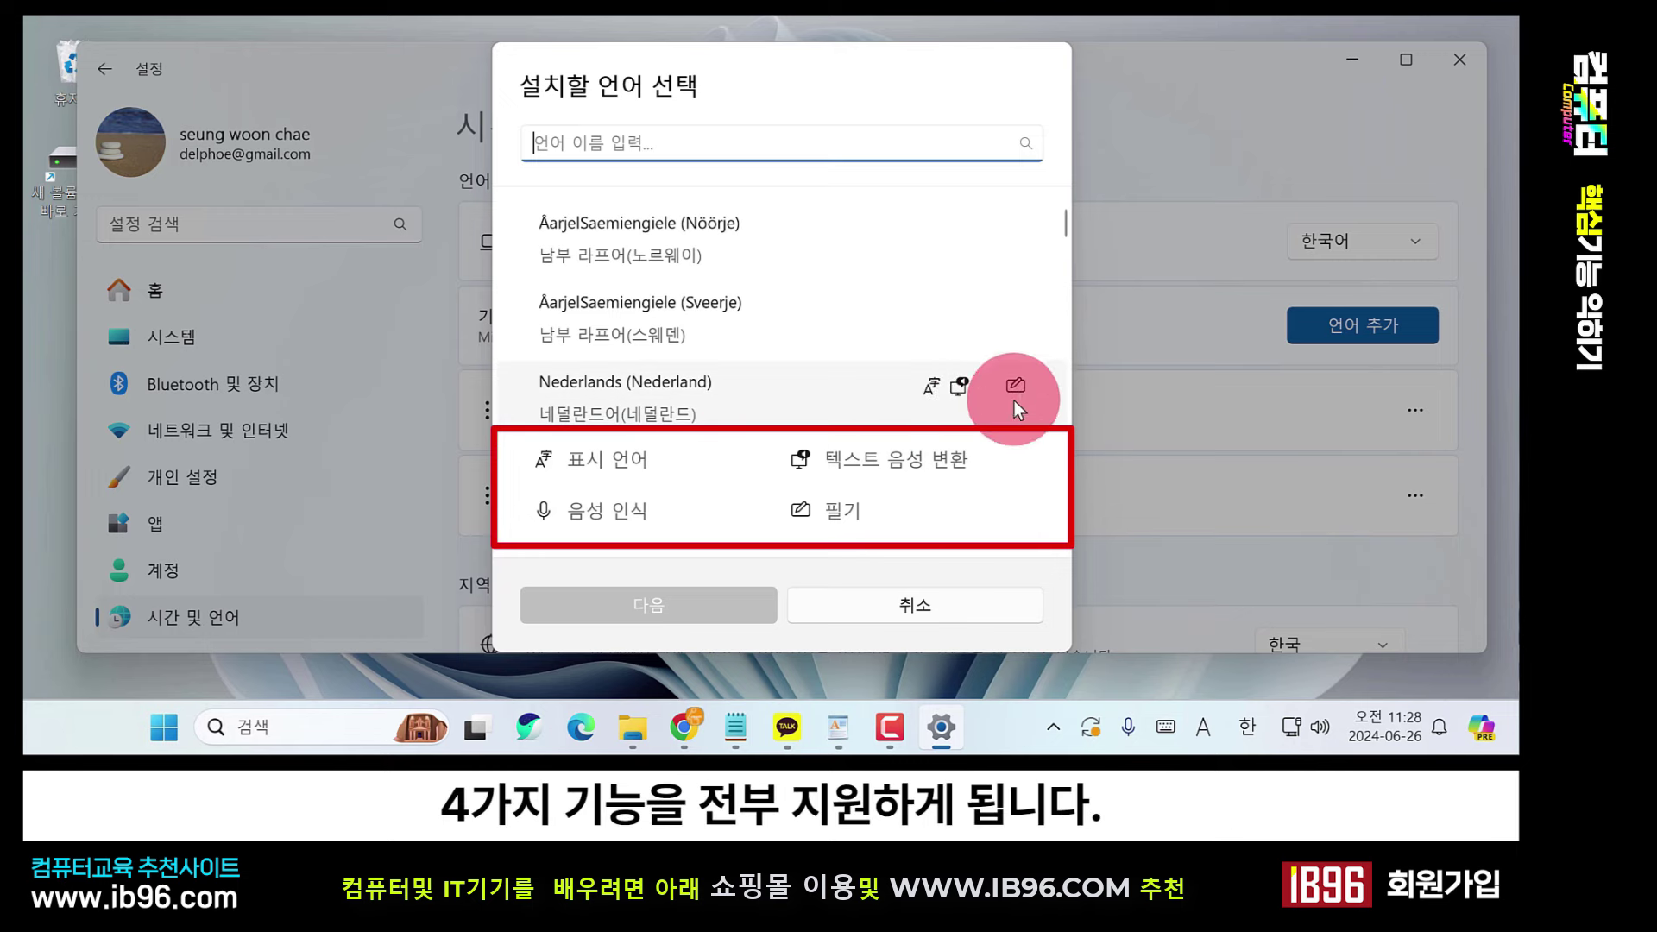
{"action": "scroll", "coordinate": [1014, 401], "scroll_direction": "down", "scroll_amount": 3}
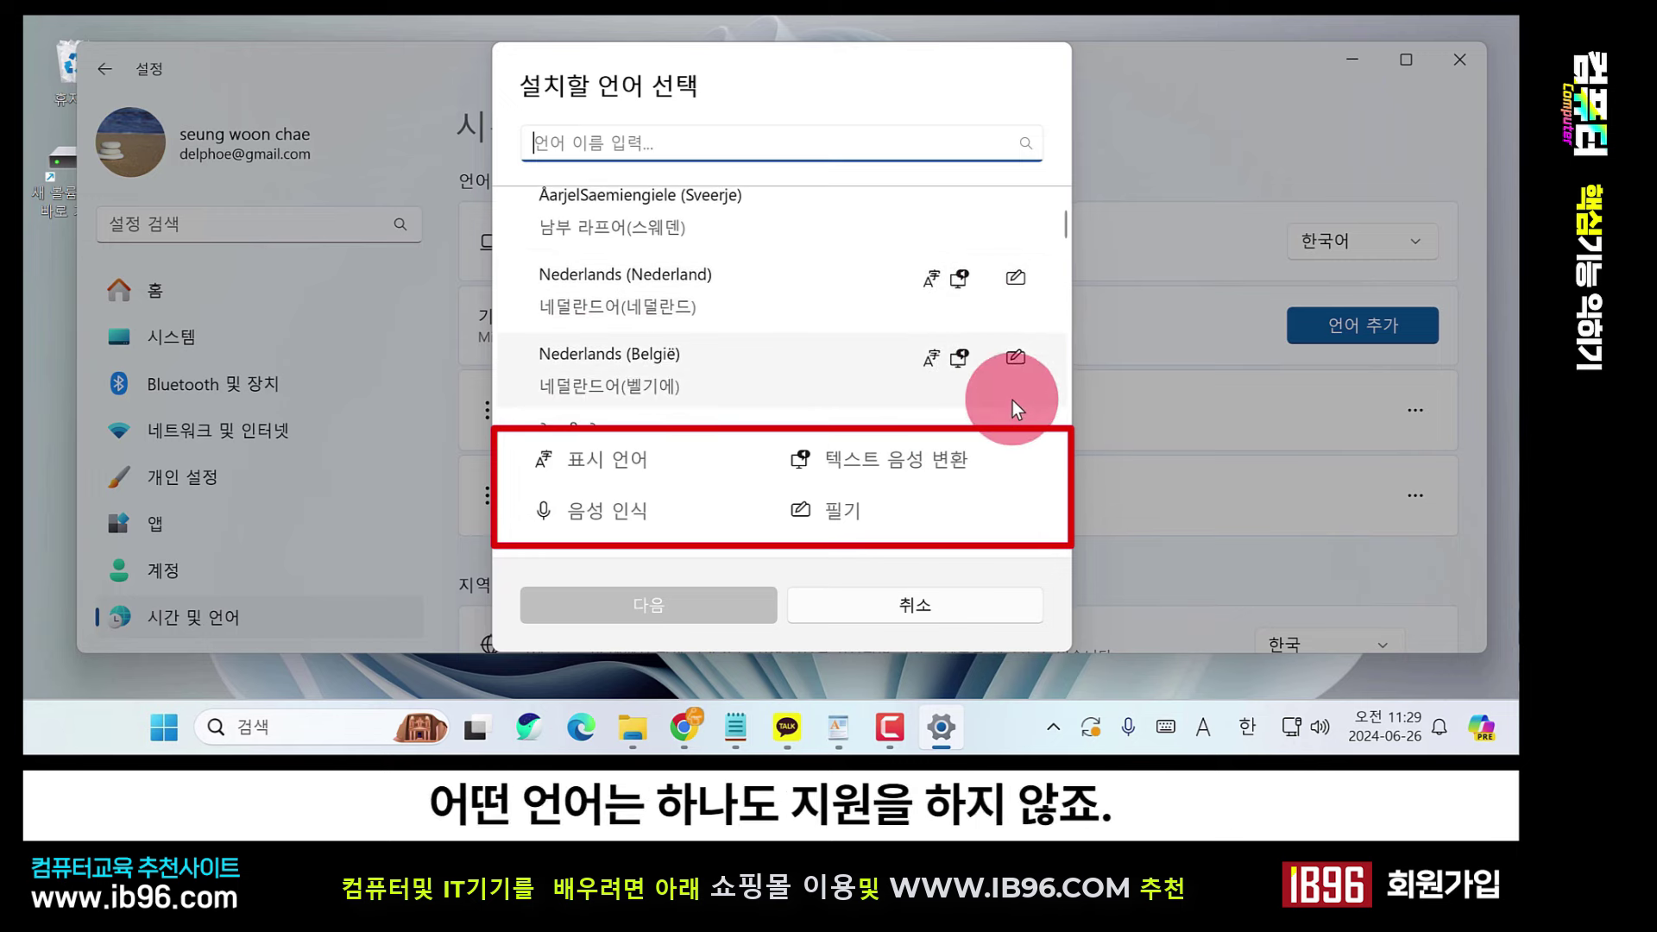
{"action": "scroll", "coordinate": [1012, 400], "scroll_direction": "up", "scroll_amount": 2}
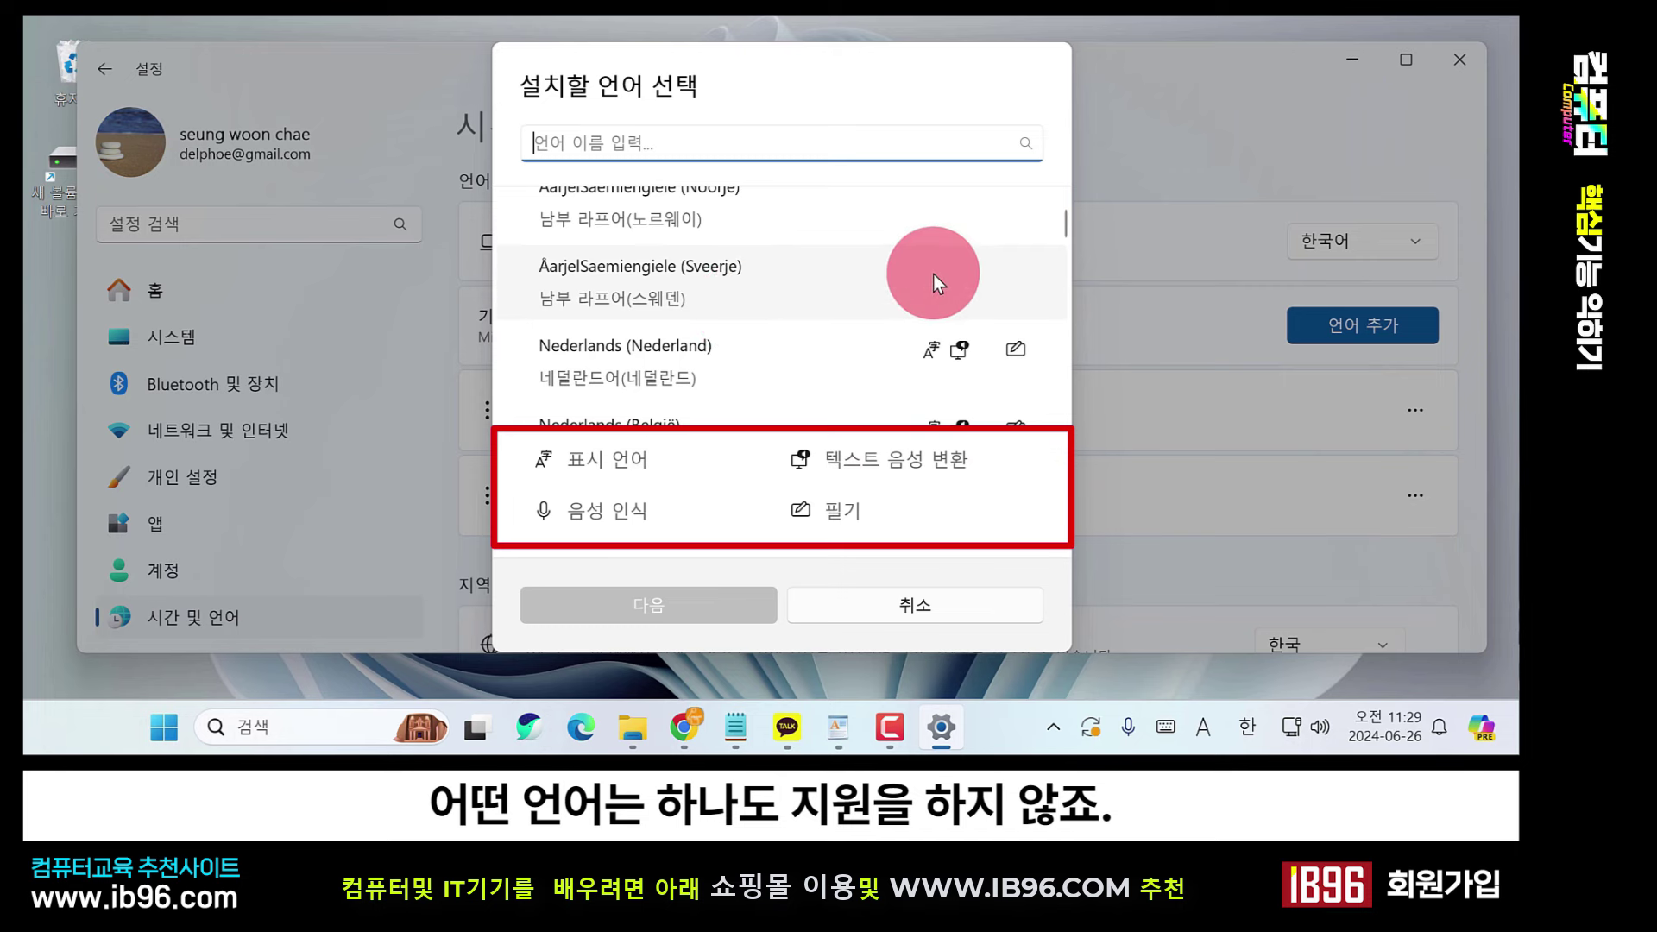
{"action": "scroll", "coordinate": [934, 274], "scroll_direction": "down", "scroll_amount": 5}
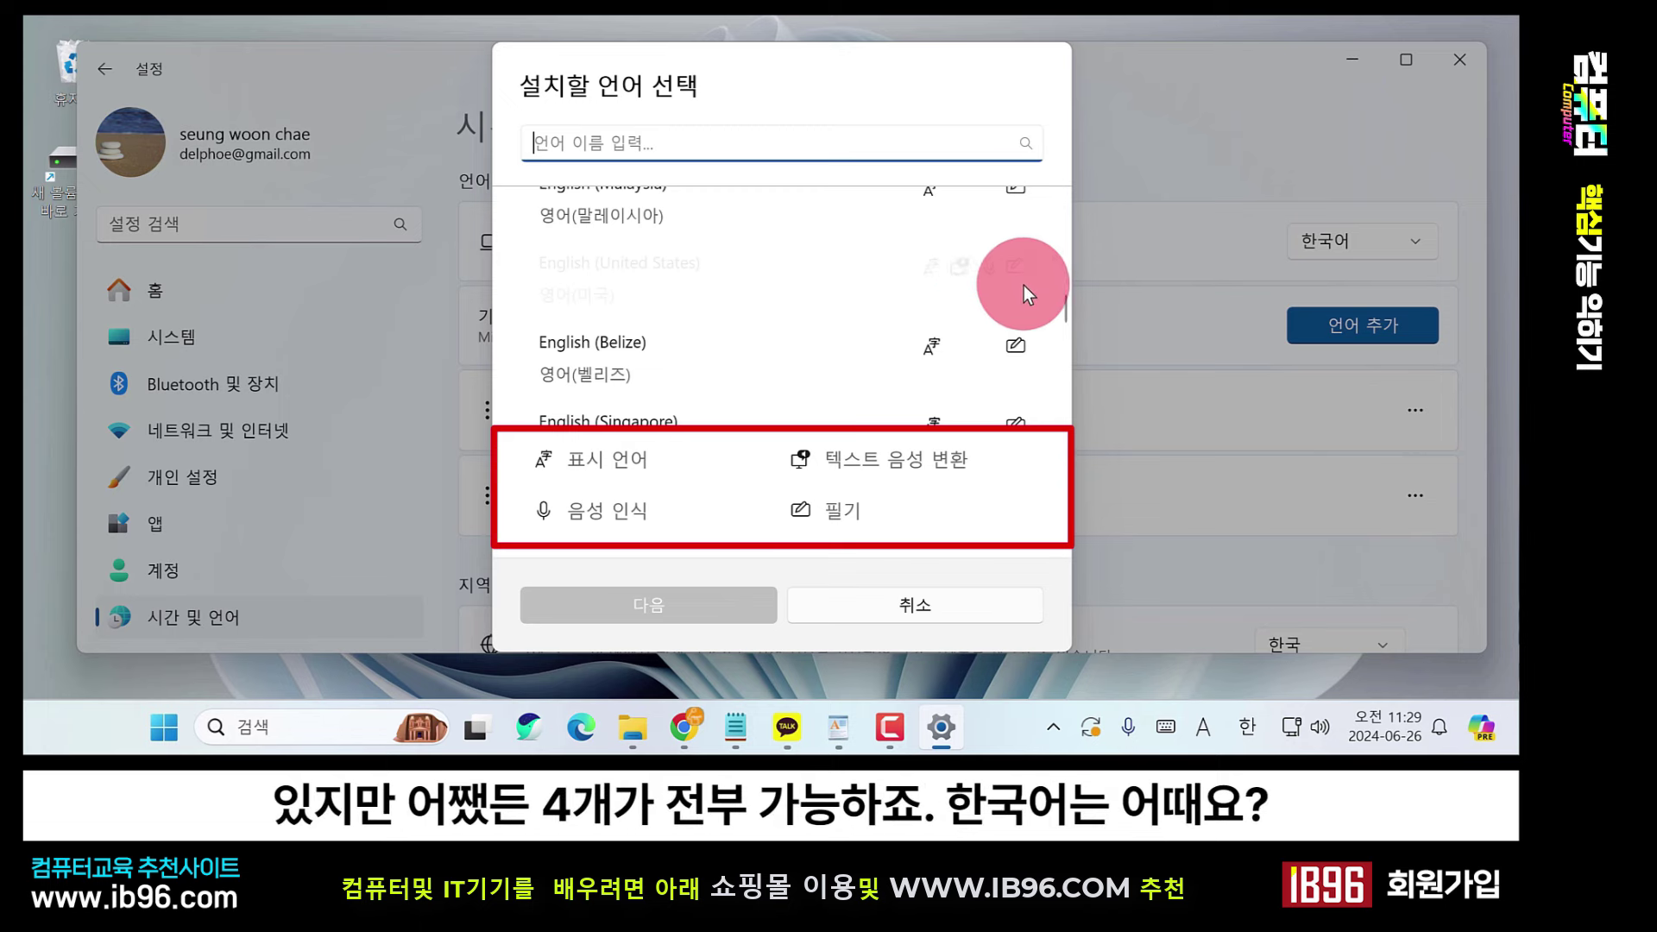
{"action": "scroll", "coordinate": [949, 345], "scroll_direction": "down", "scroll_amount": 10}
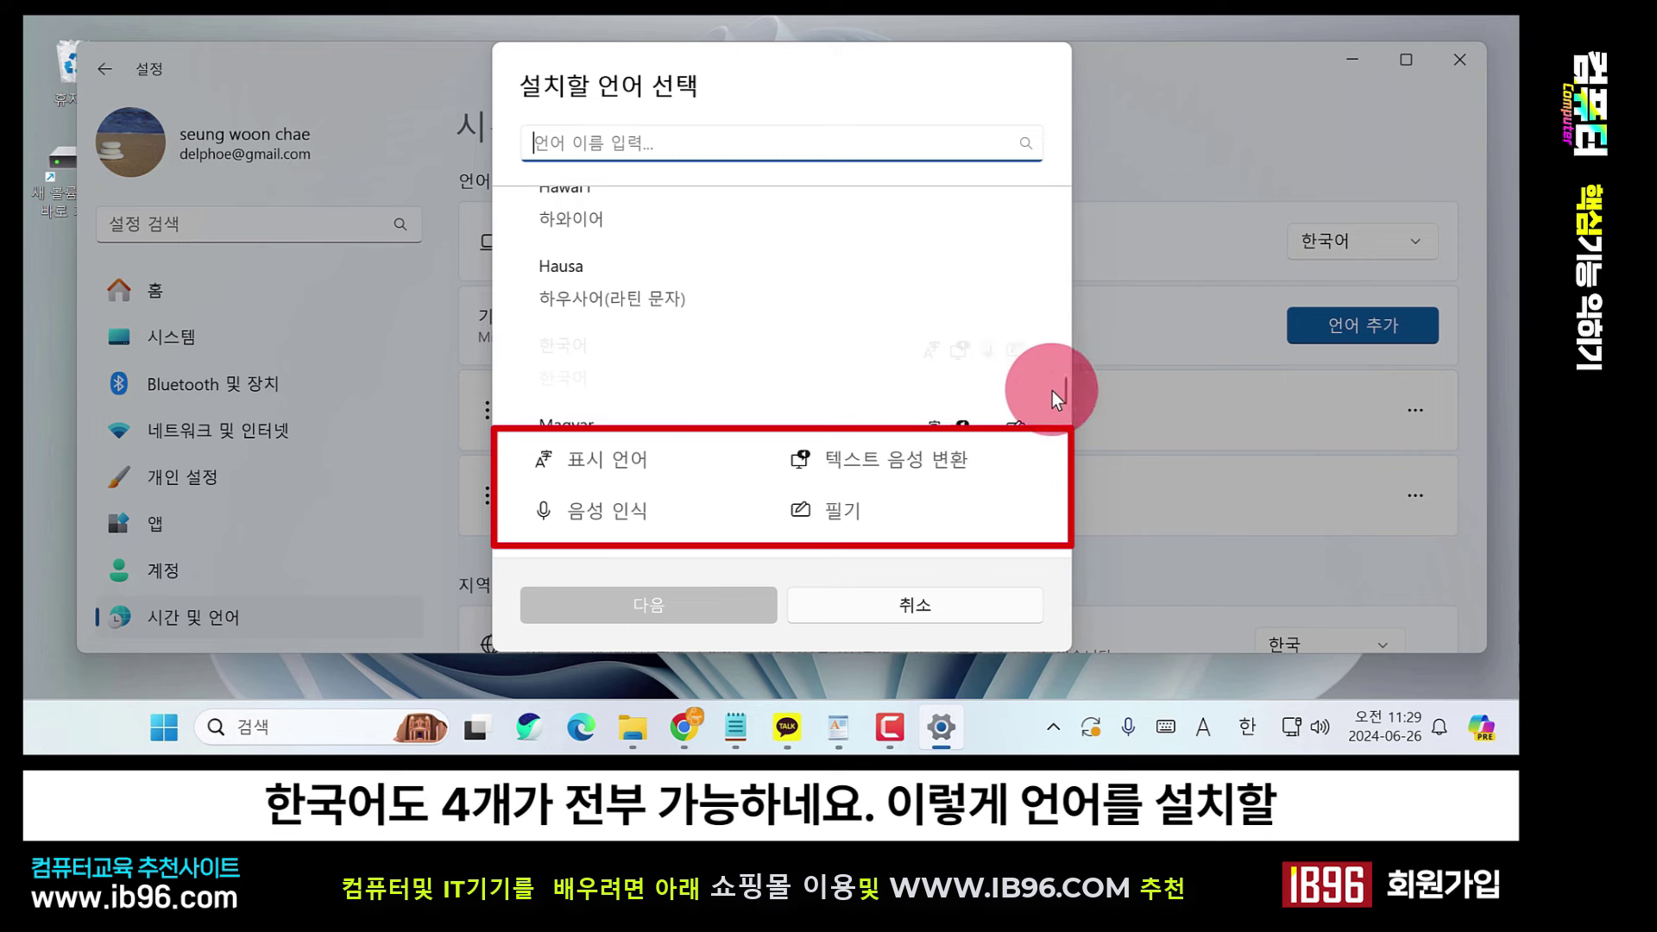
Cancel the language installation and select English (United States) as the Windows display language (Windows 표시 언어).
{"action": "scroll", "coordinate": [1063, 394], "scroll_direction": "up", "scroll_amount": 5}
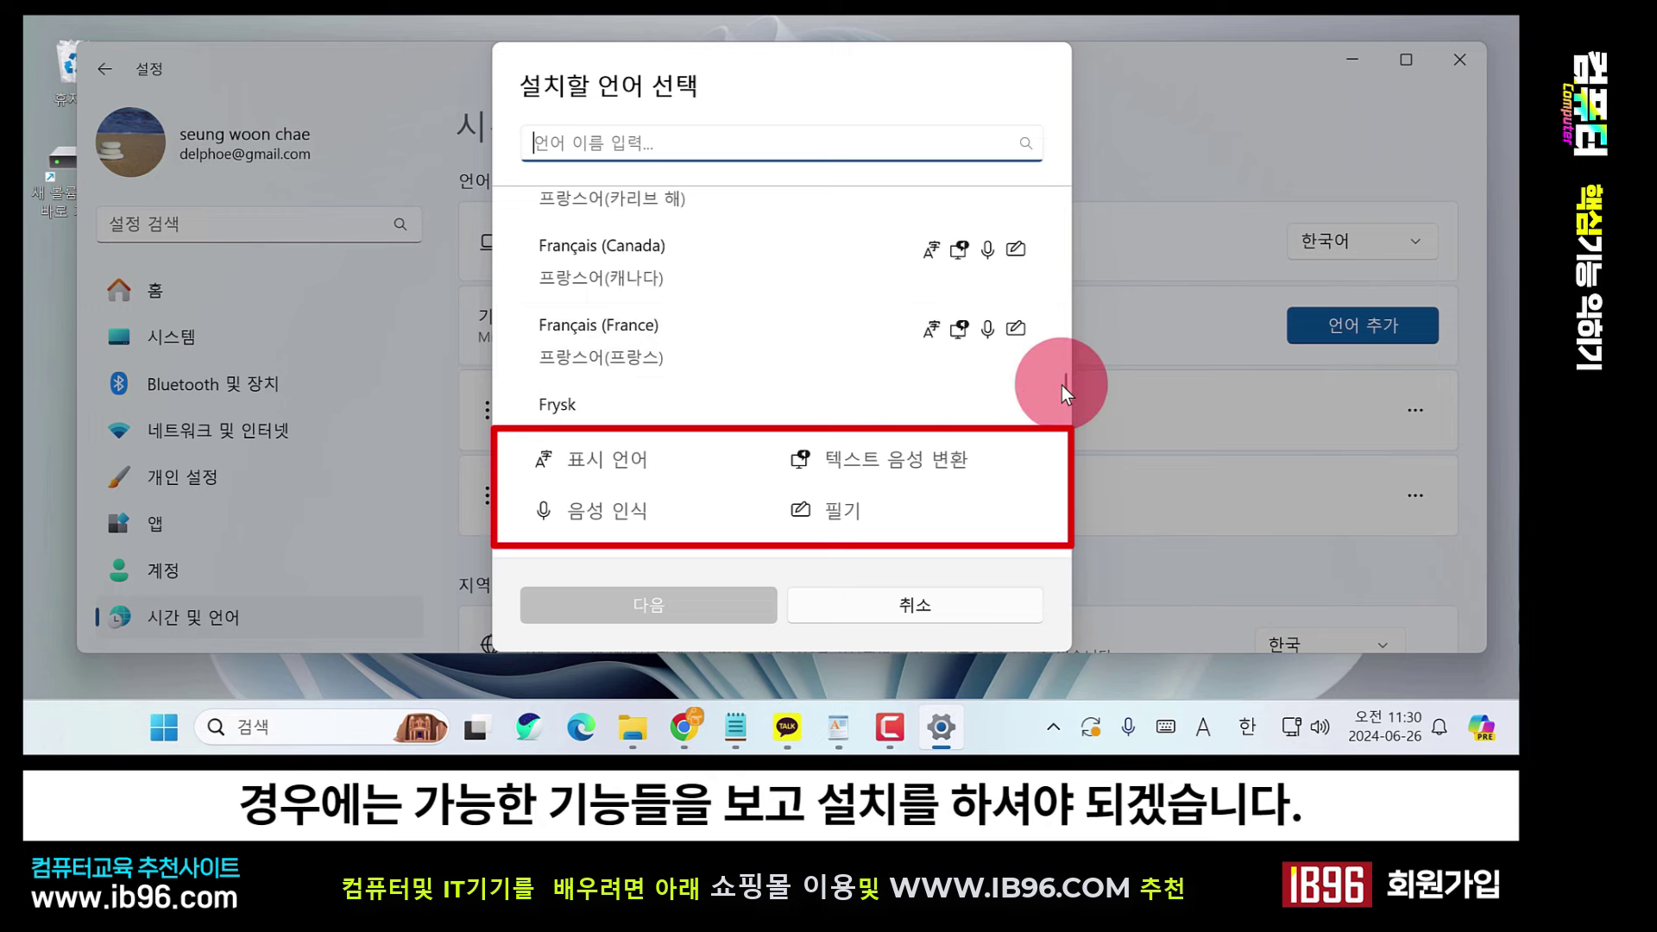
{"action": "scroll", "coordinate": [1062, 382], "scroll_direction": "up", "scroll_amount": 2}
{"action": "left_click", "coordinate": [941, 599]}
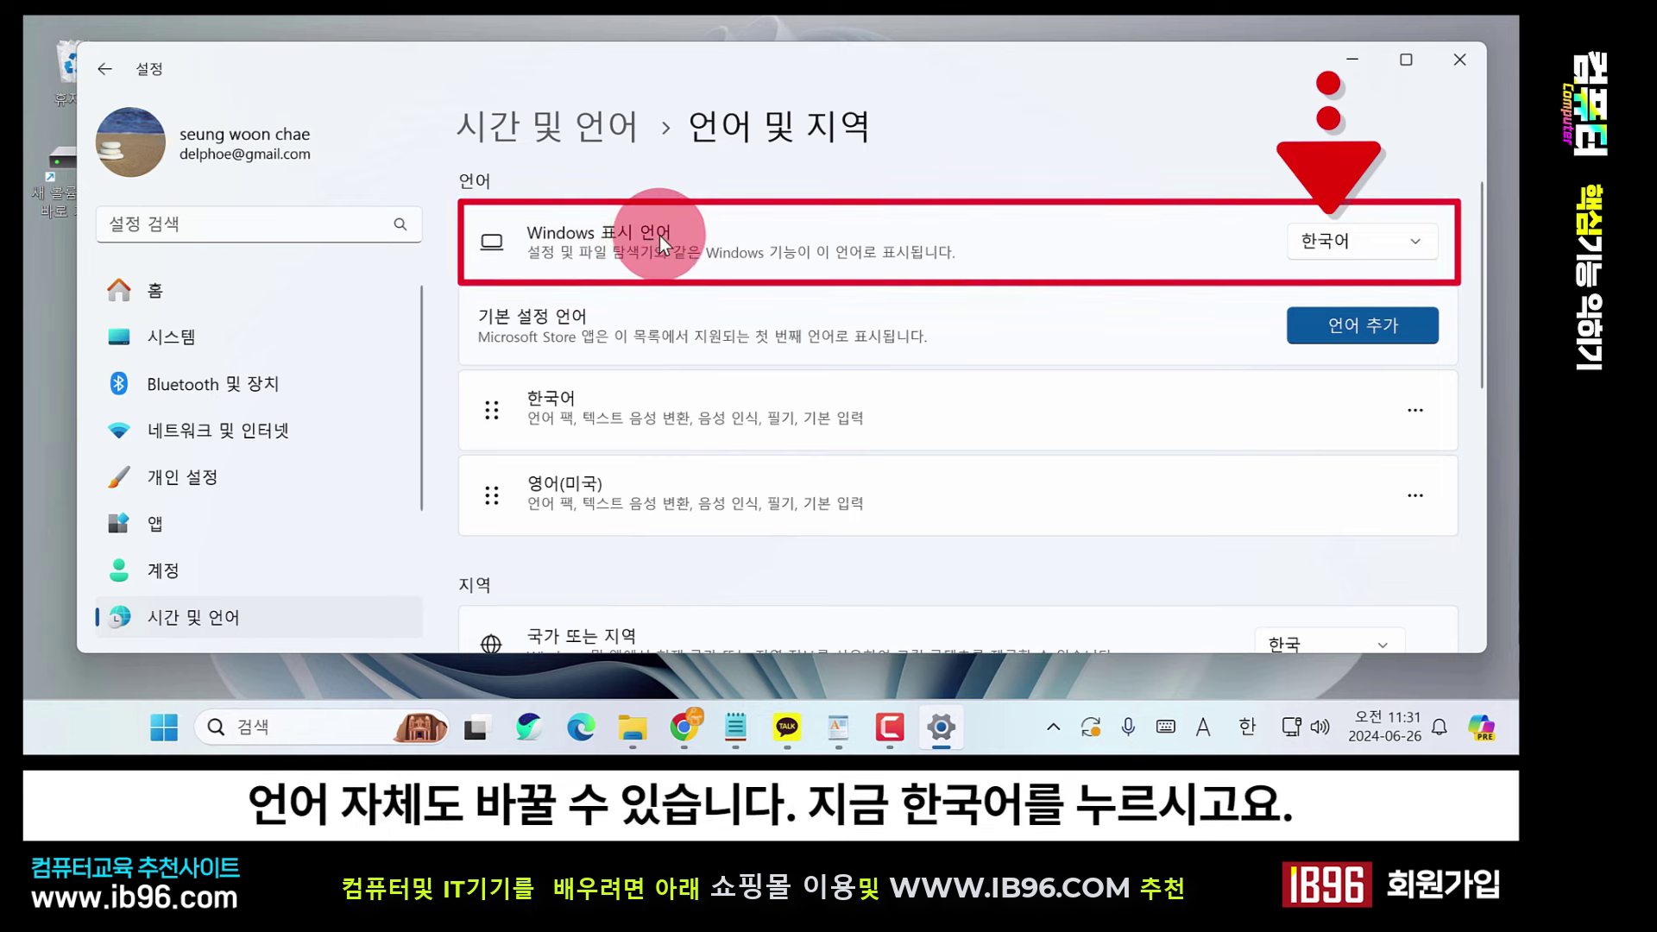
{"action": "left_click", "coordinate": [1368, 243]}
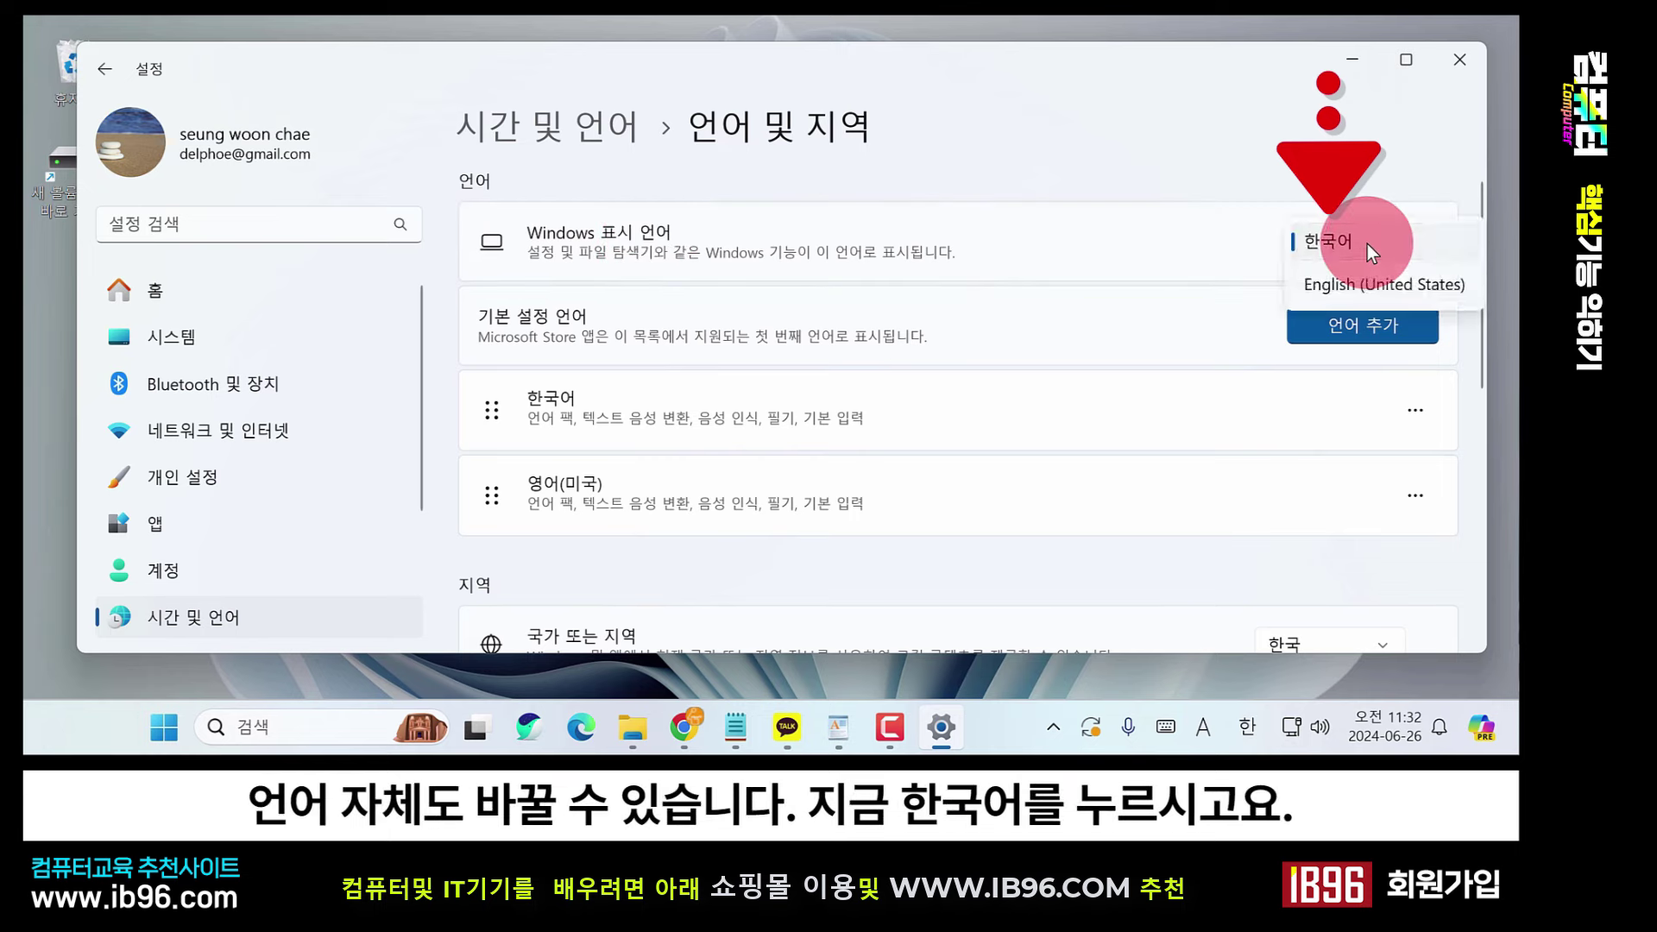
{"action": "left_click", "coordinate": [1367, 288]}
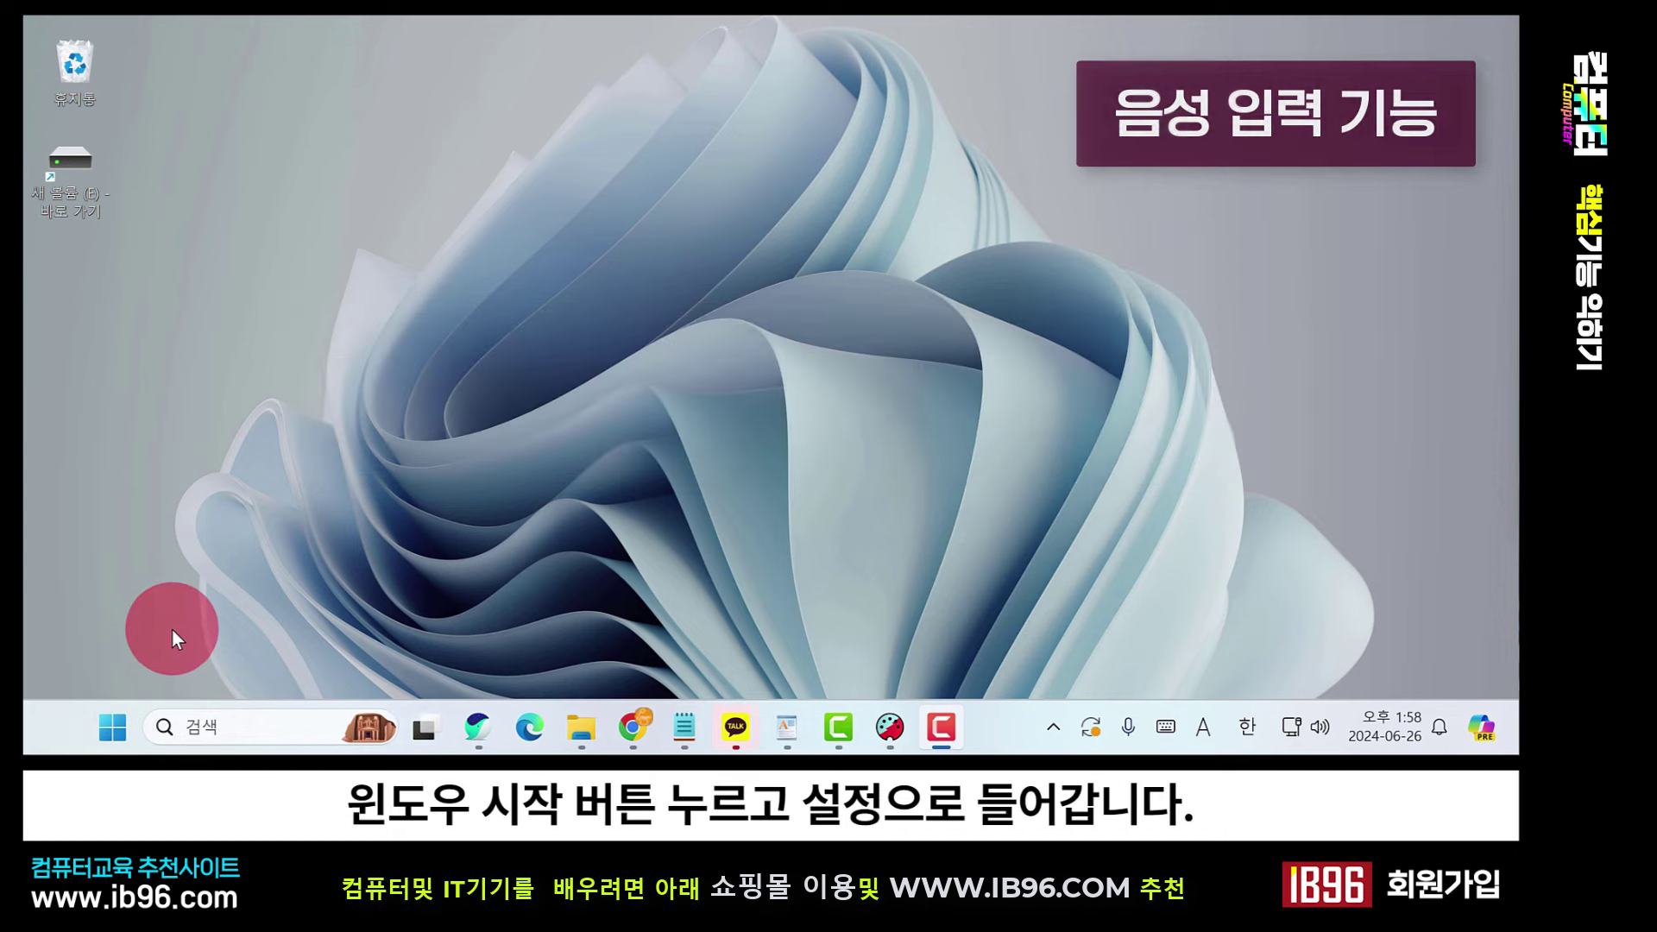
Open the speech (음성) page within the accessibility (접근성) settings.
{"action": "left_click", "coordinate": [112, 729]}
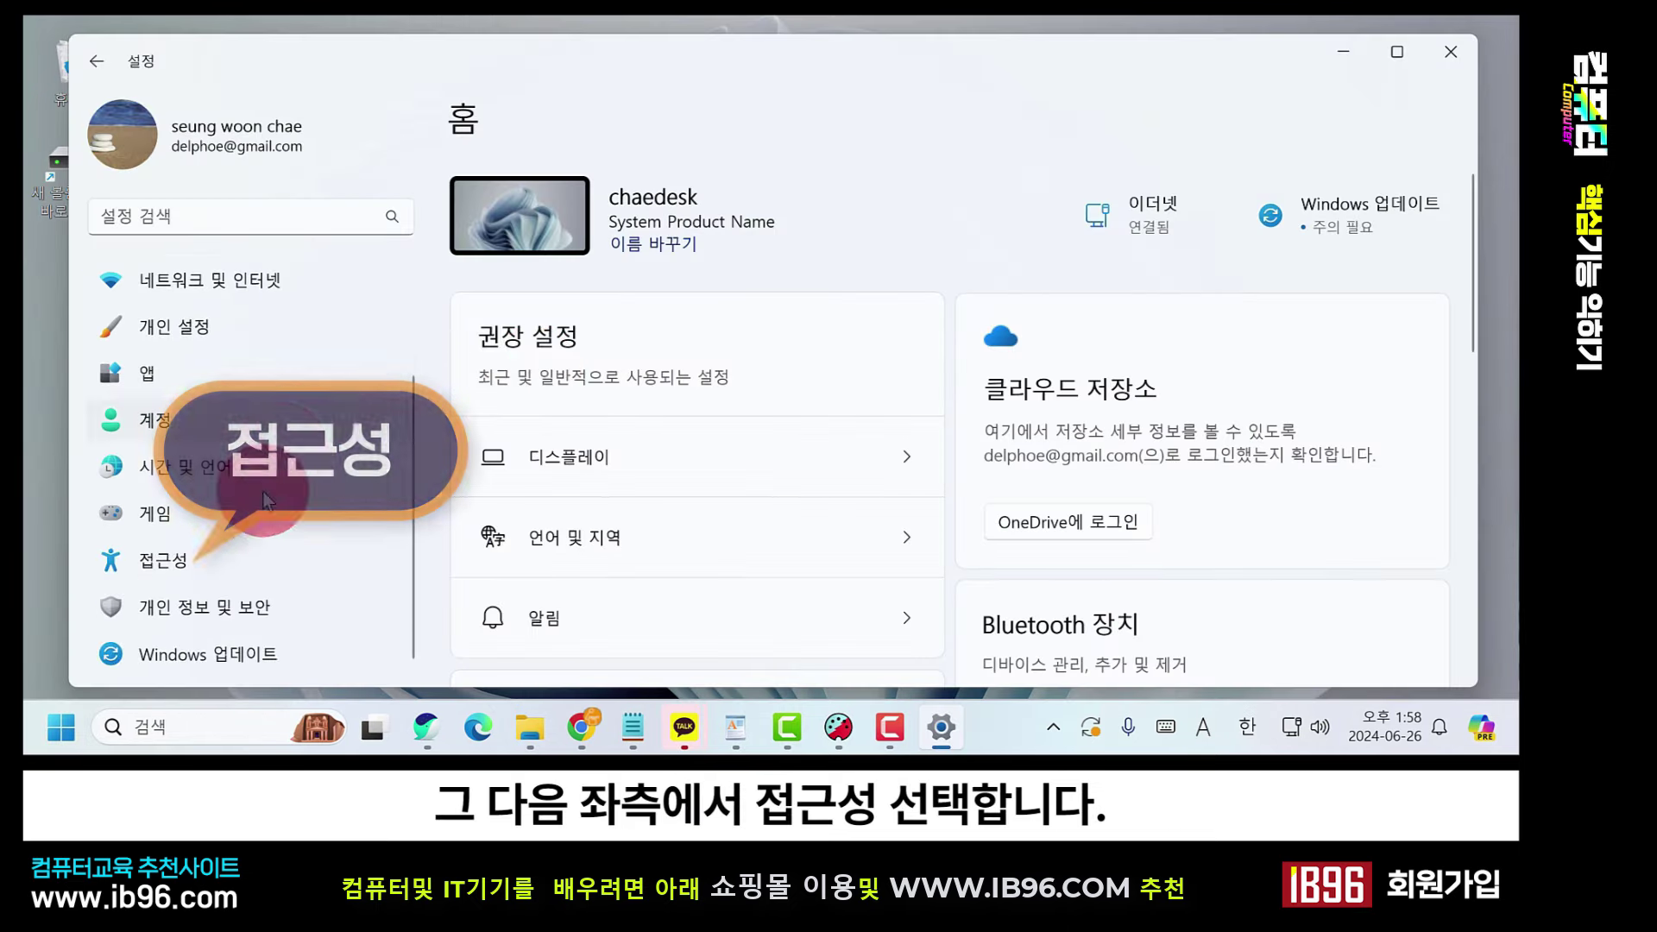
{"action": "left_click", "coordinate": [186, 563]}
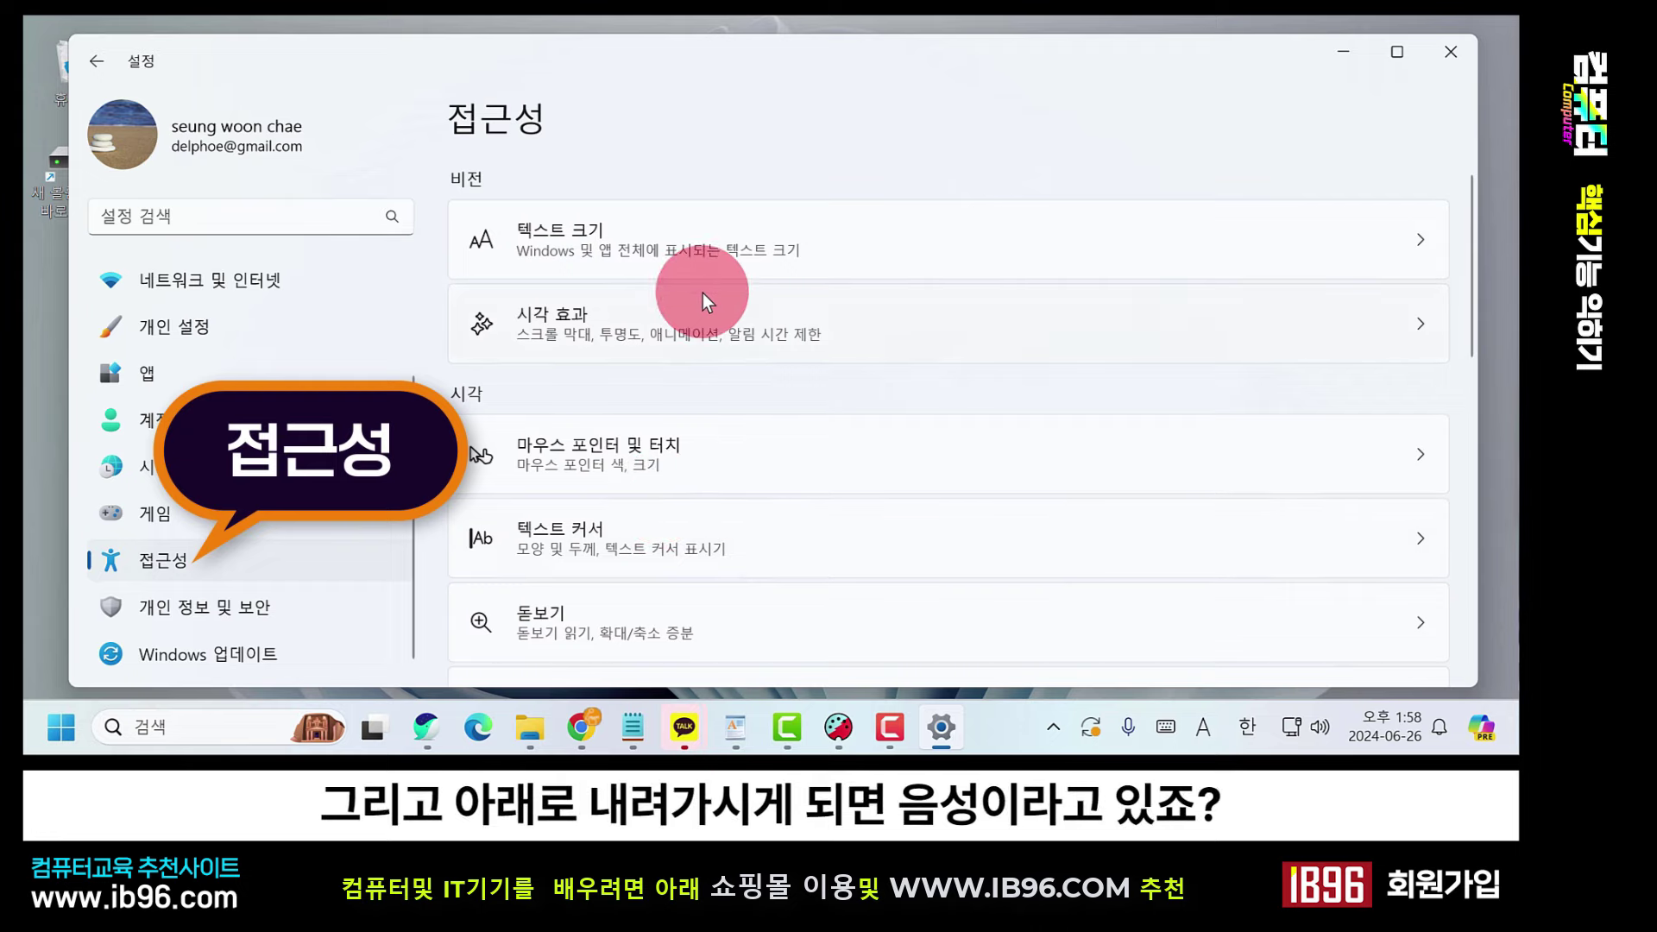
{"action": "scroll", "coordinate": [703, 294], "scroll_direction": "down", "scroll_amount": 10}
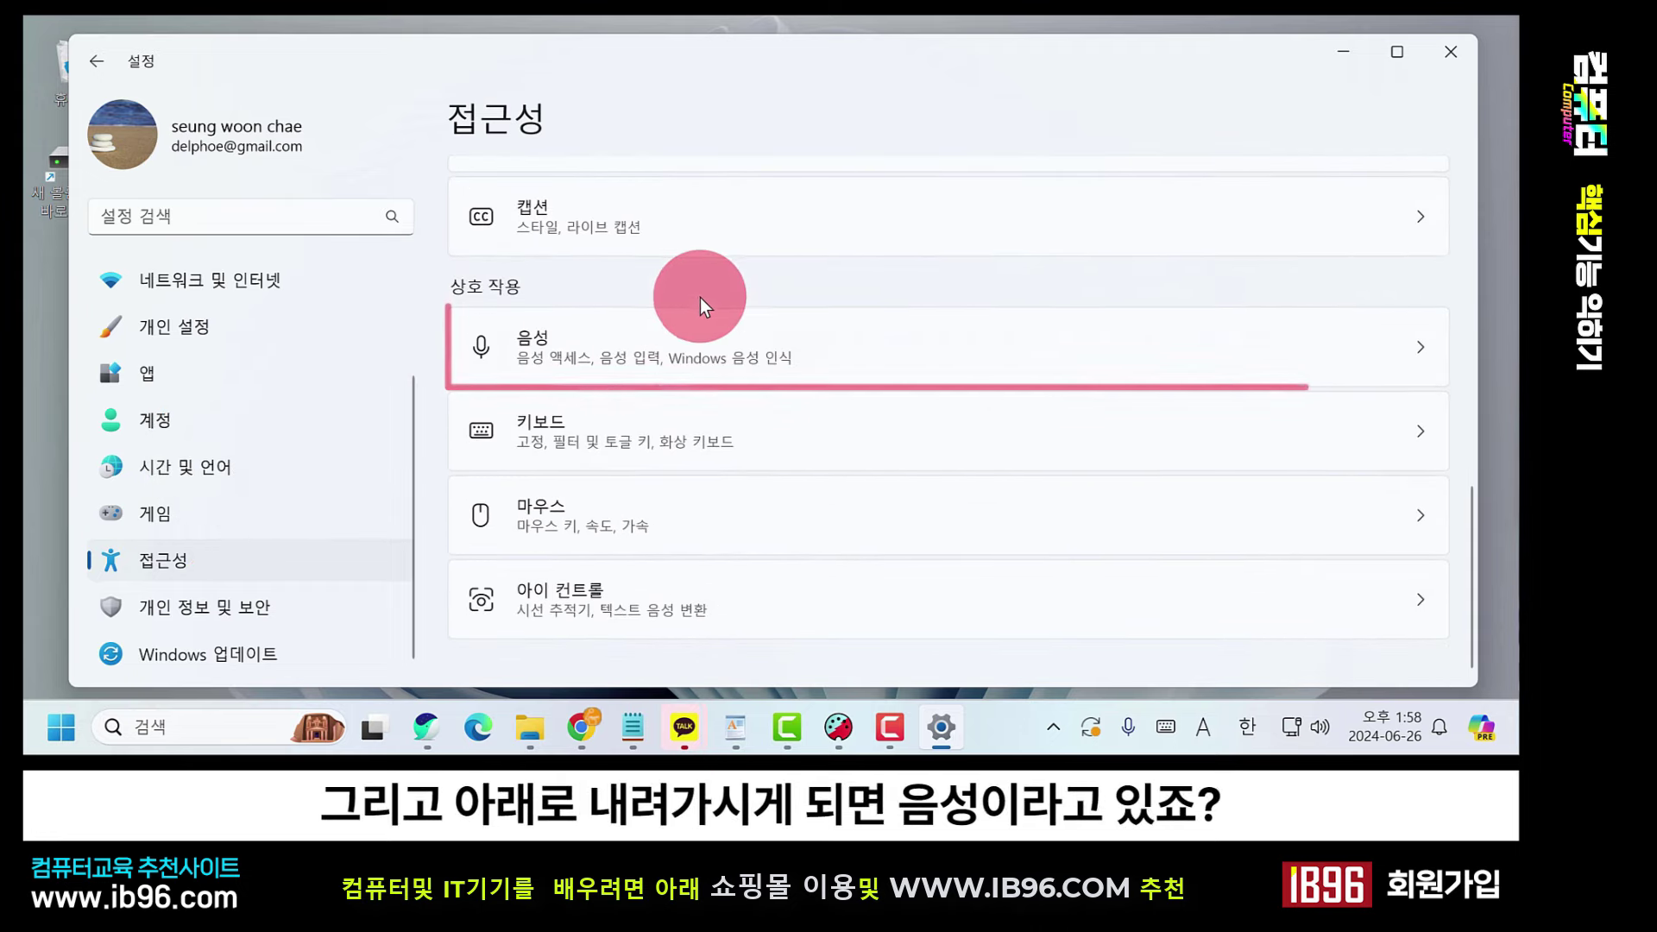
{"action": "left_click", "coordinate": [672, 362]}
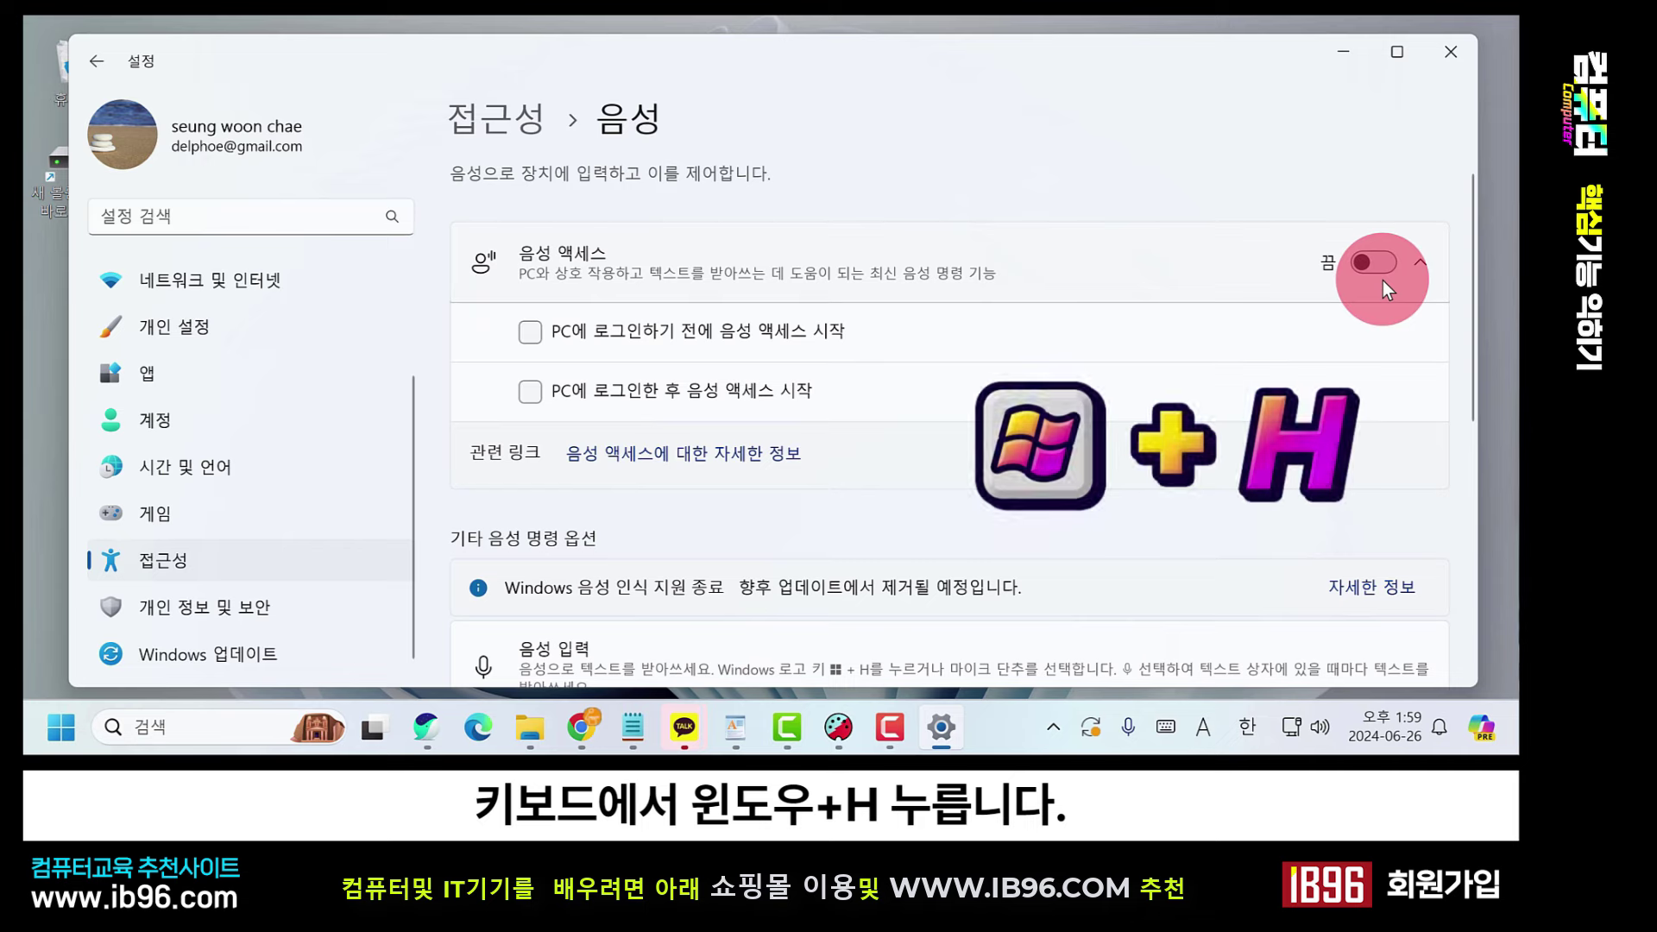
In an empty Notepad document, start voice typing on a new line, dictate a short Korean passage and stop listening.
{"action": "key", "text": "super+h"}
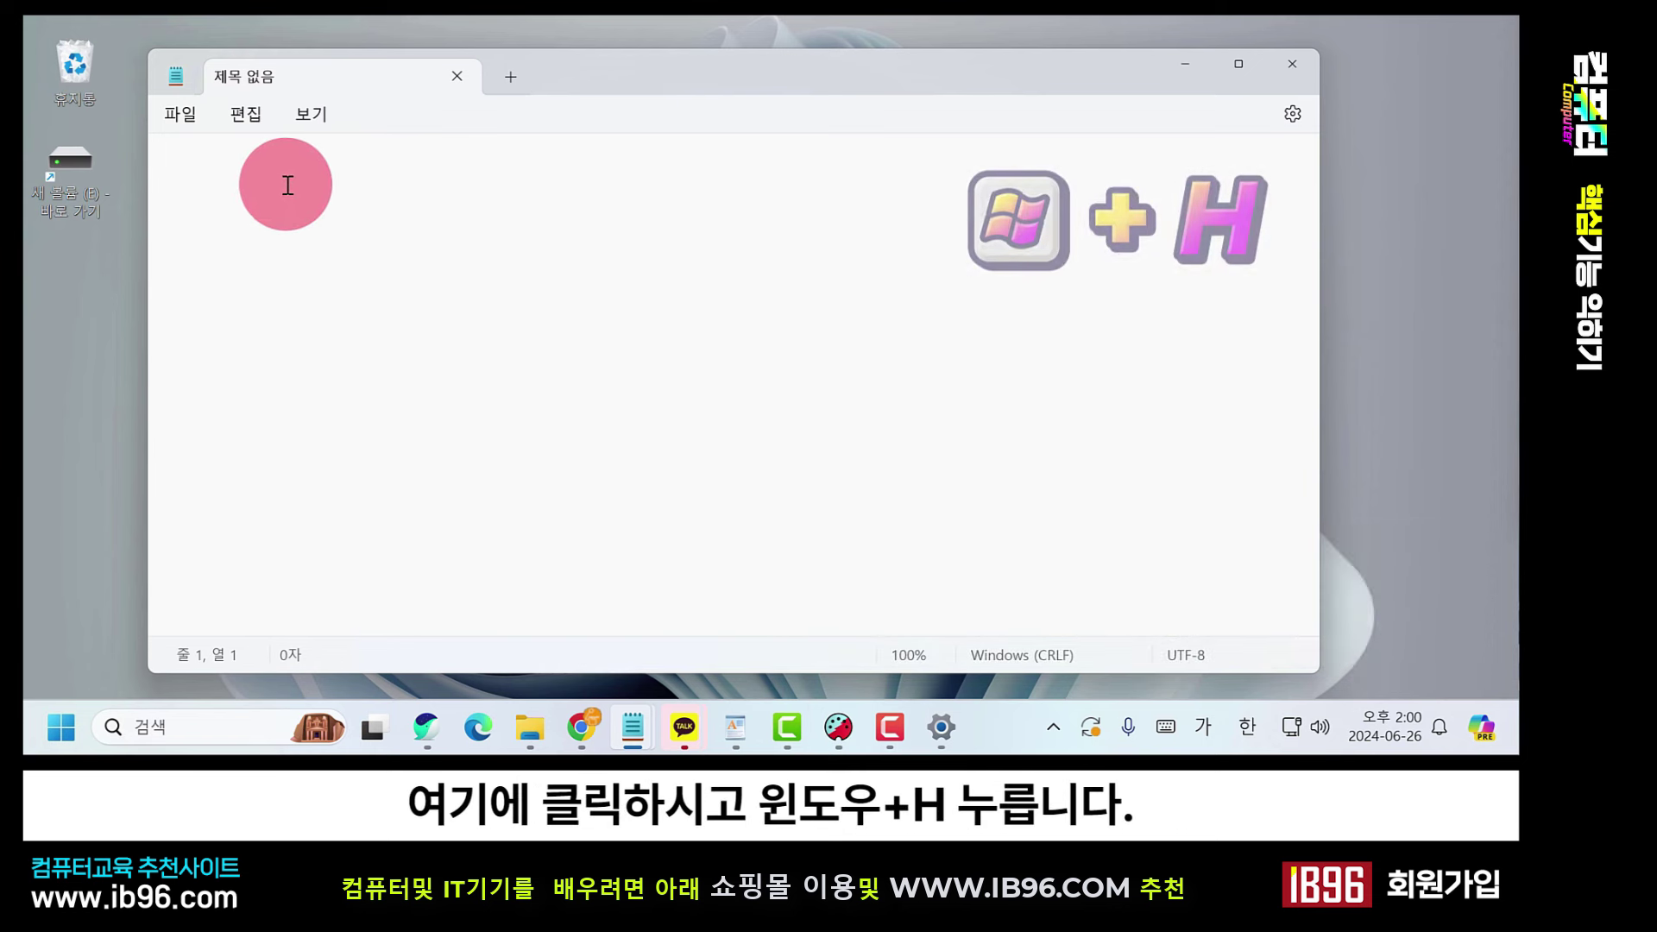
{"action": "key", "text": "Return"}
{"action": "key", "text": "super+h"}
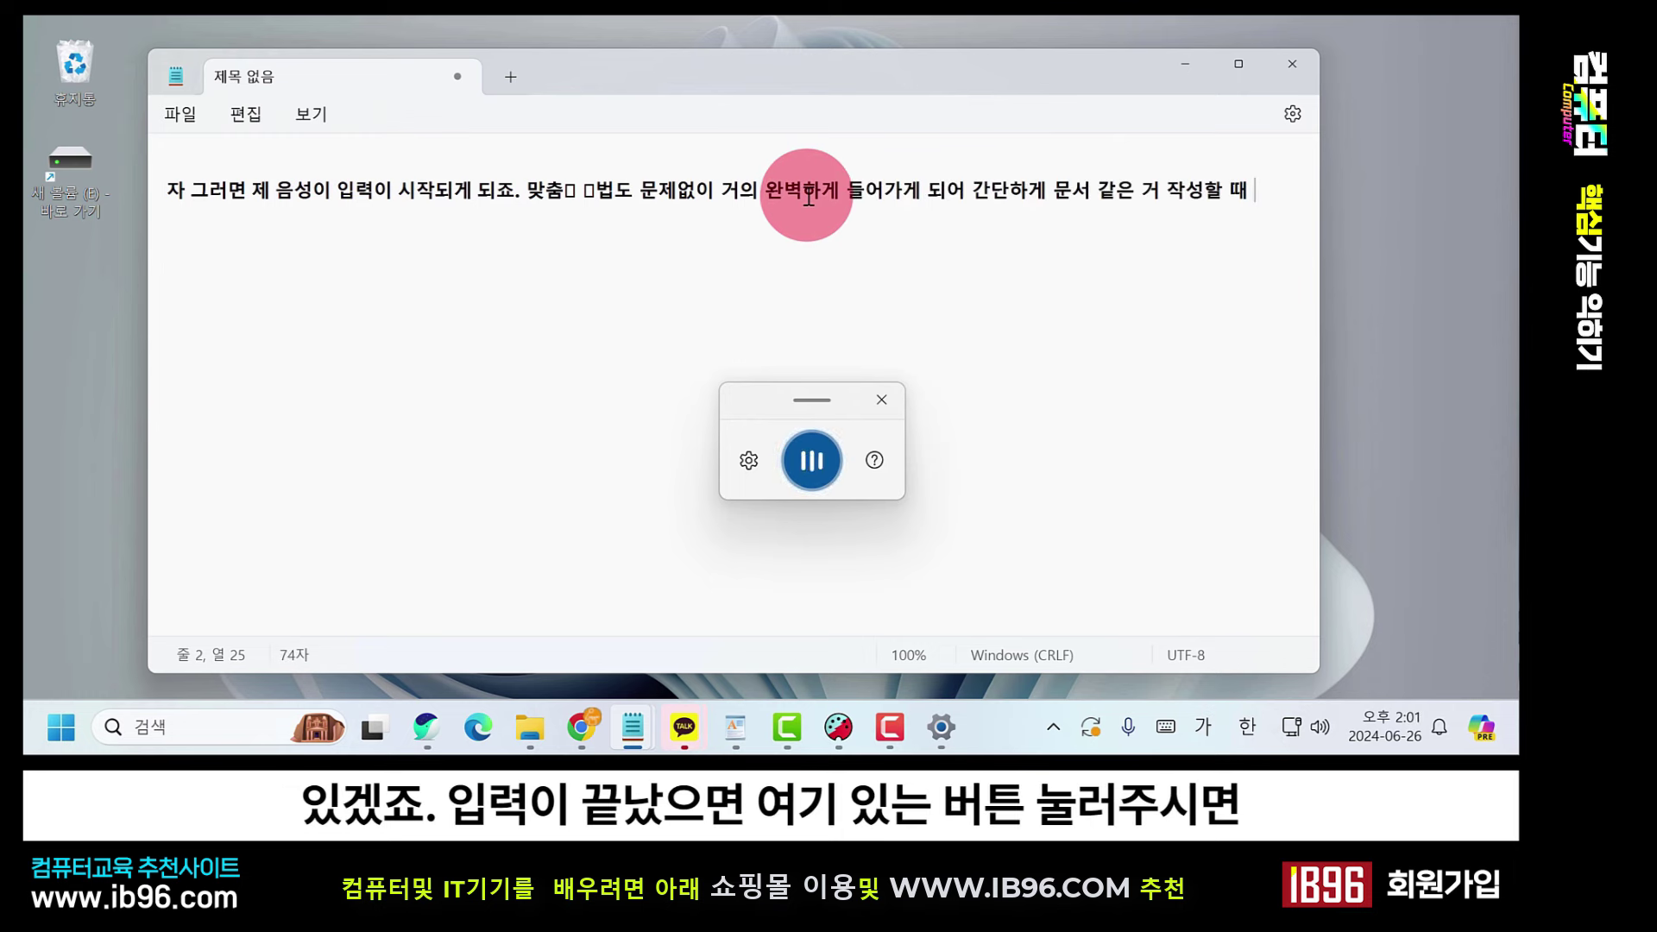
{"action": "left_click", "coordinate": [816, 466]}
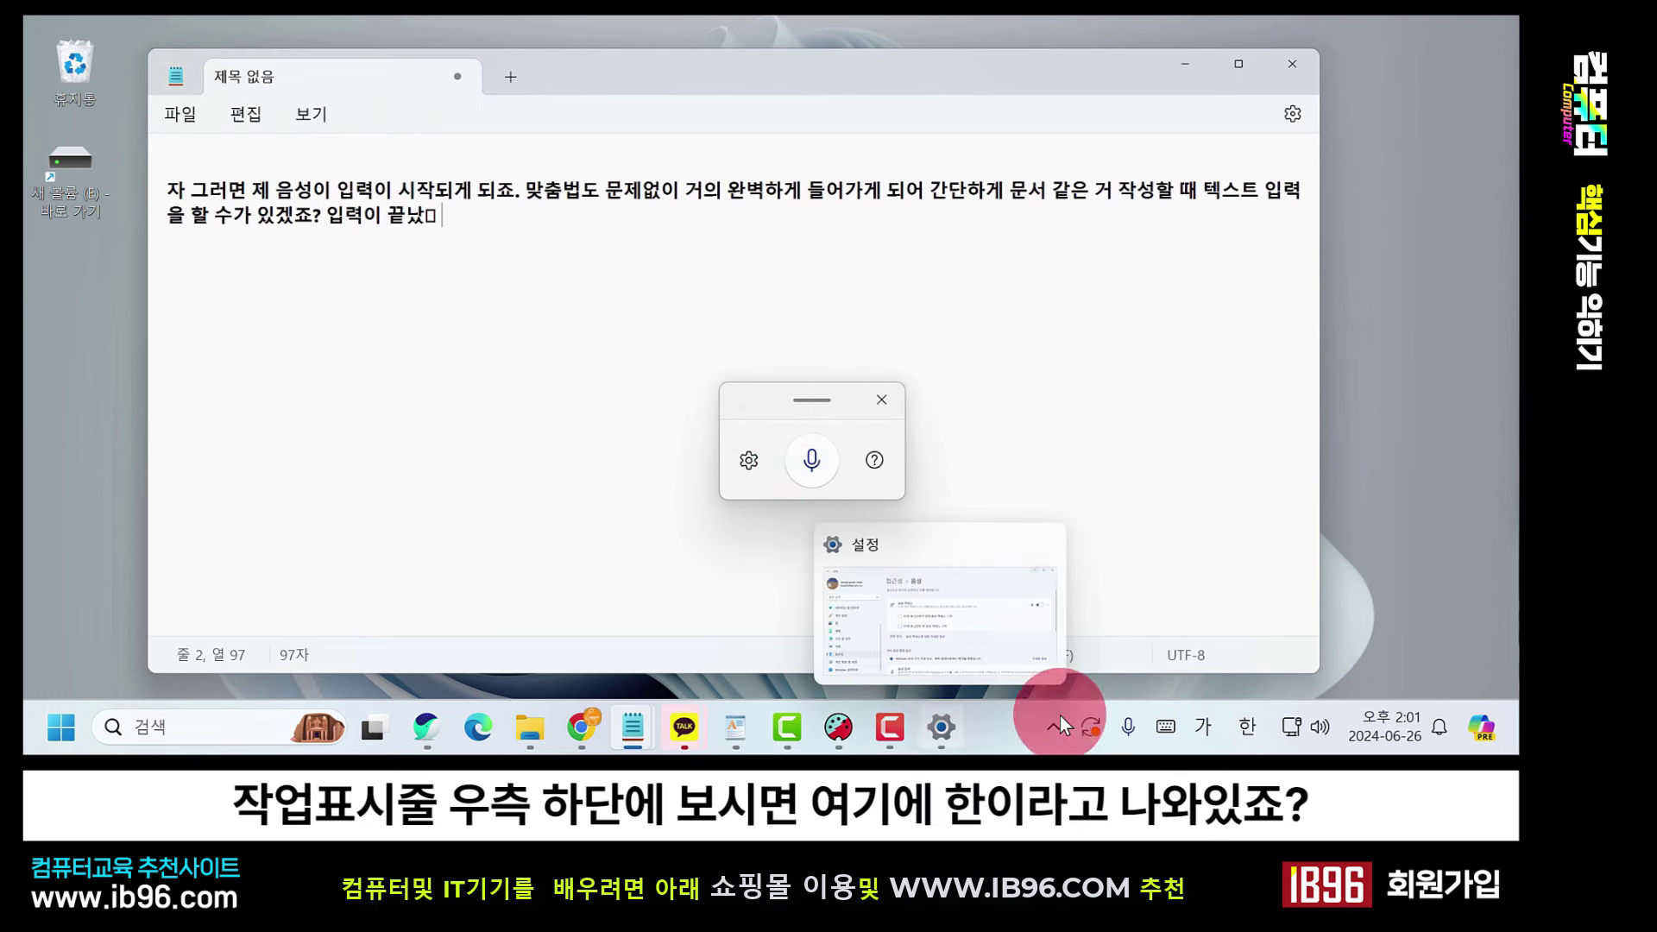
Check the available keyboard layouts (자판 배열) and switch the layout to English (United States), 영어(미국).
{"action": "left_click", "coordinate": [1250, 736]}
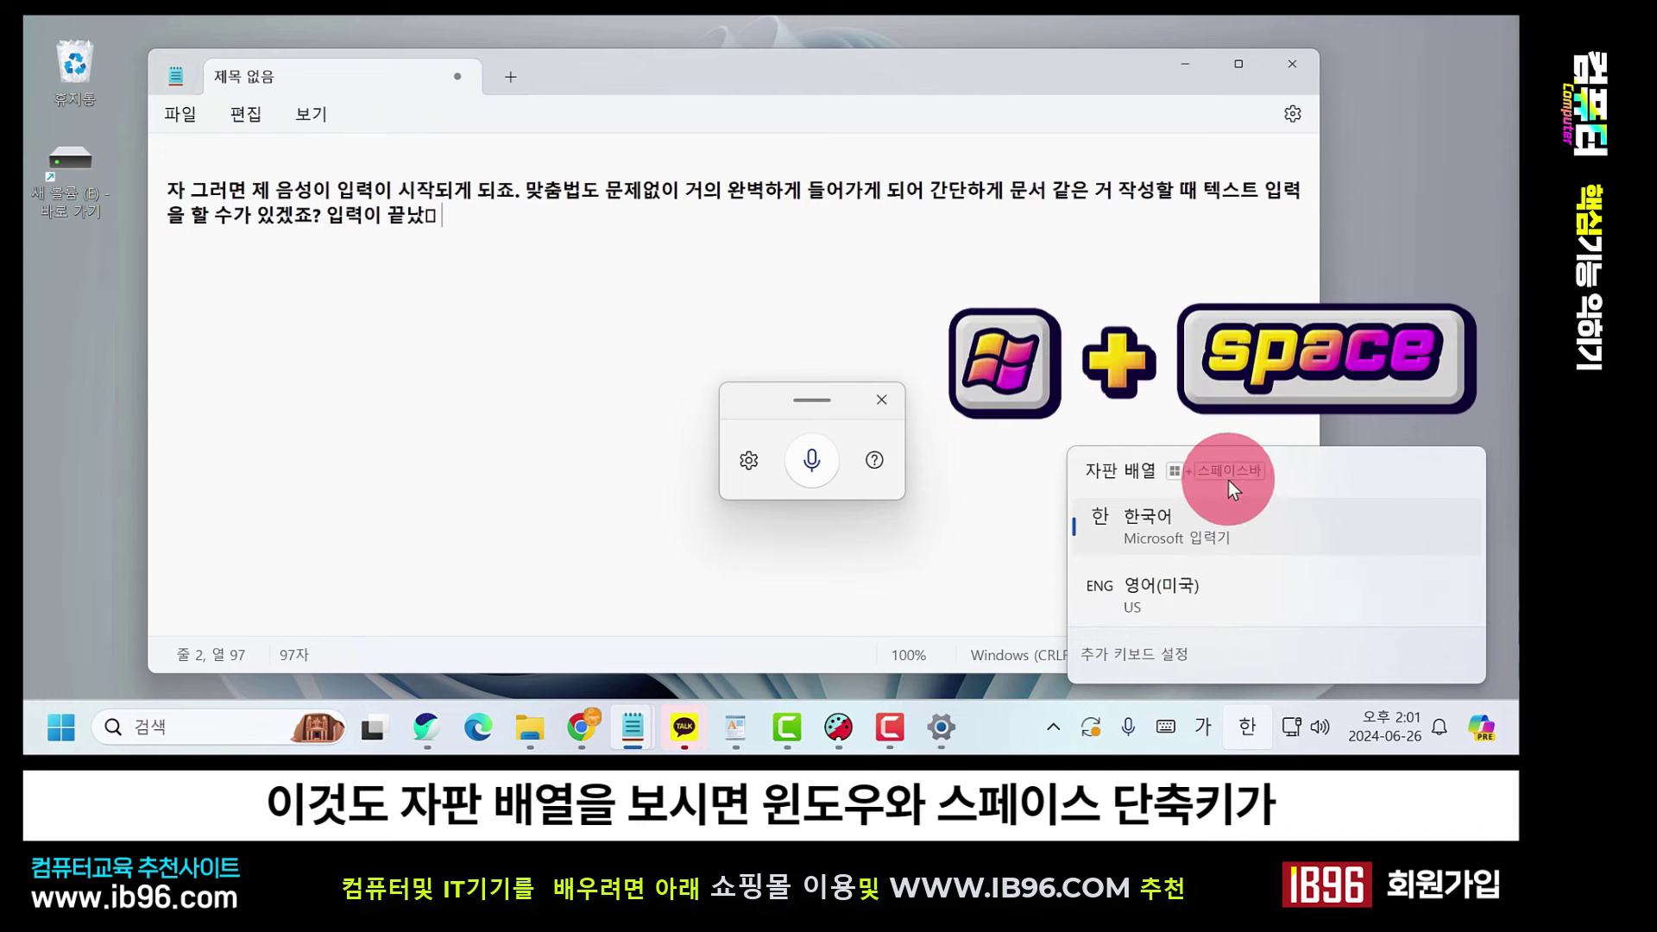
{"action": "left_click", "coordinate": [1090, 391]}
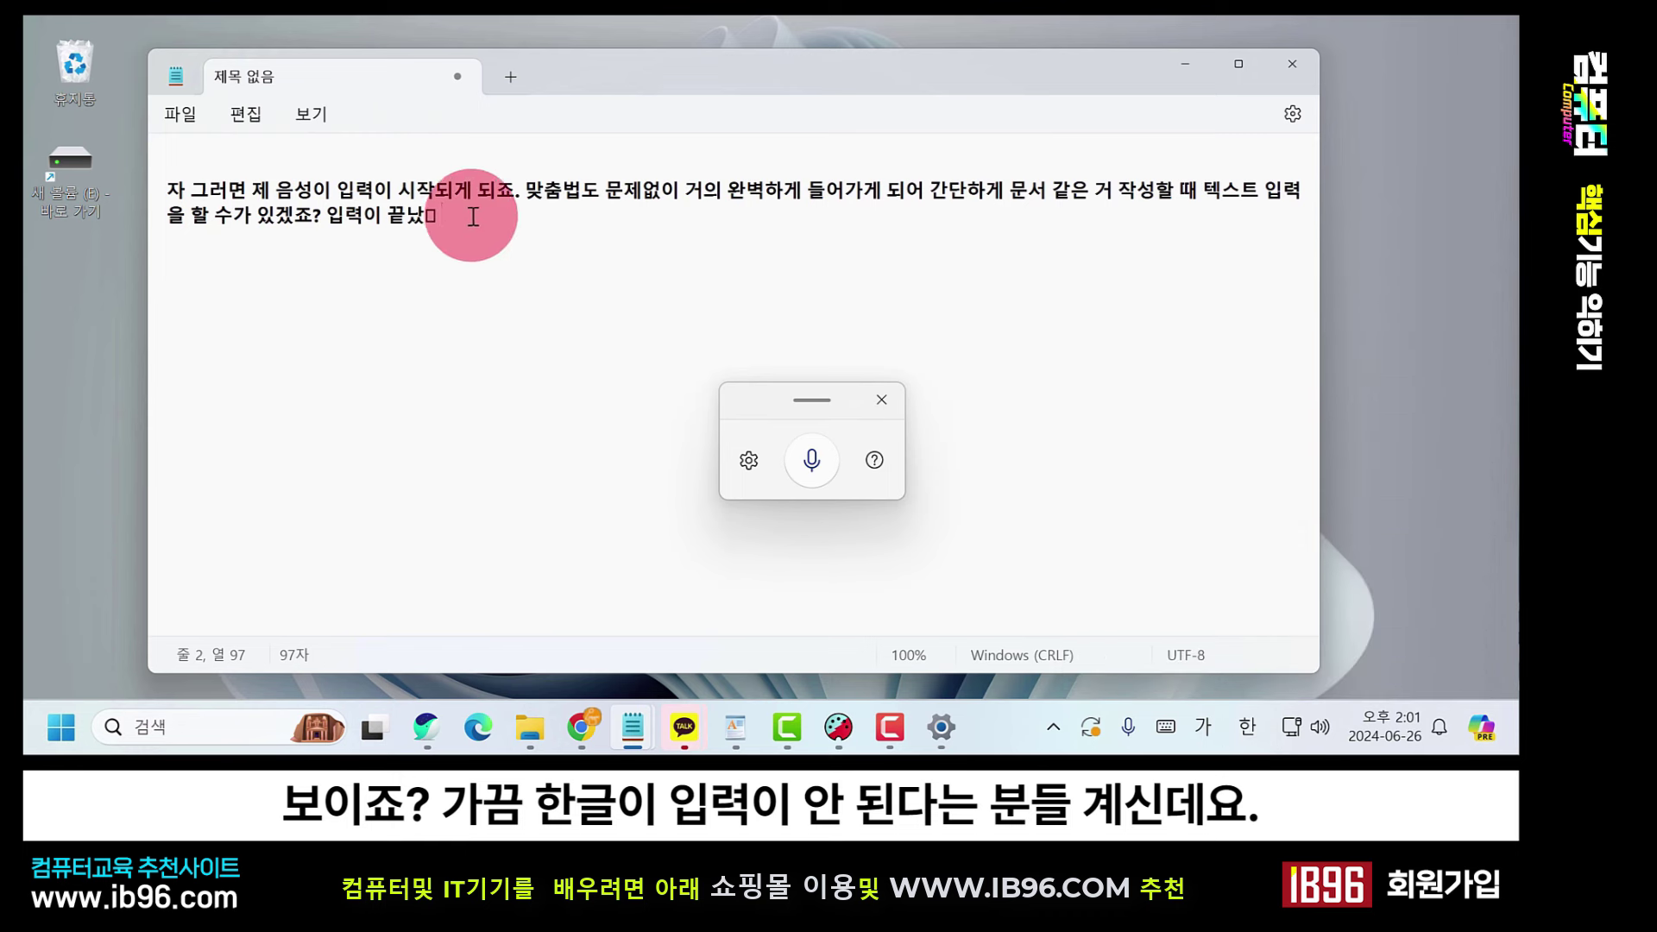
{"action": "left_click", "coordinate": [1246, 724]}
{"action": "left_click", "coordinate": [1226, 585]}
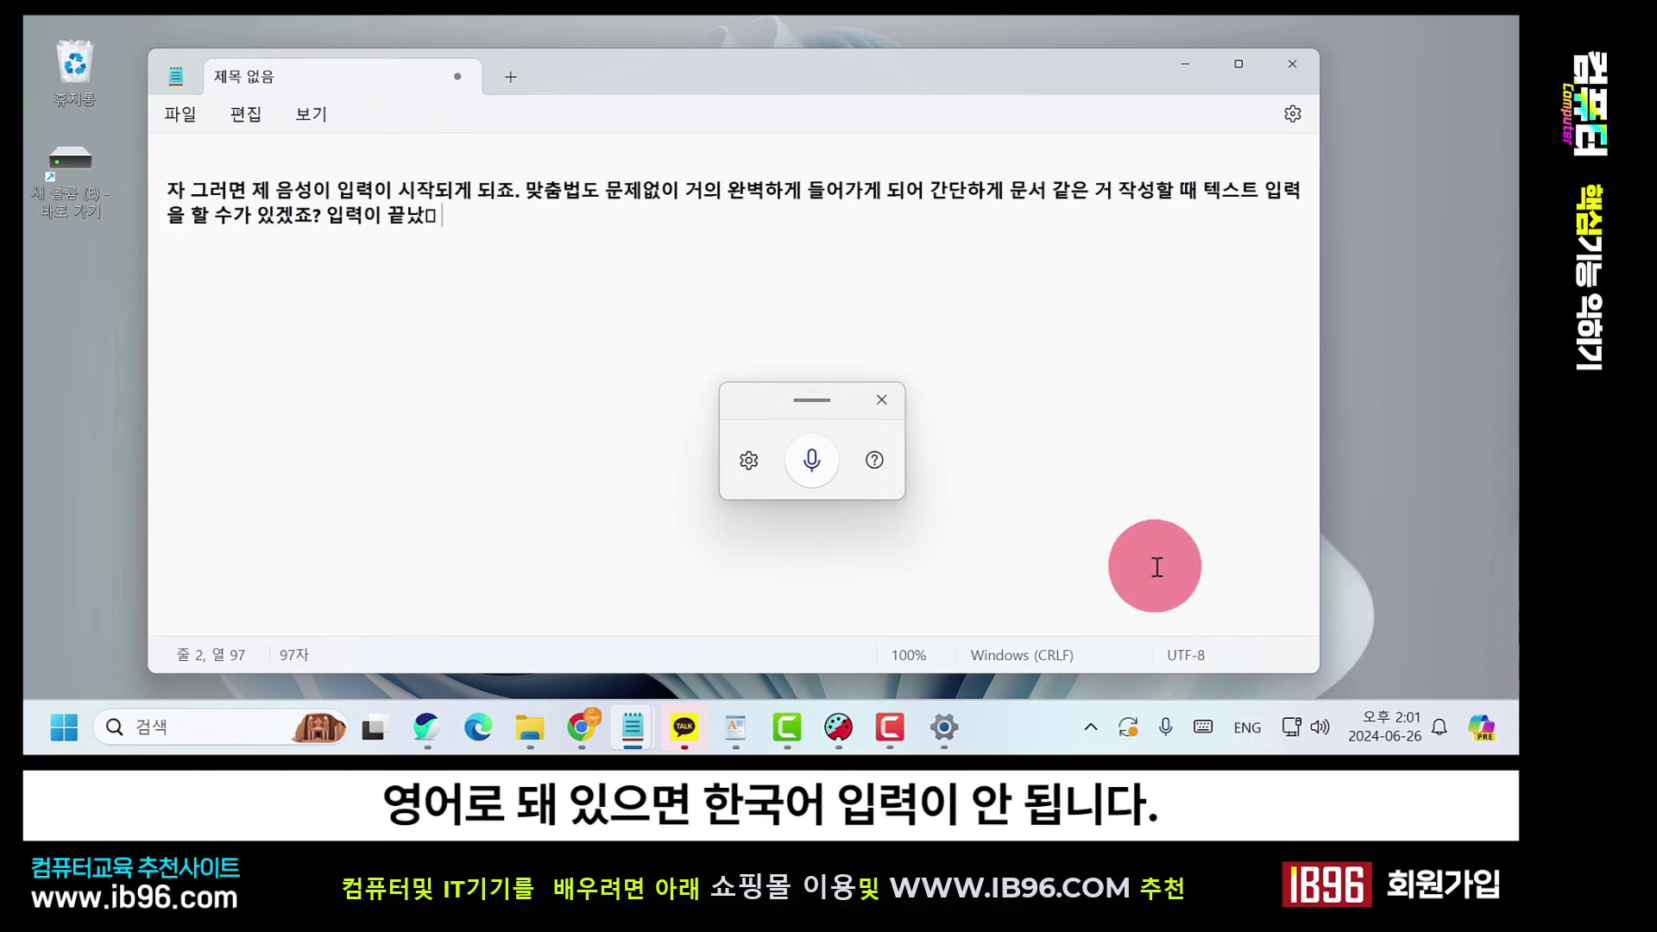
Append the test text "cxgh fgj ghj ghj gc" to the dictated passage and try switching to Hangul input.
{"action": "type", "text": "cxgh fg"}
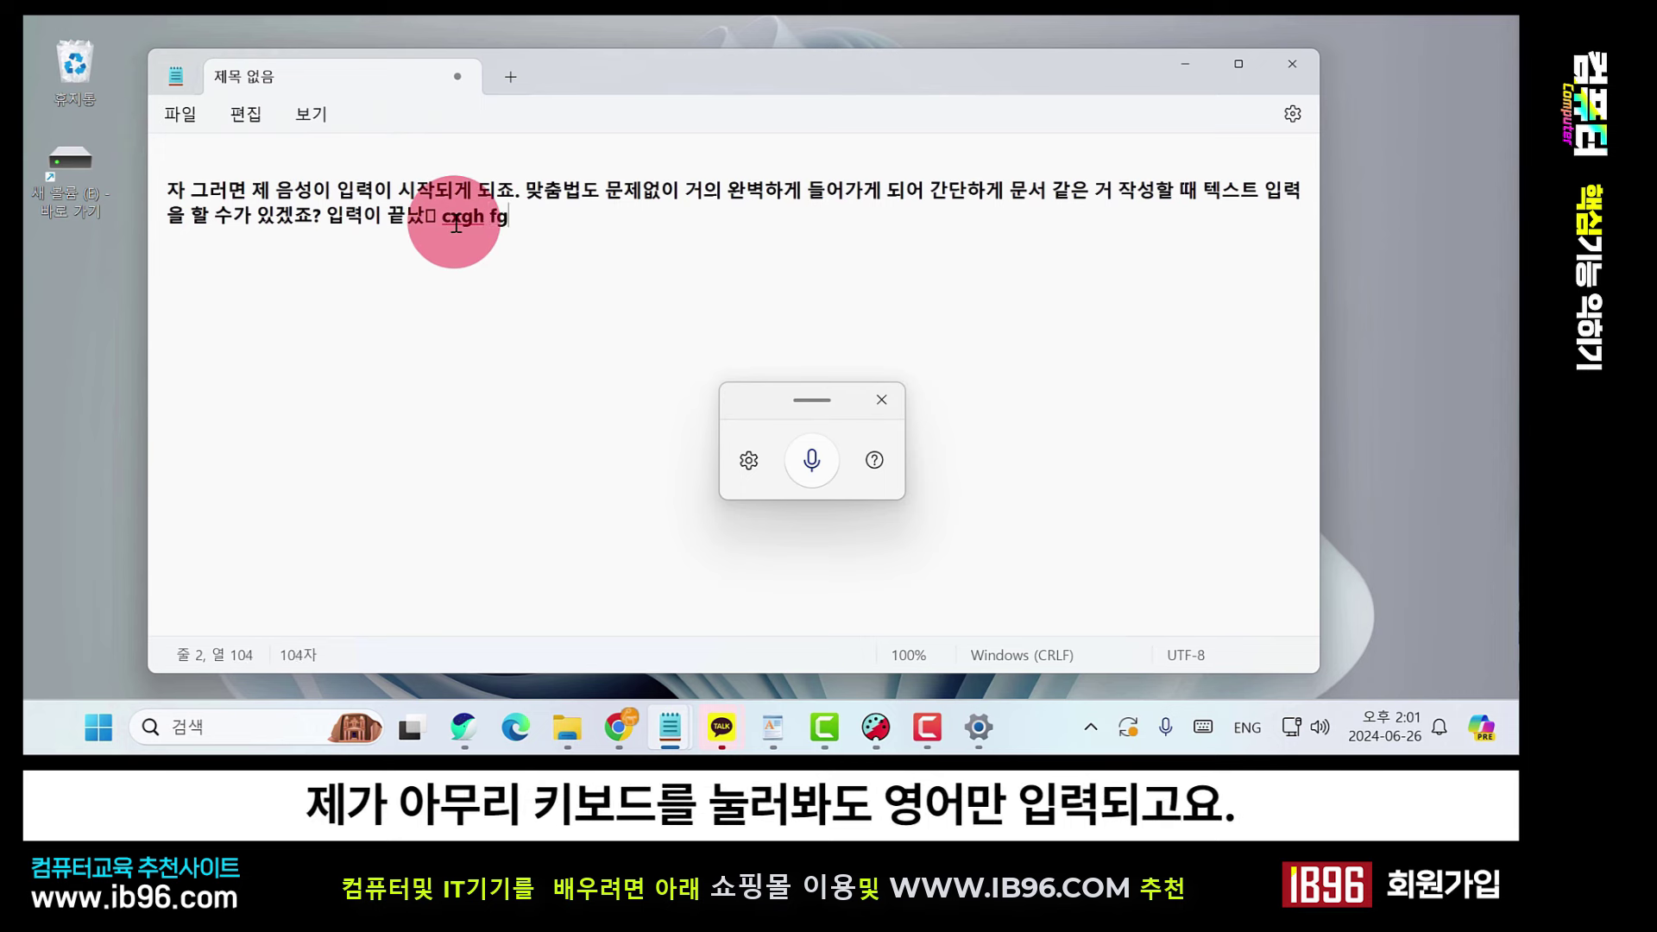
{"action": "type", "text": "j ghj ghj gc"}
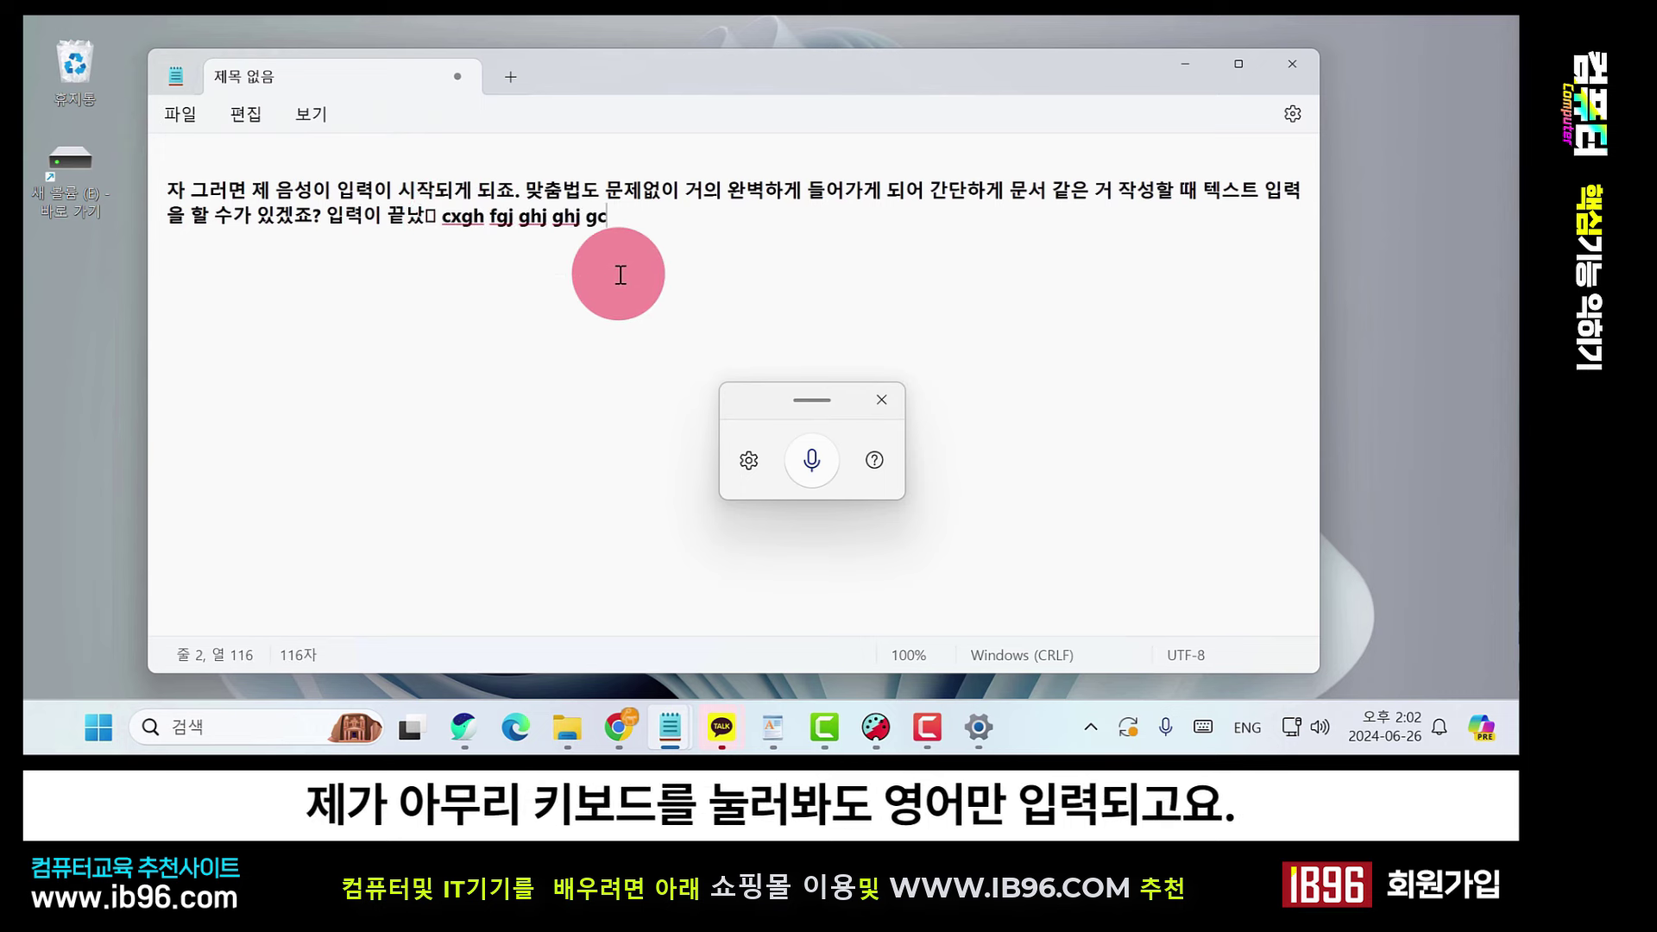
{"action": "key", "text": "alt"}
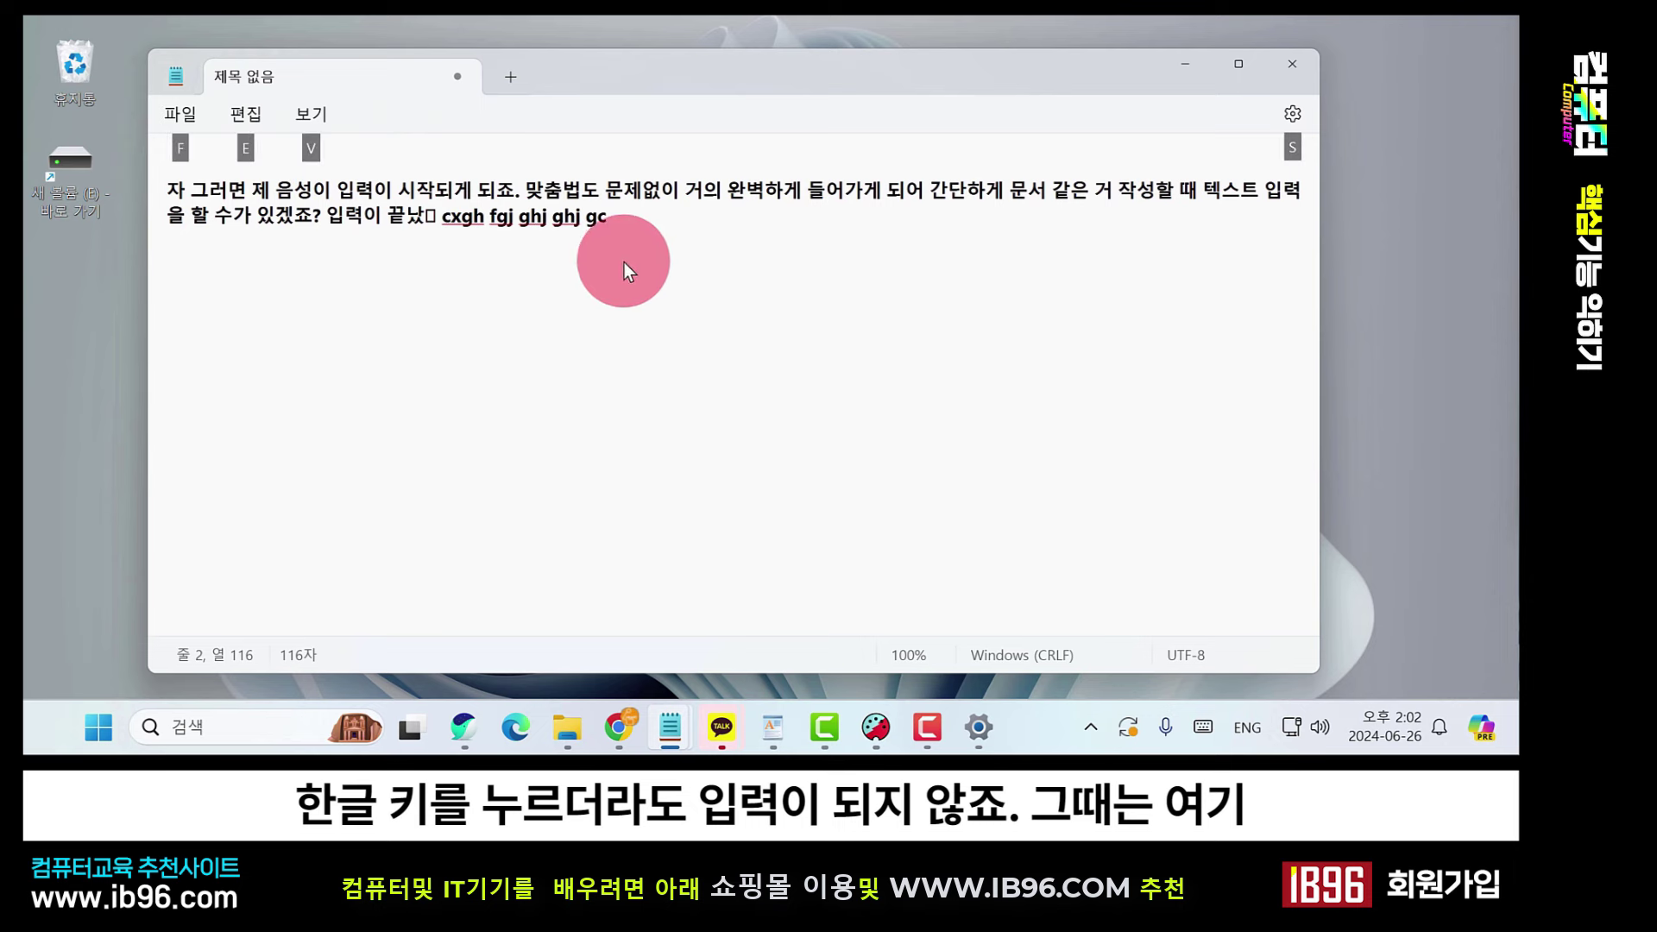
Switch the keyboard layout to Korean (한국어, Microsoft 입력기) and append a few random Hangul characters.
{"action": "left_click", "coordinate": [1261, 733]}
{"action": "left_click", "coordinate": [1184, 517]}
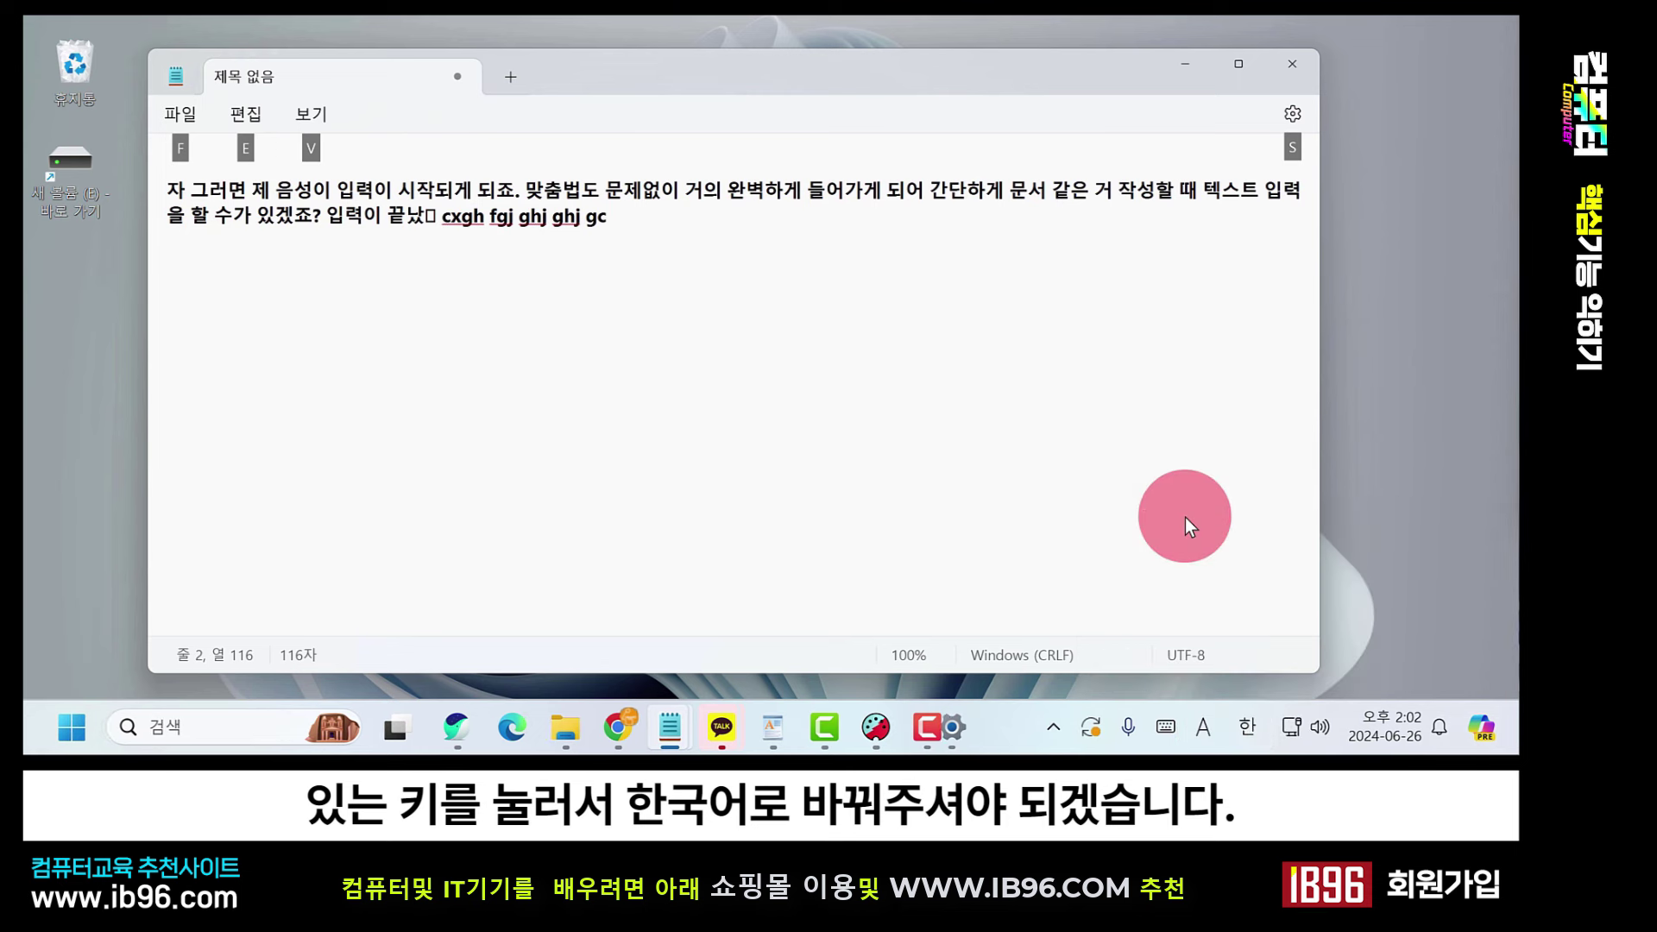
{"action": "key", "text": "f"}
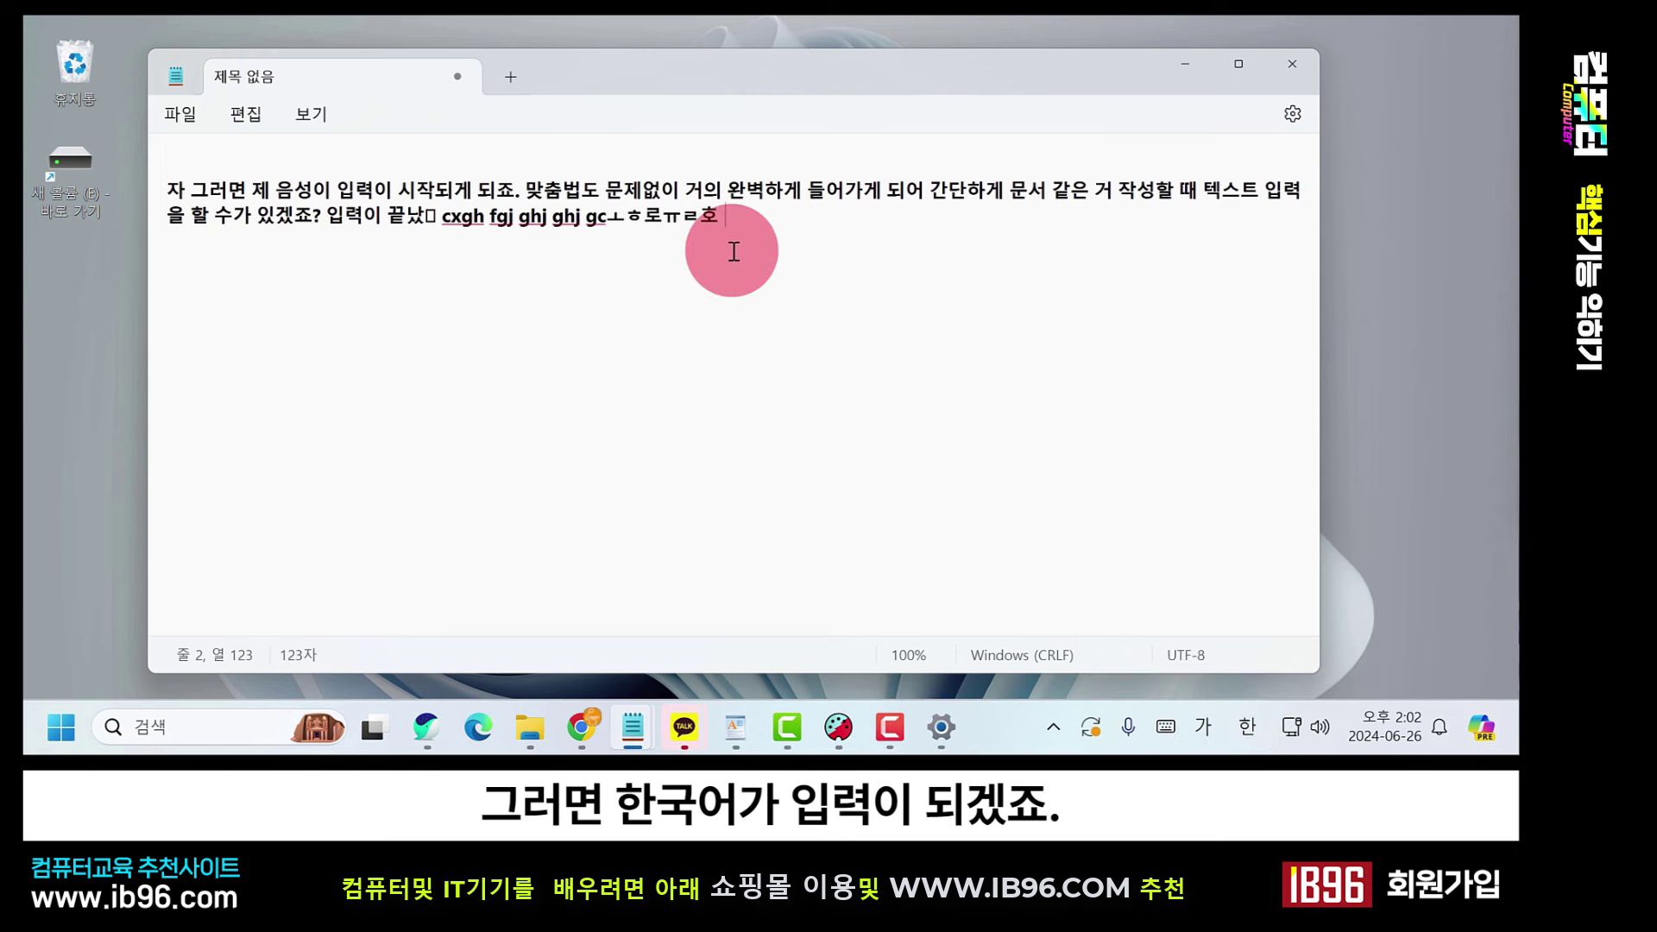
Delete the random Hangul characters at the end of the text.
{"action": "key", "text": "BackSpace"}
{"action": "key", "text": "BackSpace"}
{"action": "key", "text": "BackSpace"}
{"action": "key", "text": "BackSpace"}
{"action": "key", "text": "BackSpace"}
{"action": "key", "text": "BackSpace"}
{"action": "key", "text": "BackSpace"}
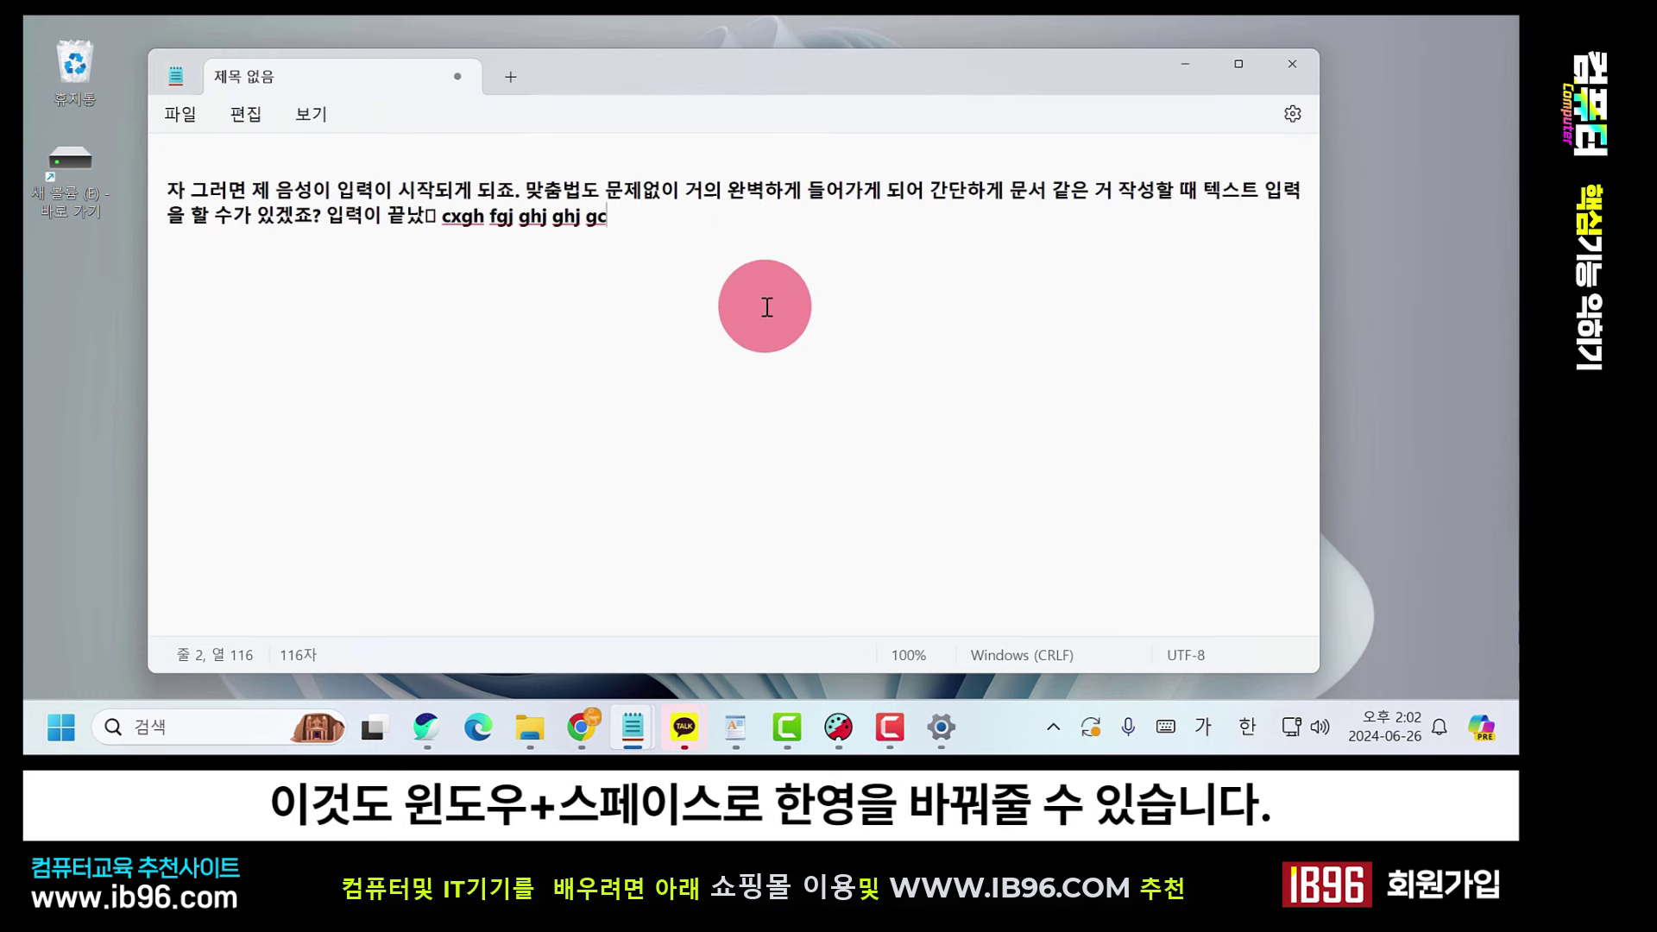
Toggle the keyboard layout to English and back to Korean, and try the Hangul/English mode indicator.
{"action": "key", "text": "super+space"}
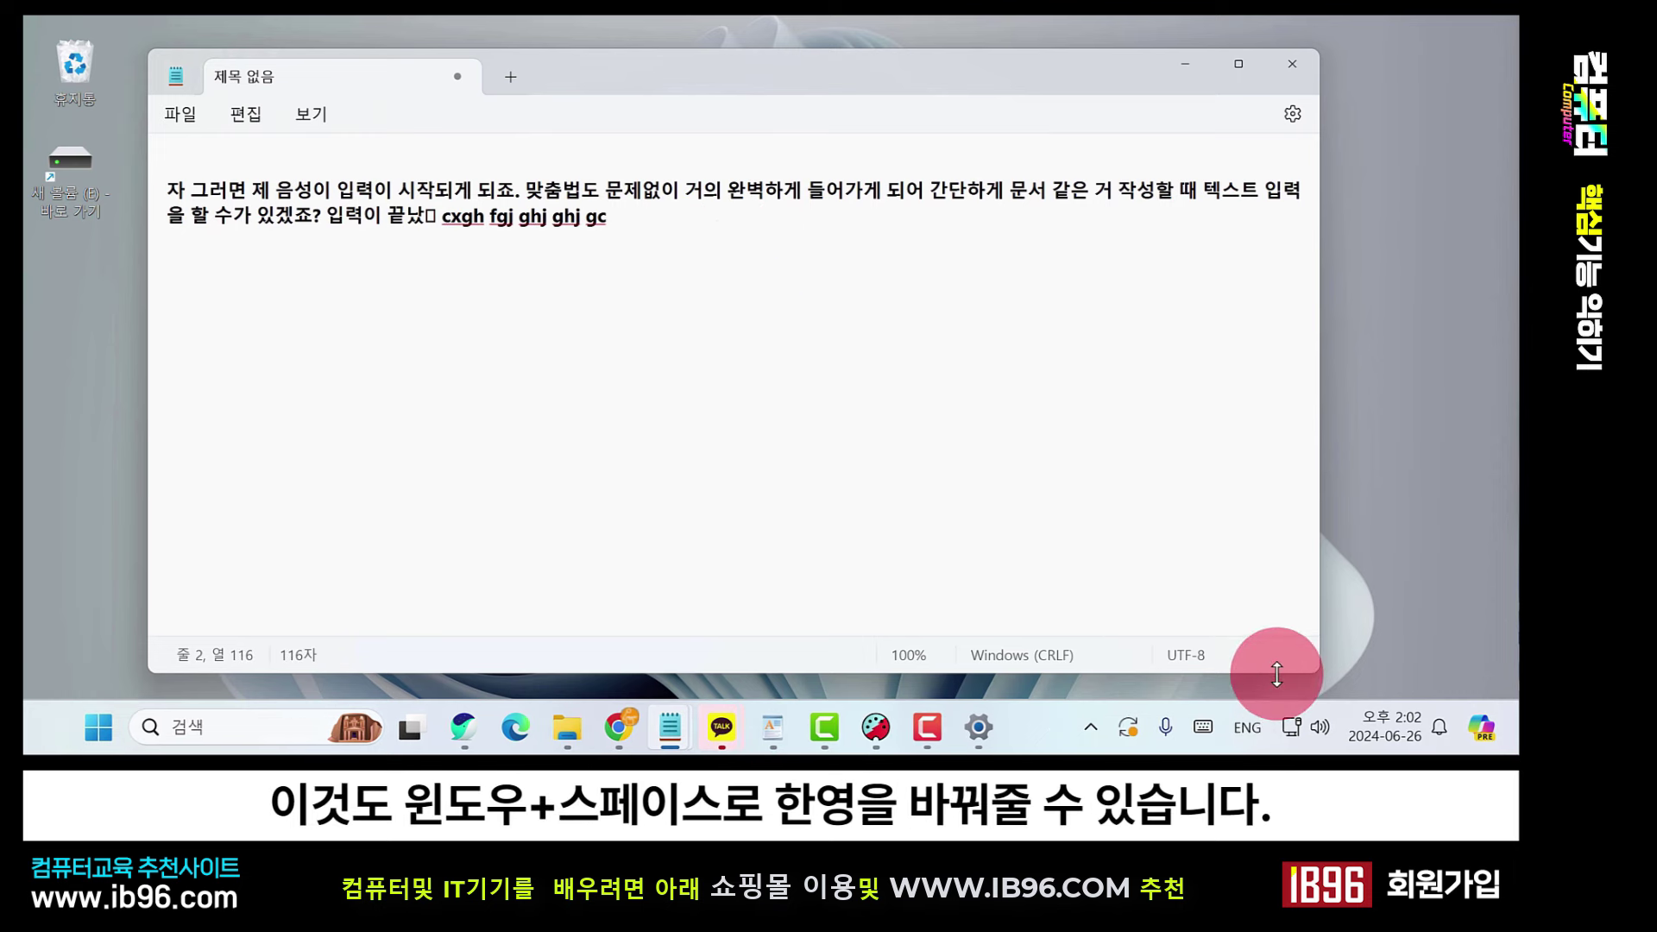
{"action": "key", "text": "super+space"}
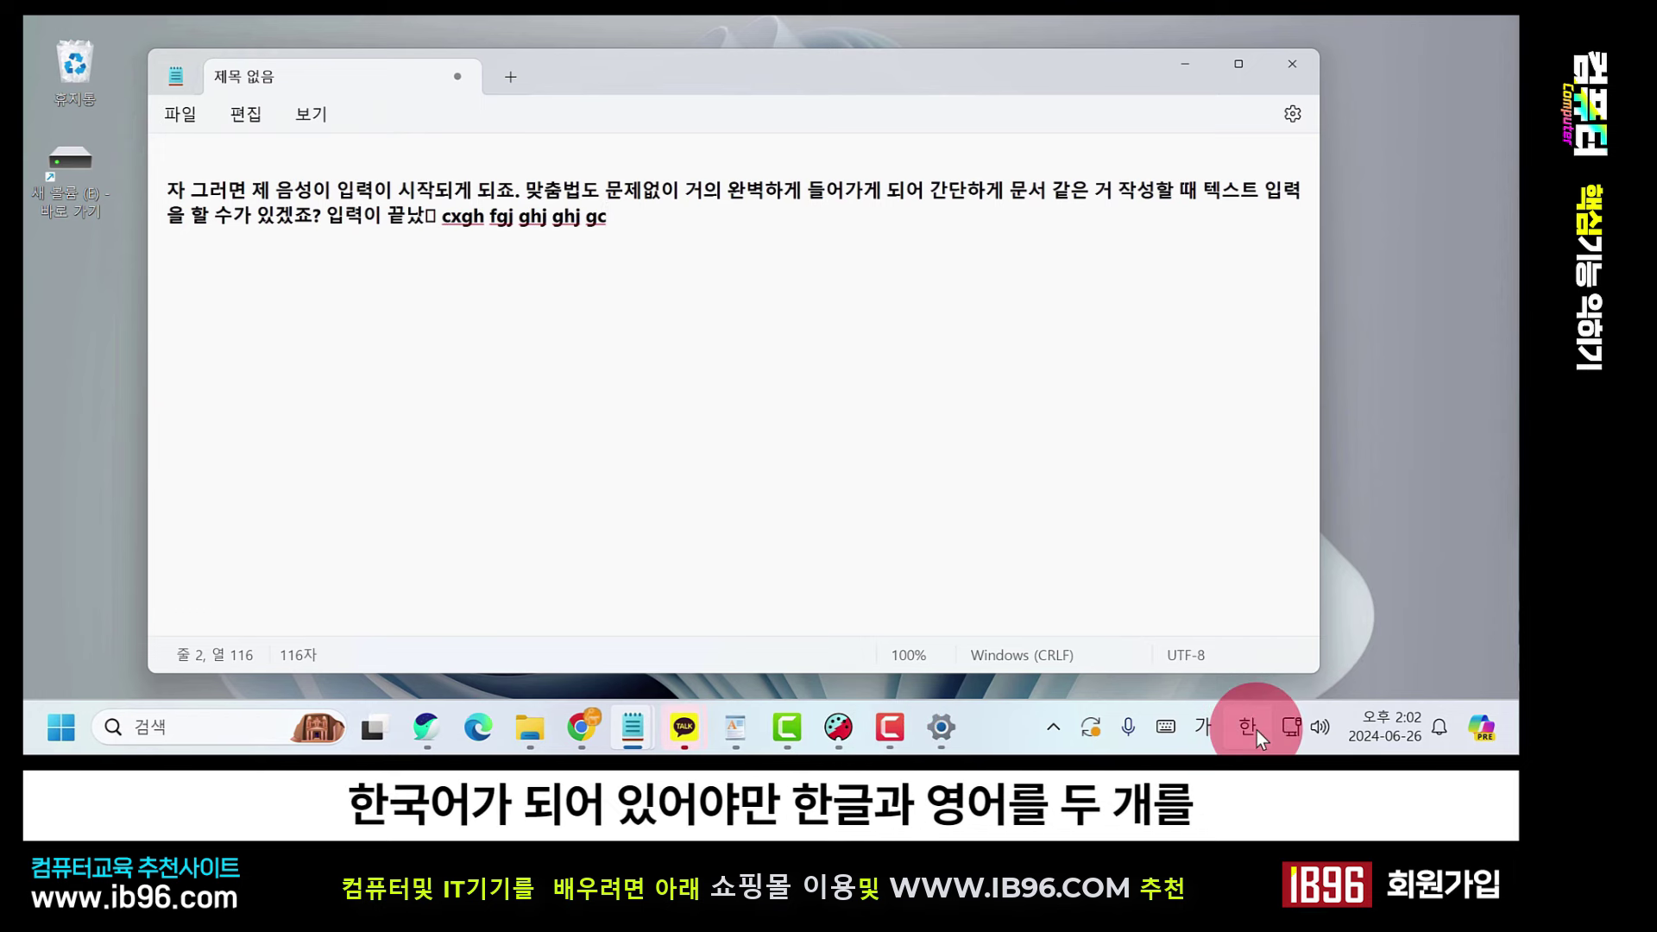
{"action": "left_click", "coordinate": [1208, 727]}
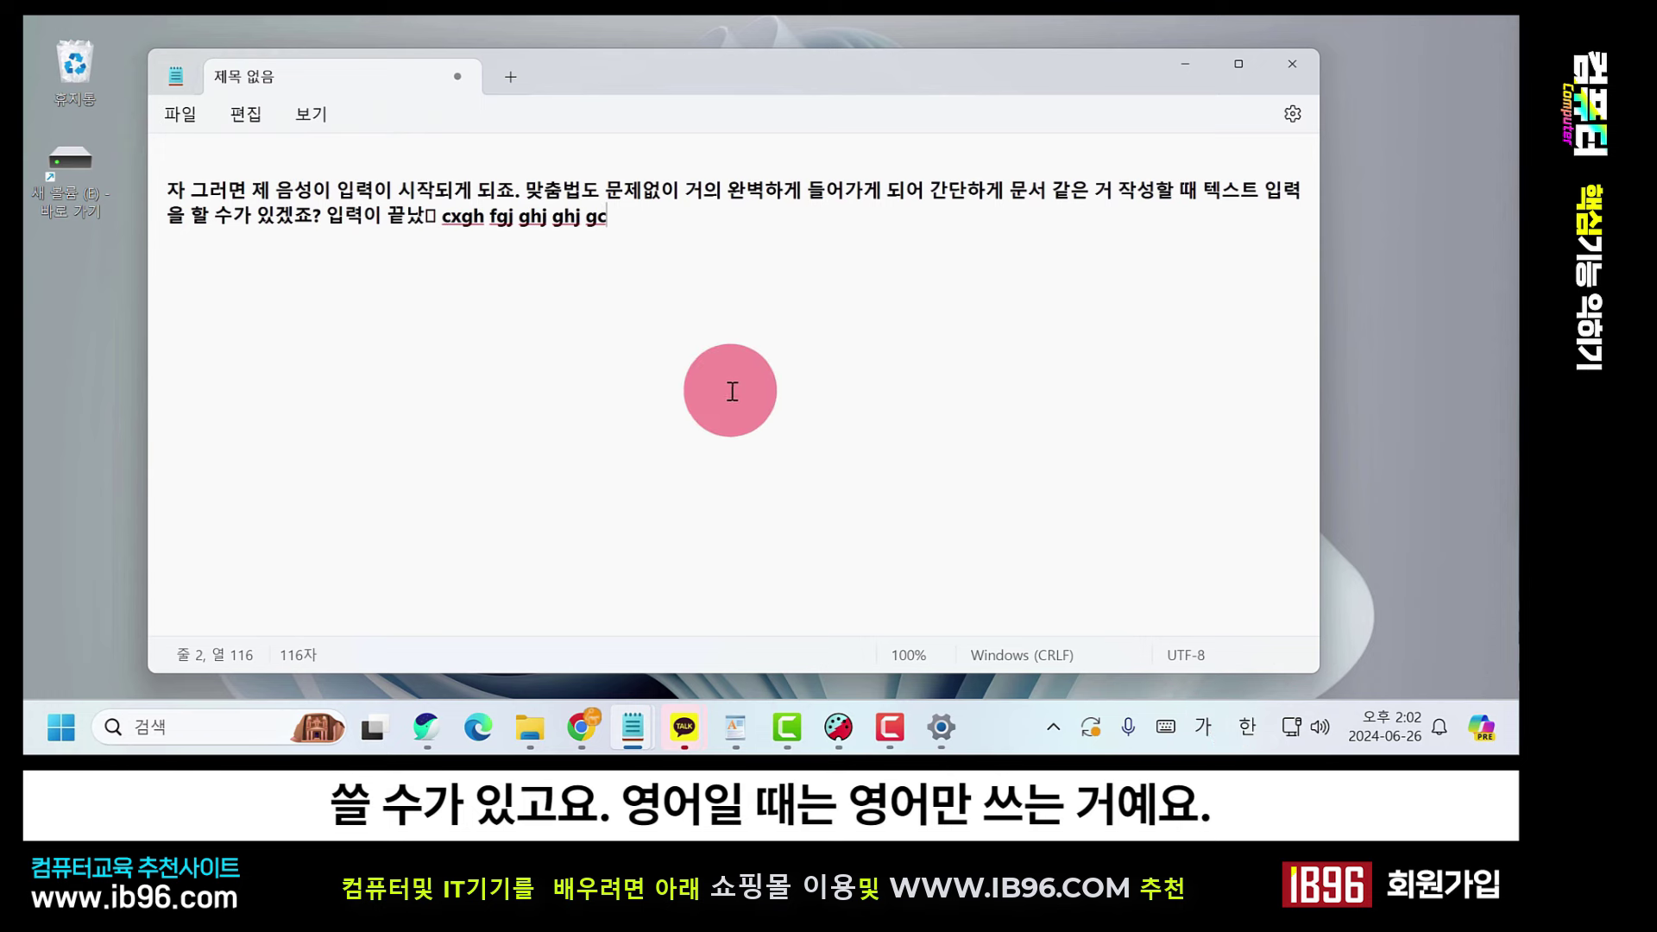
Delete the Latin test text "cxgh fgj ghj ghj gc" after the dictated Korean passage.
{"action": "key", "text": "BackSpace"}
{"action": "key", "text": "BackSpace"}
{"action": "key", "text": "BackSpace"}
{"action": "key", "text": "BackSpace"}
{"action": "key", "text": "BackSpace"}
{"action": "key", "text": "BackSpace"}
{"action": "key", "text": "BackSpace"}
{"action": "key", "text": "BackSpace"}
{"action": "key", "text": "BackSpace"}
{"action": "key", "text": "BackSpace"}
{"action": "key", "text": "BackSpace"}
{"action": "key", "text": "BackSpace"}
{"action": "key", "text": "BackSpace"}
{"action": "key", "text": "BackSpace"}
{"action": "key", "text": "BackSpace"}
{"action": "key", "text": "BackSpace"}
{"action": "key", "text": "BackSpace"}
{"action": "key", "text": "BackSpace"}
{"action": "key", "text": "BackSpace"}
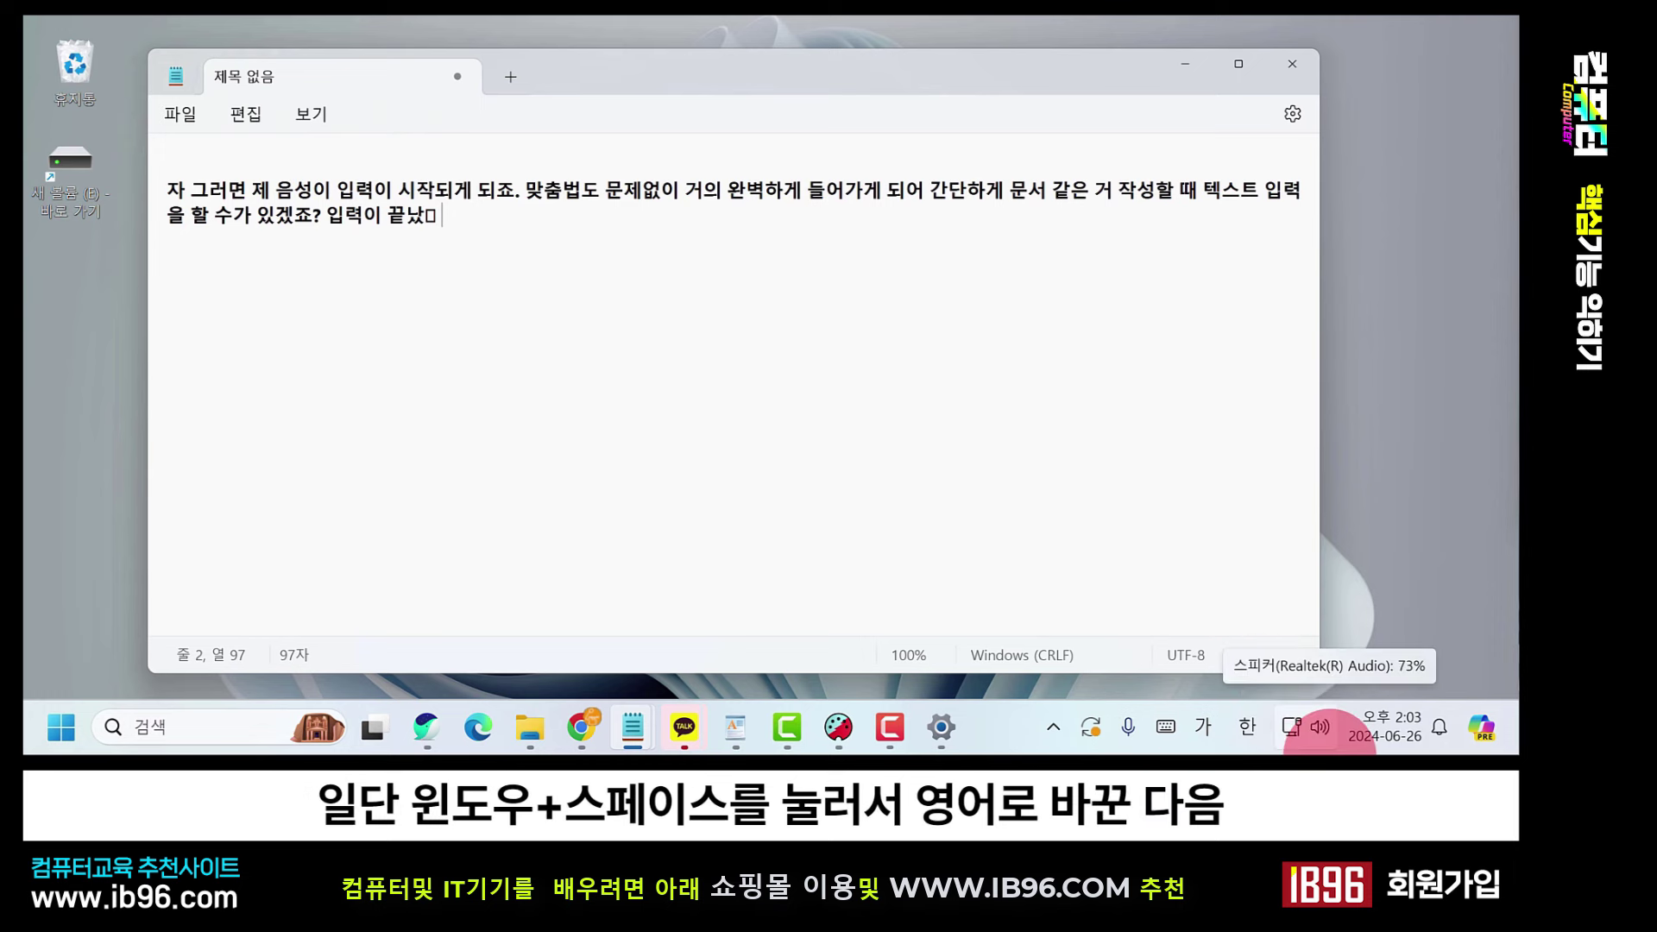
Switch the keyboard layout to English, dictate an English passage about the prince and the glass slipper on a new line, and stop listening.
{"action": "key", "text": "super+space"}
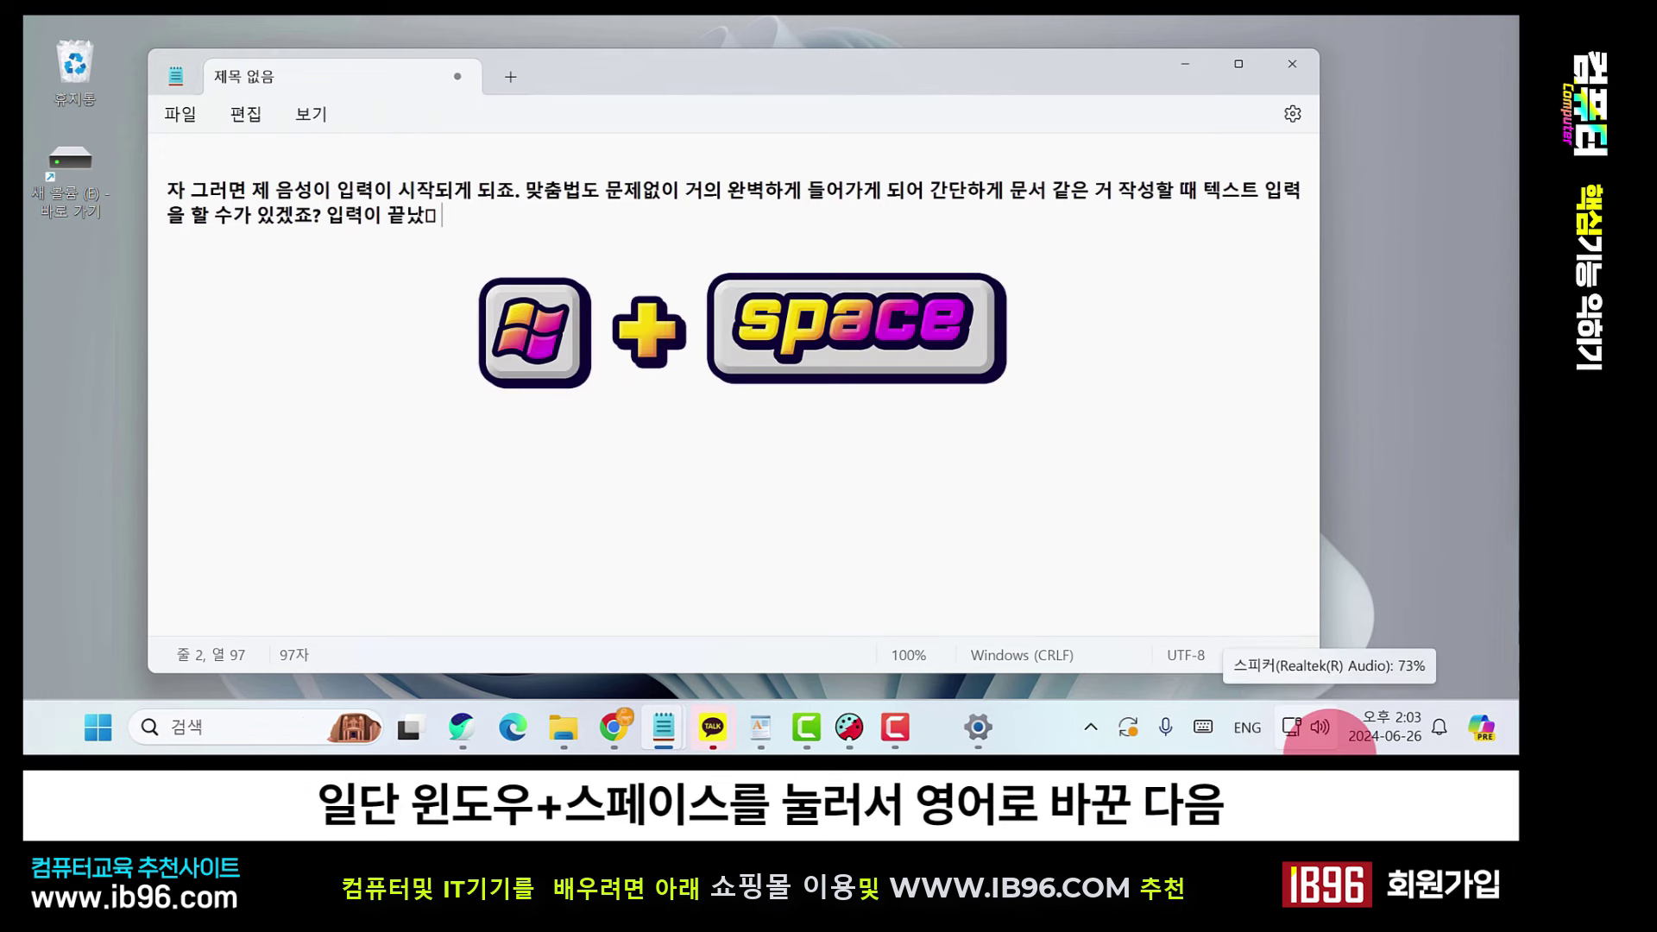
{"action": "key", "text": "Return"}
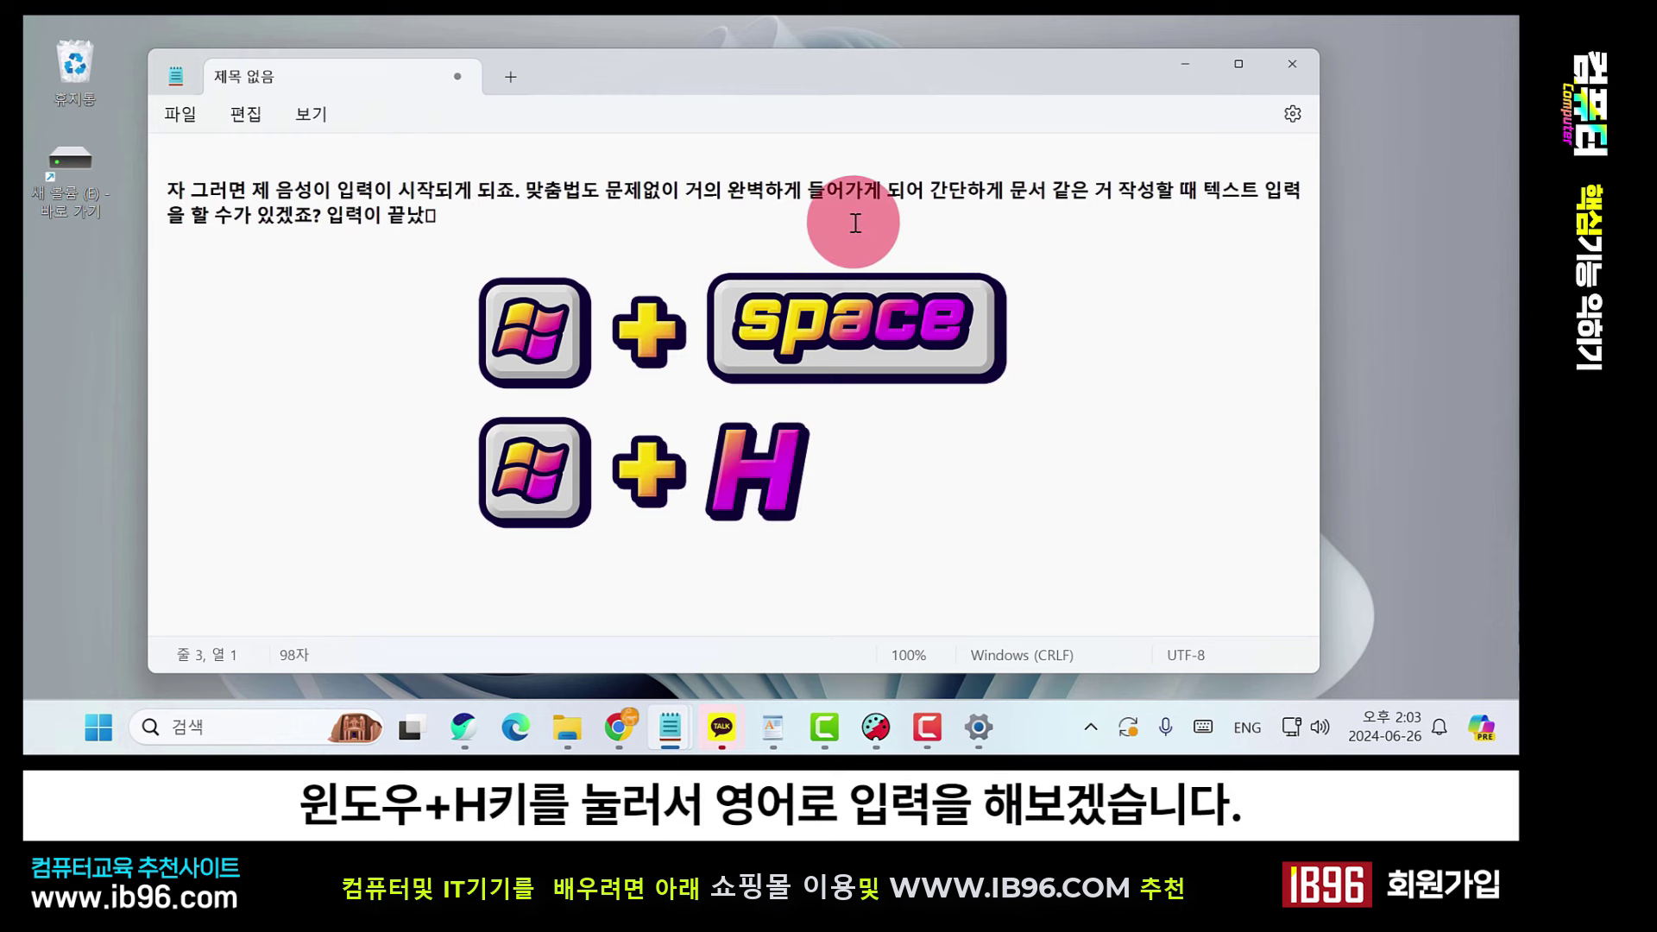
{"action": "key", "text": "super+h"}
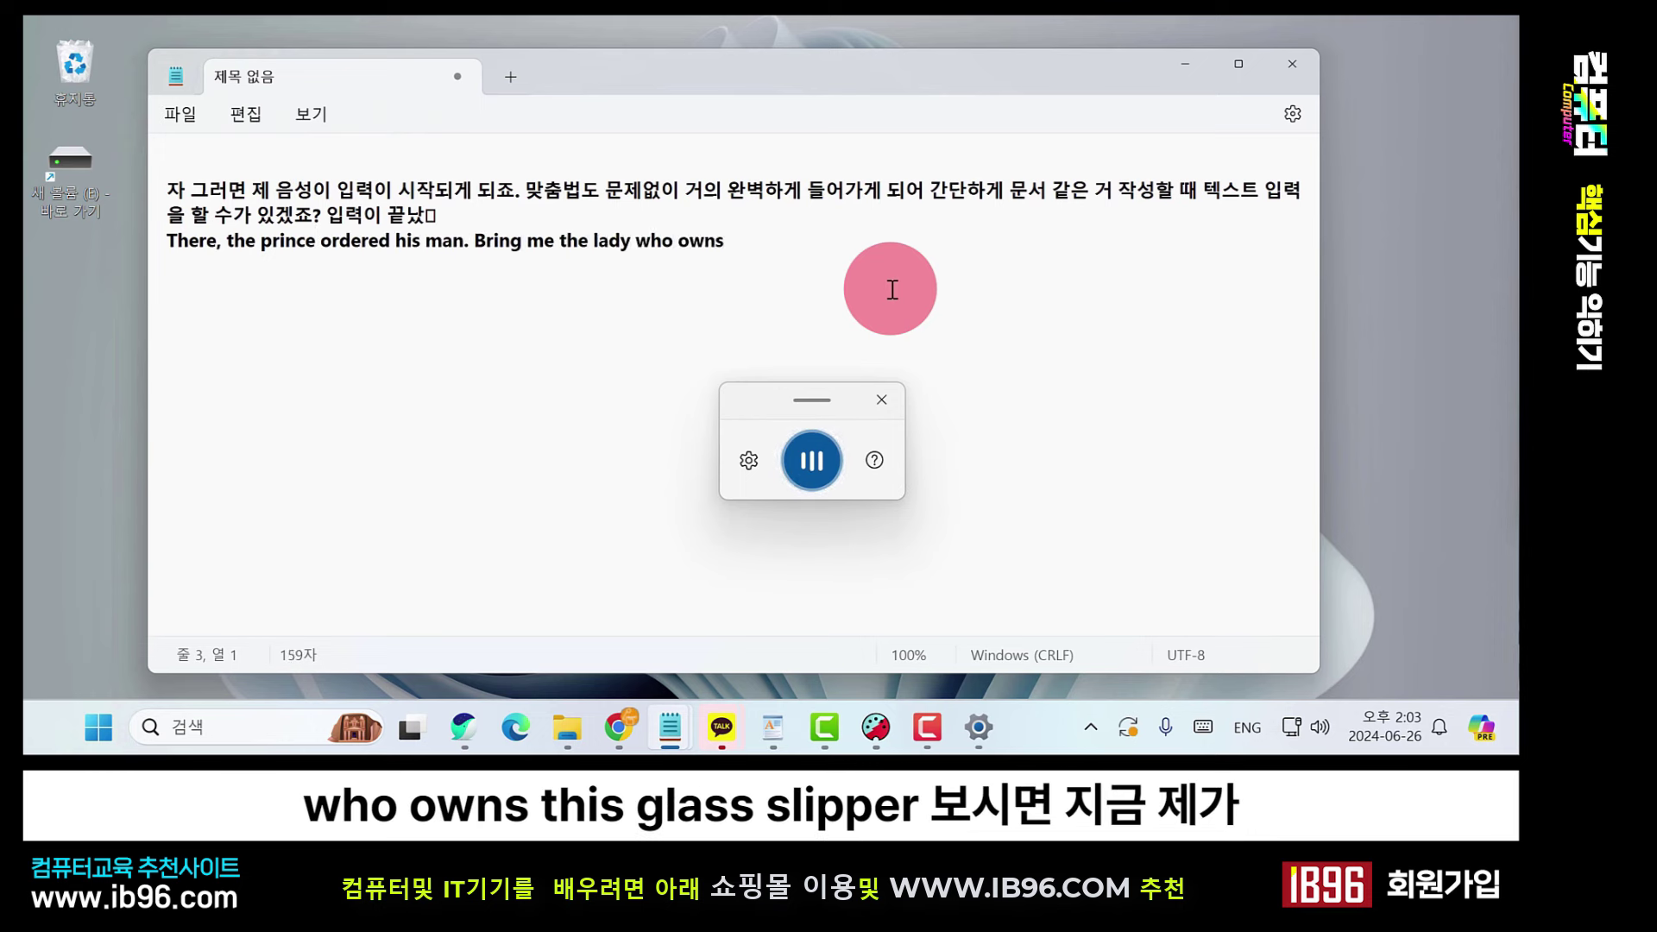
{"action": "left_click", "coordinate": [830, 476]}
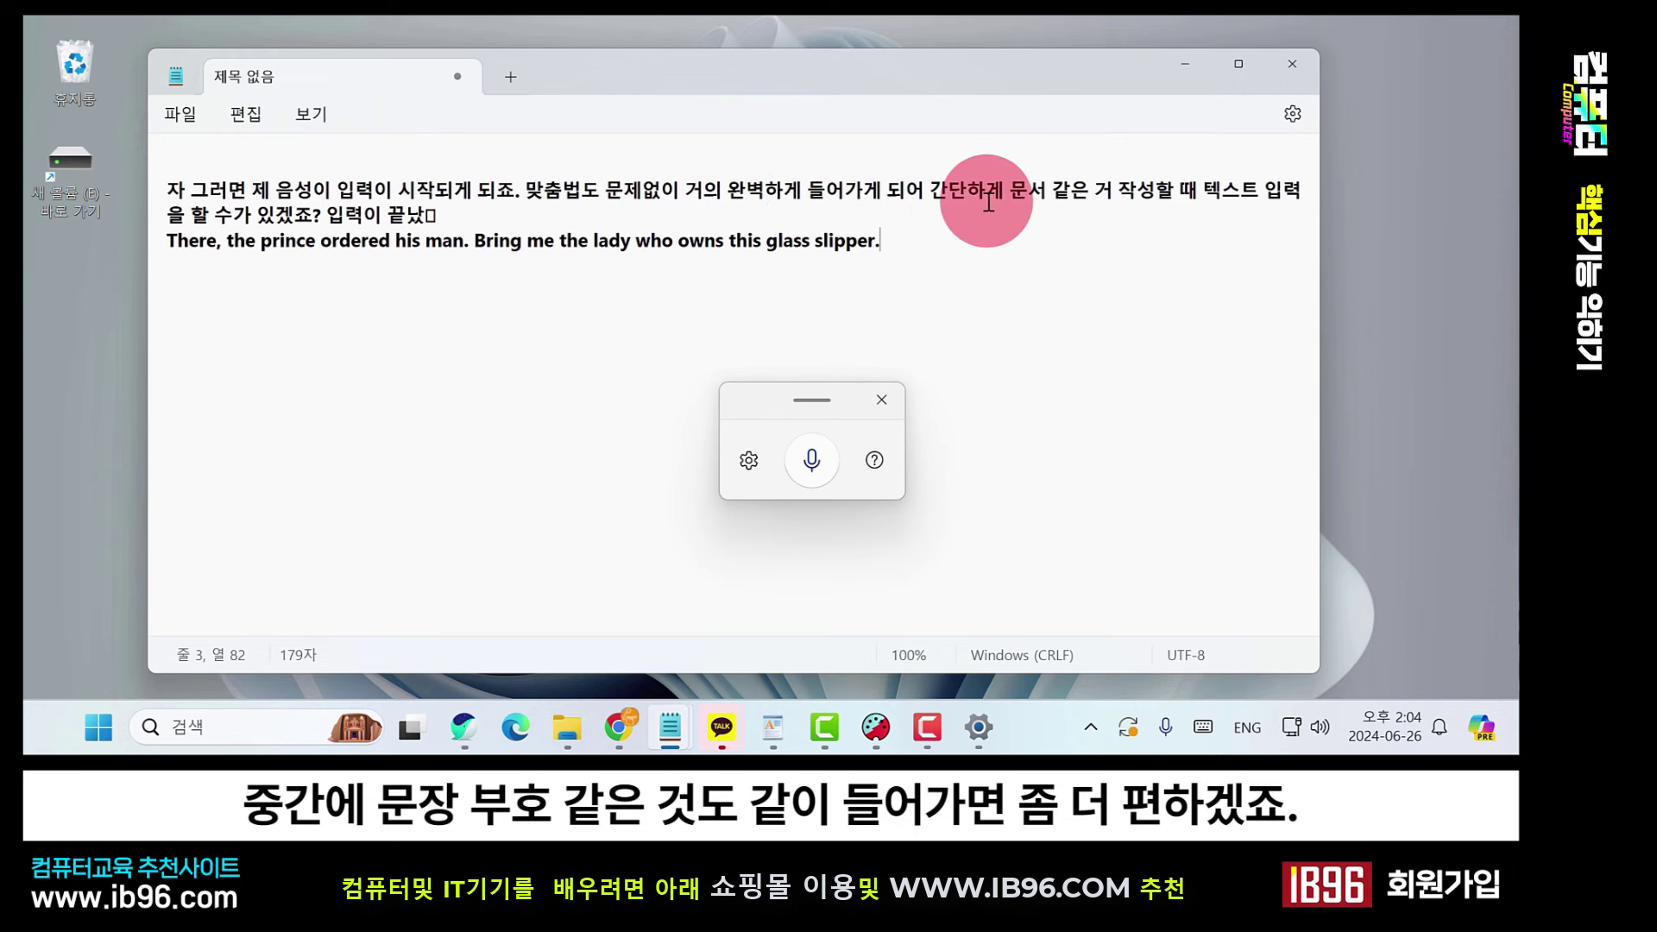
Examine the voice typing settings for automatic punctuation (자동 문장 부호) and default microphone selection (기본 마이크 선택), and close them.
{"action": "left_click", "coordinate": [748, 462]}
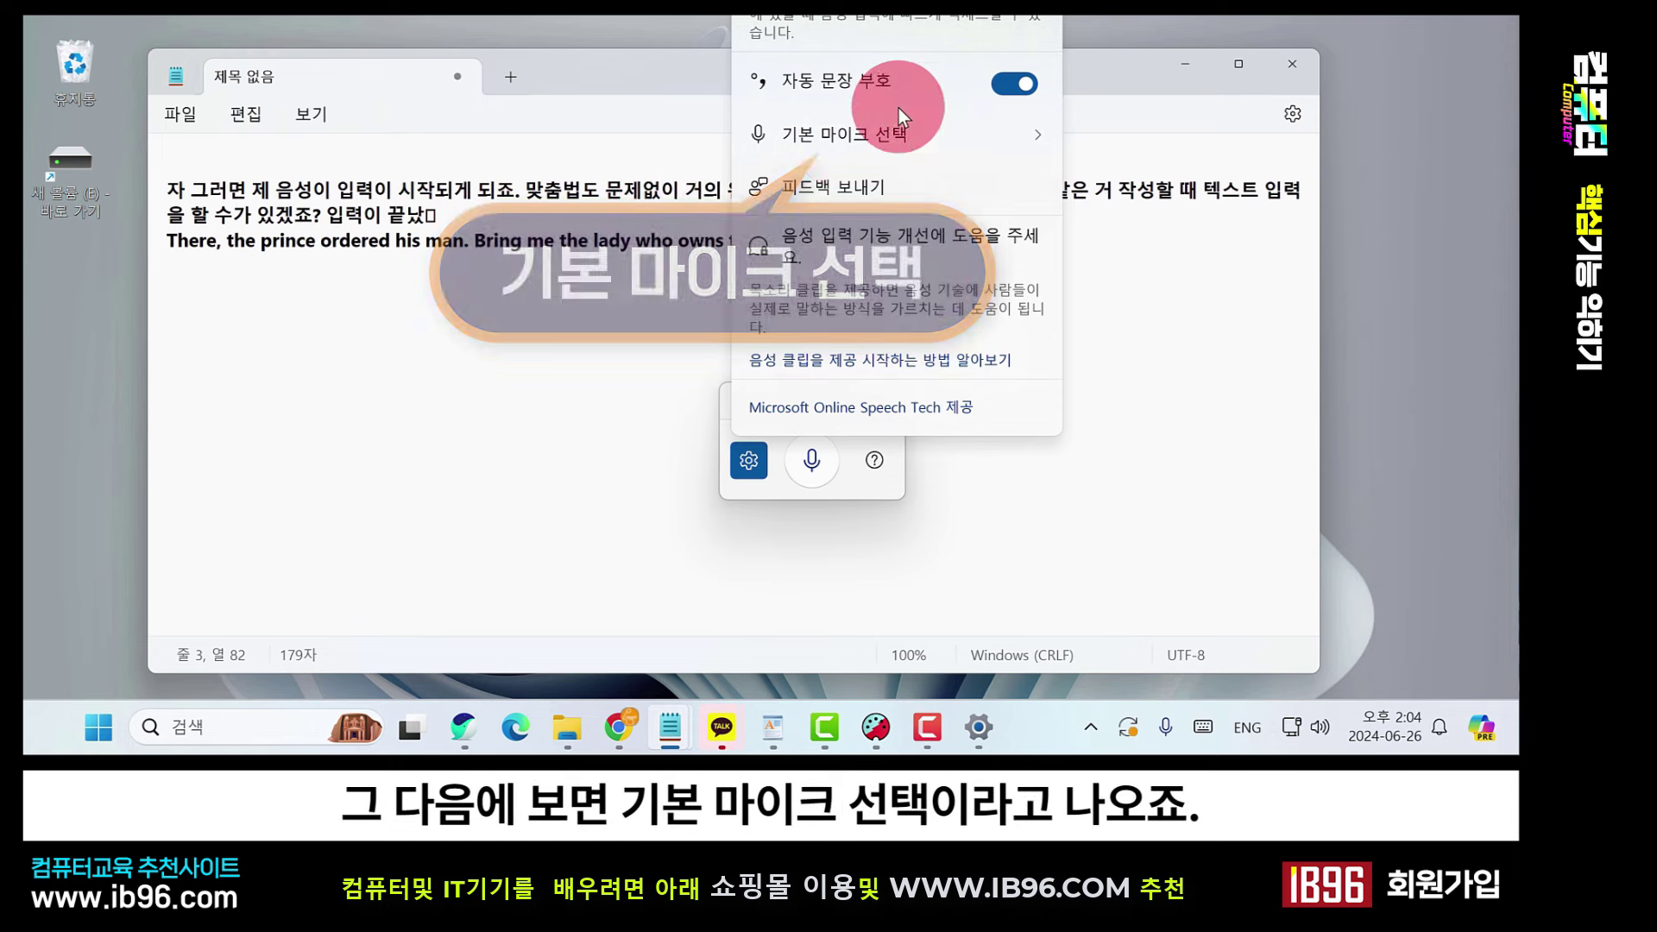
{"action": "mouse_move", "coordinate": [834, 139]}
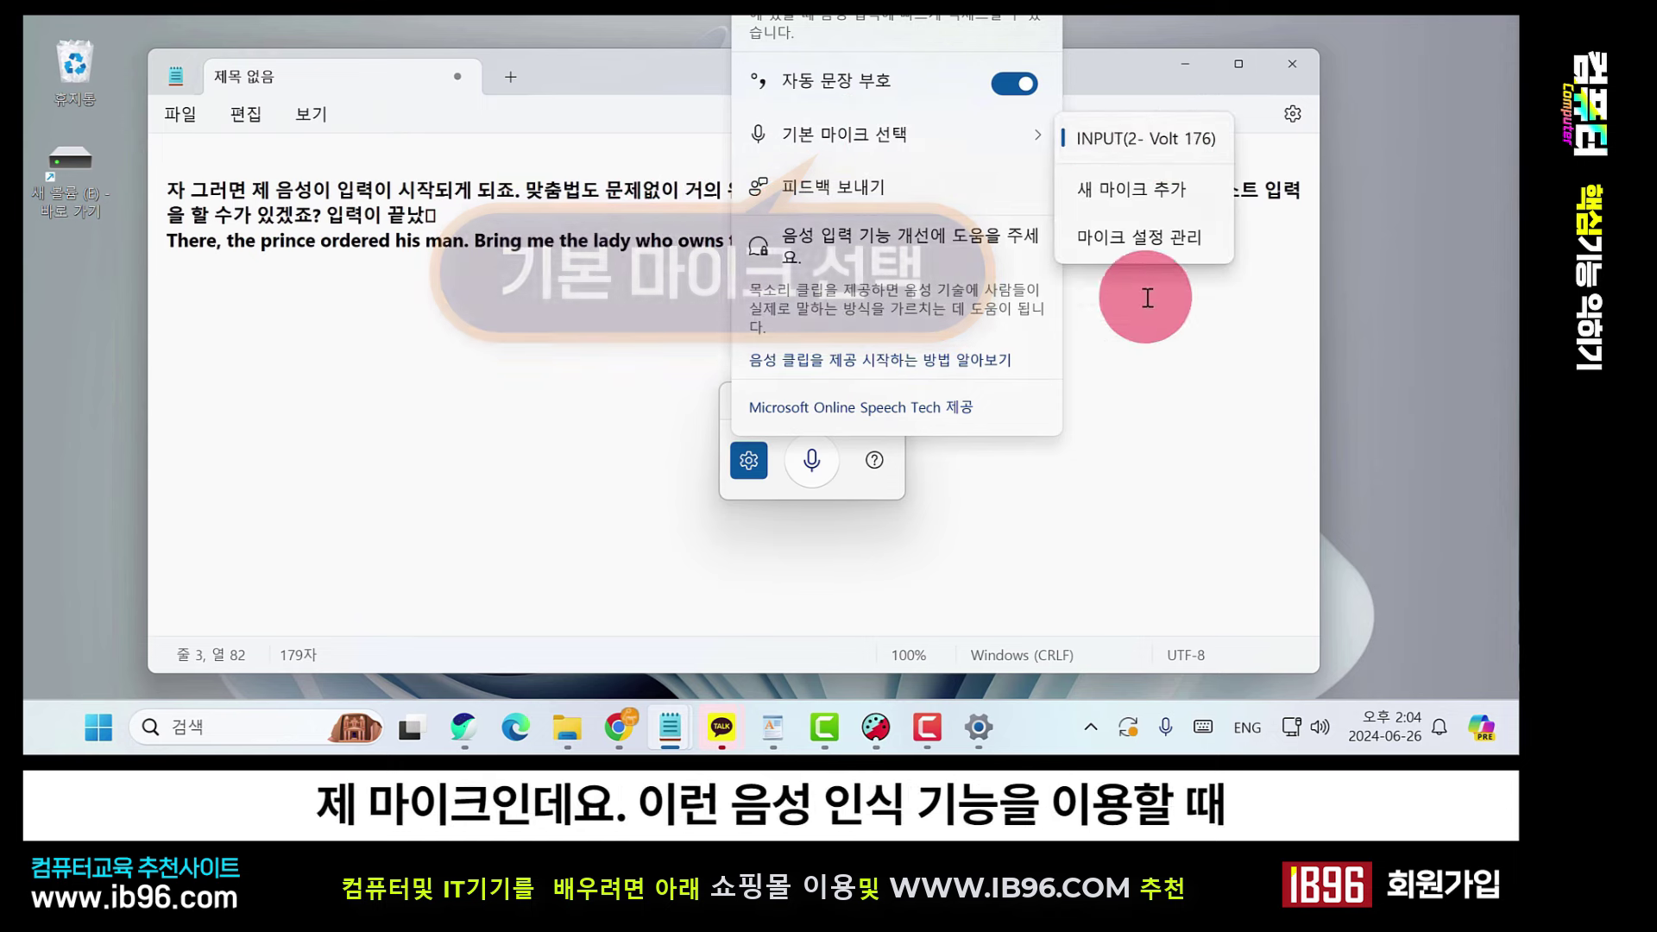
{"action": "left_click", "coordinate": [878, 495]}
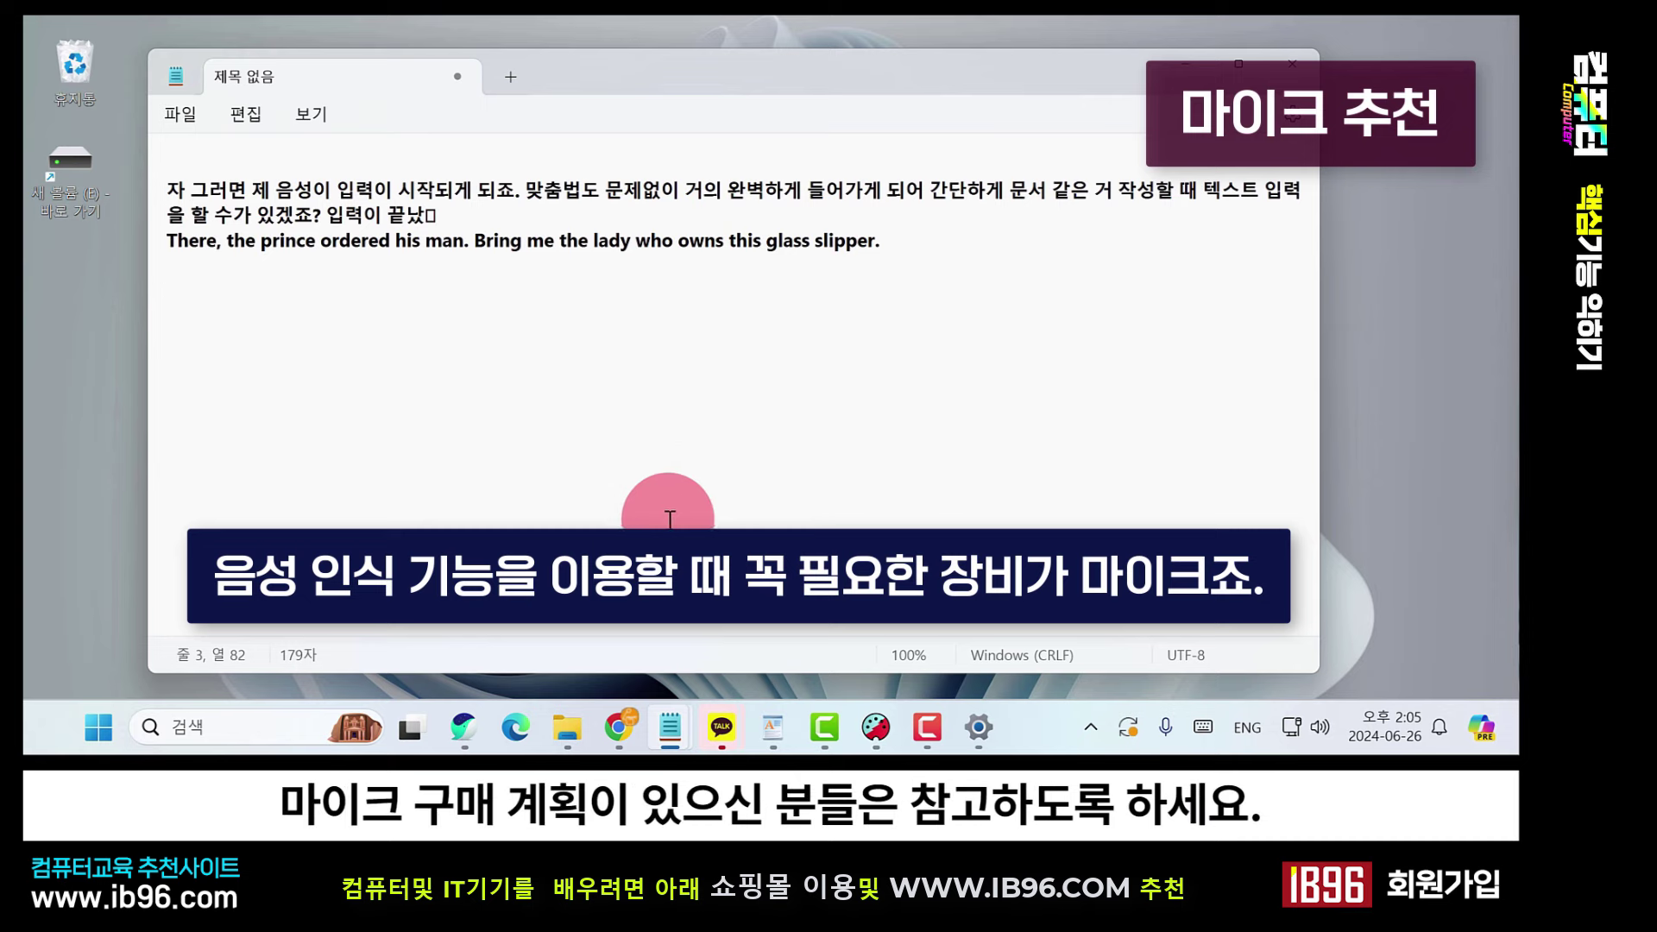
Switch to Chrome, look through Coupang's results for "usb 마이크" and open the 필라 컴소닉 고감도 콘덴서 마이크 CM-700USB product page.
{"action": "left_click", "coordinate": [617, 727]}
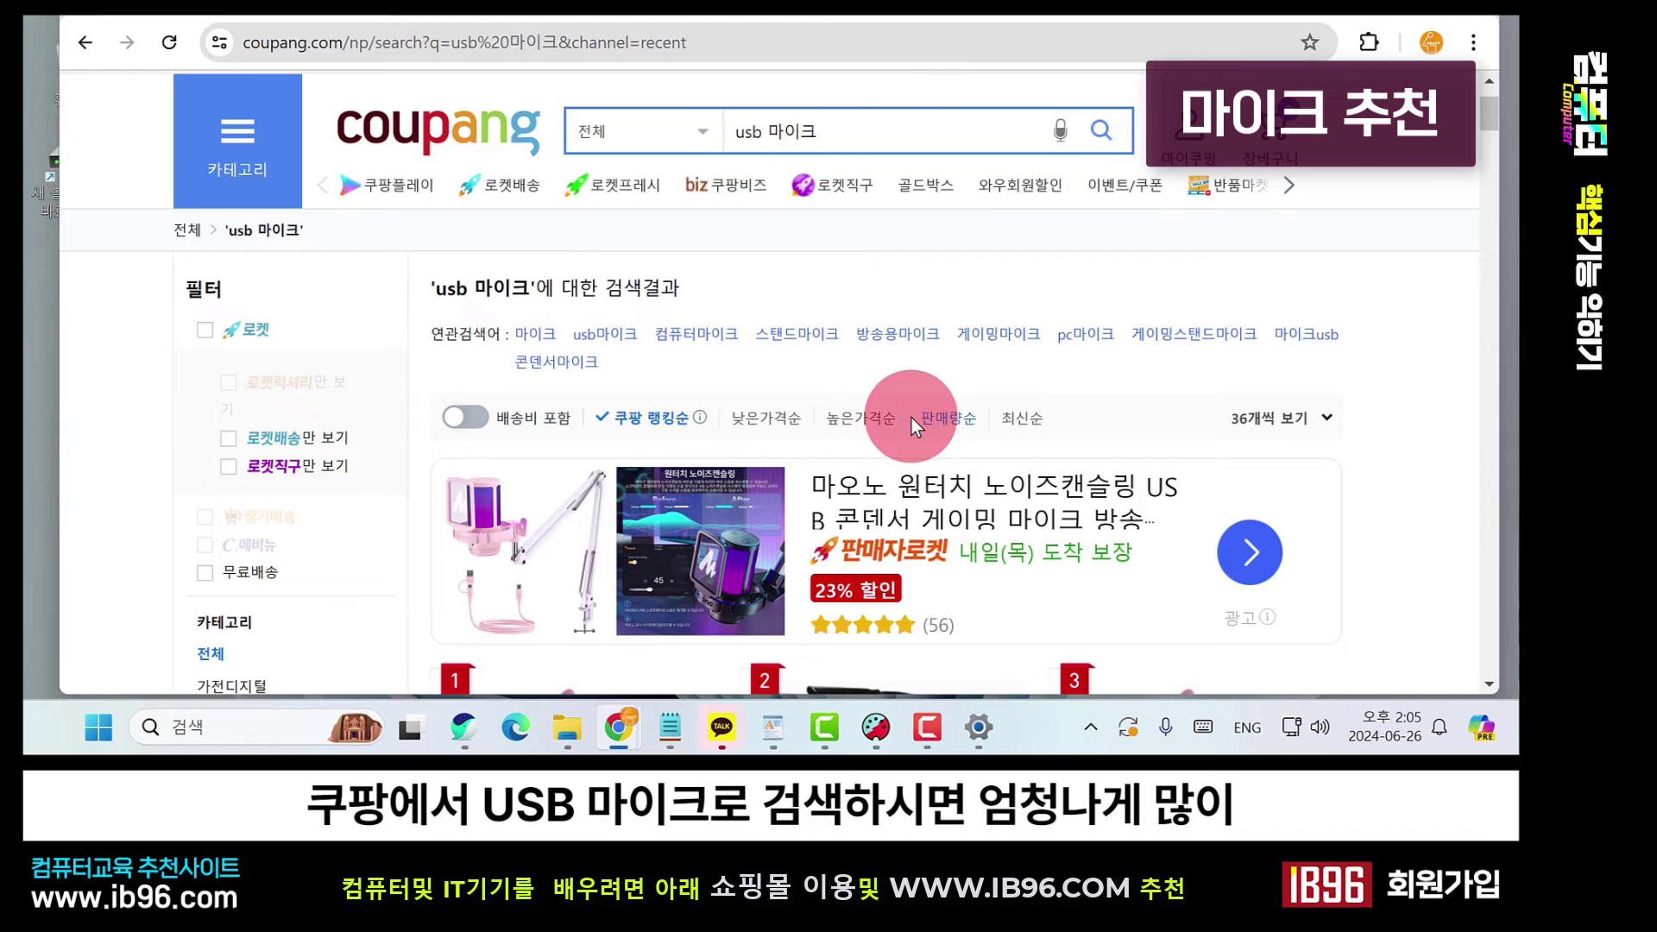
{"action": "scroll", "coordinate": [912, 419], "scroll_direction": "down", "scroll_amount": 10}
{"action": "scroll", "coordinate": [912, 428], "scroll_direction": "up", "scroll_amount": 4}
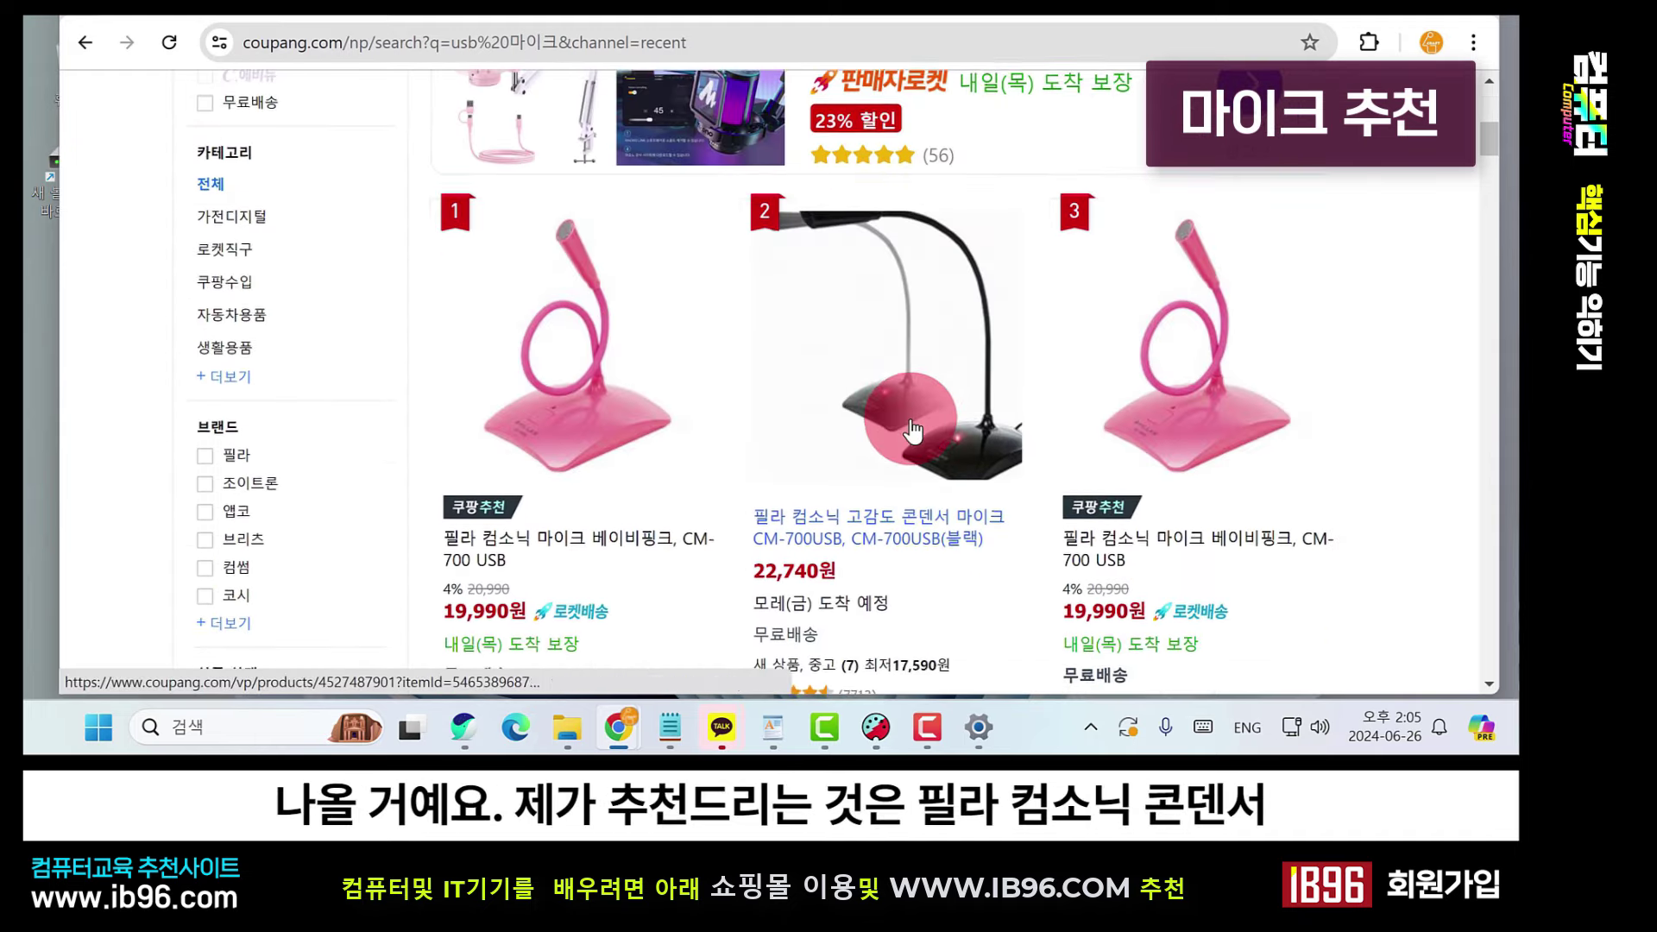
{"action": "scroll", "coordinate": [911, 429], "scroll_direction": "down", "scroll_amount": 1}
{"action": "scroll", "coordinate": [912, 428], "scroll_direction": "up", "scroll_amount": 1}
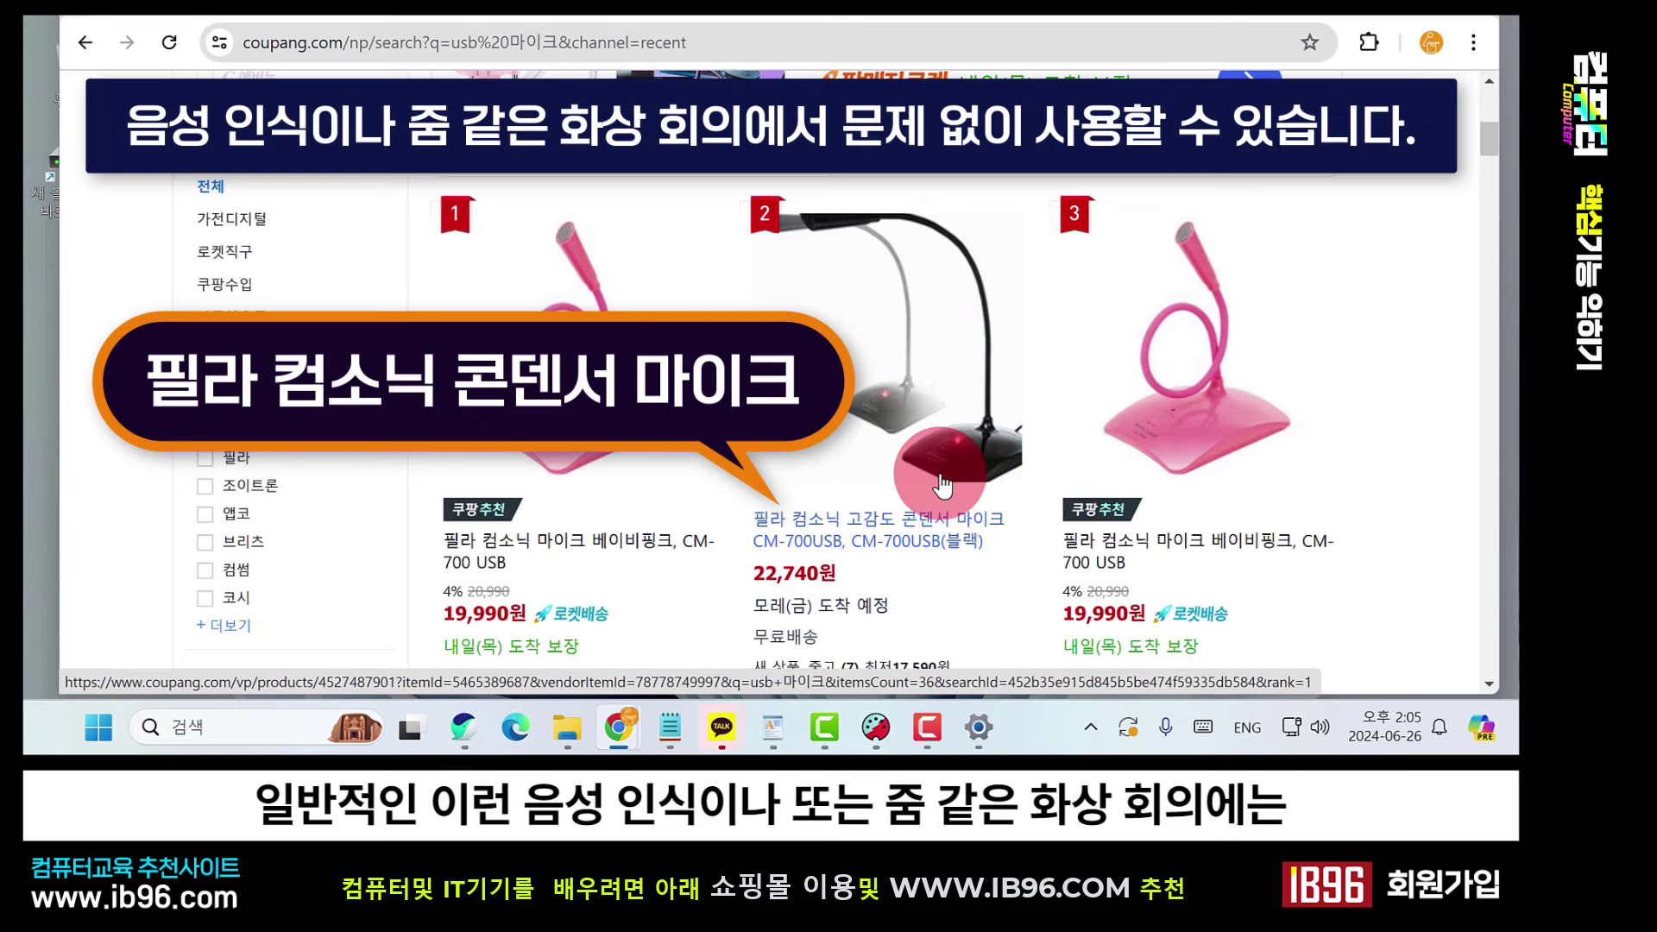
{"action": "left_click", "coordinate": [910, 538]}
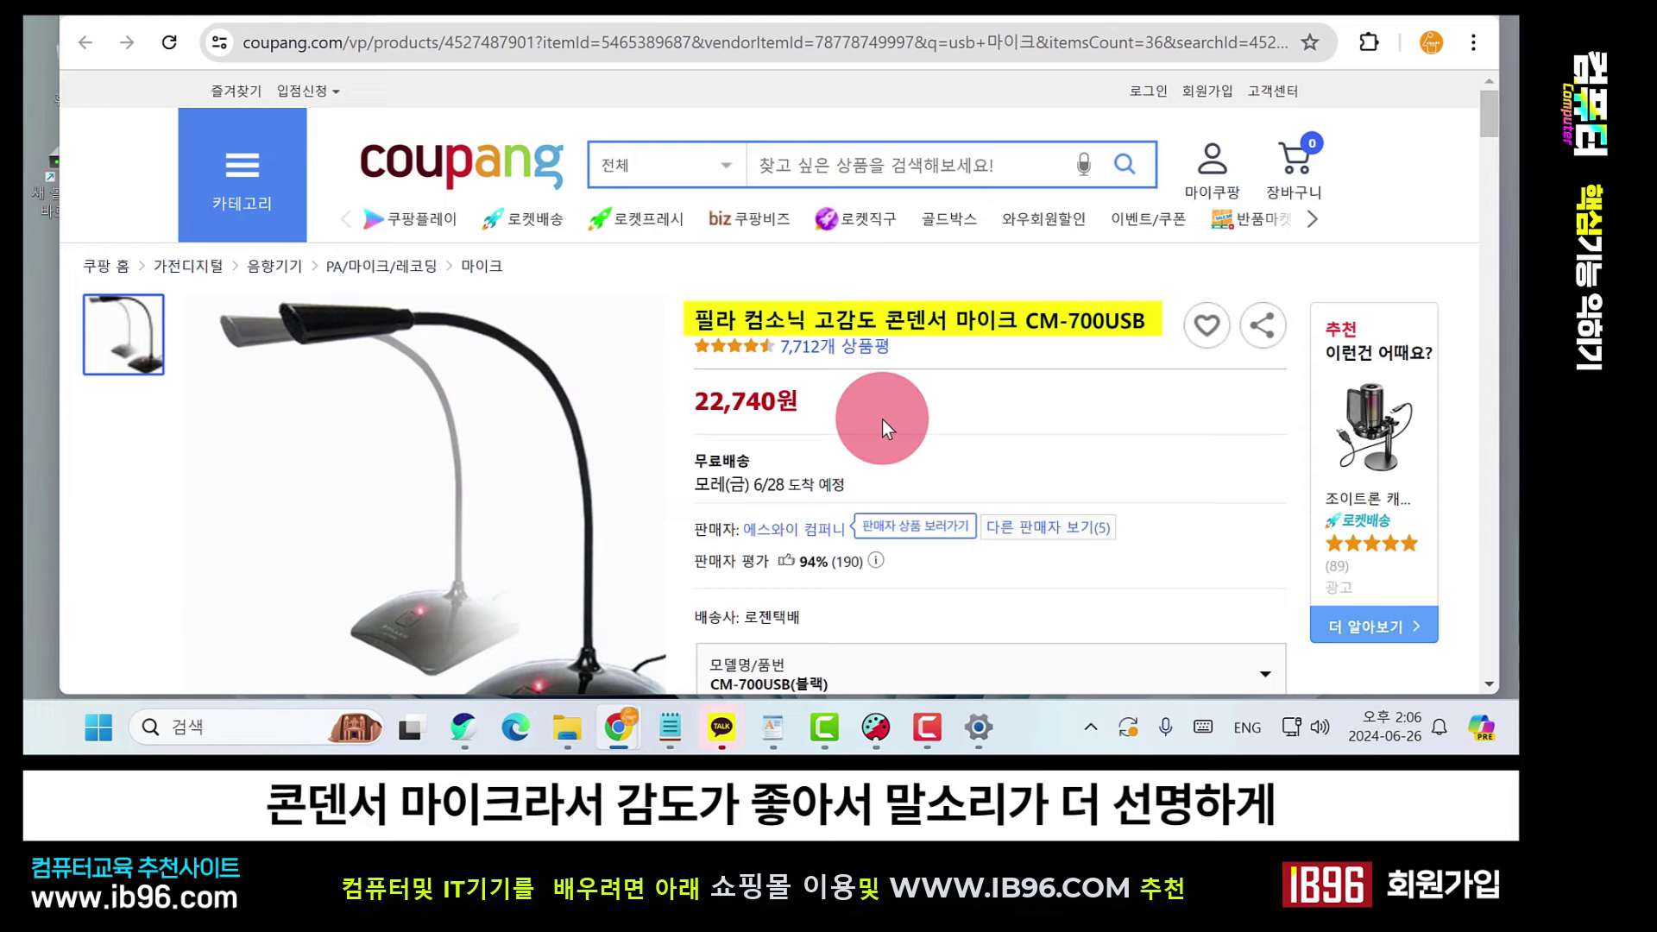
Examine the CM-700USB microphone's product details, including its USB connection and LED button switch.
{"action": "scroll", "coordinate": [882, 420], "scroll_direction": "down", "scroll_amount": 5}
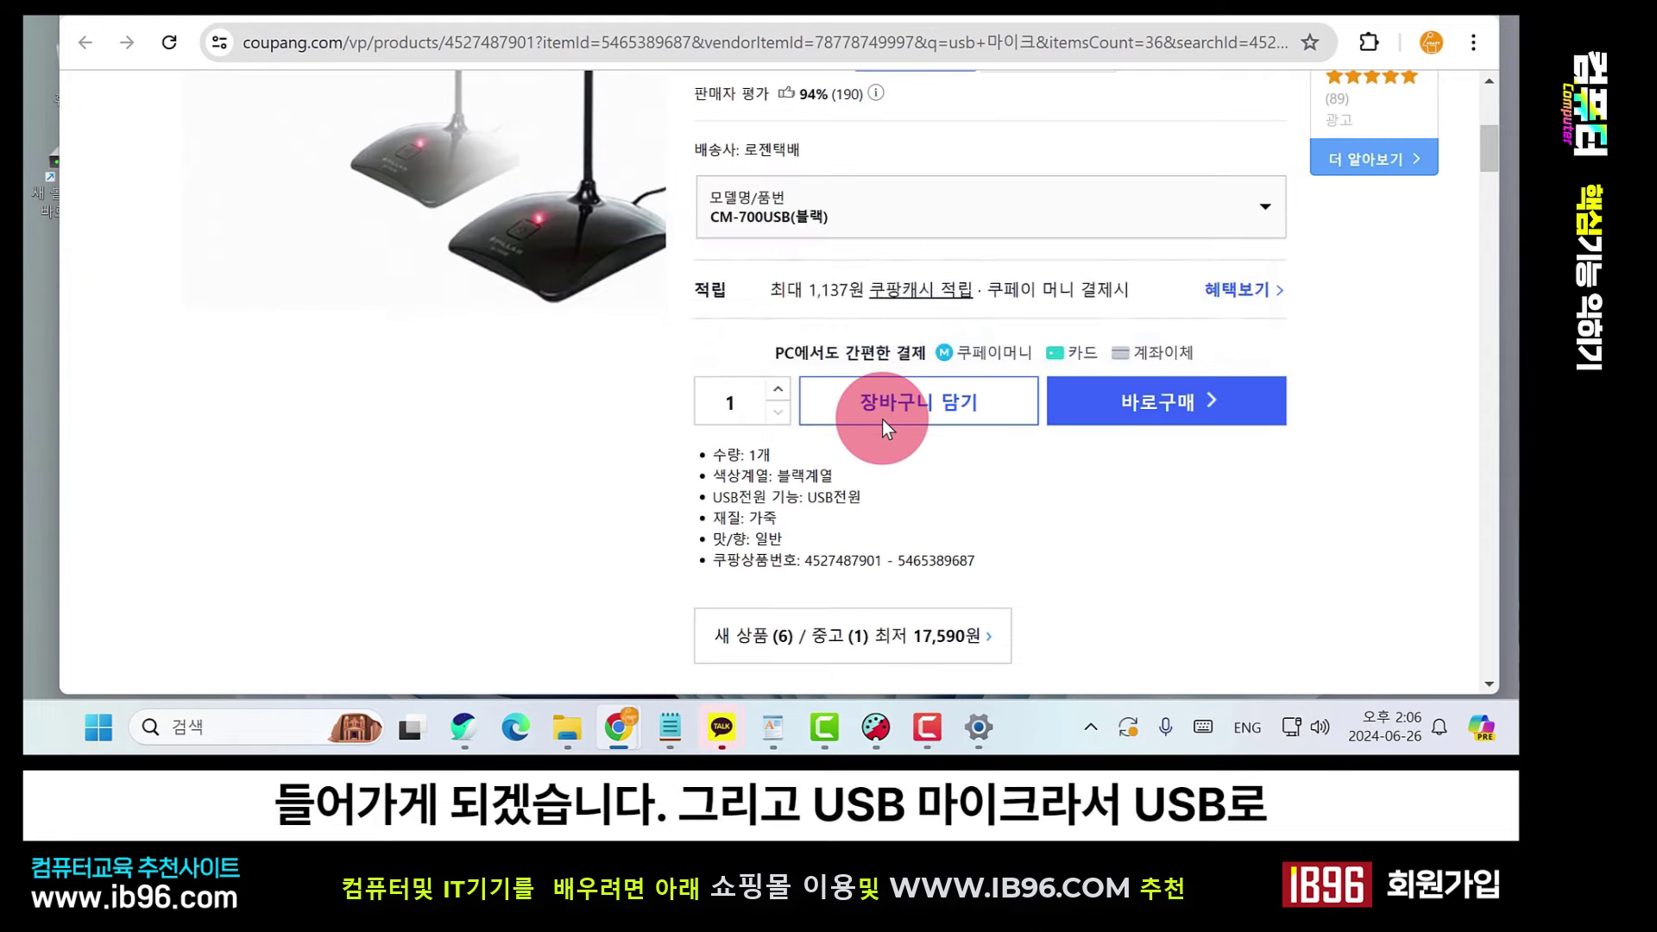
{"action": "scroll", "coordinate": [882, 420], "scroll_direction": "down", "scroll_amount": 3}
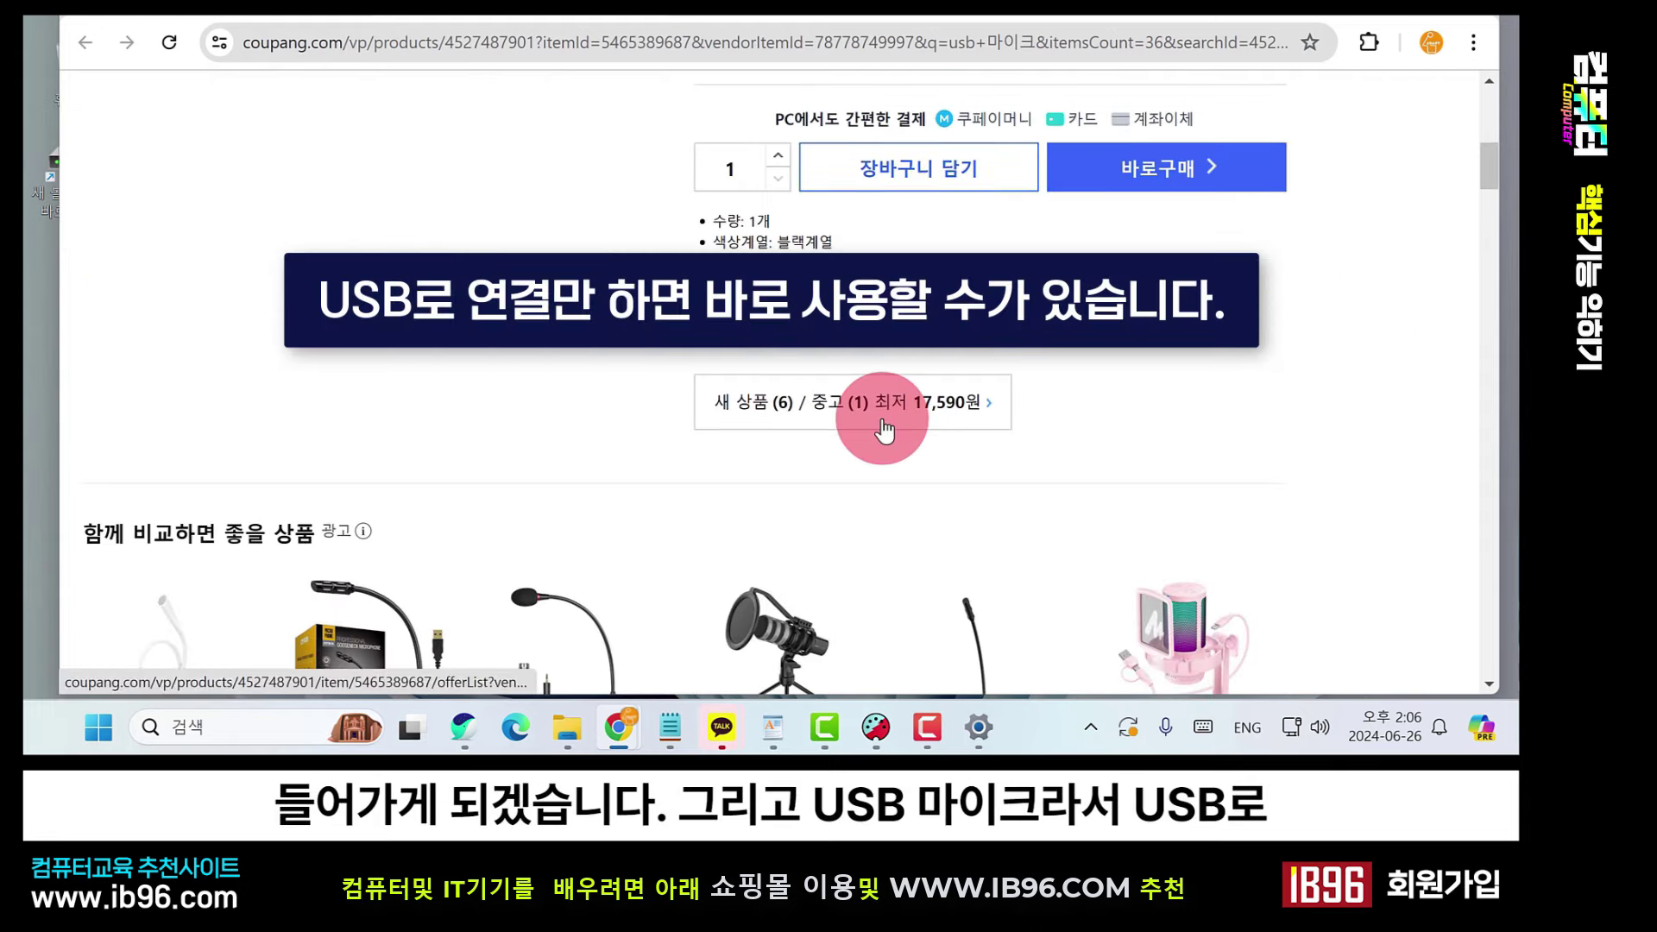
{"action": "scroll", "coordinate": [882, 420], "scroll_direction": "down", "scroll_amount": 1}
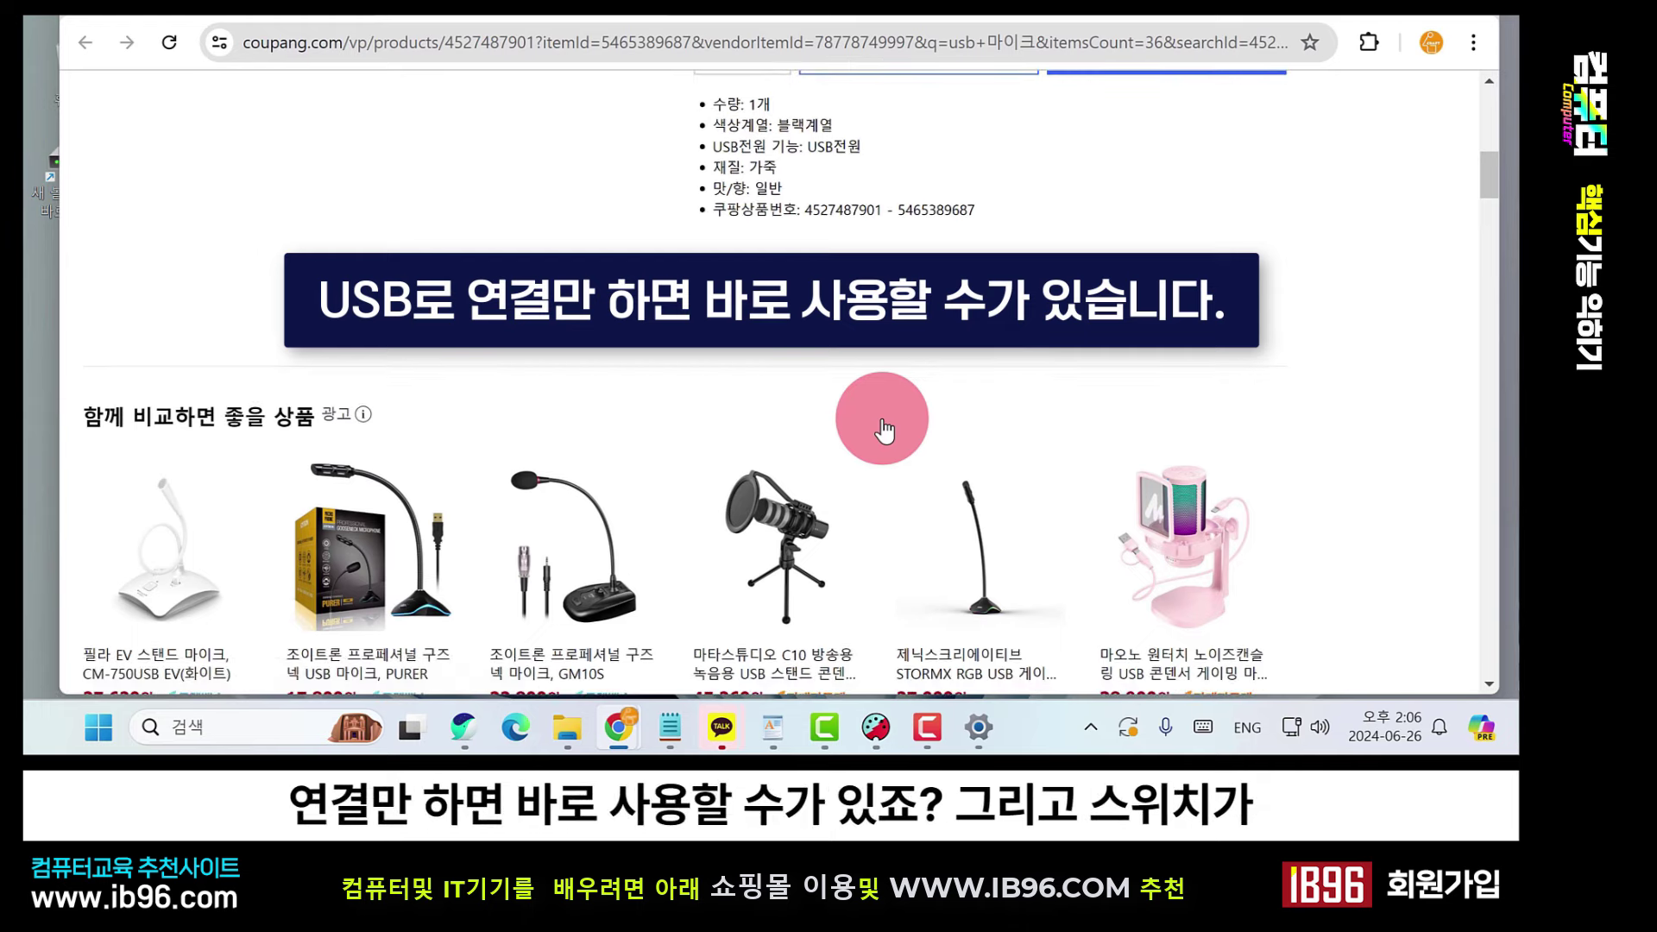
{"action": "scroll", "coordinate": [651, 454], "scroll_direction": "down", "scroll_amount": 6}
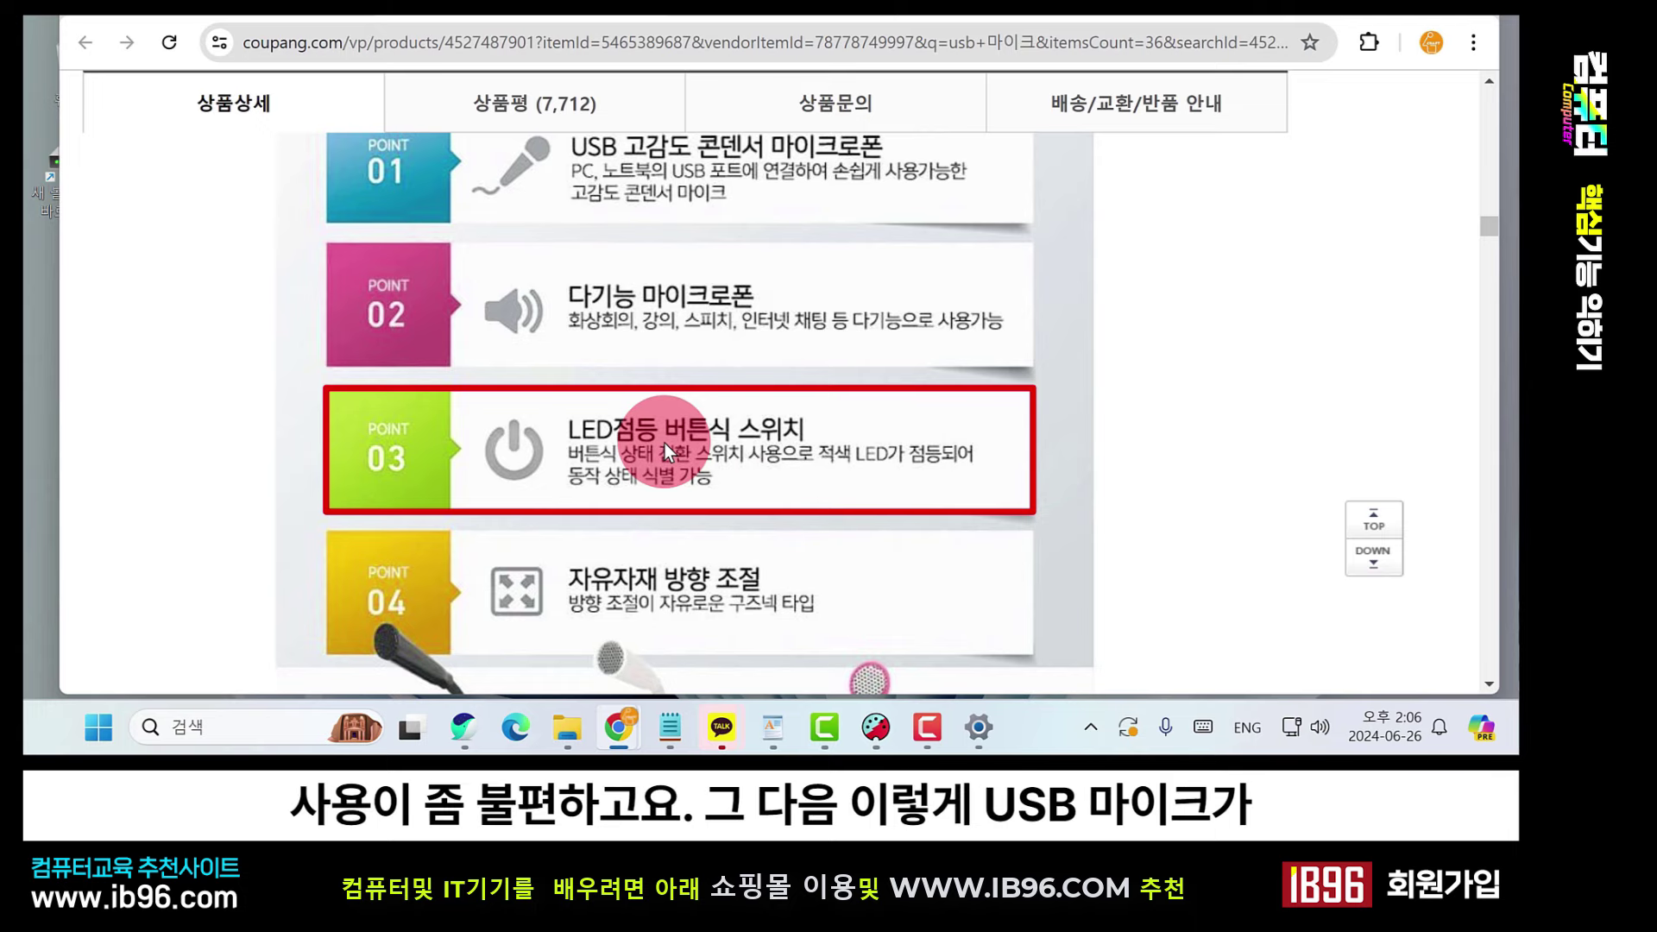
{"action": "scroll", "coordinate": [664, 443], "scroll_direction": "up", "scroll_amount": 1}
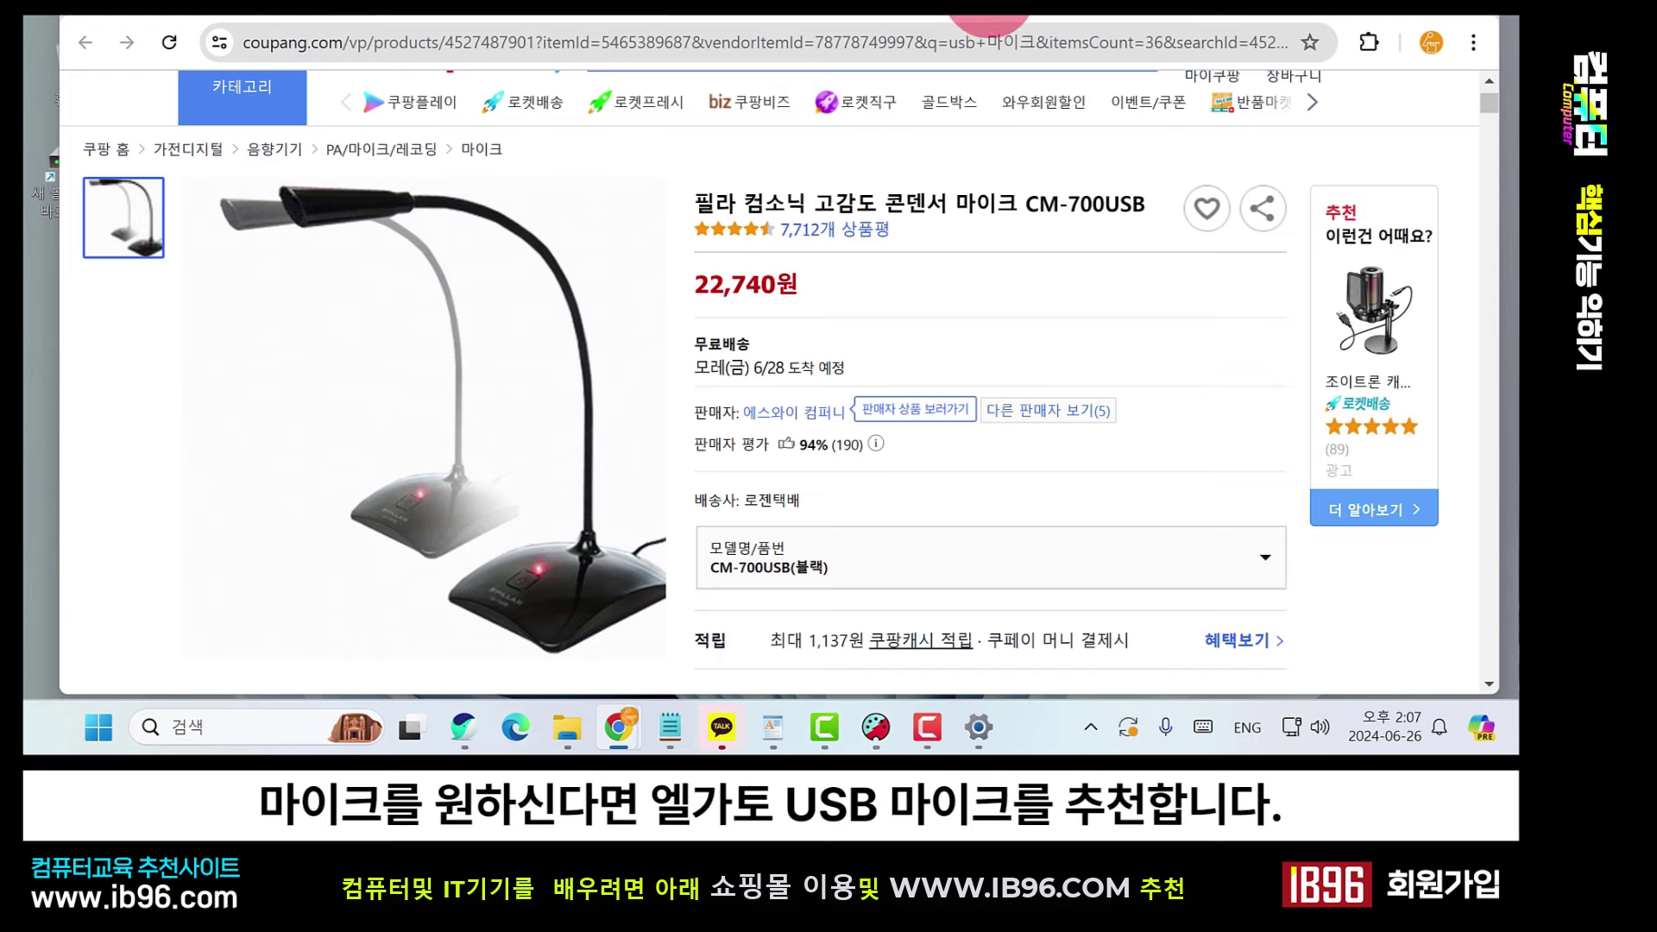
Switch to the 엘가토 Wave Neo product page and examine the microphone's cardioid pickup pattern (단일지향성) and maximum SPL specification.
{"action": "left_click", "coordinate": [1001, 2]}
{"action": "scroll", "coordinate": [897, 273], "scroll_direction": "up", "scroll_amount": 2}
{"action": "scroll", "coordinate": [897, 272], "scroll_direction": "down", "scroll_amount": 1}
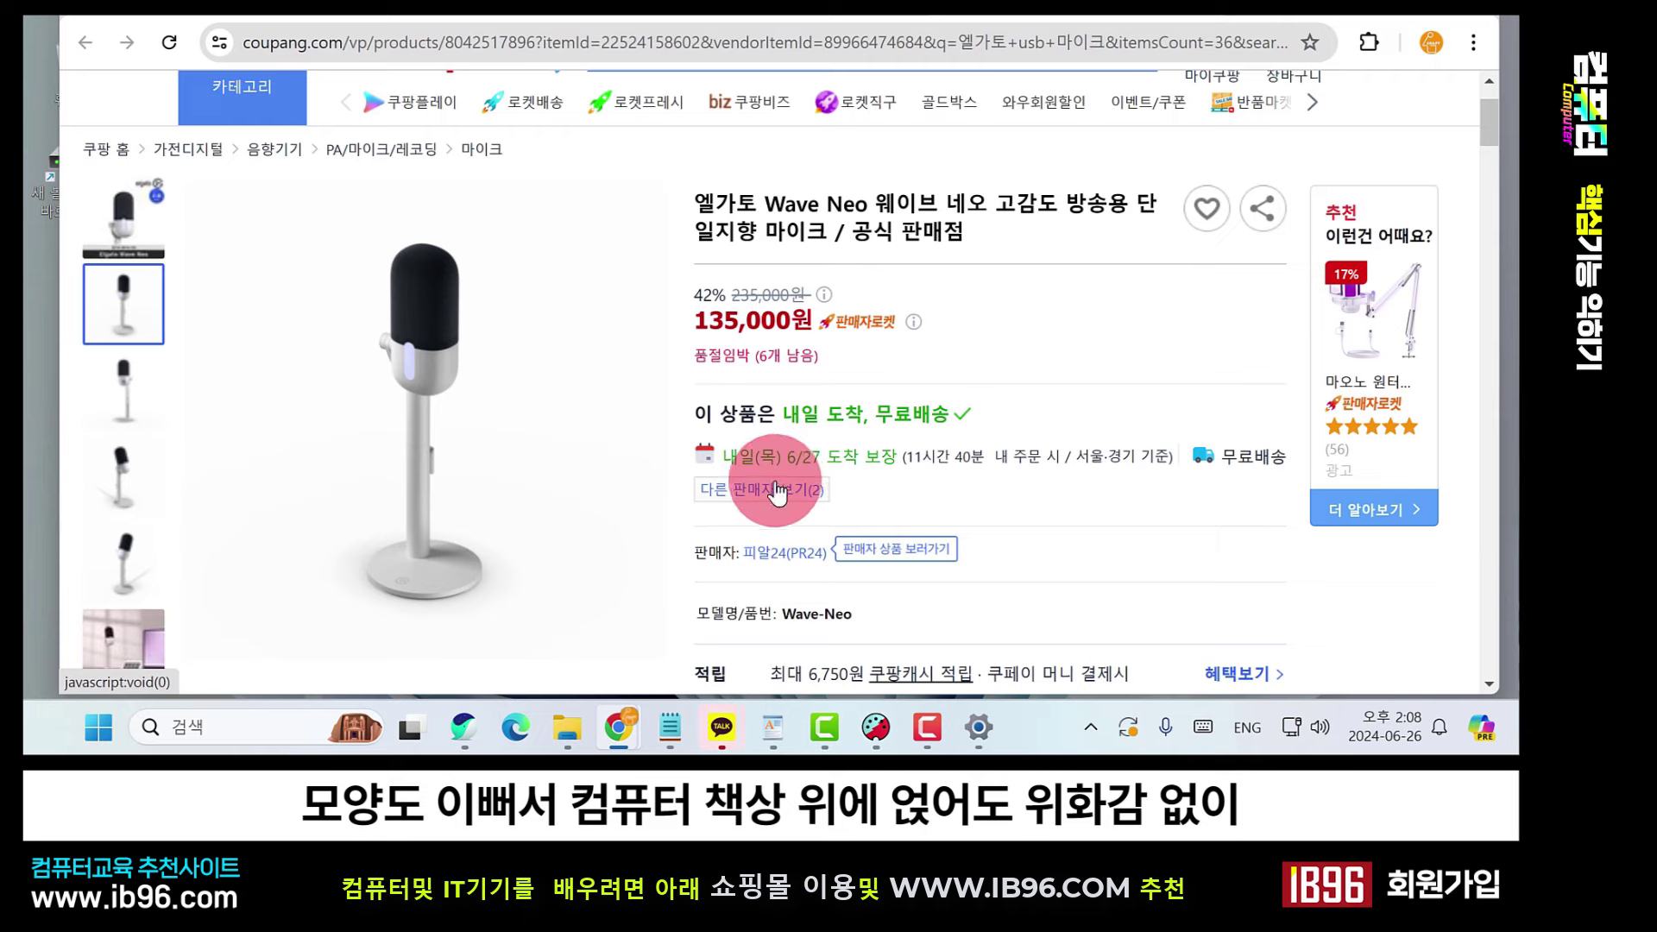
{"action": "left_click", "coordinate": [778, 485]}
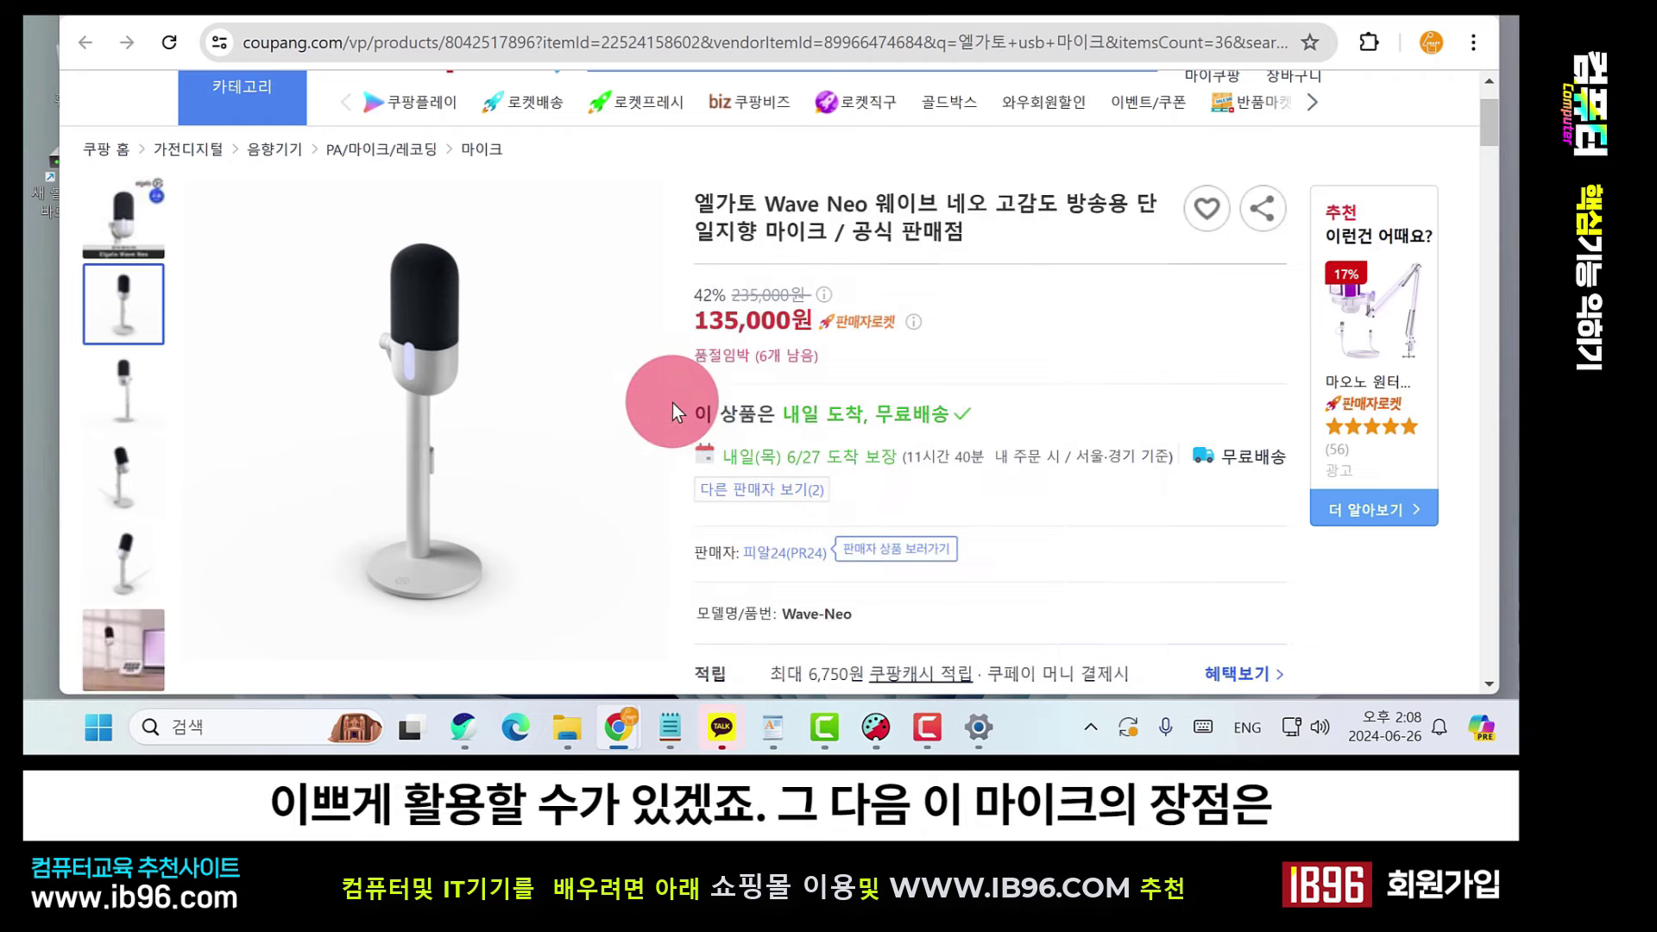
{"action": "scroll", "coordinate": [1046, 437], "scroll_direction": "down", "scroll_amount": 15}
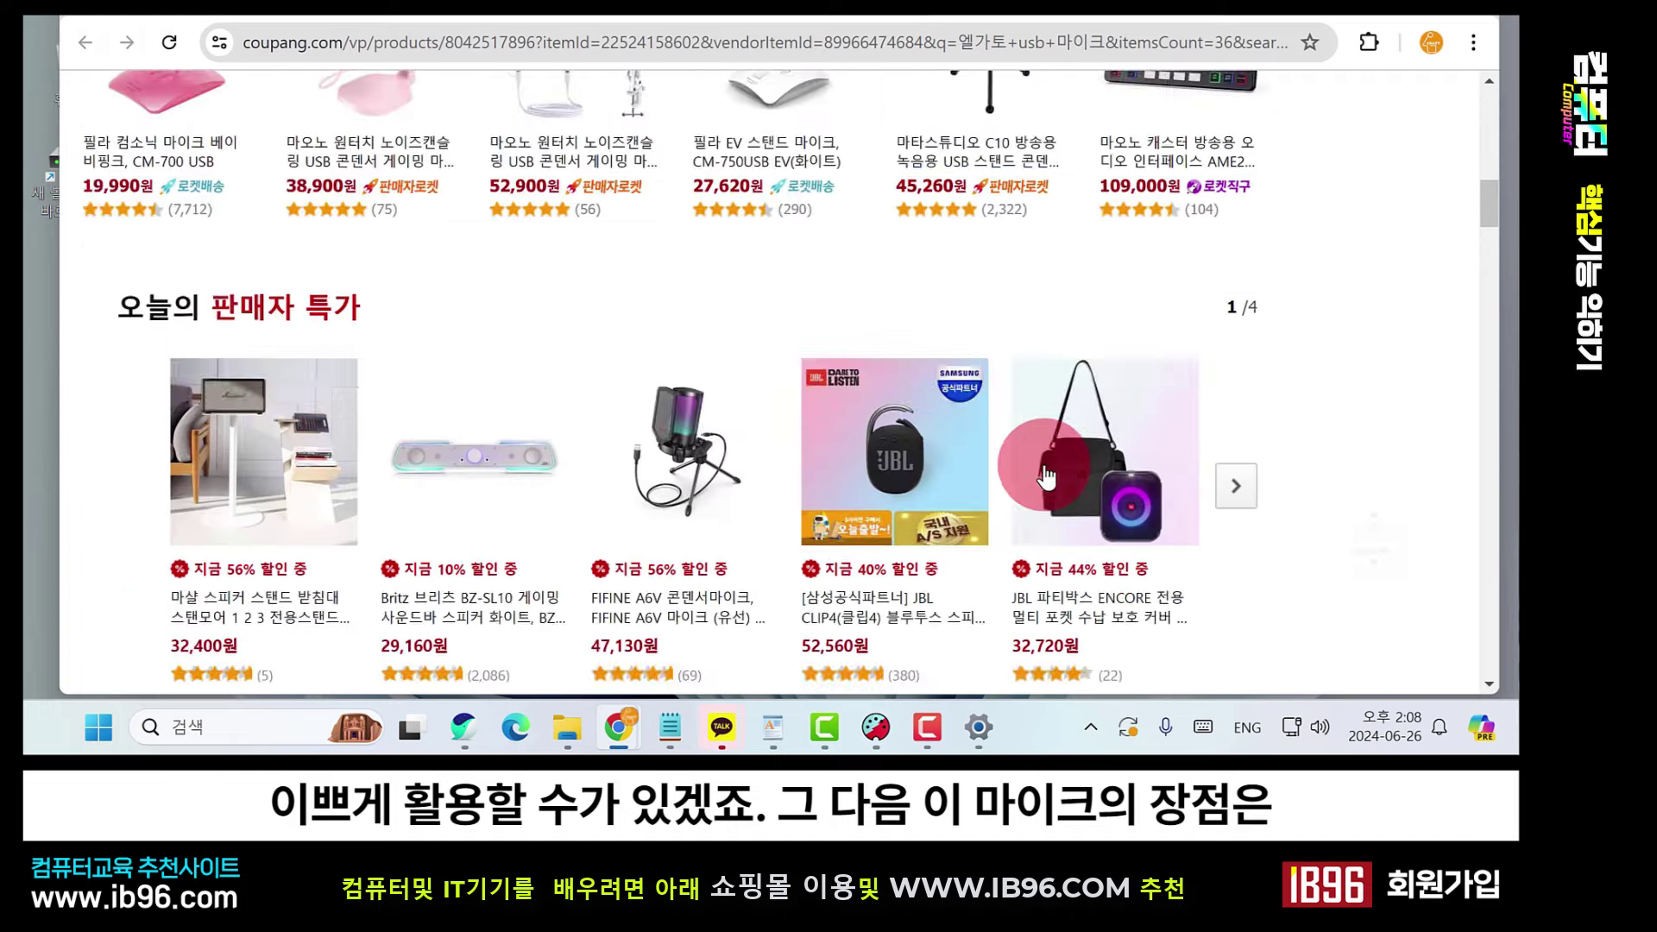
{"action": "scroll", "coordinate": [1037, 480], "scroll_direction": "down", "scroll_amount": 10}
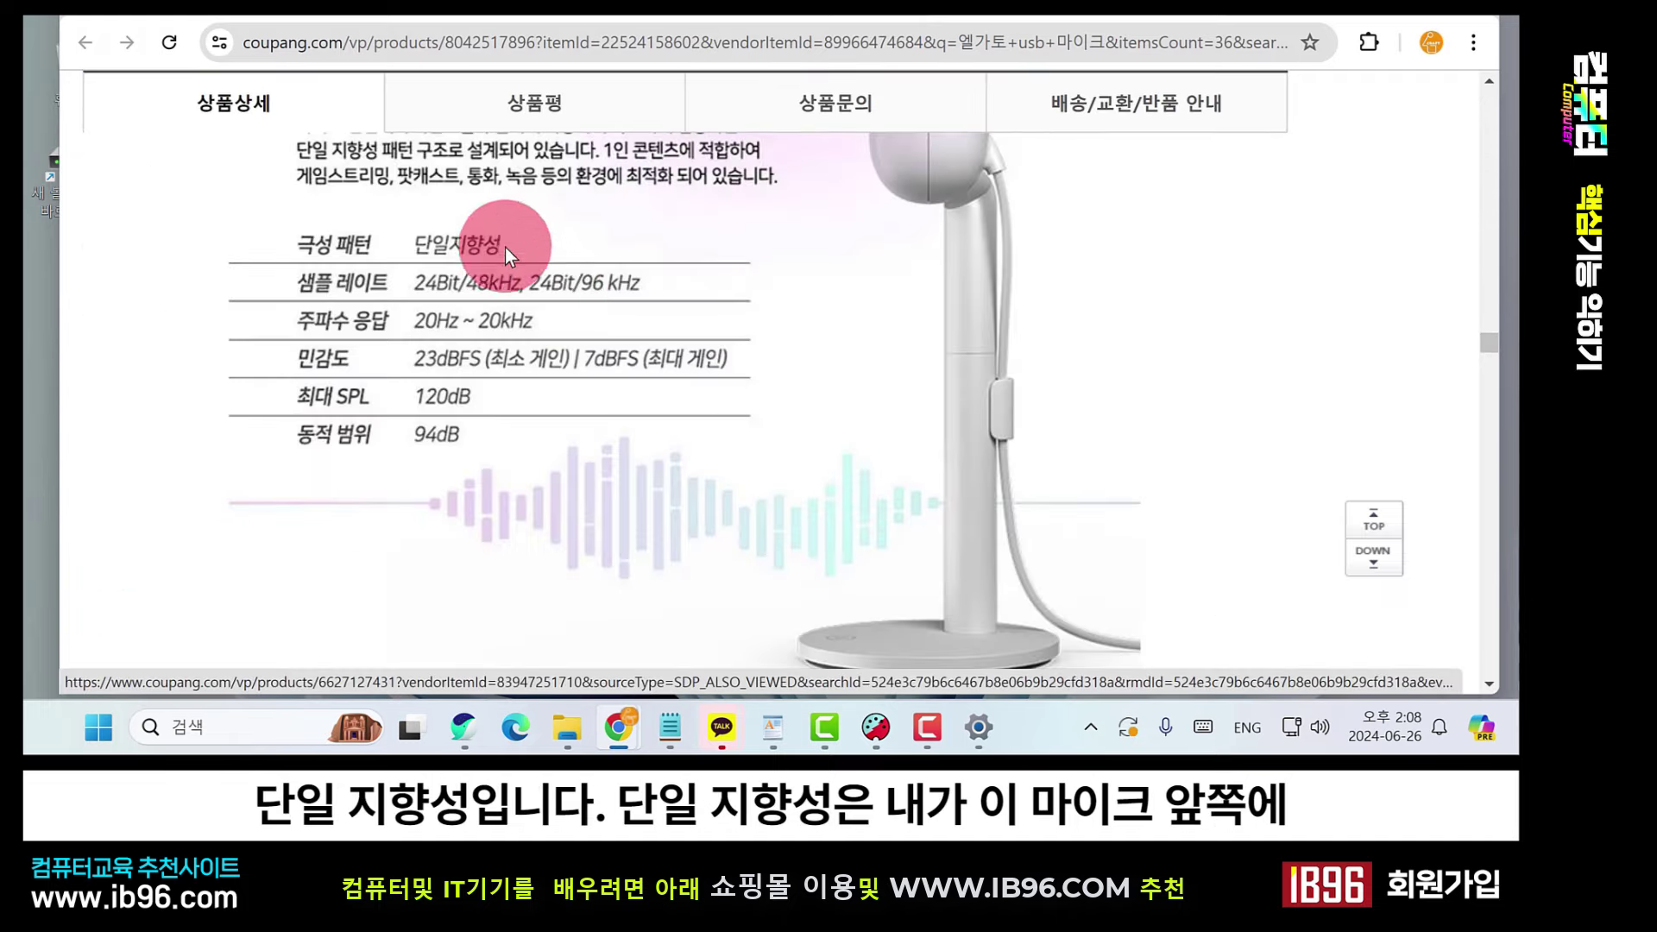
{"action": "scroll", "coordinate": [715, 352], "scroll_direction": "up", "scroll_amount": 4}
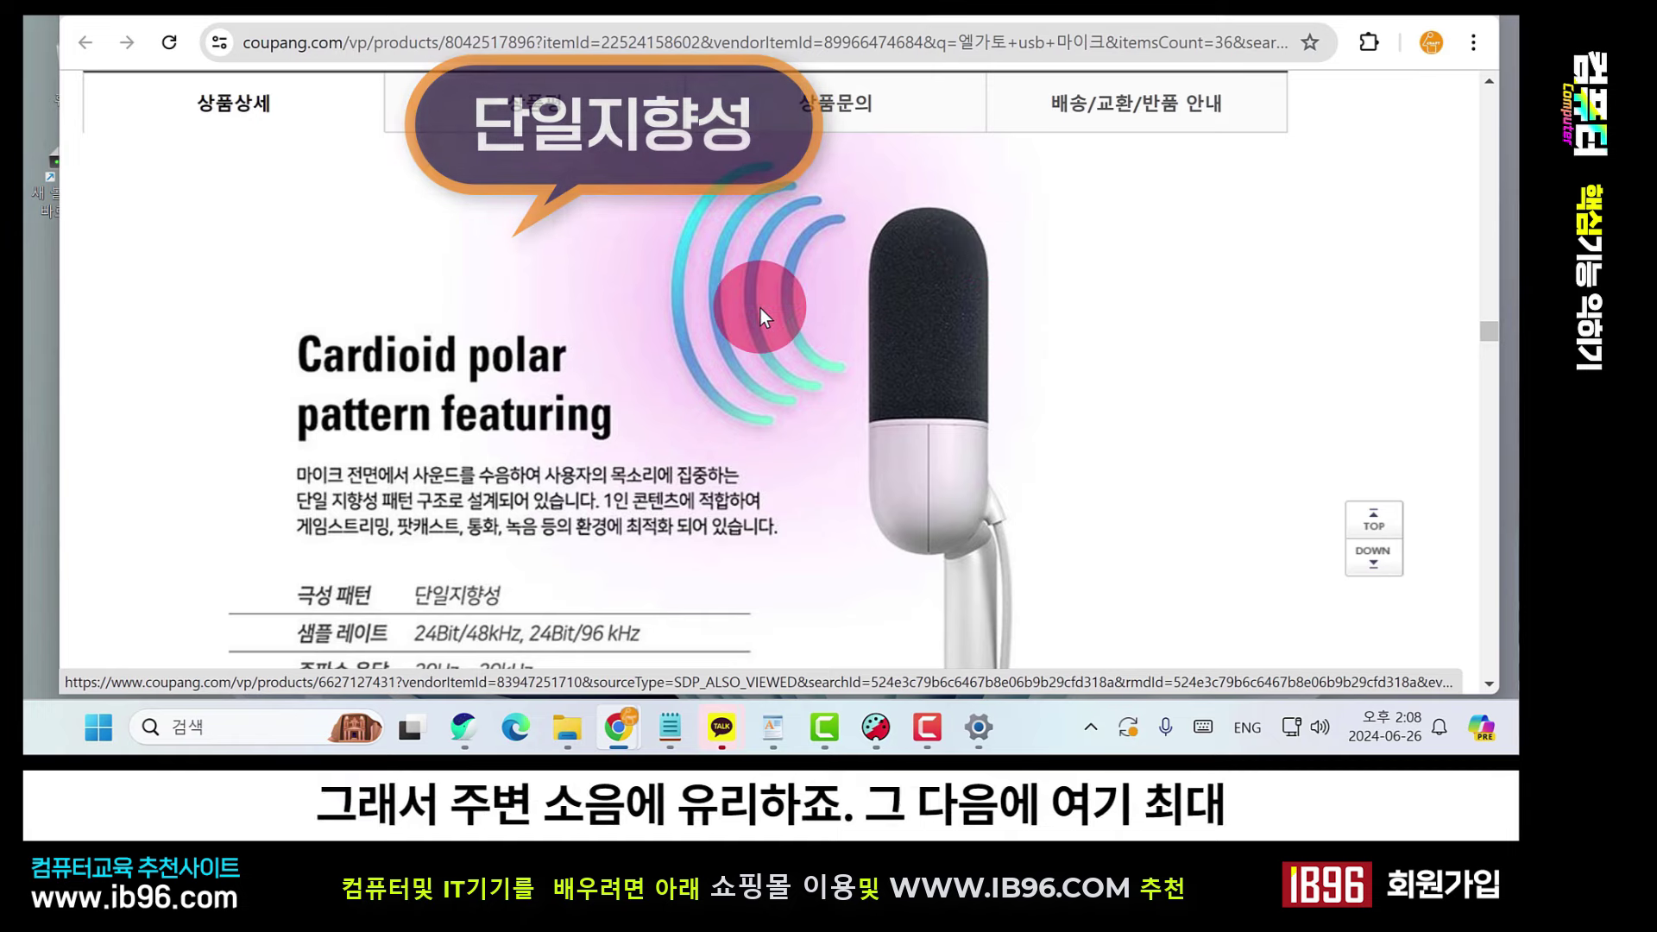
{"action": "scroll", "coordinate": [761, 309], "scroll_direction": "down", "scroll_amount": 3}
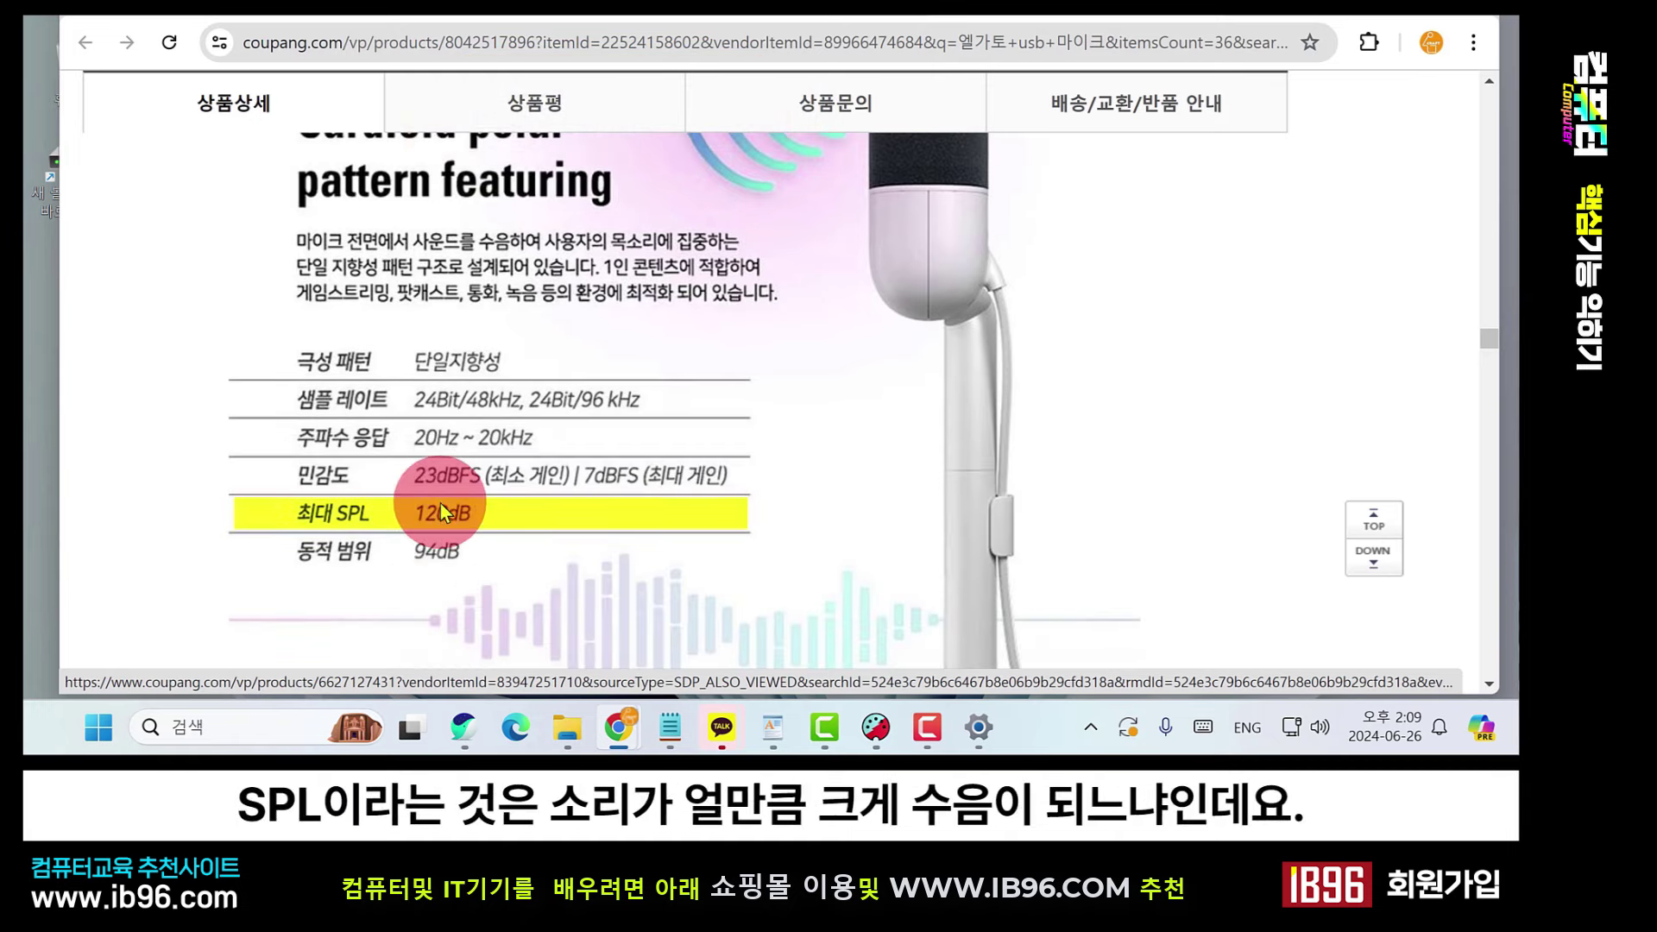
{"action": "scroll", "coordinate": [734, 488], "scroll_direction": "up", "scroll_amount": 2}
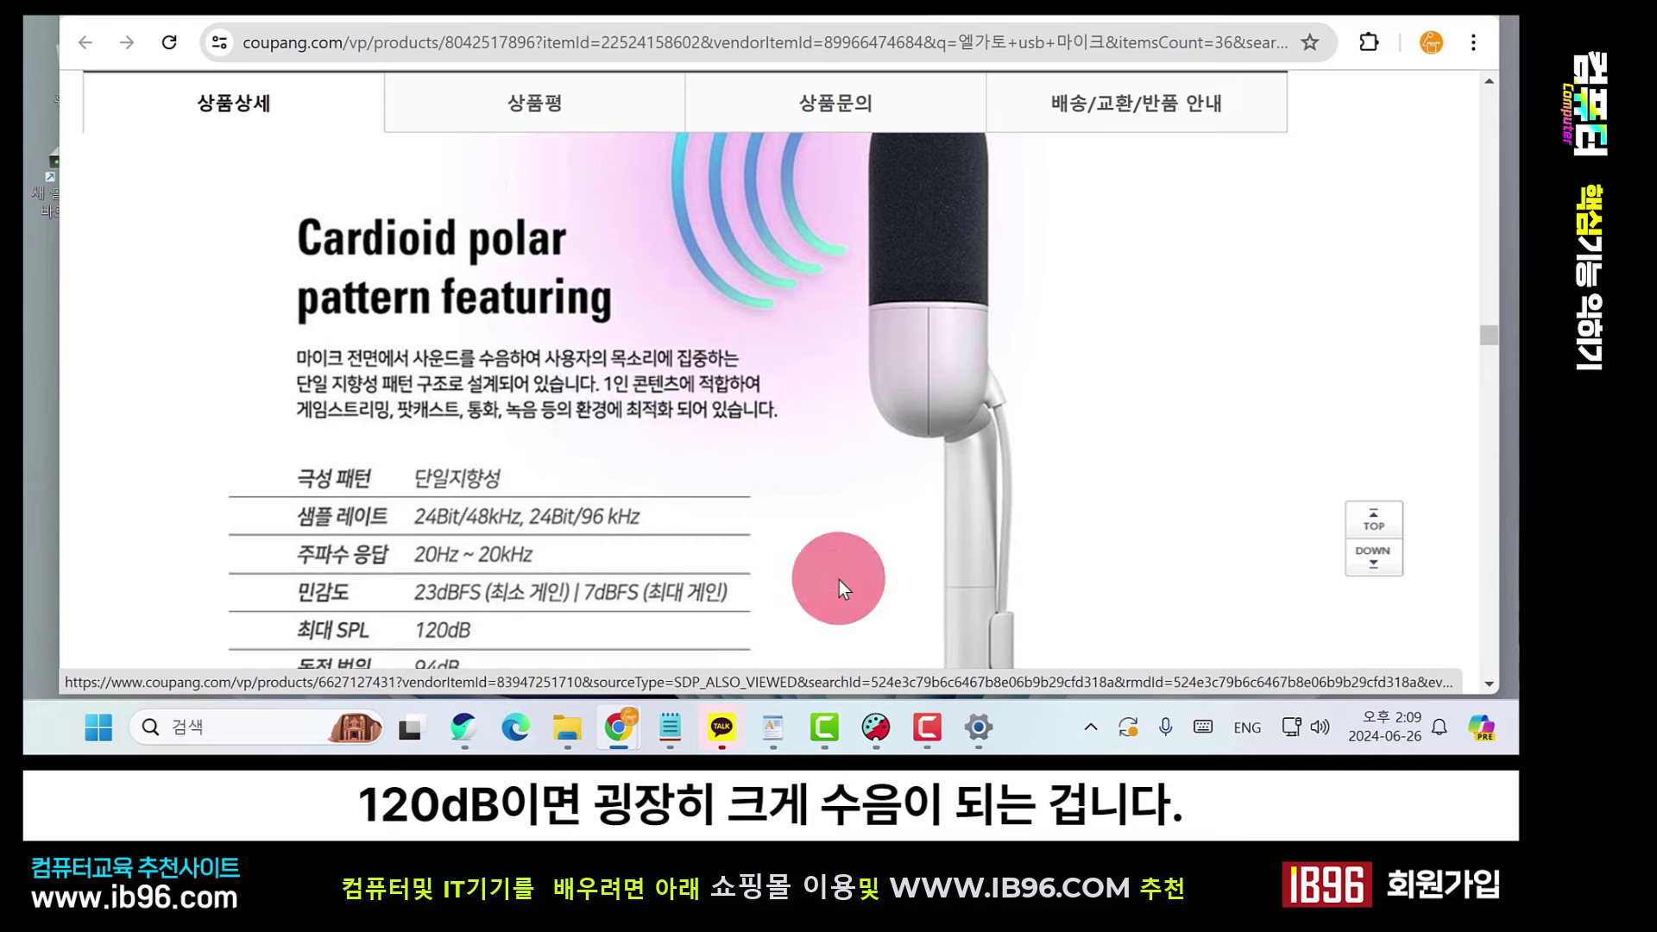
{"action": "scroll", "coordinate": [967, 439], "scroll_direction": "up", "scroll_amount": 2}
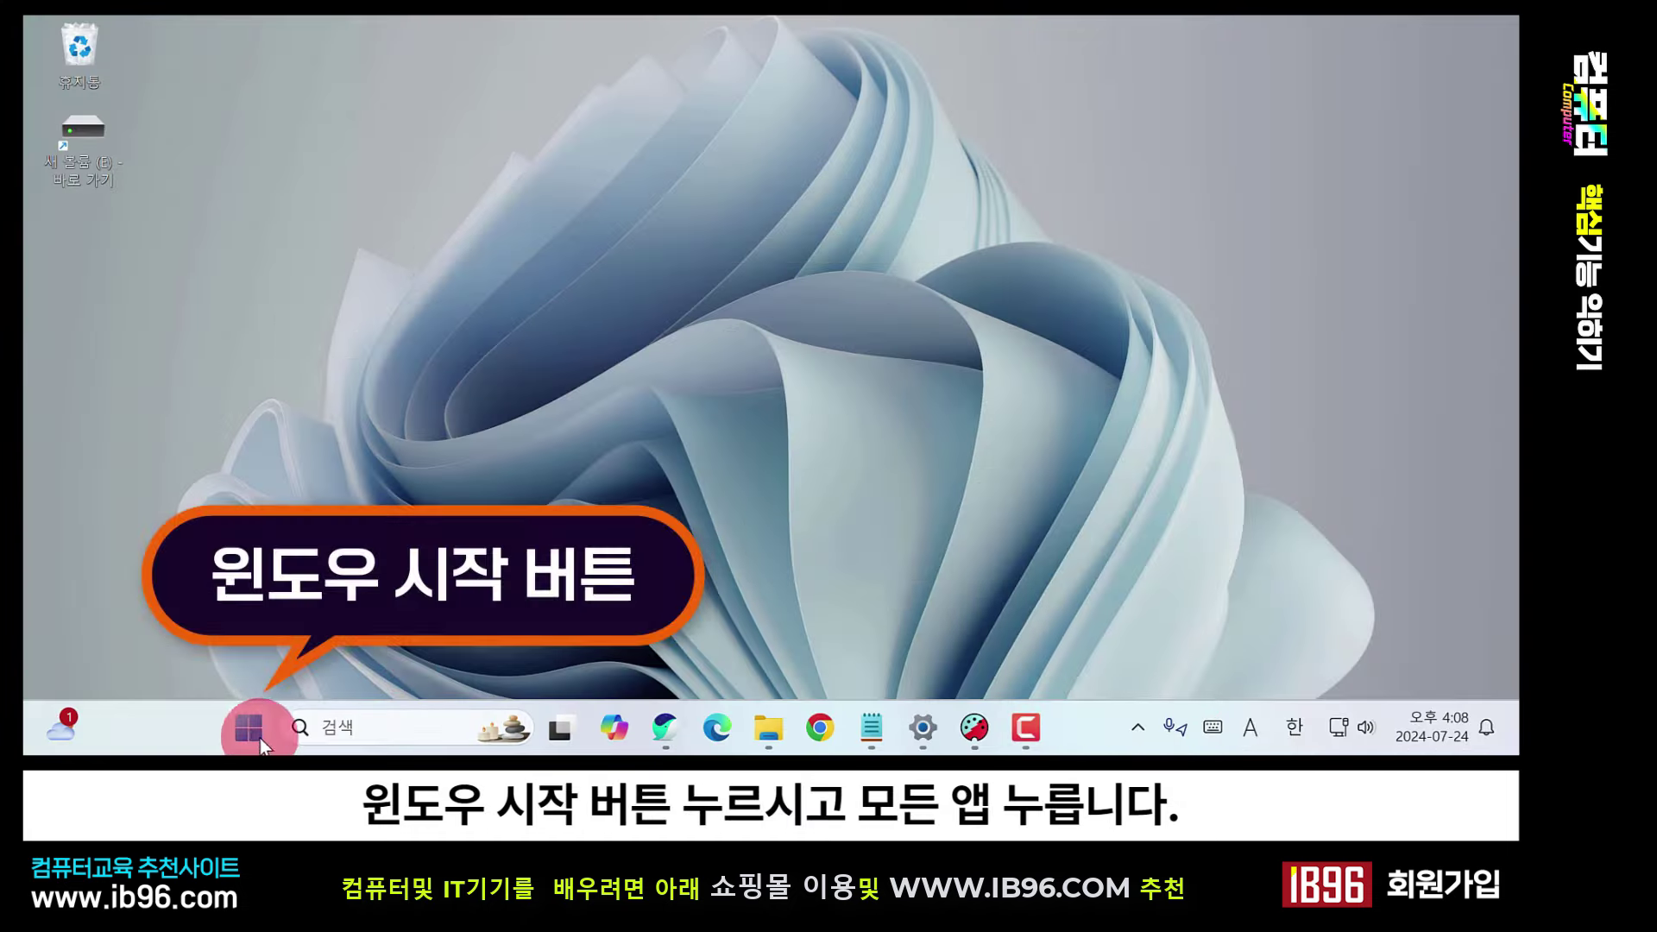
Find the Windows 녹음기 recorder in the complete list of installed apps.
{"action": "left_click", "coordinate": [249, 732]}
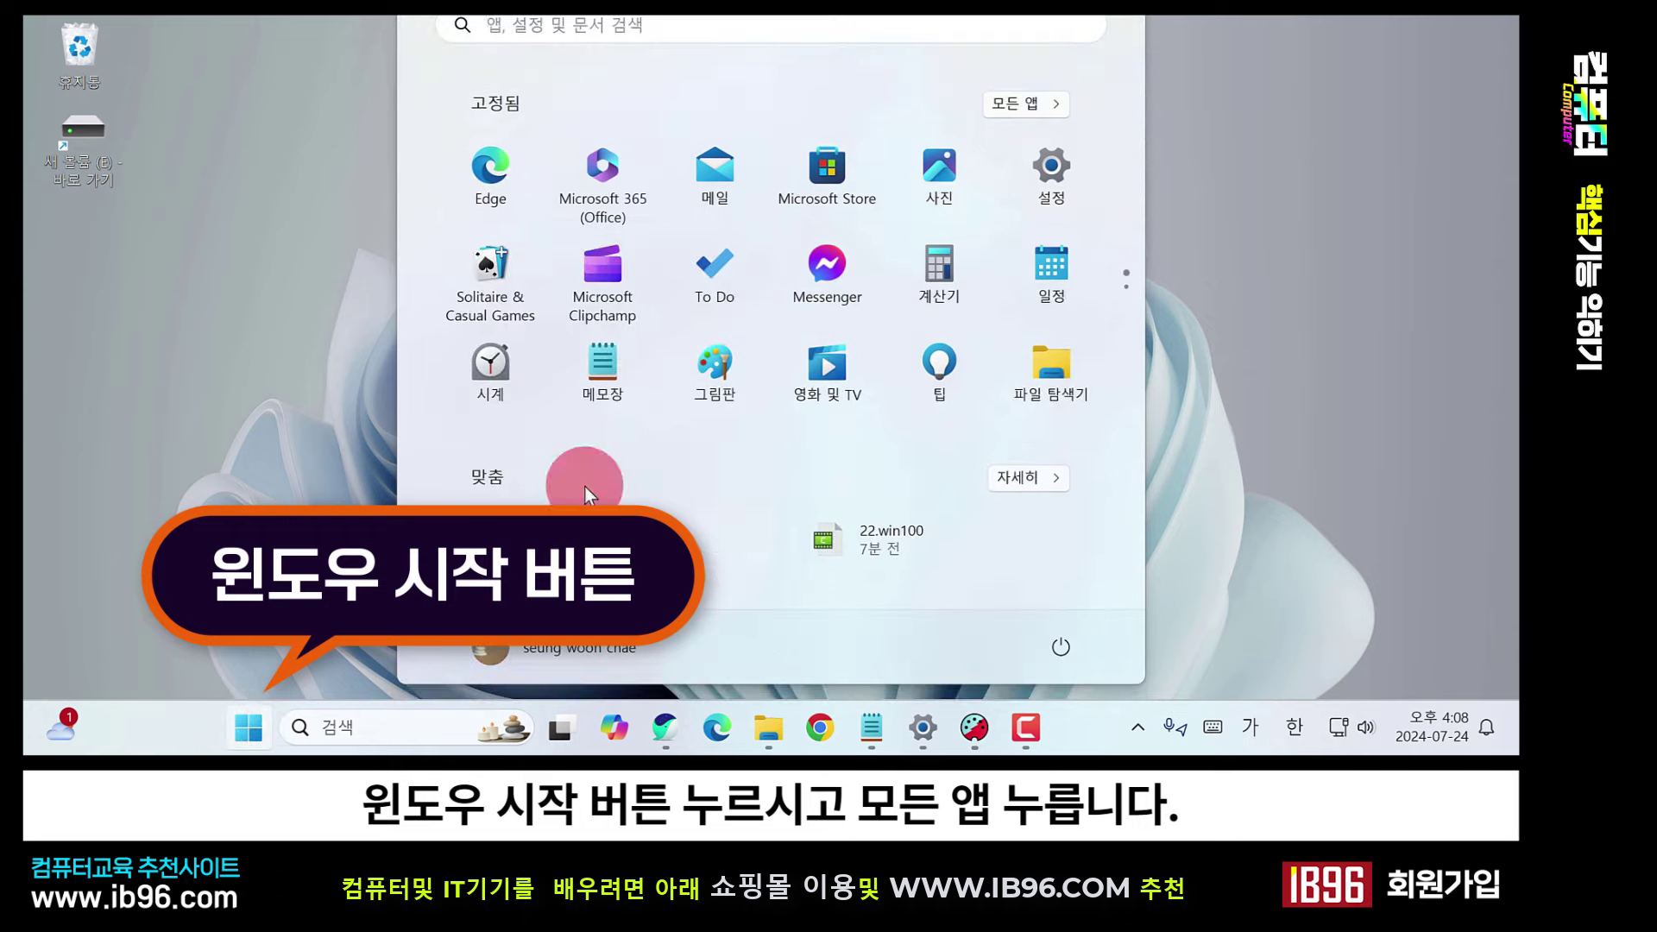
{"action": "left_click", "coordinate": [1056, 109]}
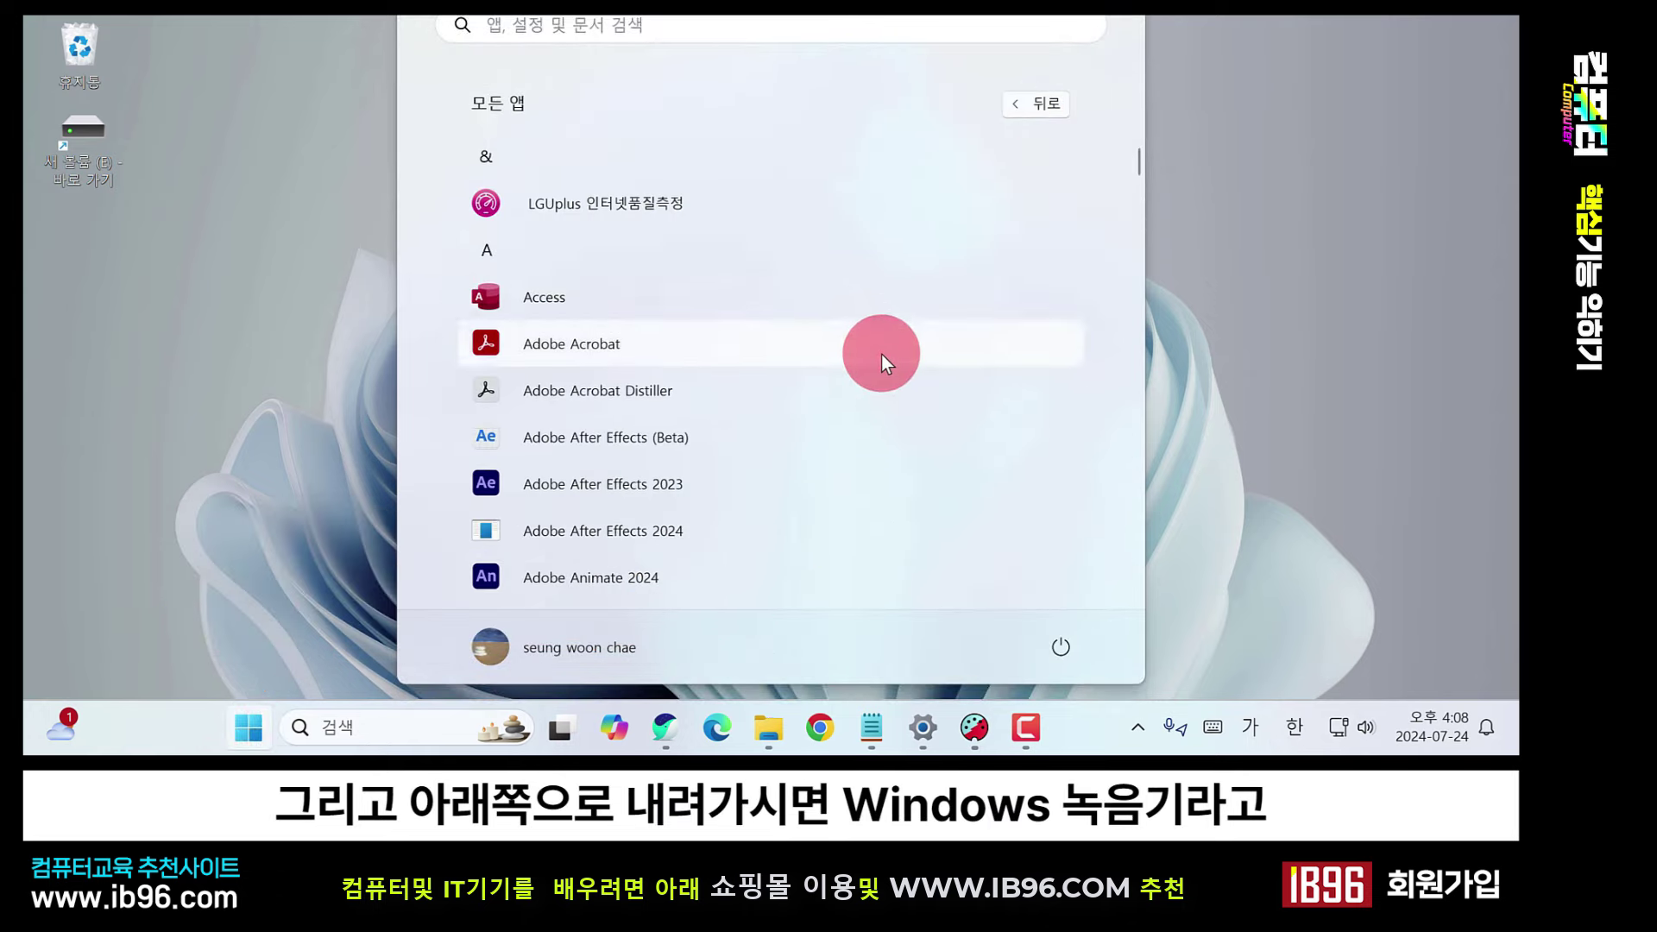
{"action": "scroll", "coordinate": [881, 367], "scroll_direction": "down", "scroll_amount": 10}
{"action": "scroll", "coordinate": [882, 367], "scroll_direction": "down", "scroll_amount": 15}
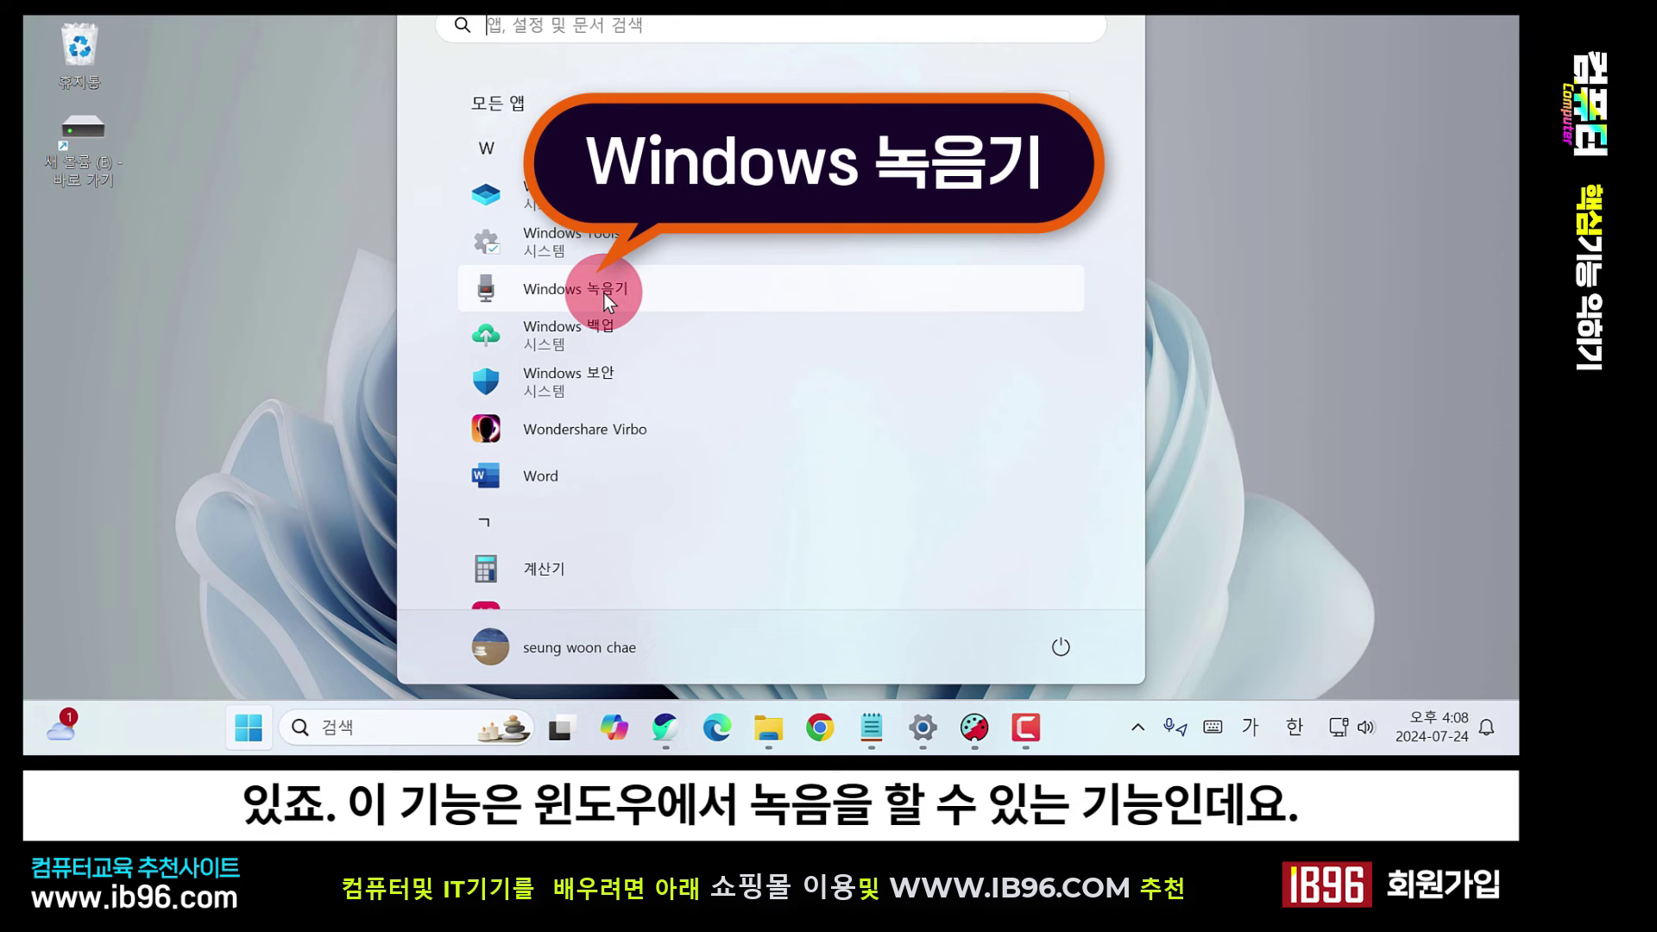
{"action": "left_click", "coordinate": [674, 291]}
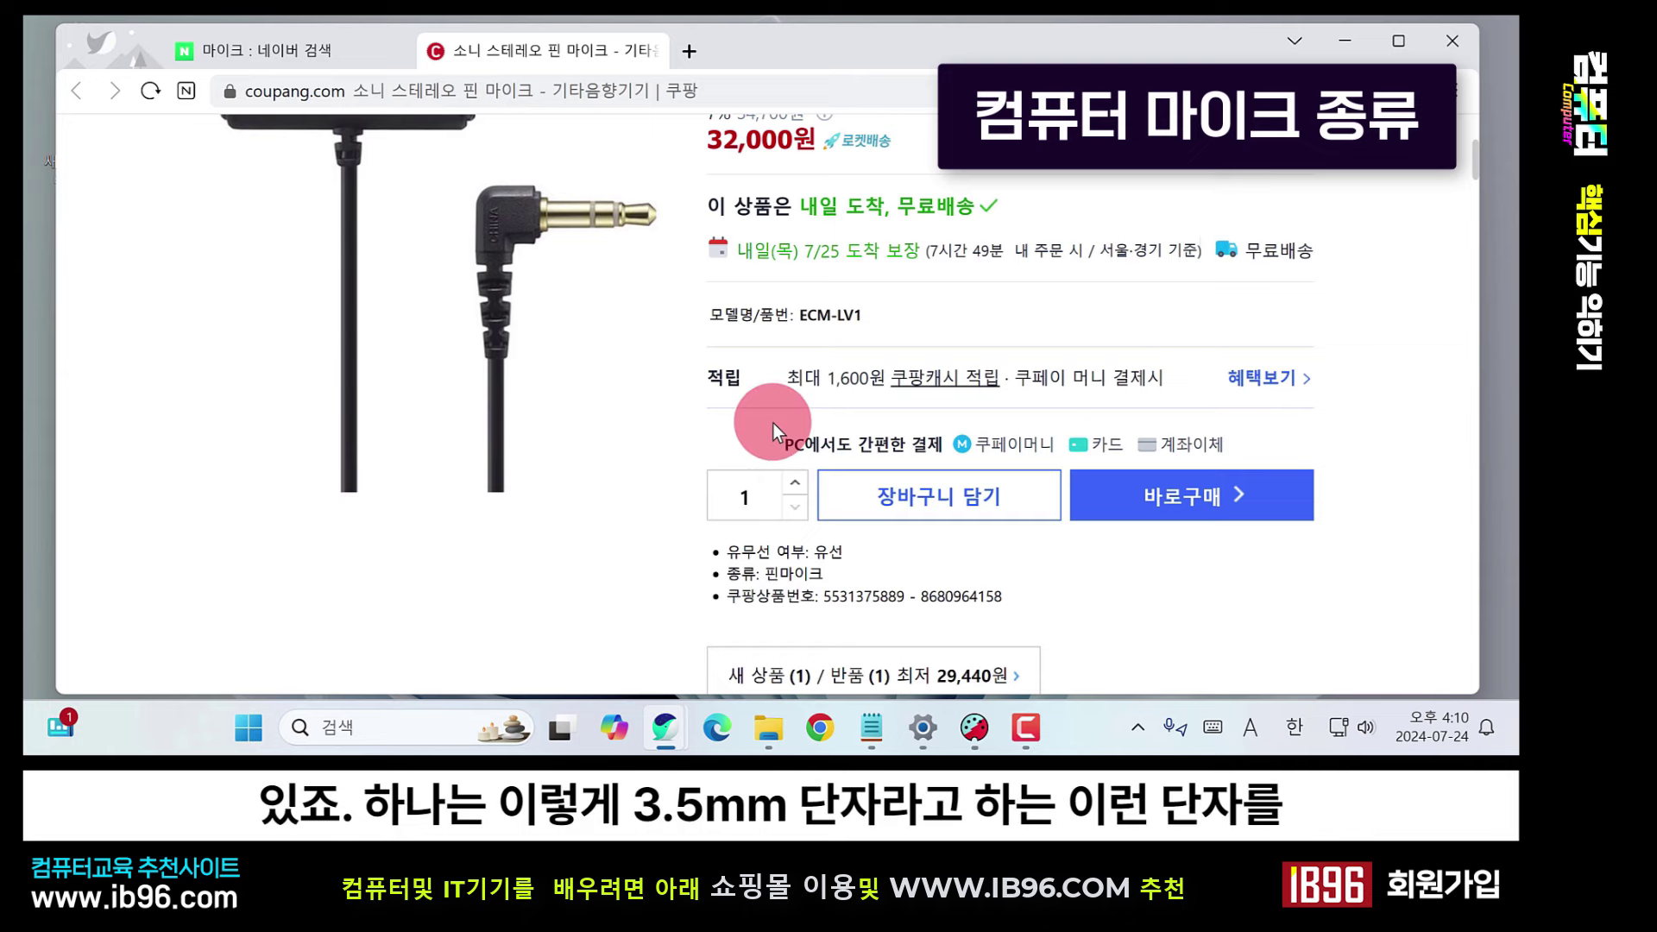
{"action": "mouse_move", "coordinate": [644, 293]}
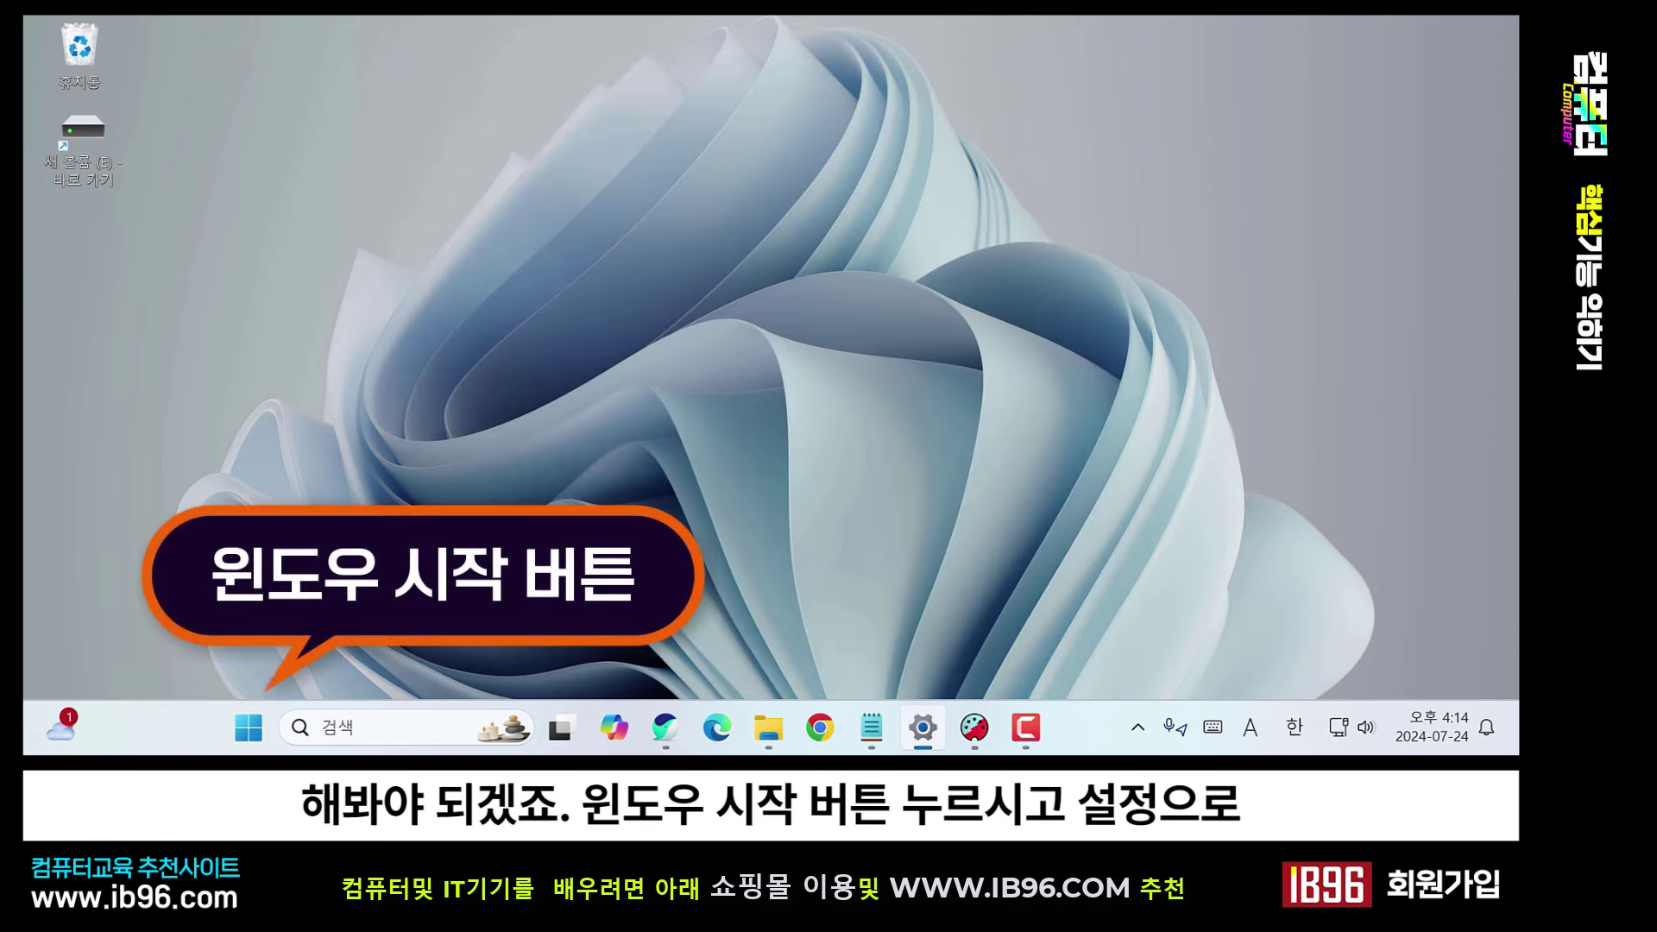
Open the Windows system sound settings (소리) and go past the output devices to review the input device settings.
{"action": "left_click", "coordinate": [249, 728]}
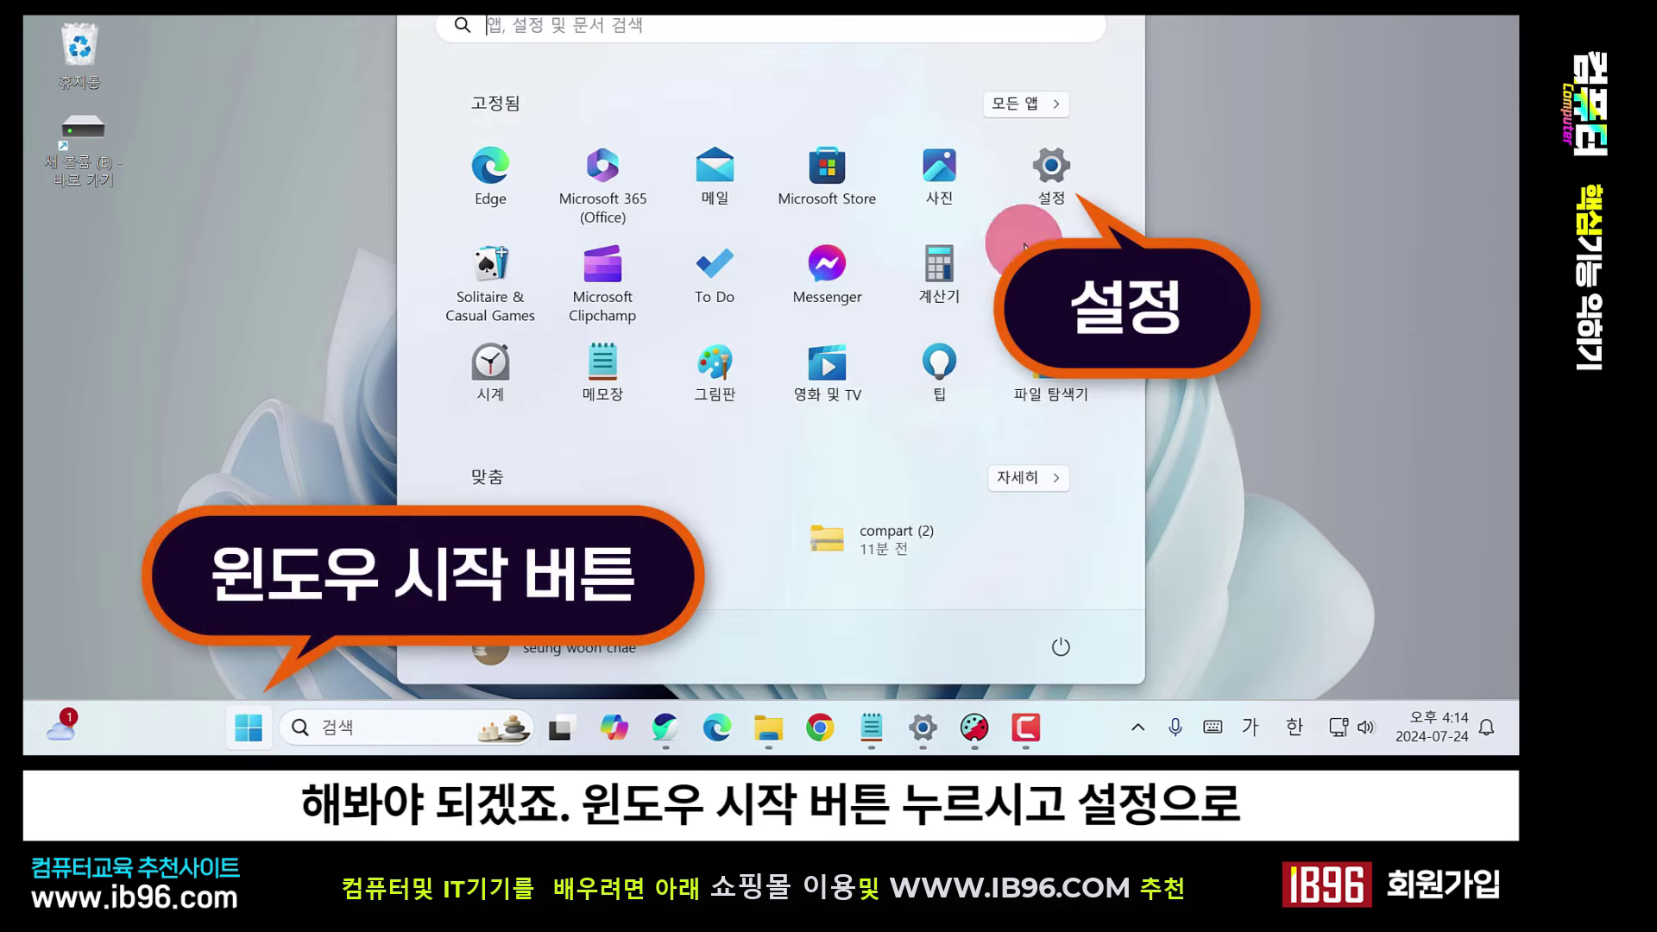
{"action": "left_click", "coordinate": [1046, 177]}
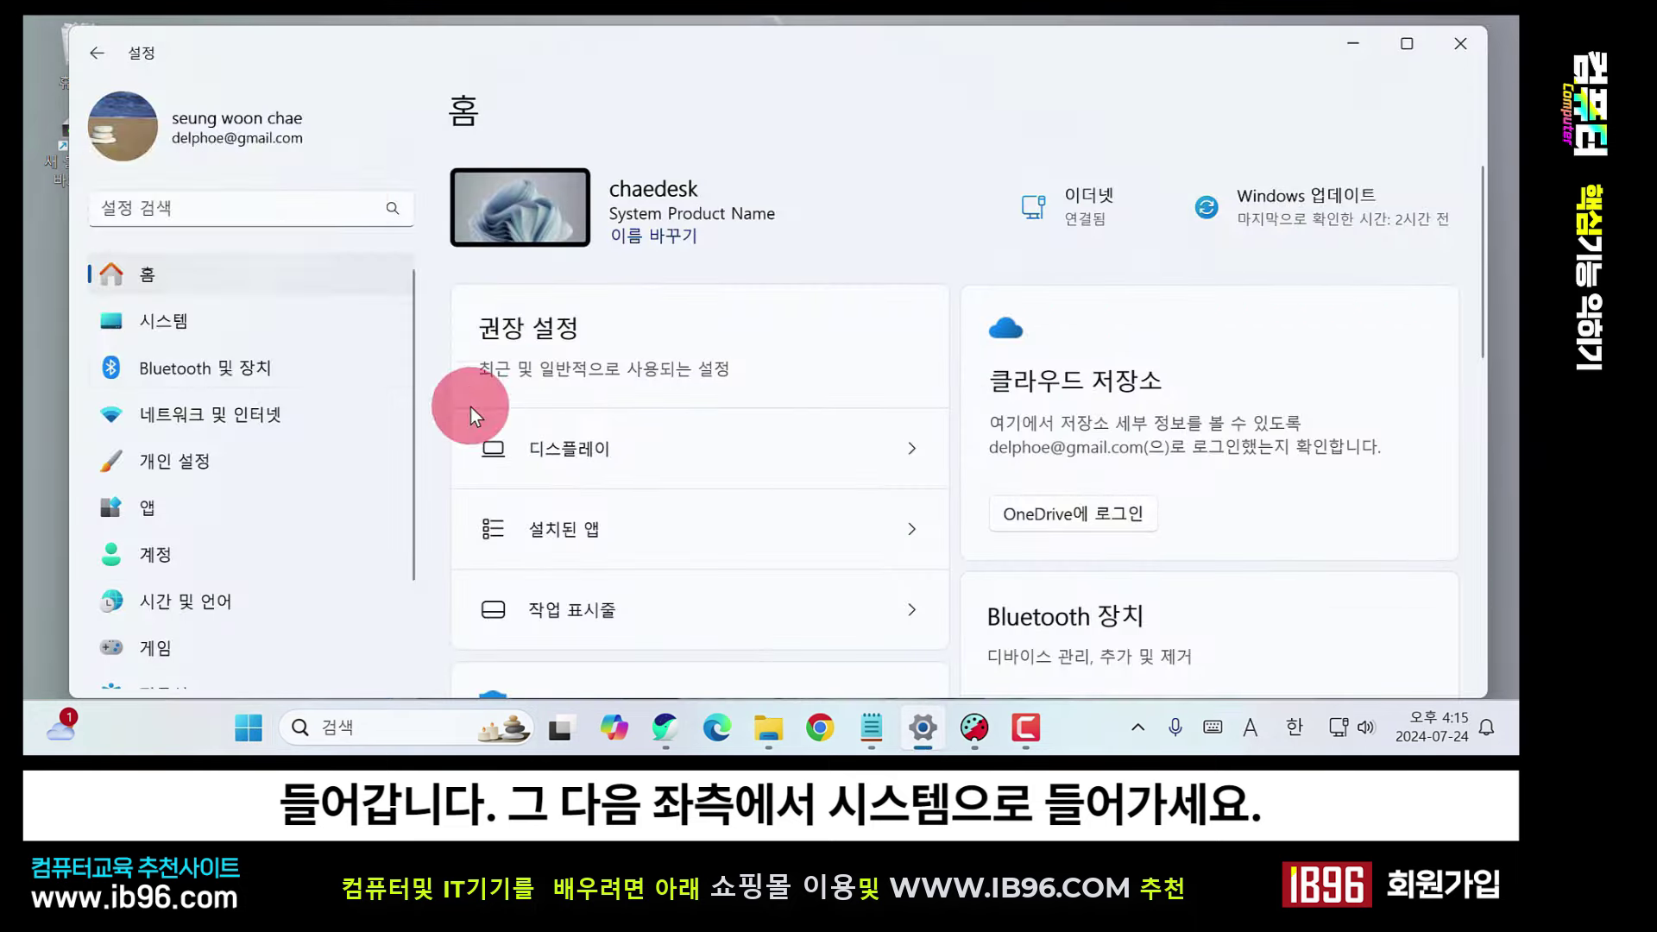
{"action": "left_click", "coordinate": [197, 328]}
{"action": "scroll", "coordinate": [646, 343], "scroll_direction": "down", "scroll_amount": 1}
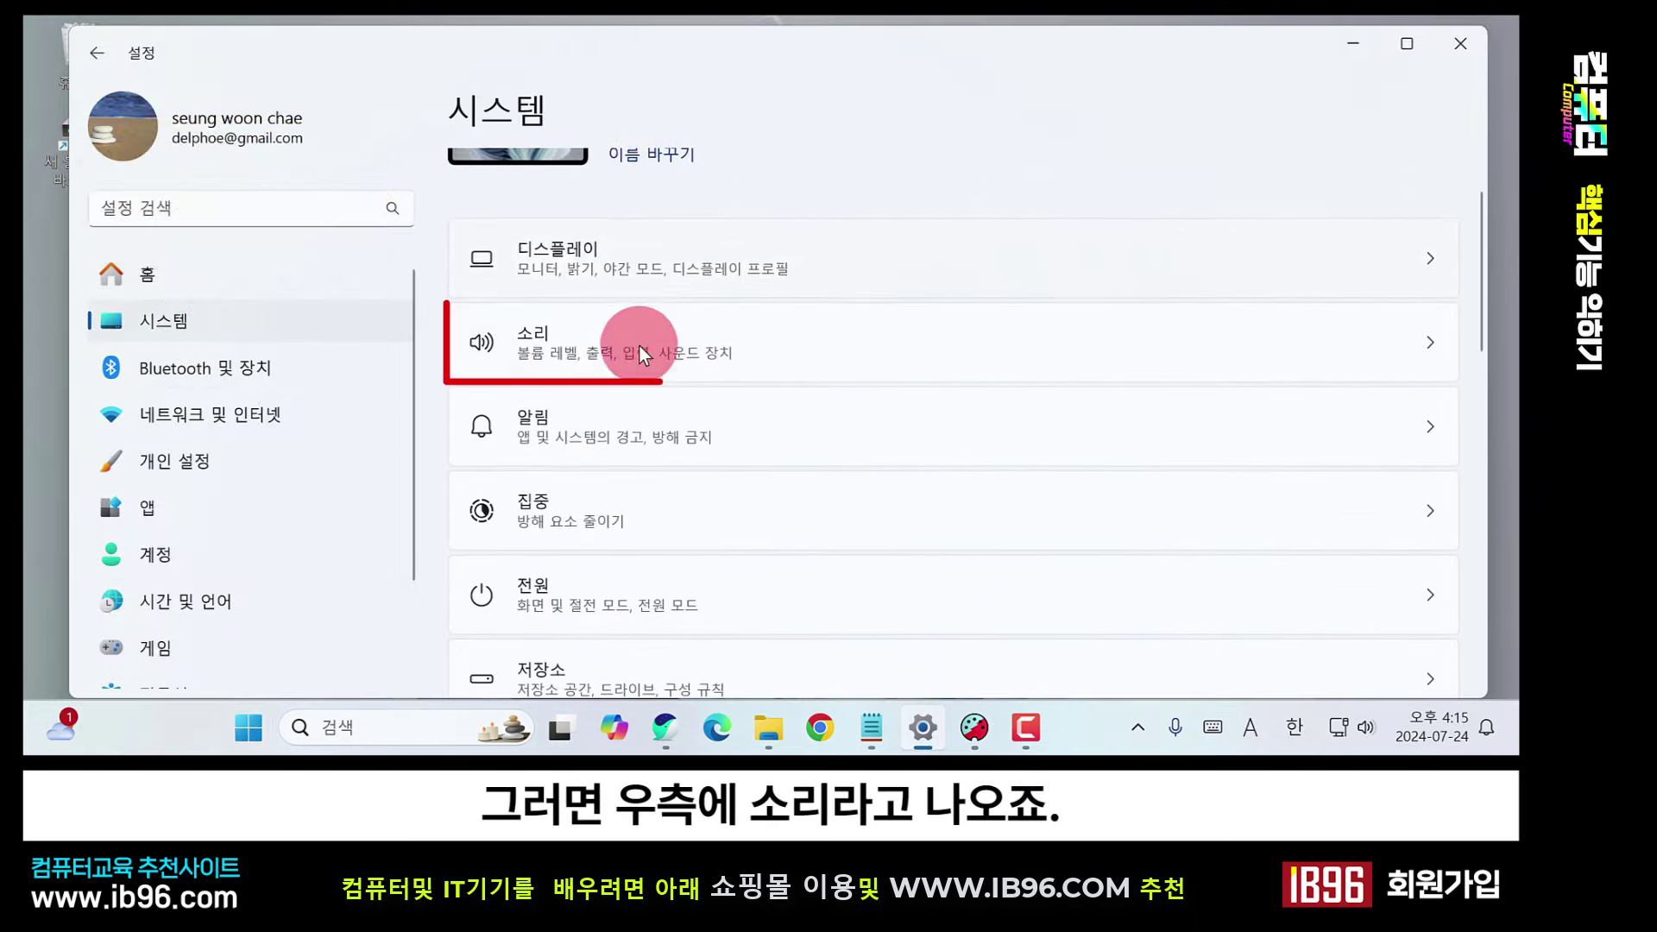
{"action": "left_click", "coordinate": [580, 339]}
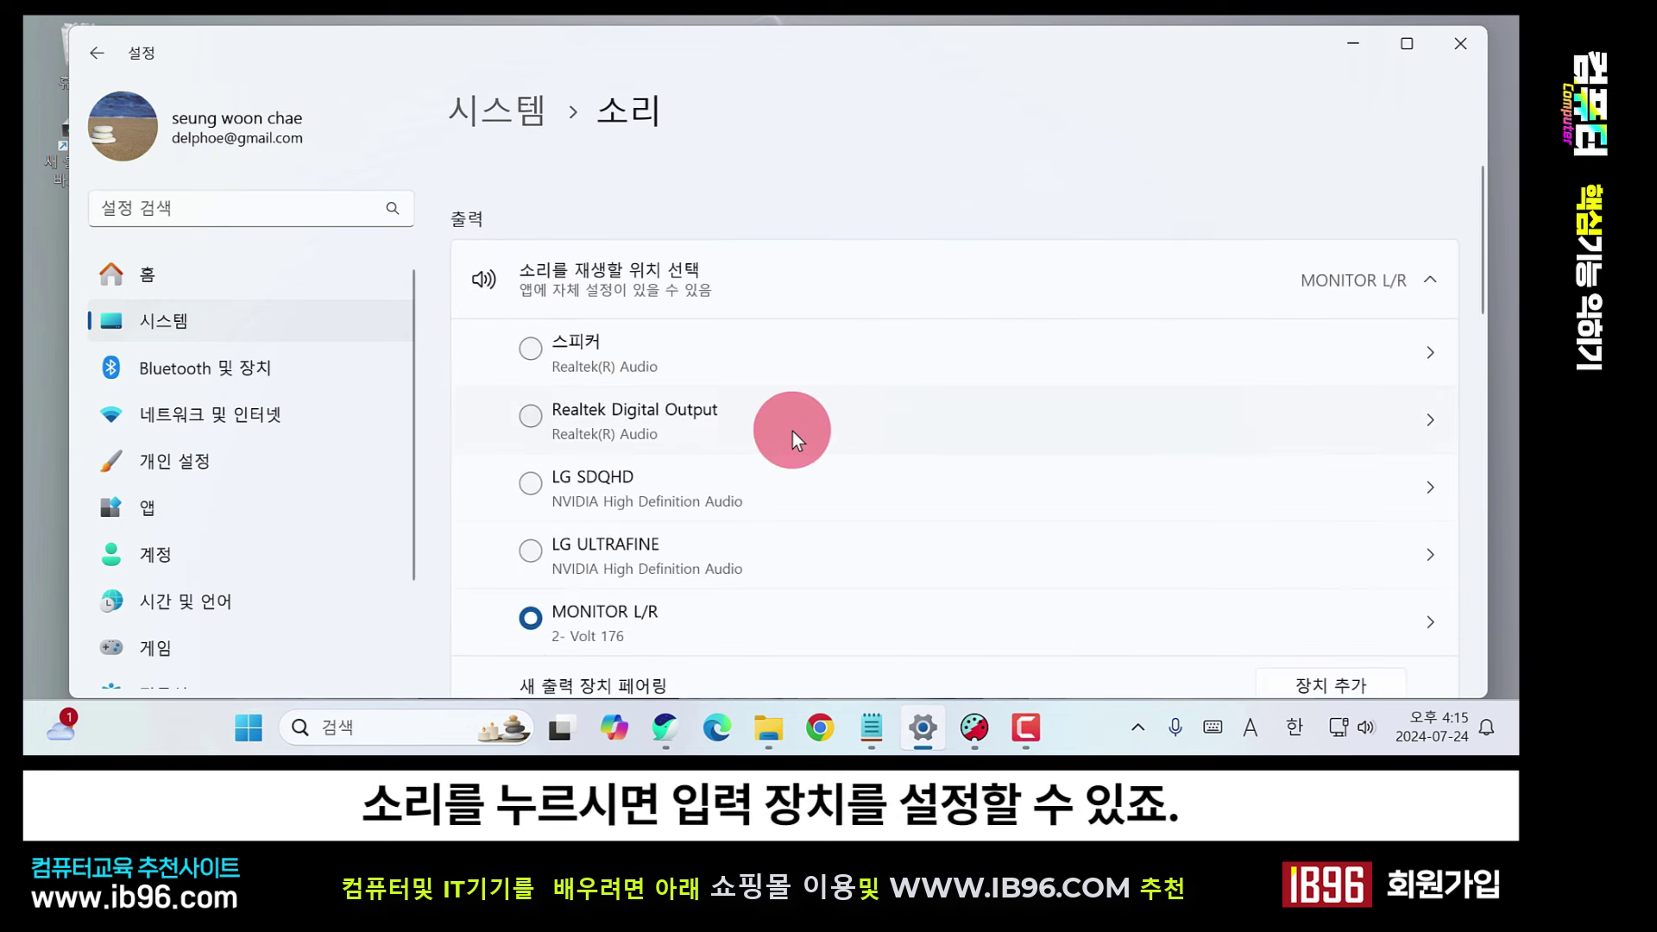
{"action": "scroll", "coordinate": [793, 431], "scroll_direction": "down", "scroll_amount": 6}
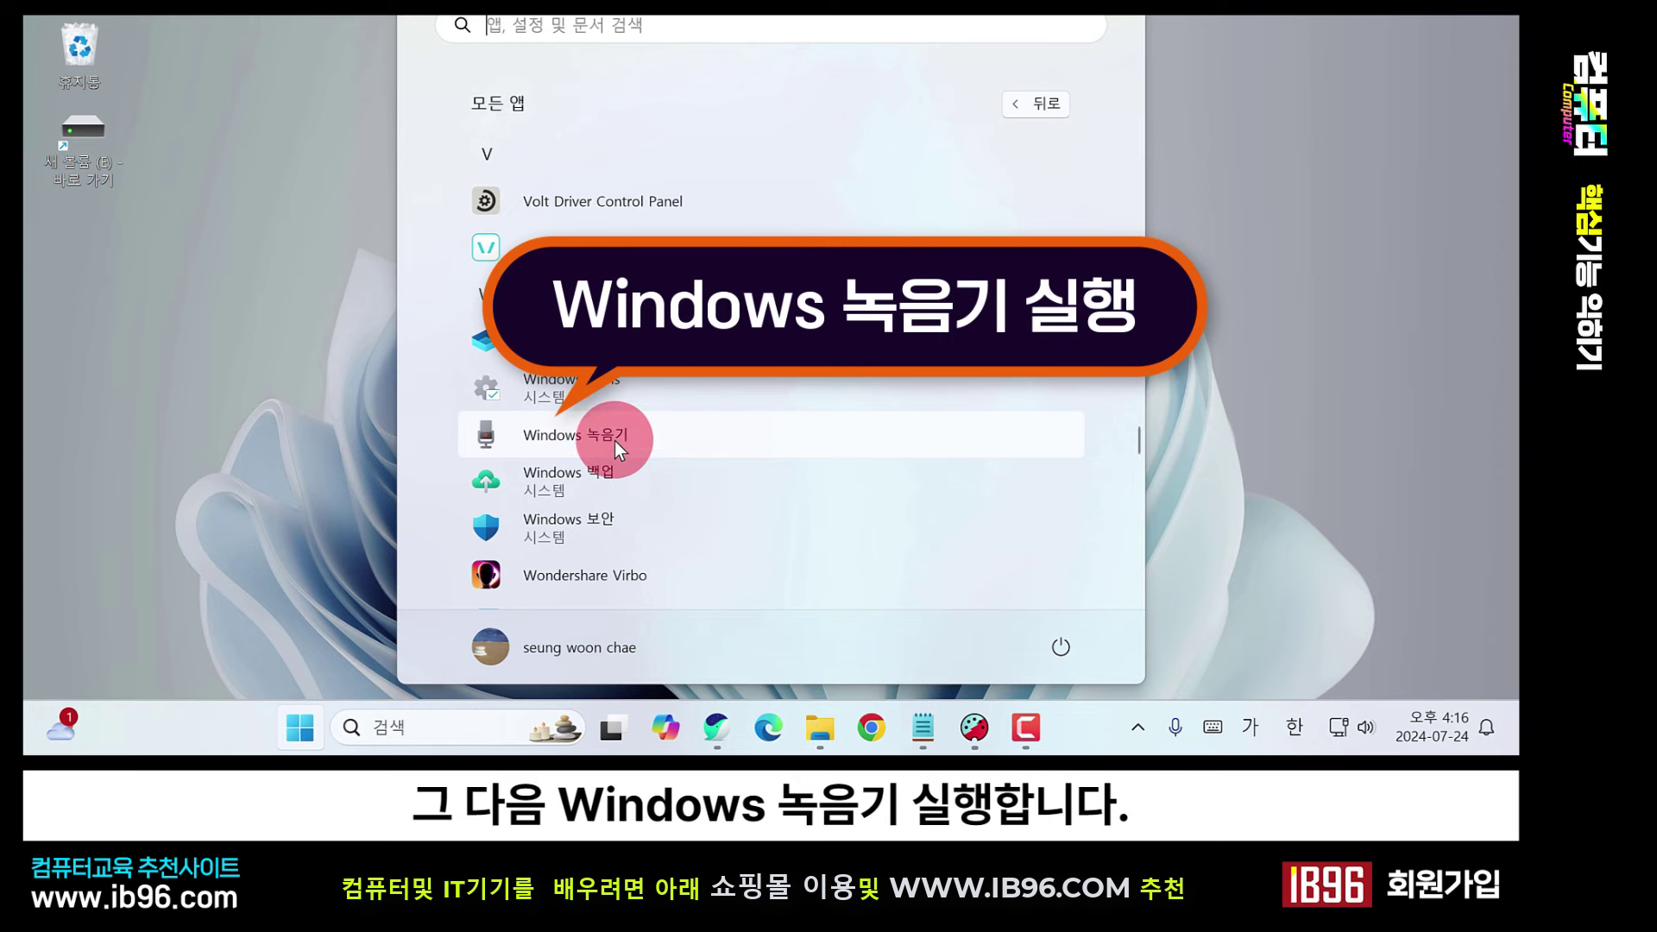
Launch Windows 녹음기 and check which microphone is selected for recording.
{"action": "left_click", "coordinate": [615, 440]}
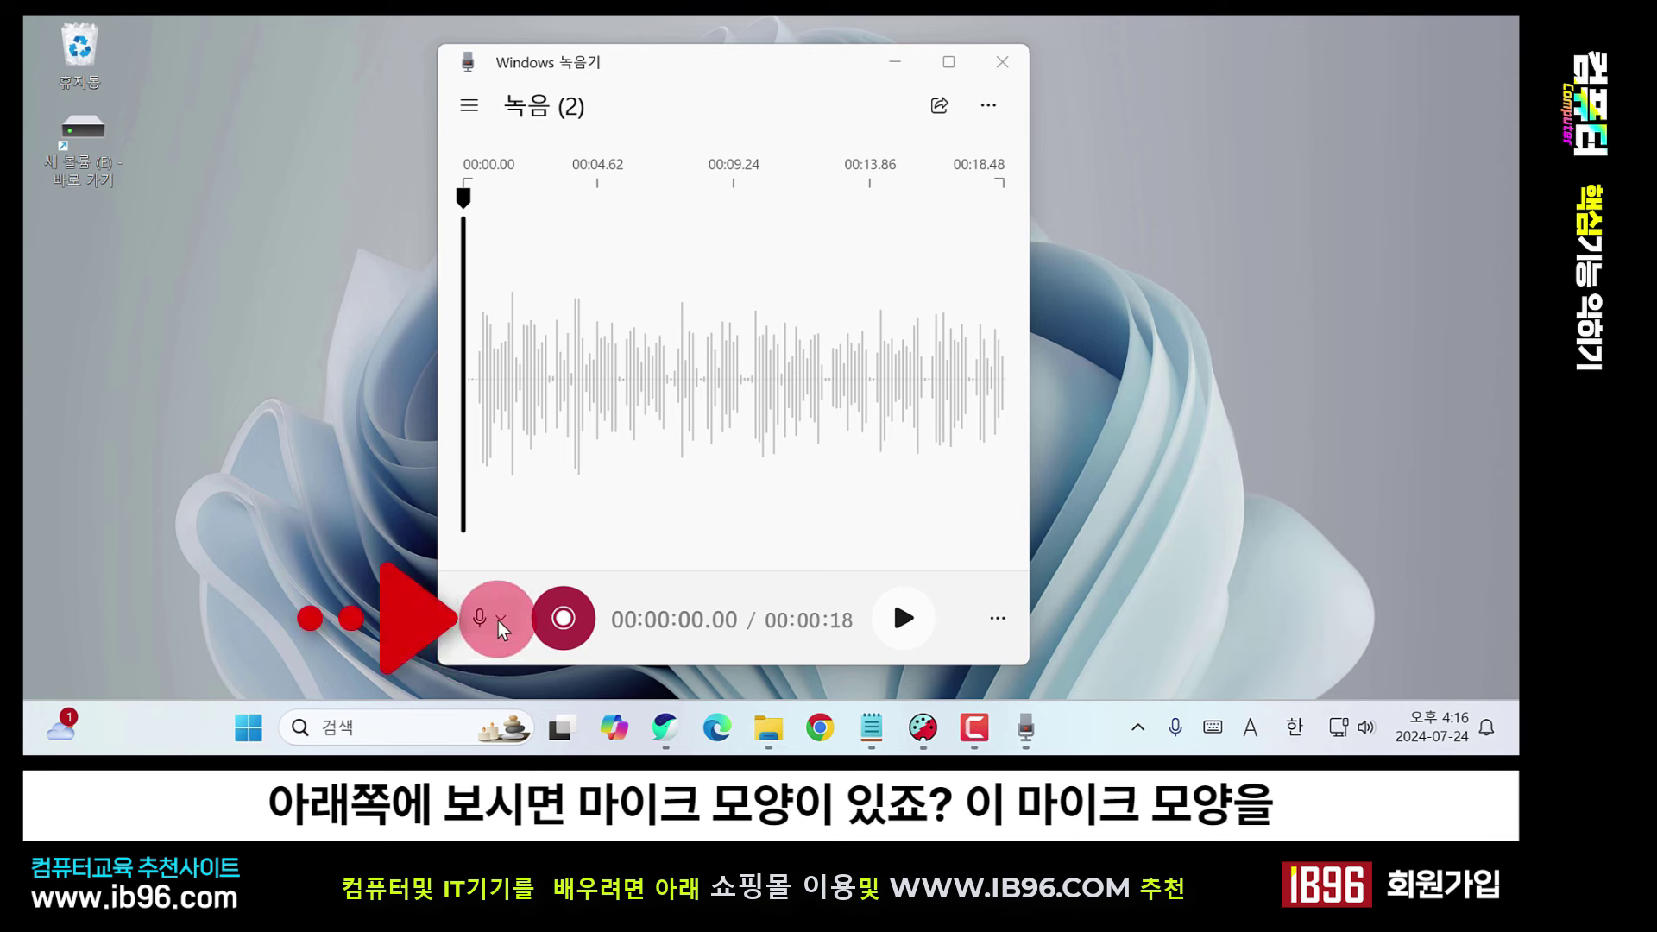
{"action": "left_click", "coordinate": [498, 620]}
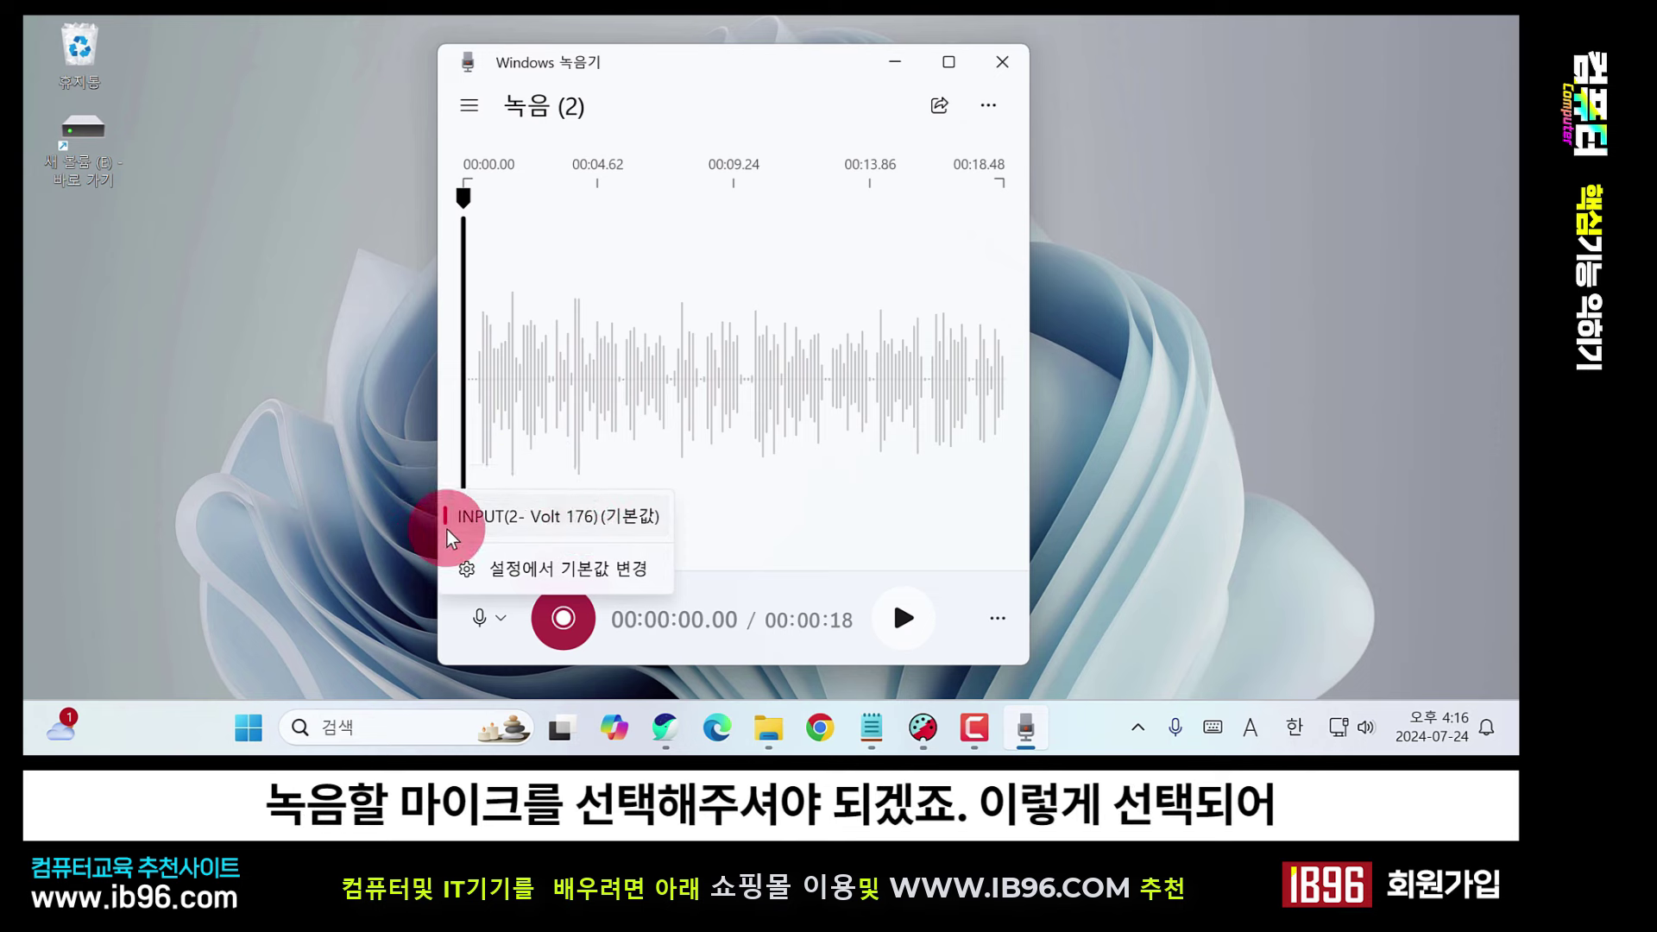
{"action": "left_click", "coordinate": [341, 562]}
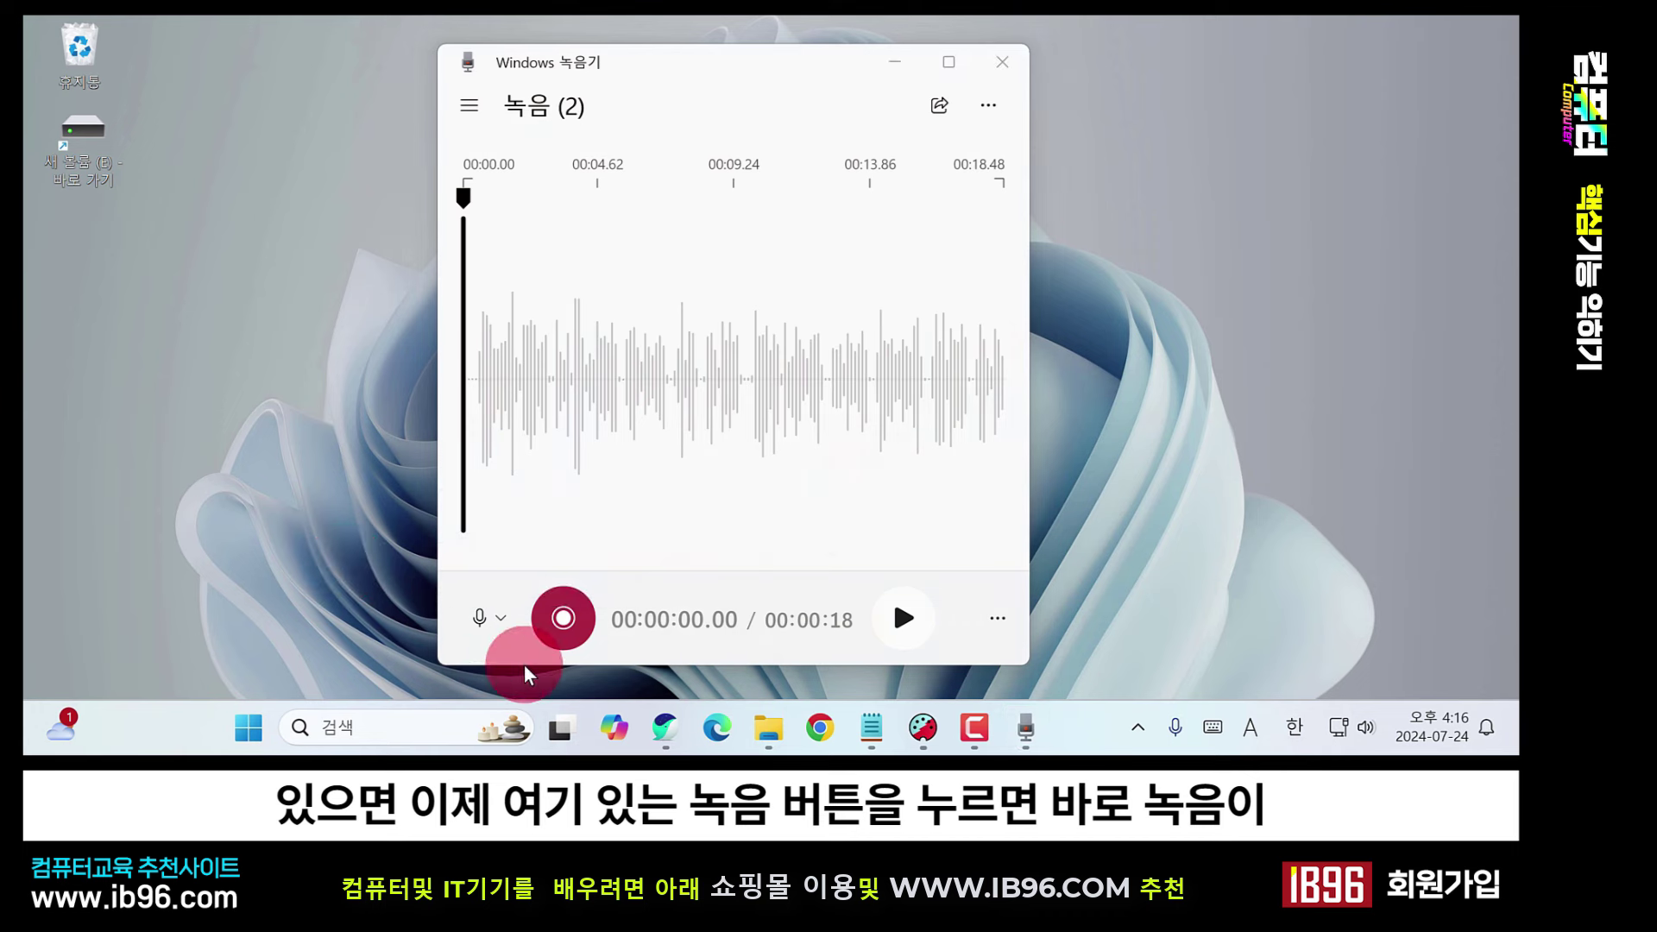
Record about 14 seconds of speech with the microphone and play it back, placing the playhead at about 5.98 seconds.
{"action": "left_click", "coordinate": [564, 616]}
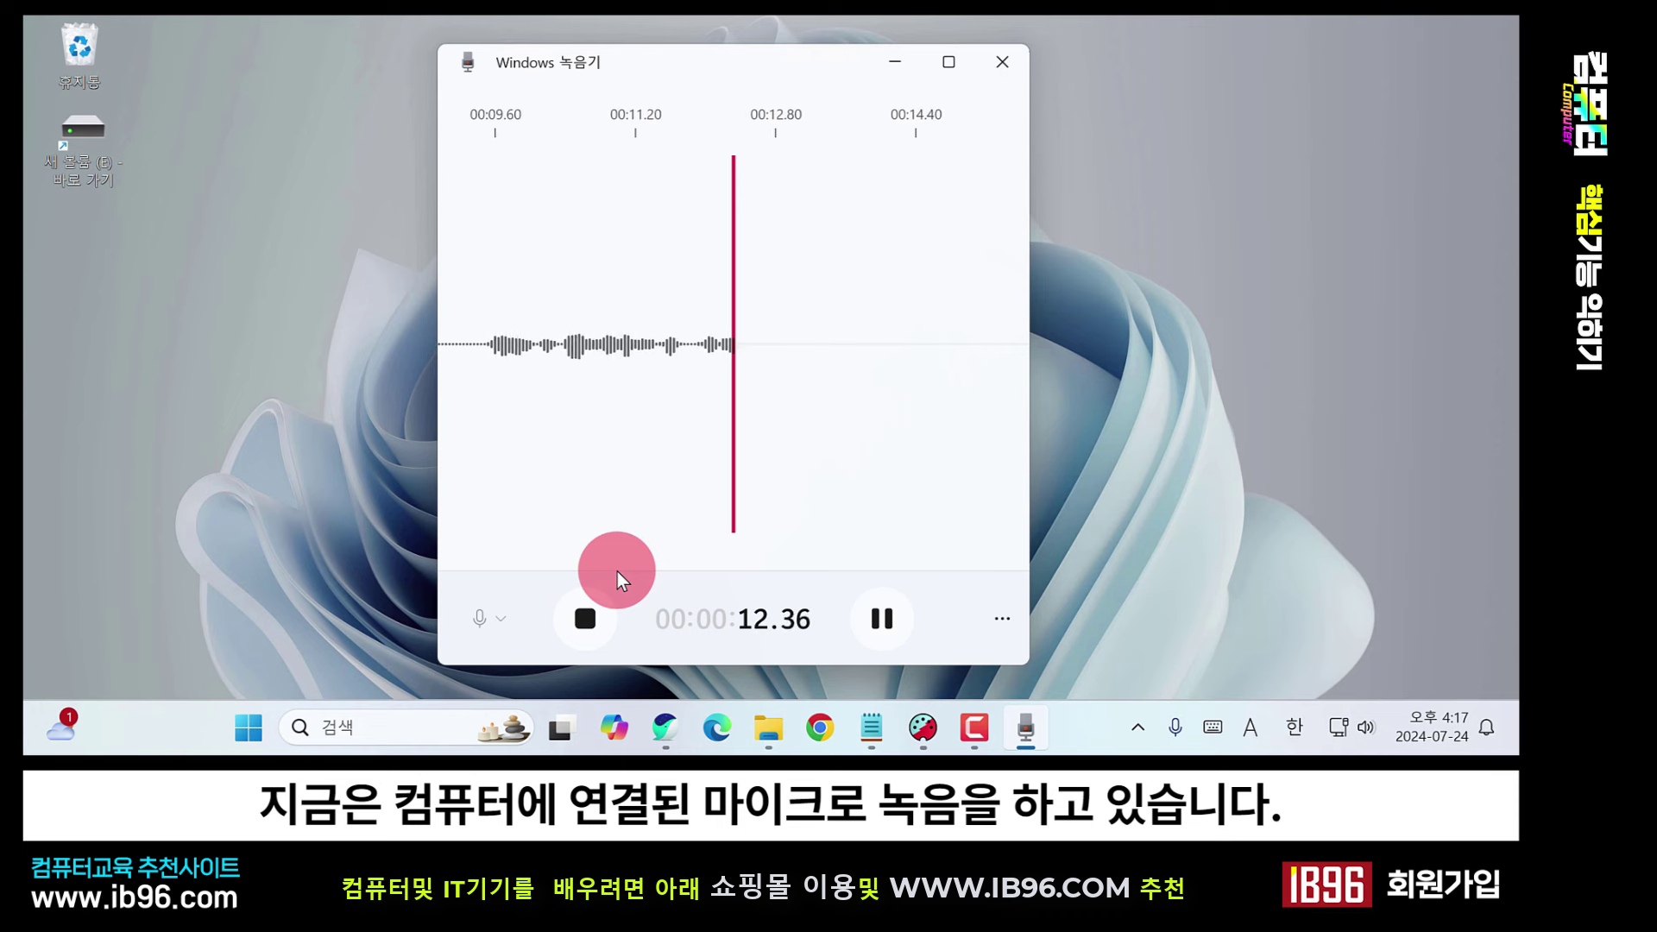
{"action": "left_click", "coordinate": [585, 616]}
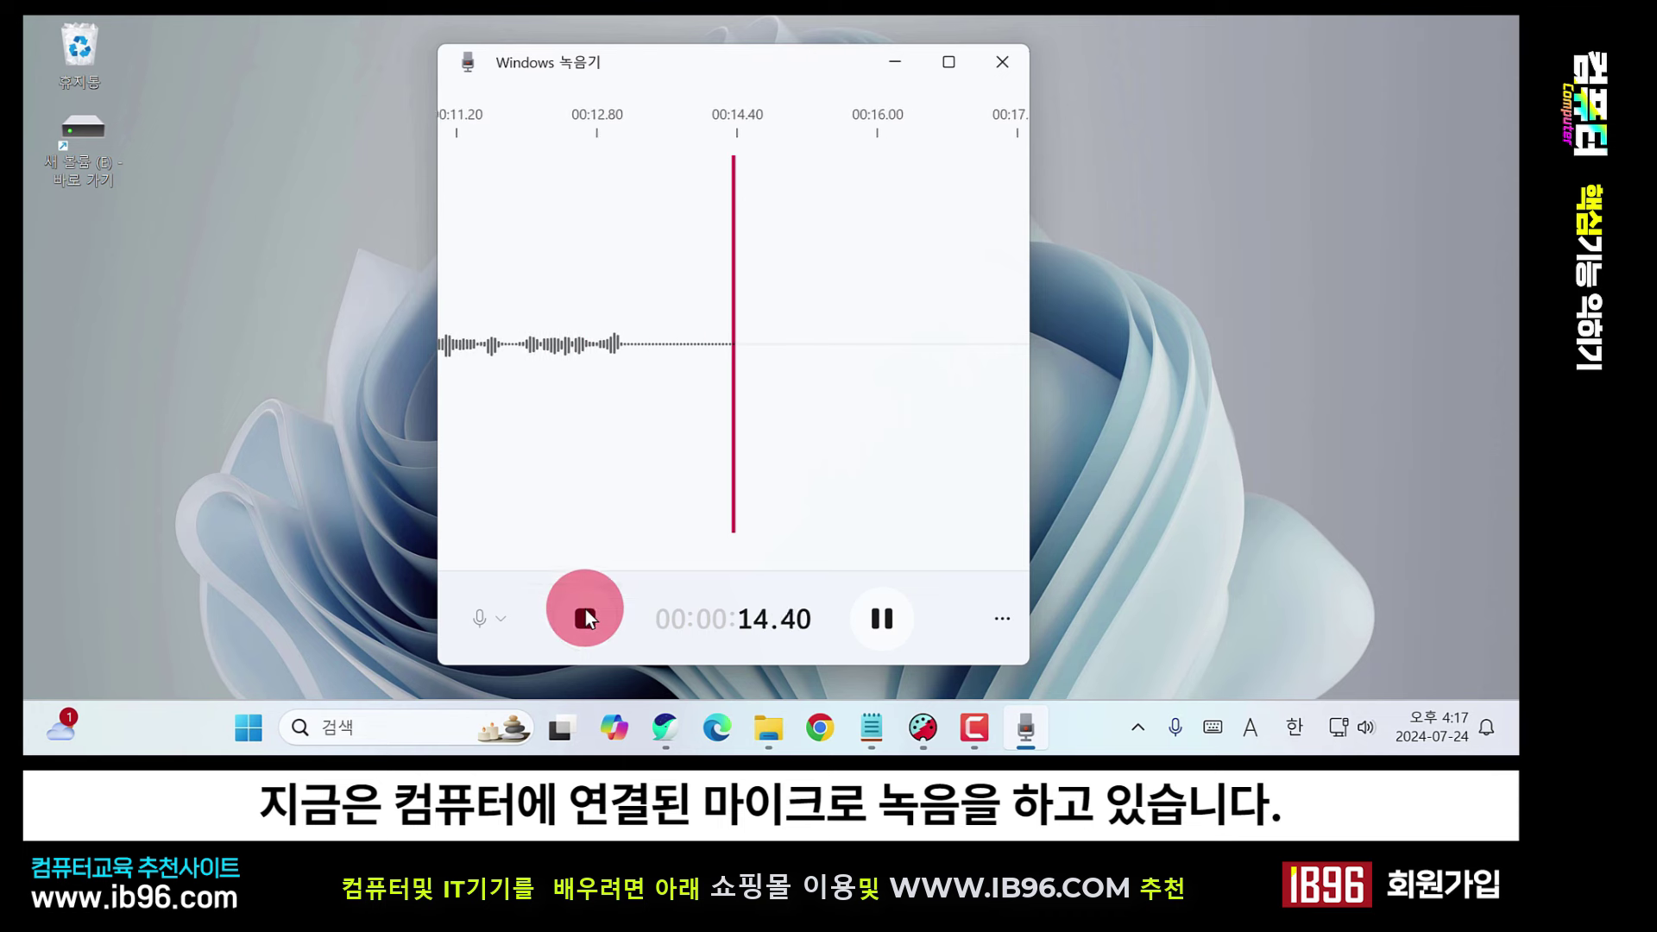
{"action": "left_click", "coordinate": [898, 626]}
{"action": "left_click", "coordinate": [897, 627]}
{"action": "left_click", "coordinate": [683, 502]}
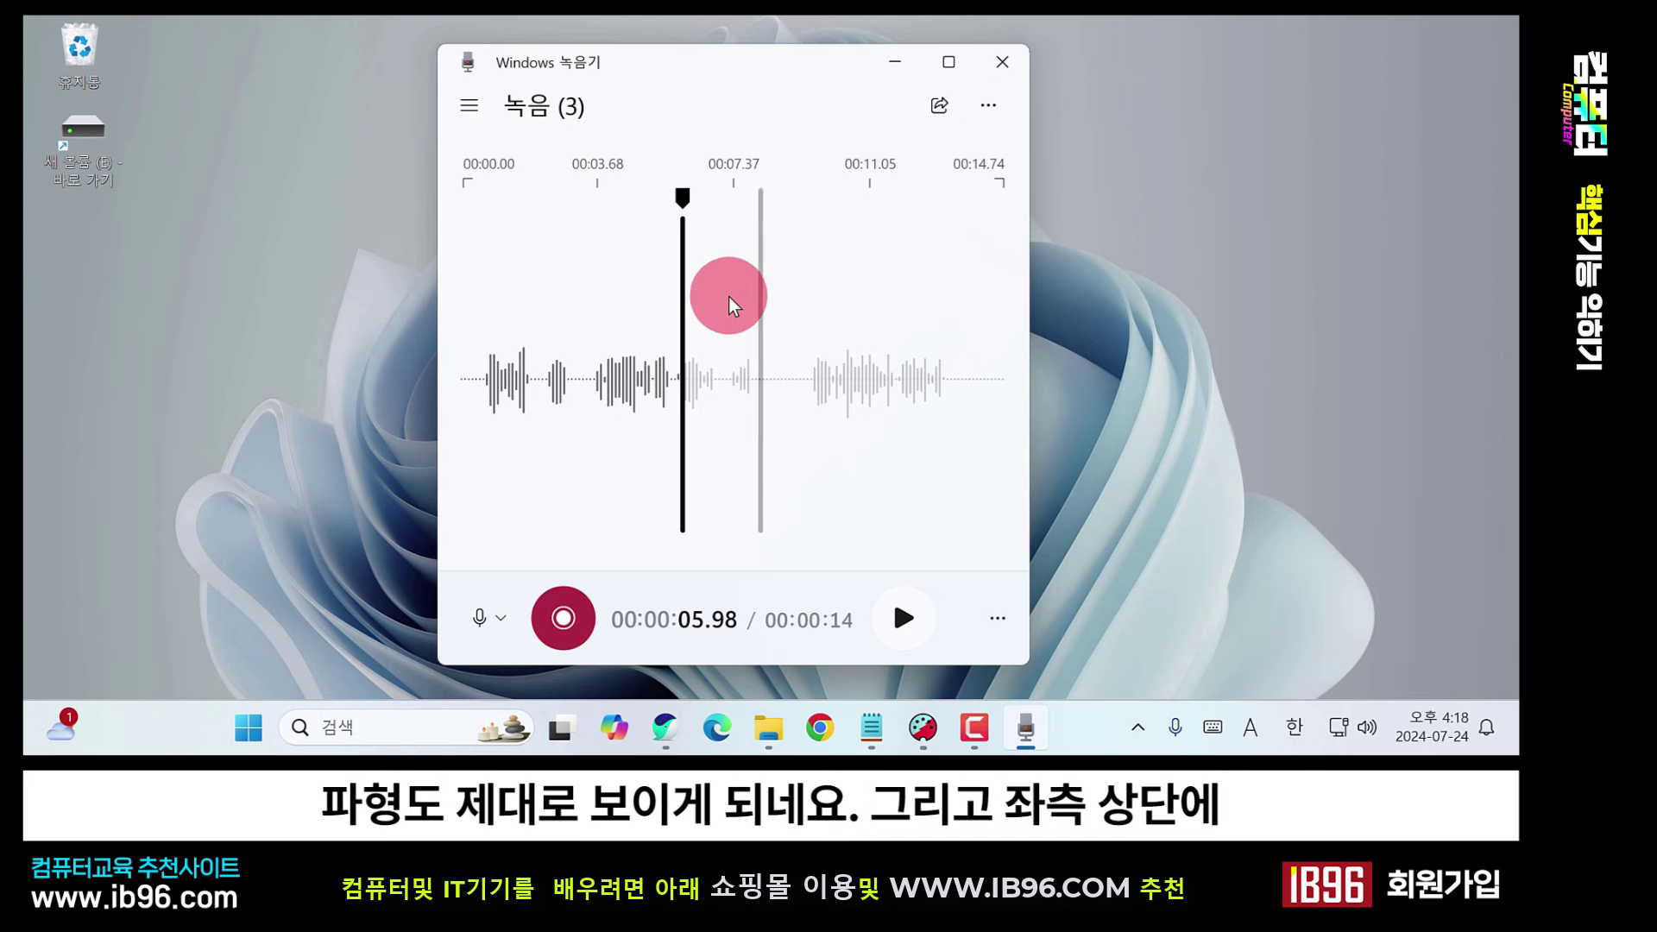
Show the list of saved recordings and select the newest one, 녹음 (3).
{"action": "left_click", "coordinate": [472, 110]}
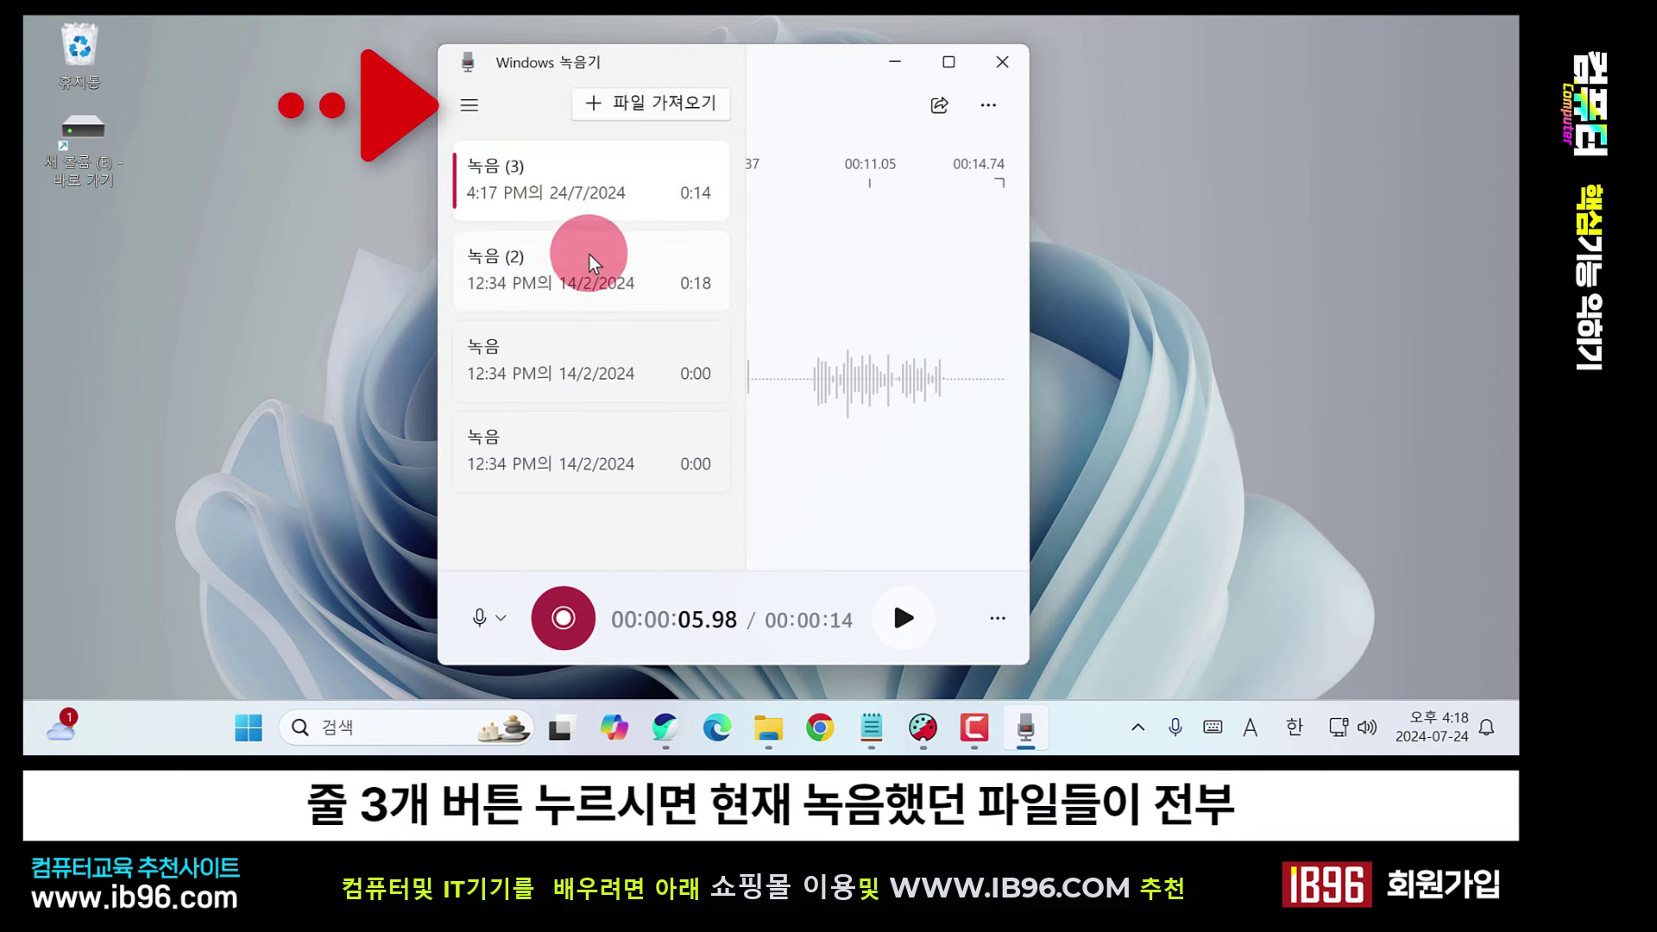
{"action": "left_click", "coordinate": [589, 205]}
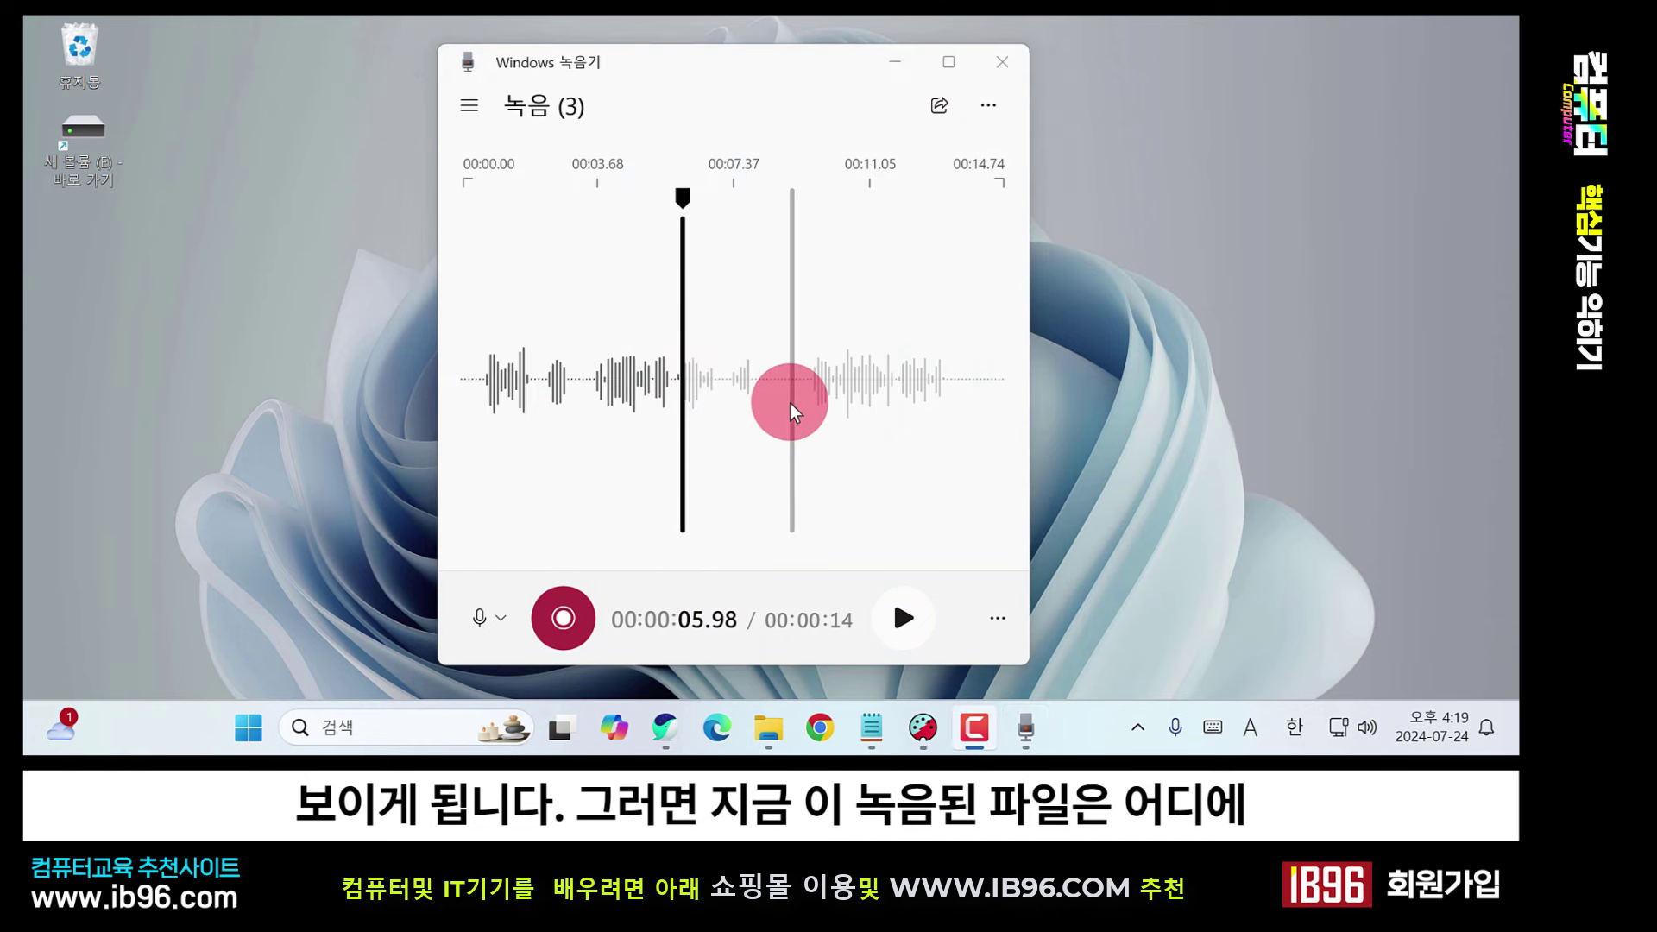
Switch to File Explorer and select the 소리 녹음 folder inside the 문서 folder.
{"action": "left_click", "coordinate": [768, 733]}
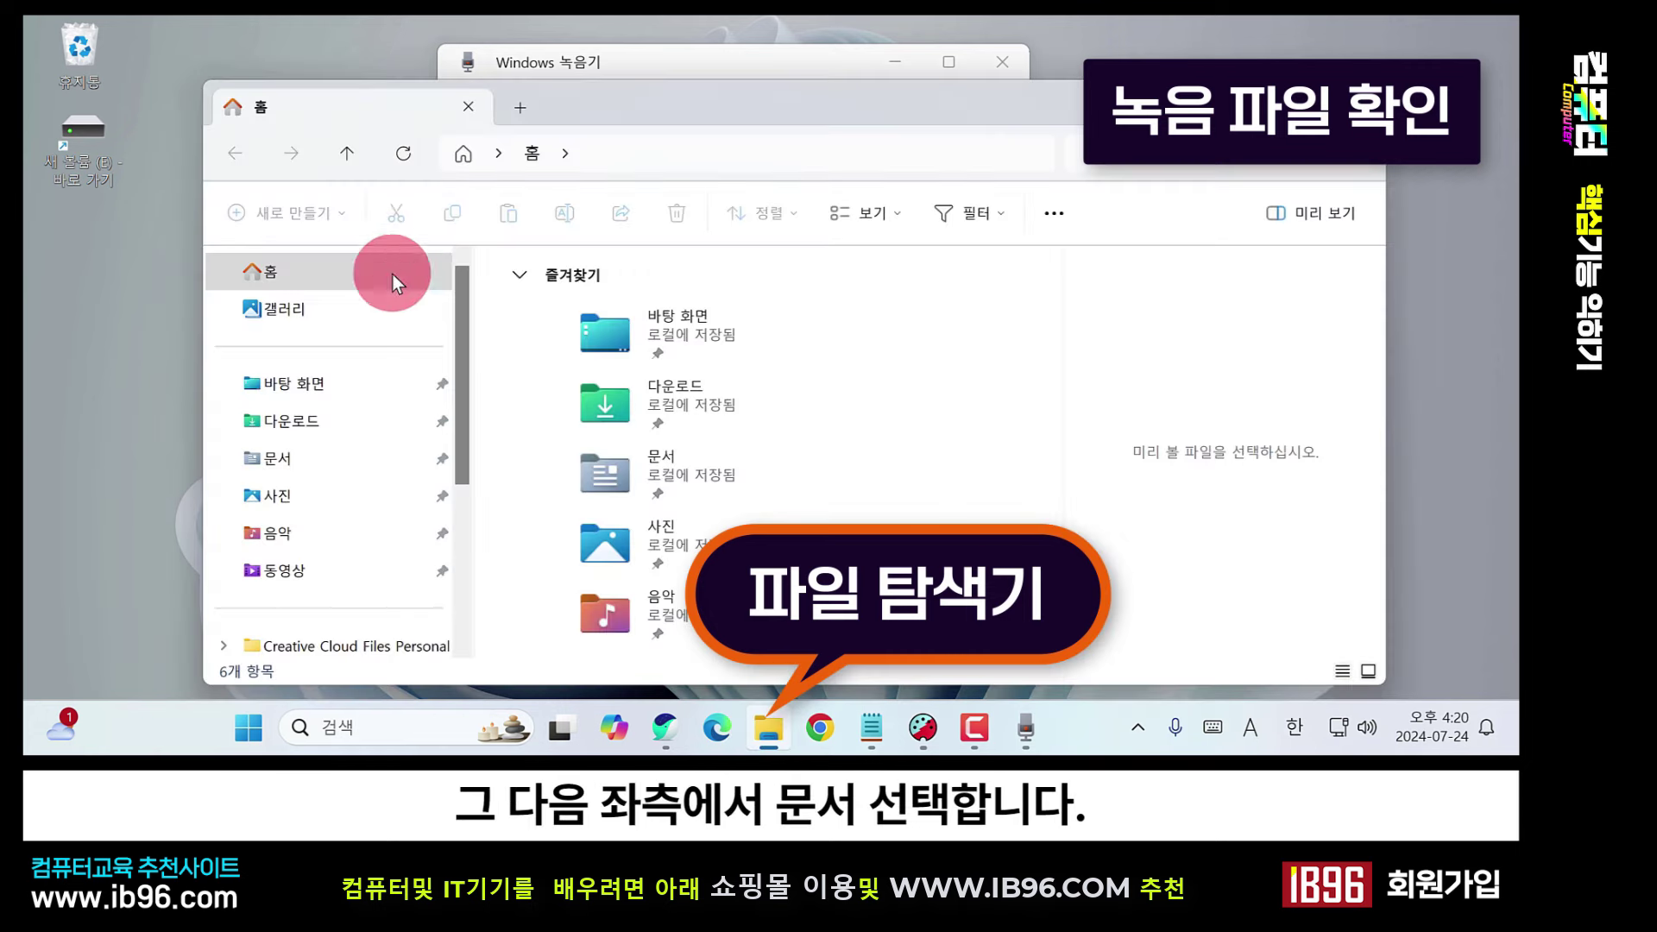
{"action": "left_click", "coordinate": [302, 467]}
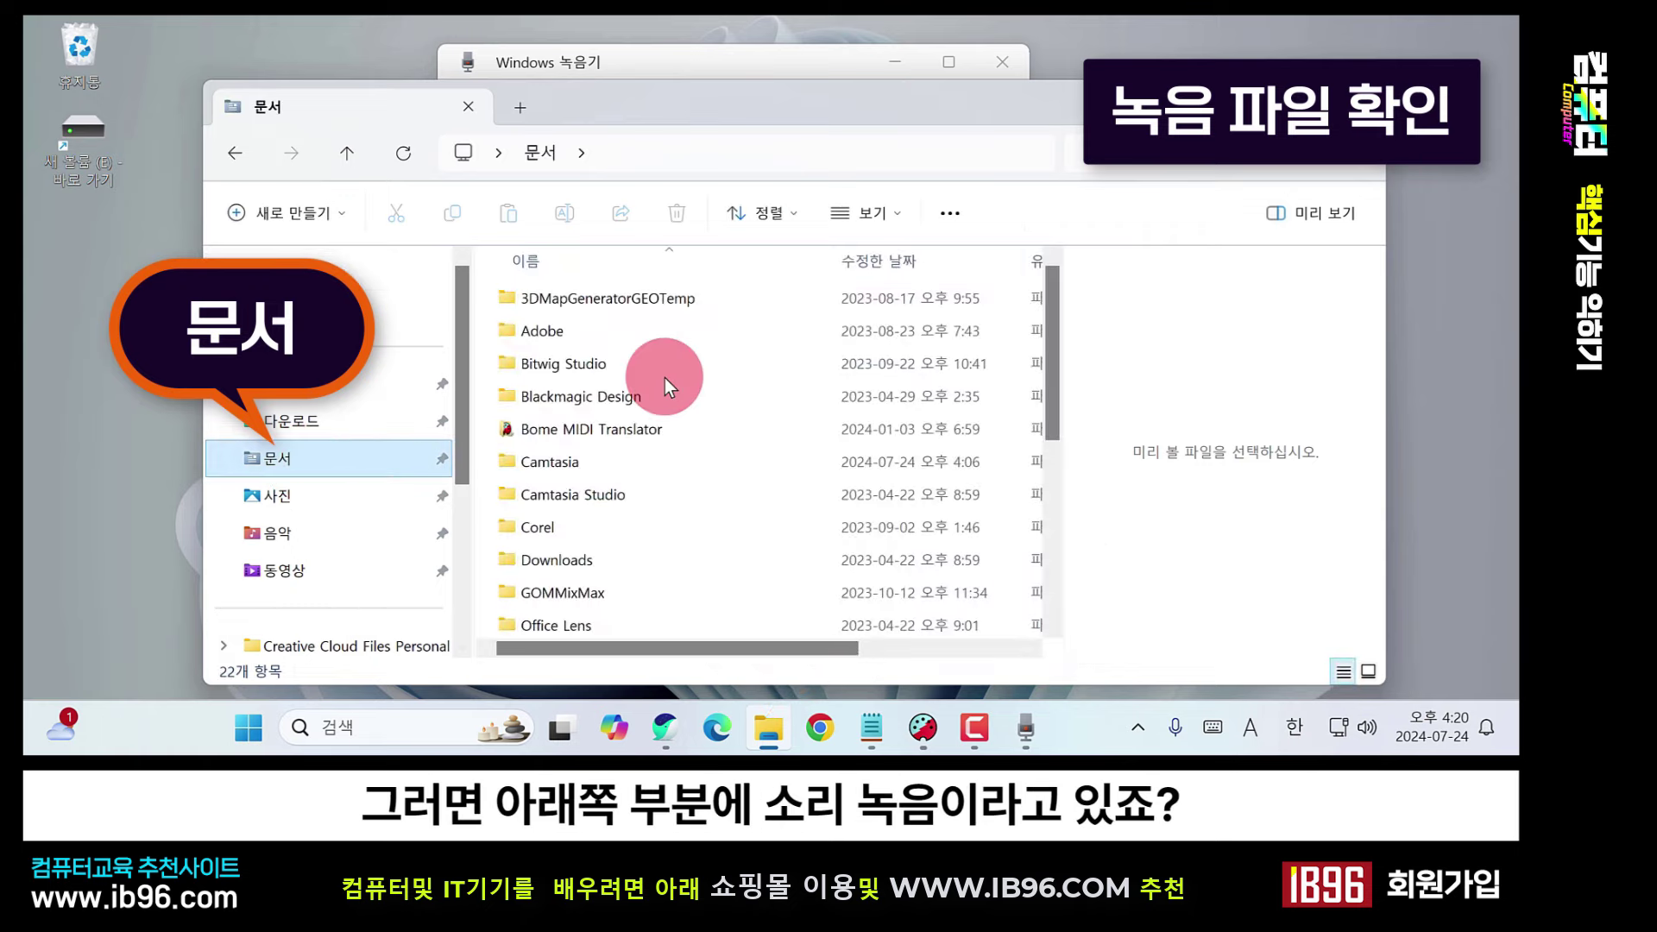
{"action": "scroll", "coordinate": [665, 378], "scroll_direction": "down", "scroll_amount": 3}
{"action": "scroll", "coordinate": [639, 449], "scroll_direction": "down", "scroll_amount": 1}
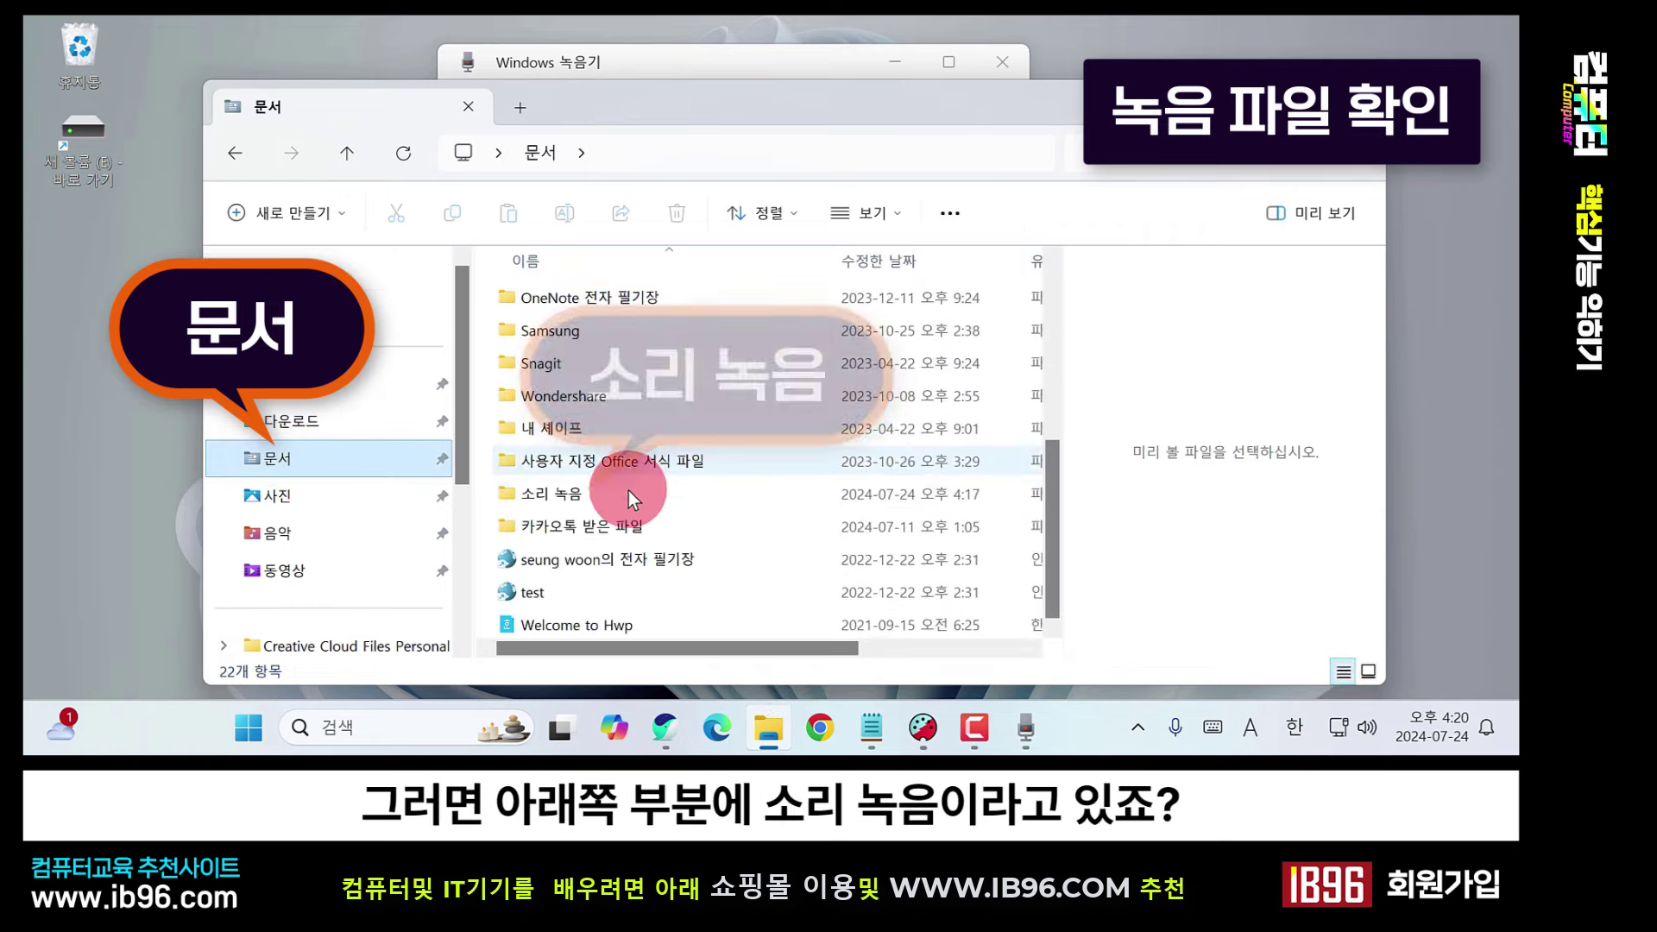
{"action": "left_click", "coordinate": [591, 498]}
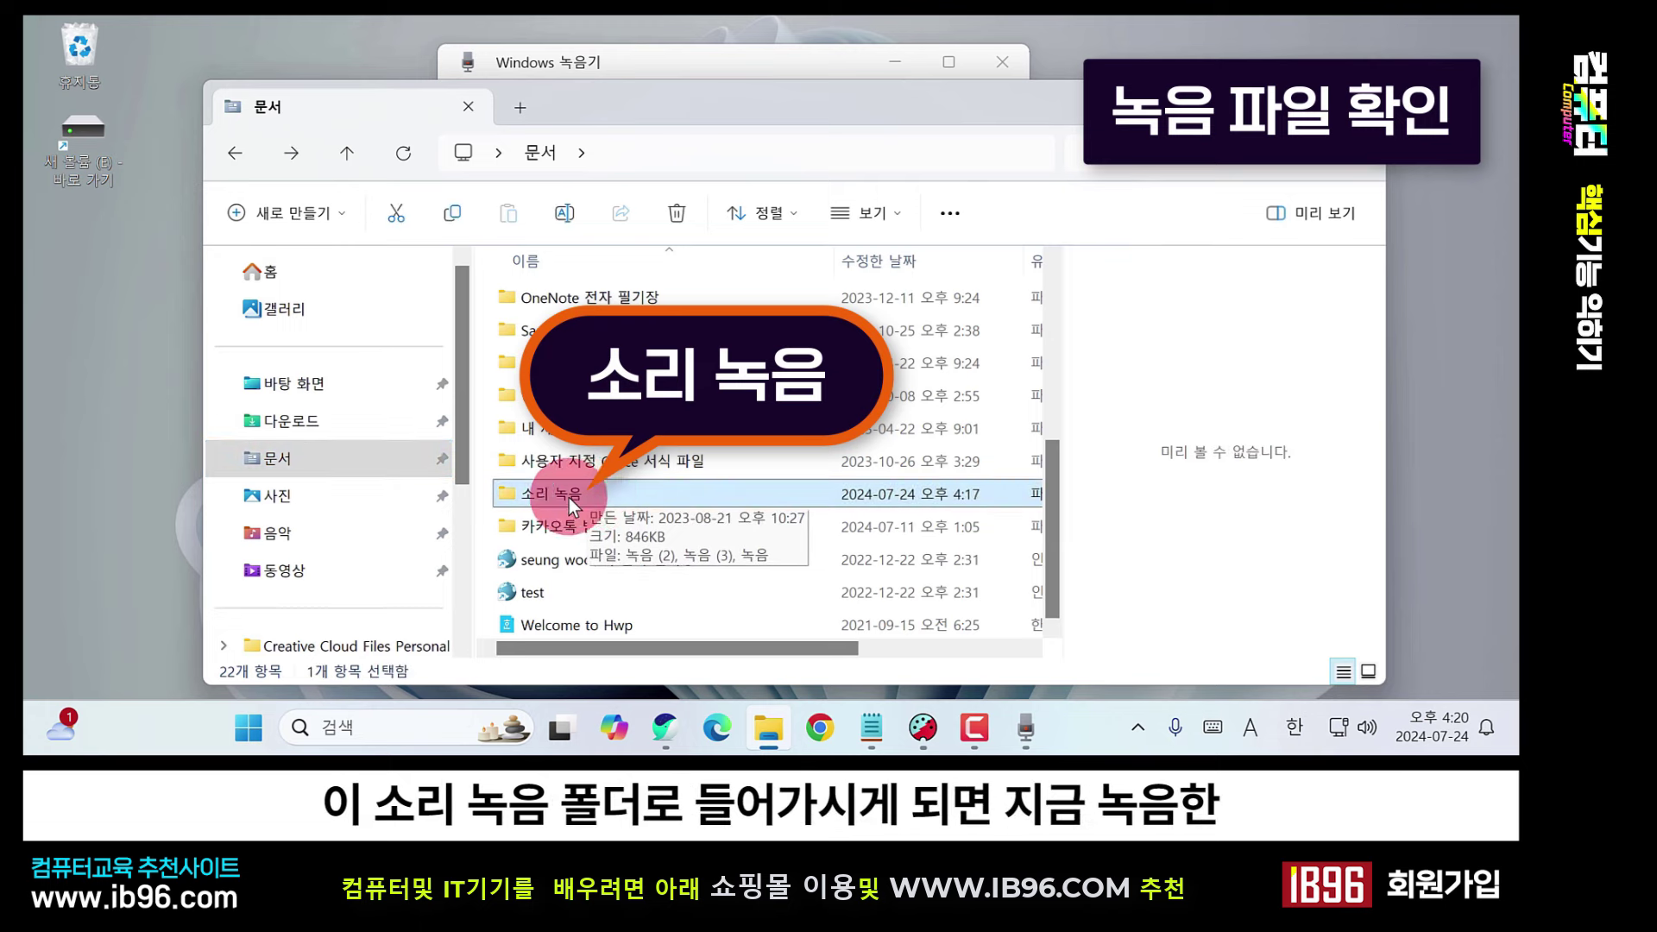
Open the 소리 녹음 folder to view the saved recording files.
{"action": "double_click", "coordinate": [592, 492]}
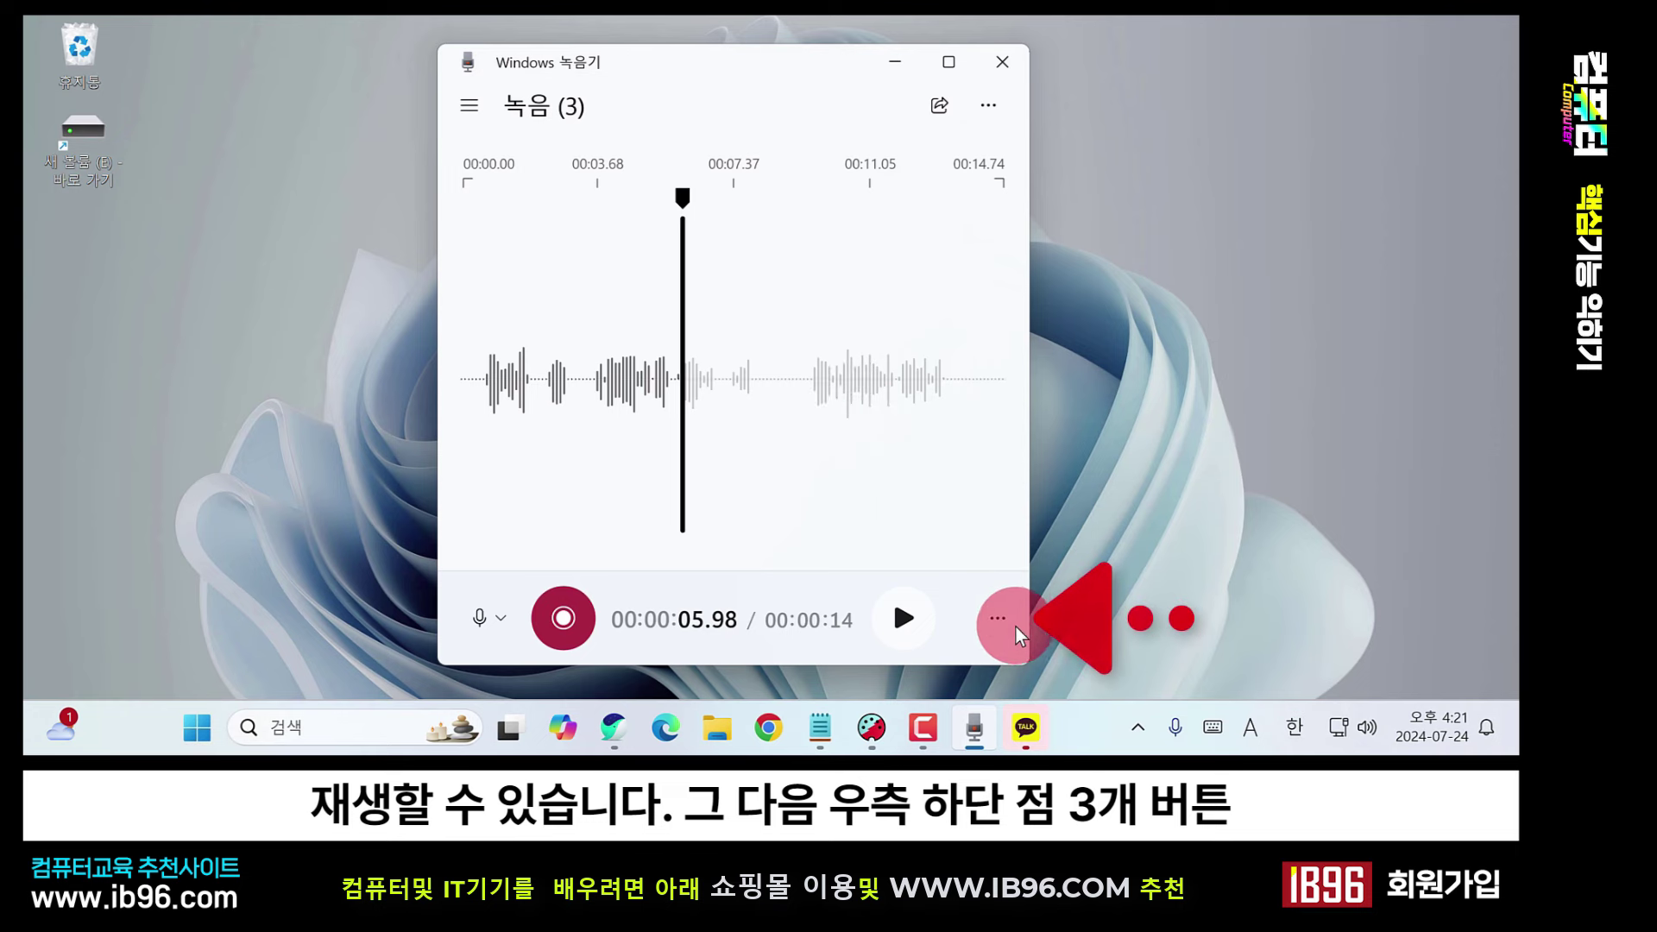
Show the available playback speeds for 녹음 (3) in Windows 녹음기, and dismiss them without choosing one.
{"action": "left_click", "coordinate": [1009, 635]}
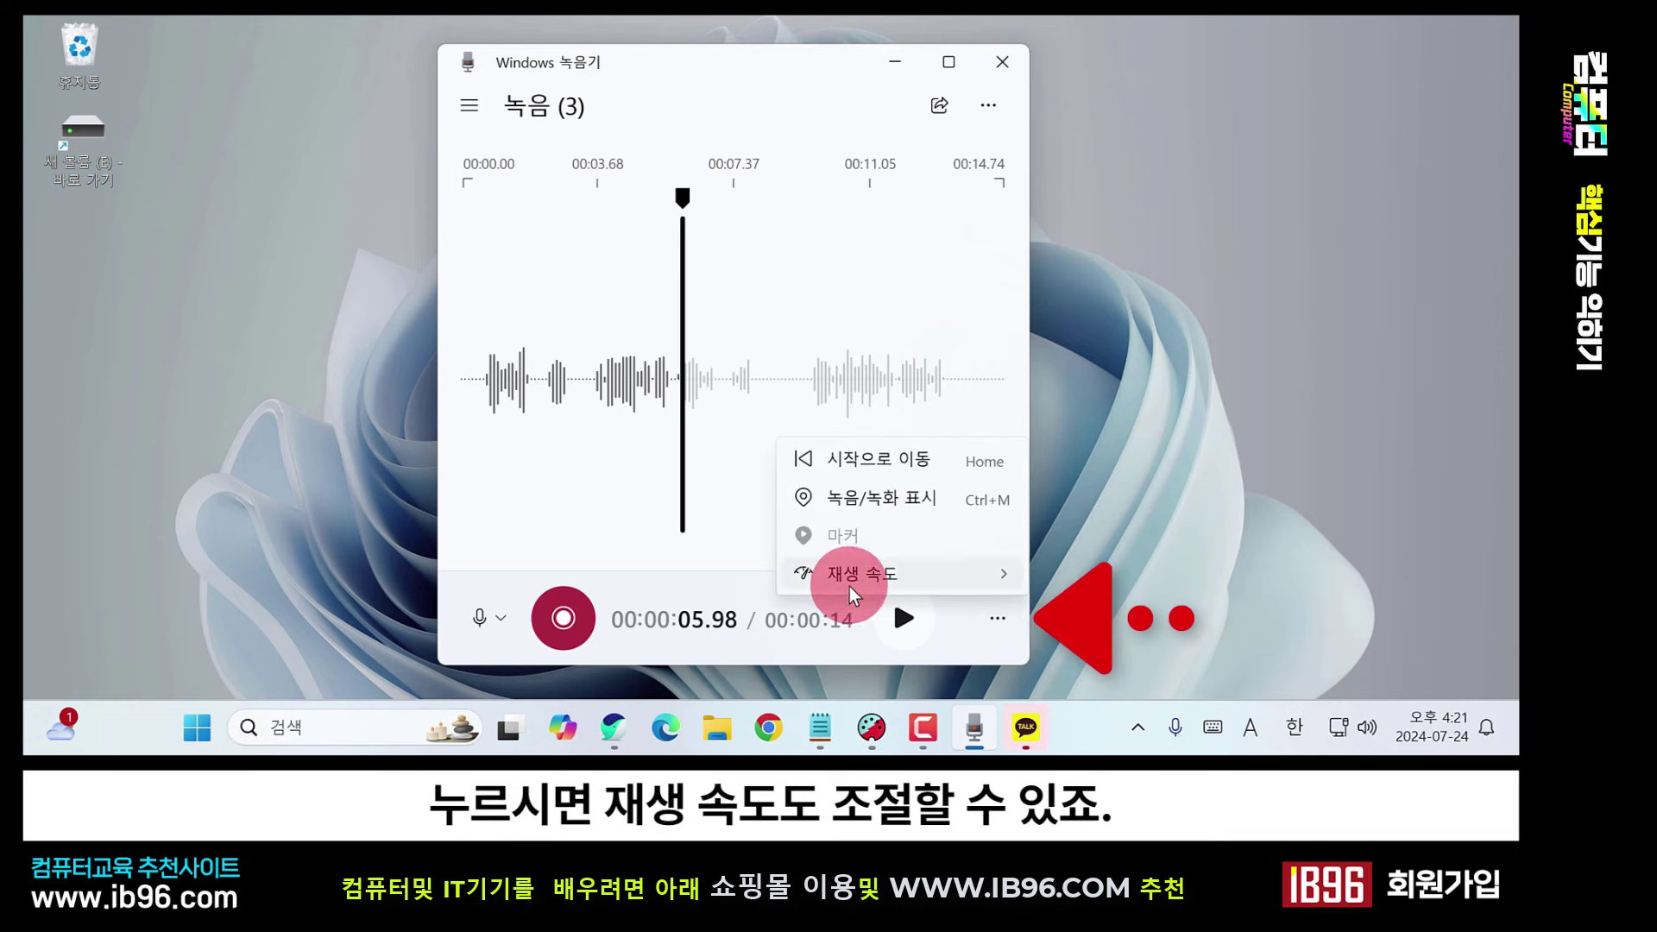
{"action": "mouse_move", "coordinate": [851, 574]}
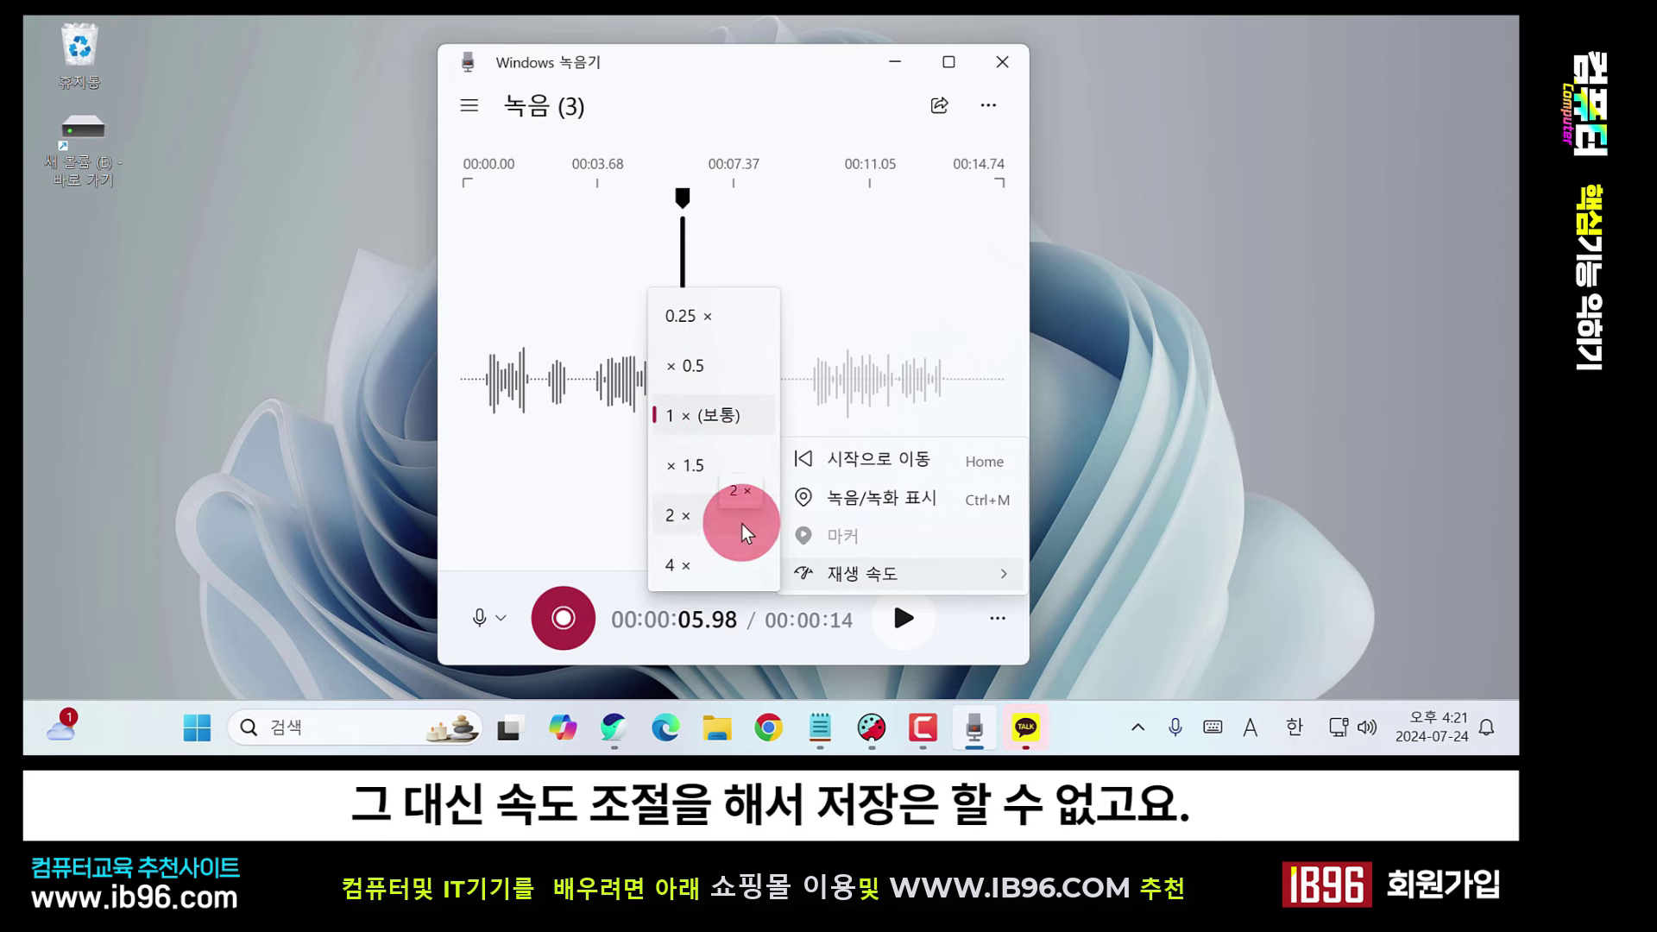
{"action": "left_click", "coordinate": [783, 86]}
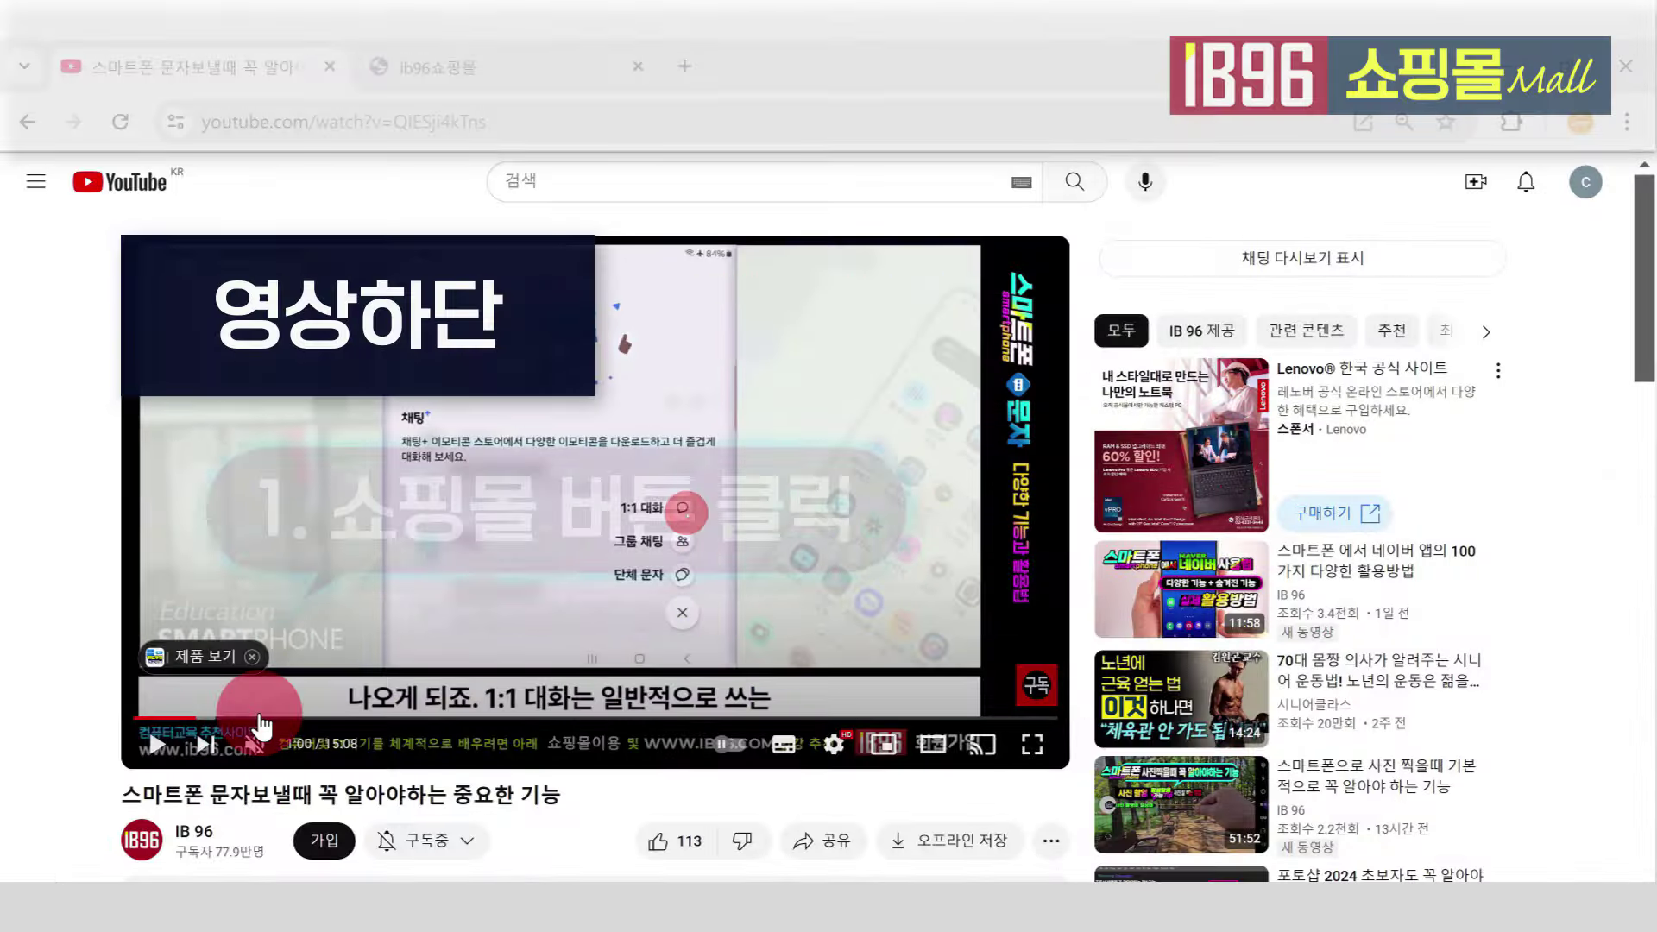
Switch to the YouTube video in Chrome, show its tagged products and read the detail page of the Windows 11 course.
{"action": "left_click", "coordinate": [203, 657]}
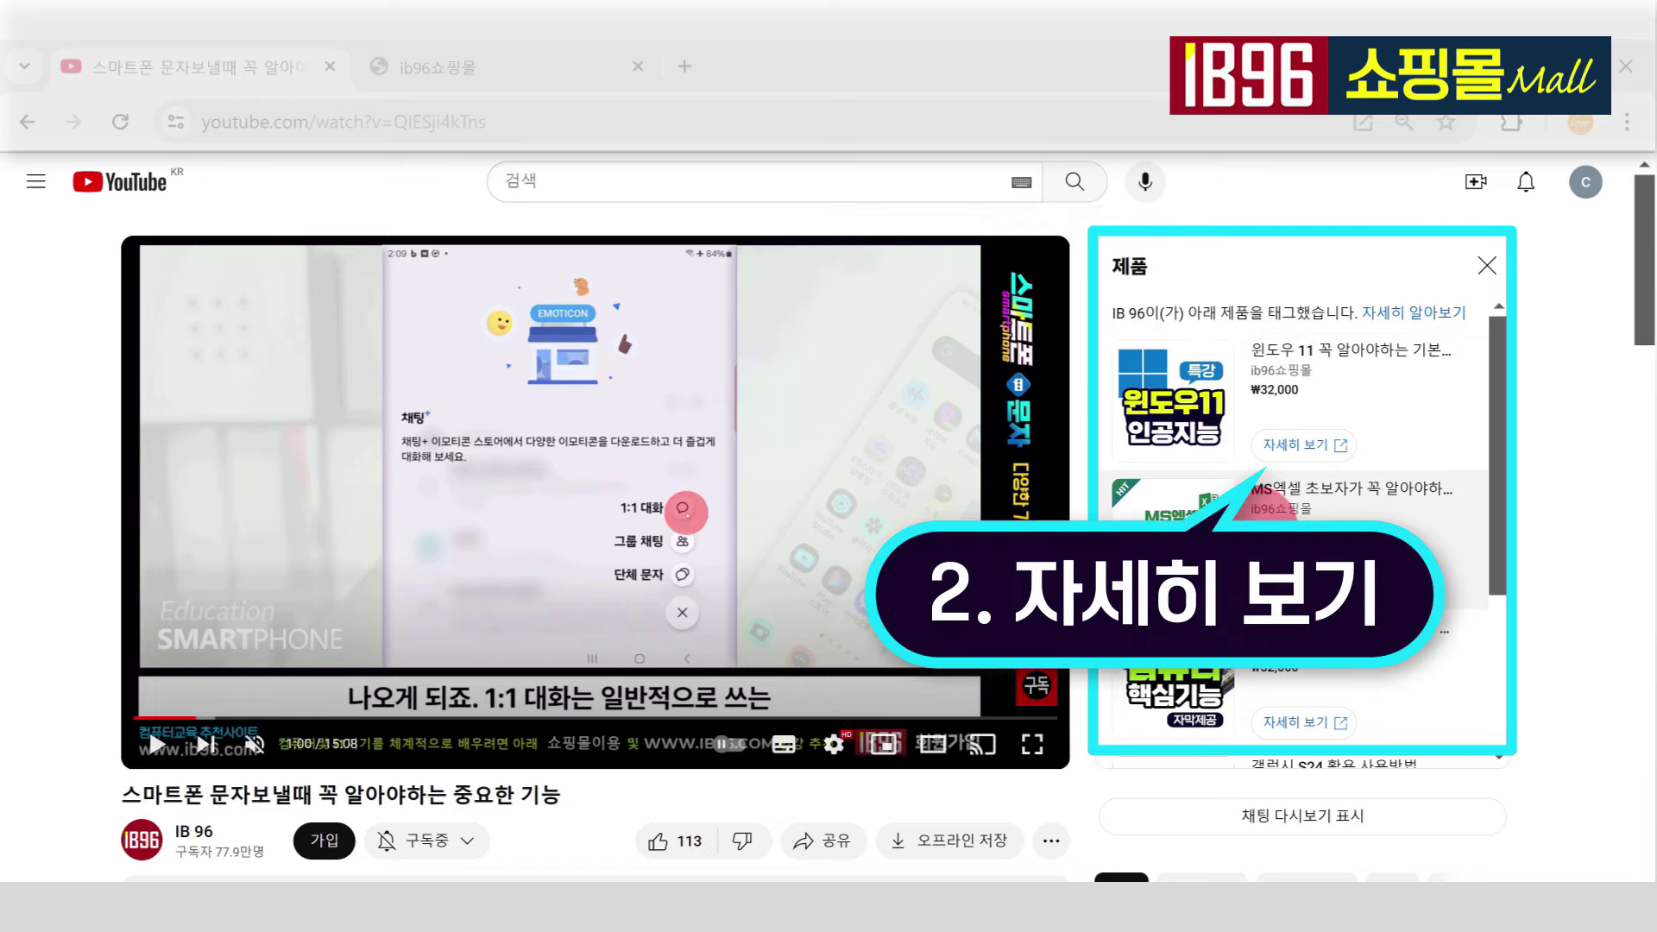
{"action": "left_click", "coordinate": [1318, 445]}
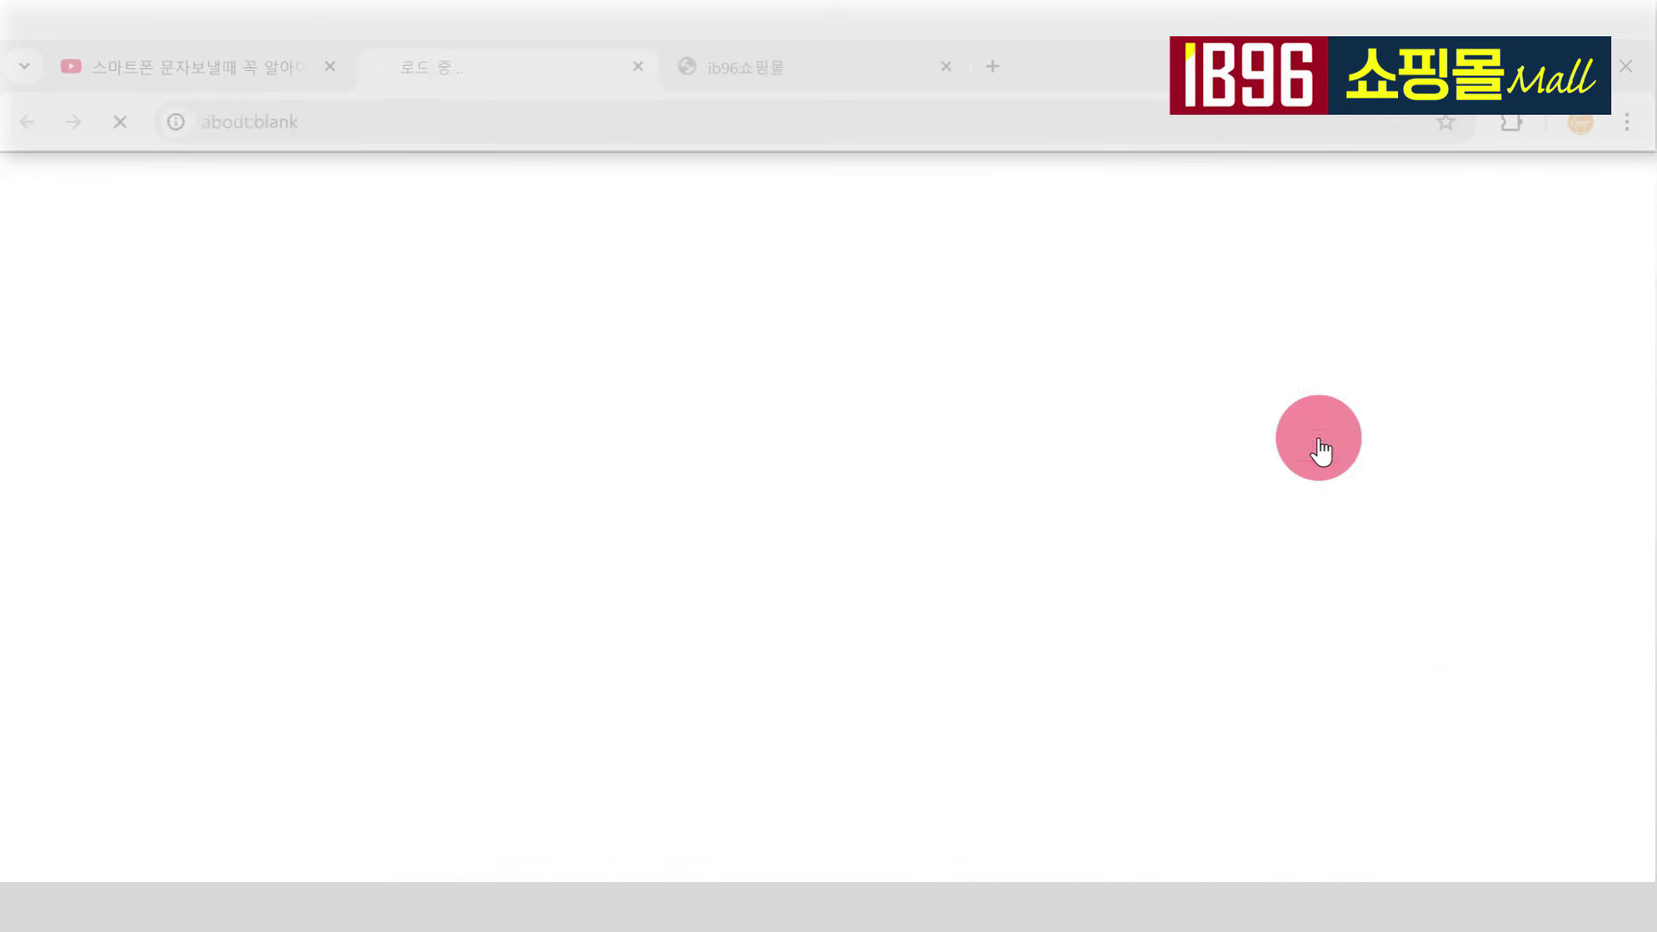
{"action": "scroll", "coordinate": [1090, 512], "scroll_direction": "down", "scroll_amount": 5}
{"action": "scroll", "coordinate": [1088, 511], "scroll_direction": "down", "scroll_amount": 15}
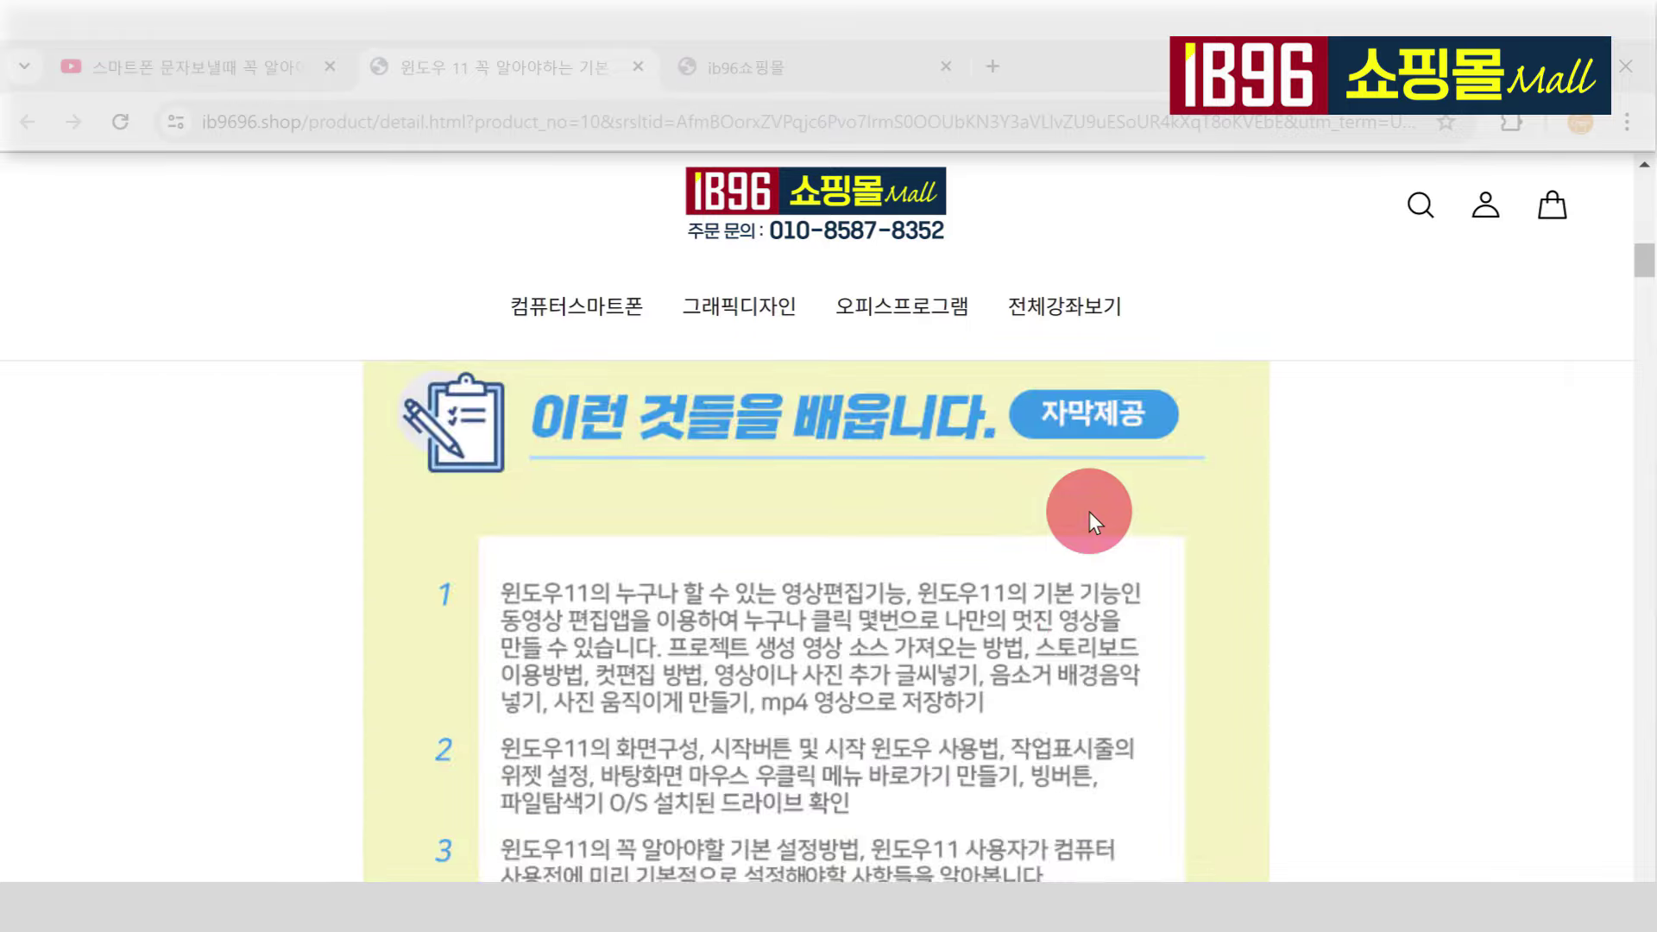
{"action": "scroll", "coordinate": [1088, 512], "scroll_direction": "up", "scroll_amount": 8}
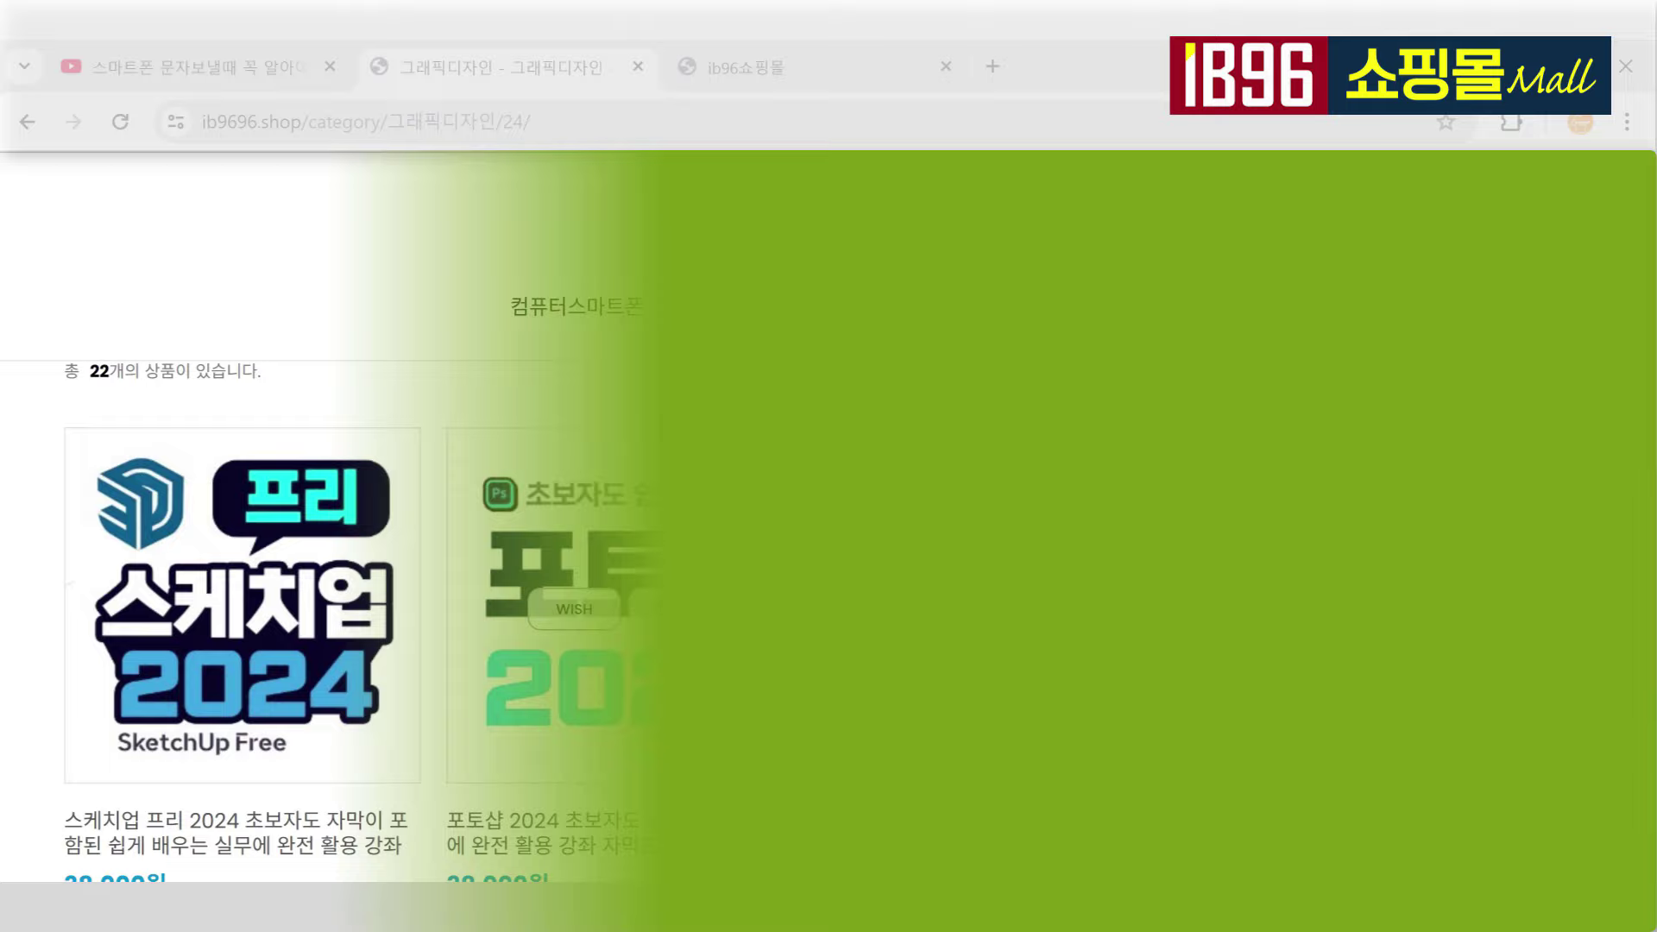
Open the 포토샵 2024 course from the 그래픽디자인 category and examine its topic list, subtitled screenshots and example images.
{"action": "left_click", "coordinate": [726, 667]}
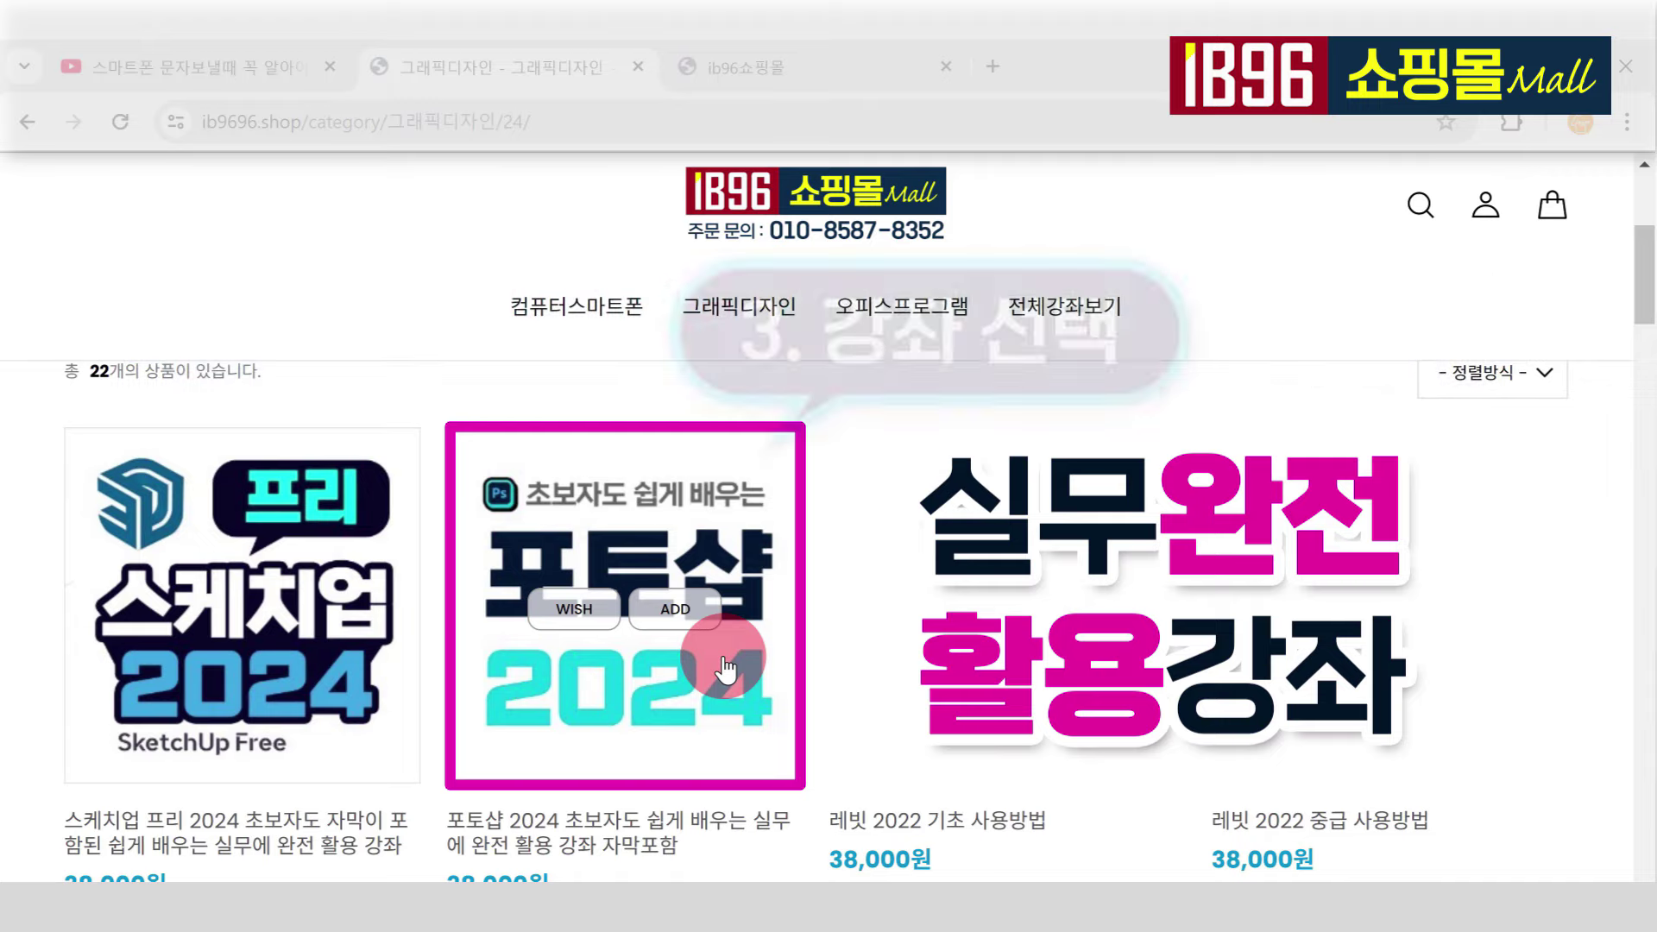
{"action": "left_click", "coordinate": [662, 675]}
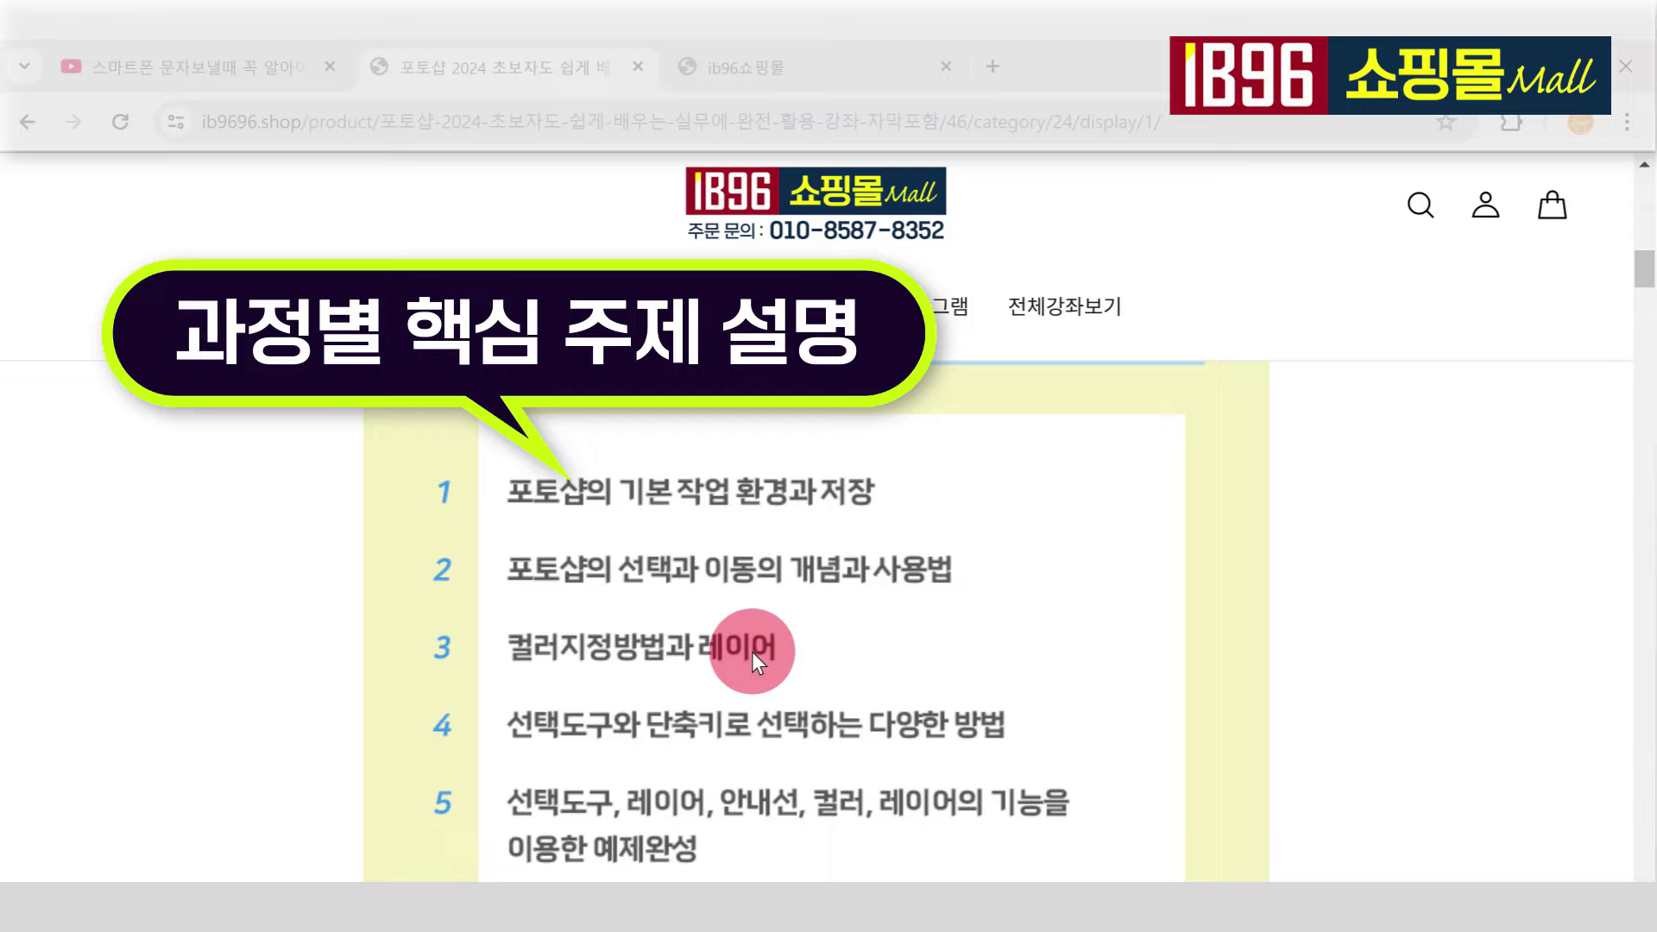
{"action": "scroll", "coordinate": [752, 652], "scroll_direction": "down", "scroll_amount": 2}
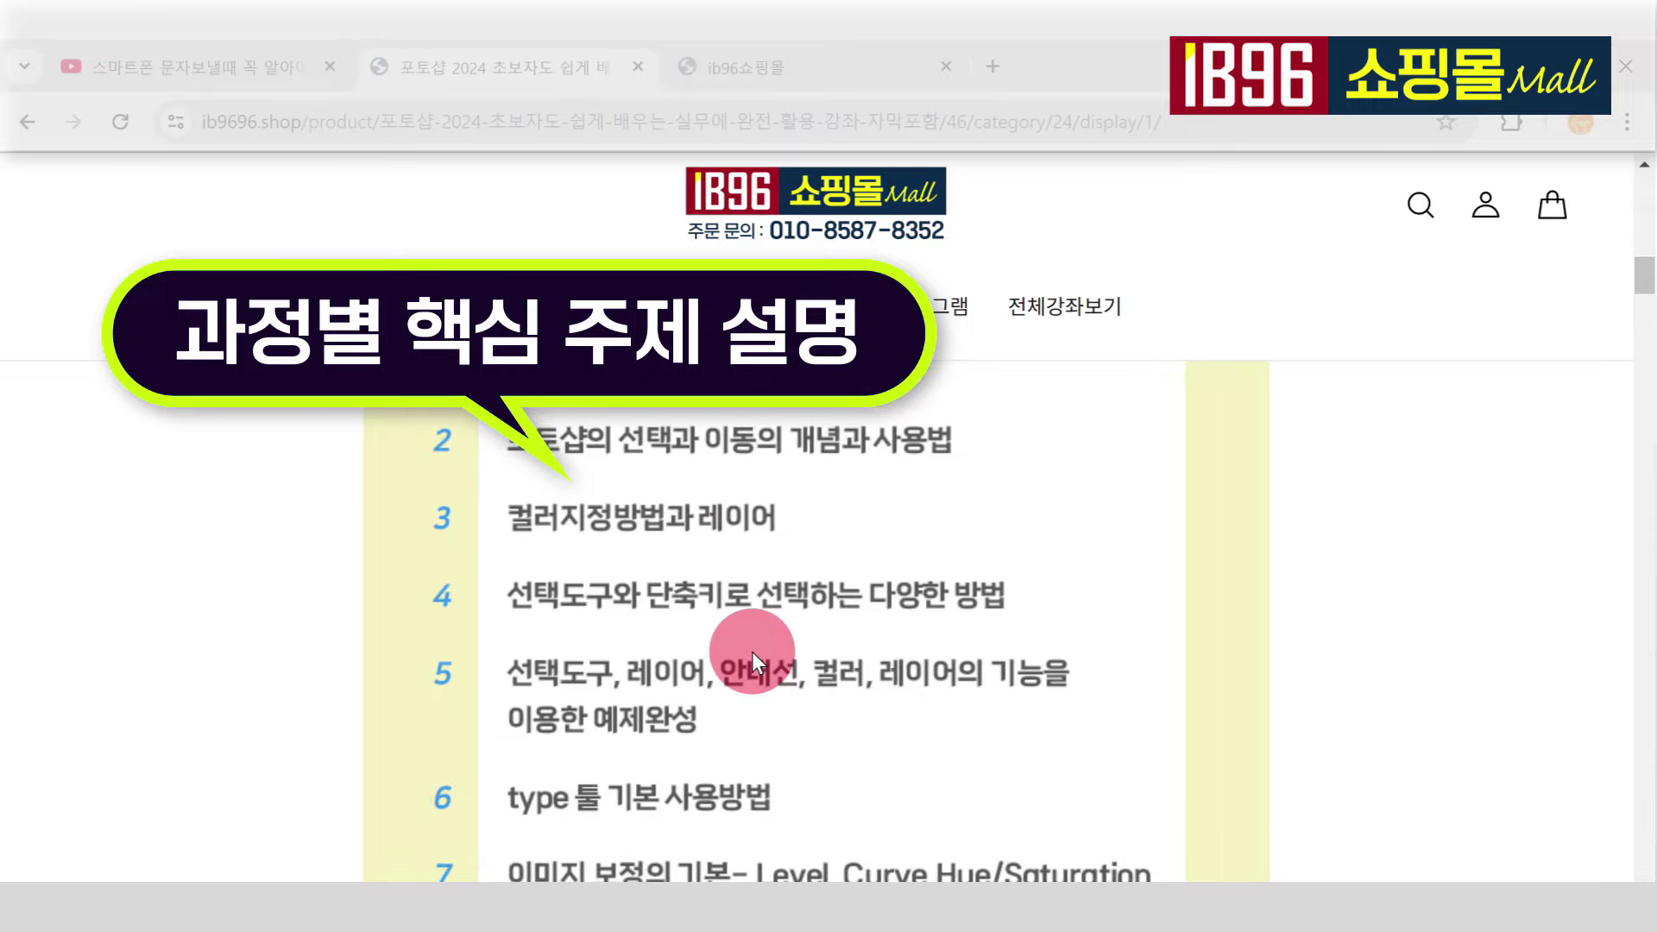
{"action": "scroll", "coordinate": [753, 651], "scroll_direction": "down", "scroll_amount": 4}
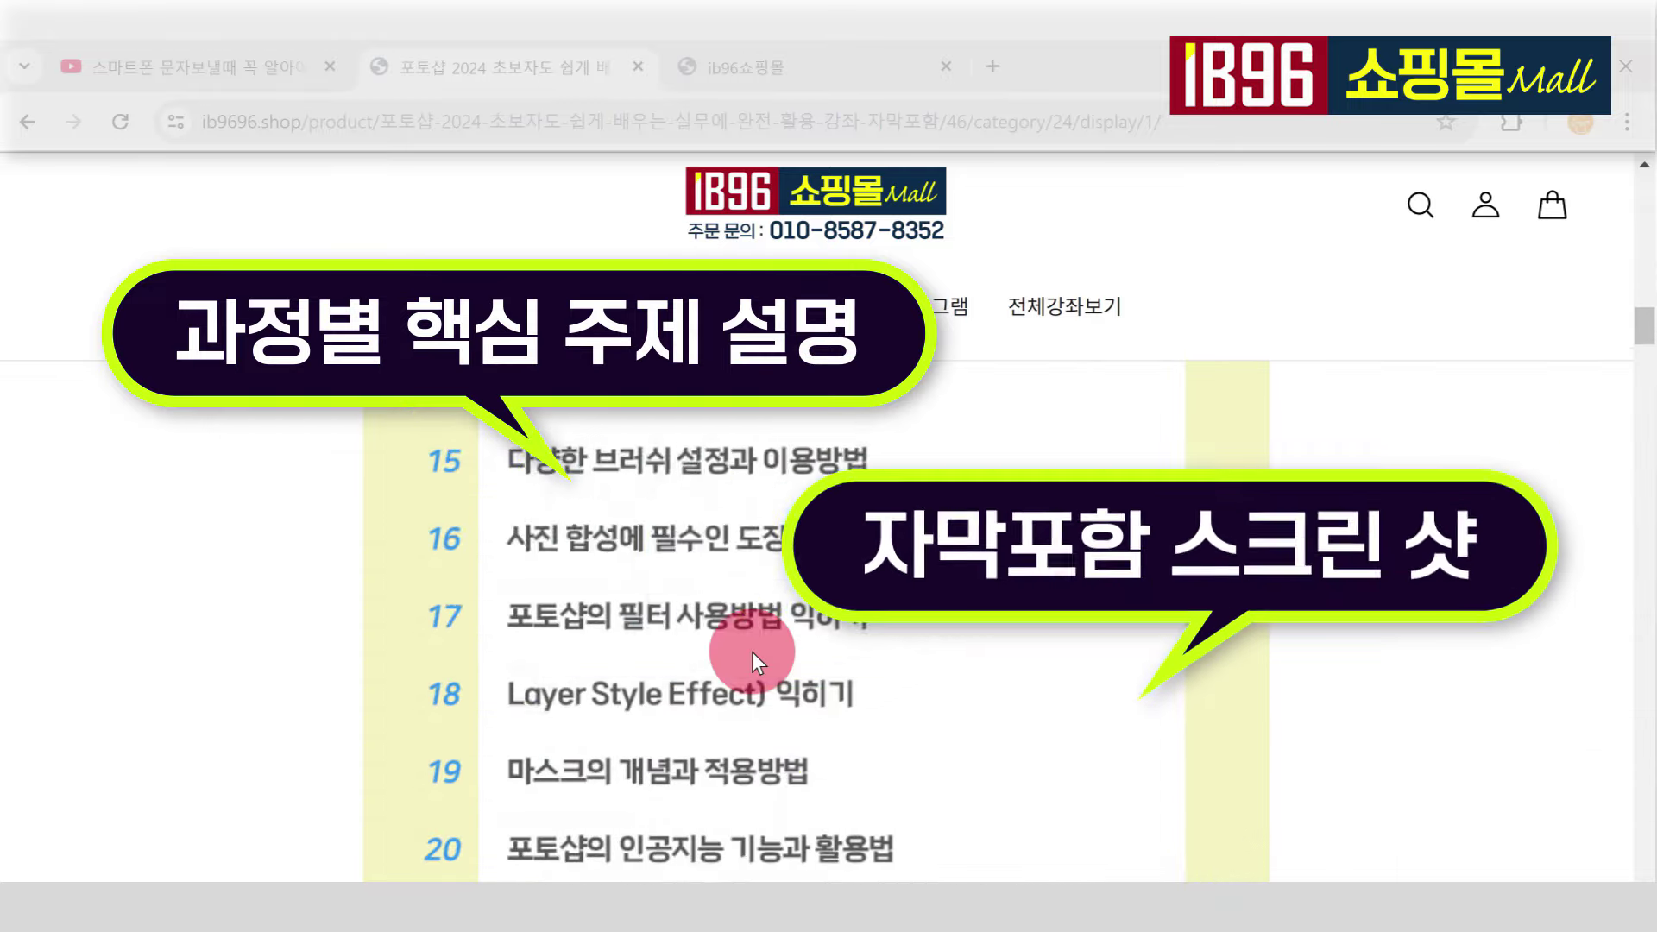
{"action": "scroll", "coordinate": [752, 651], "scroll_direction": "down", "scroll_amount": 6}
{"action": "scroll", "coordinate": [752, 651], "scroll_direction": "down", "scroll_amount": 8}
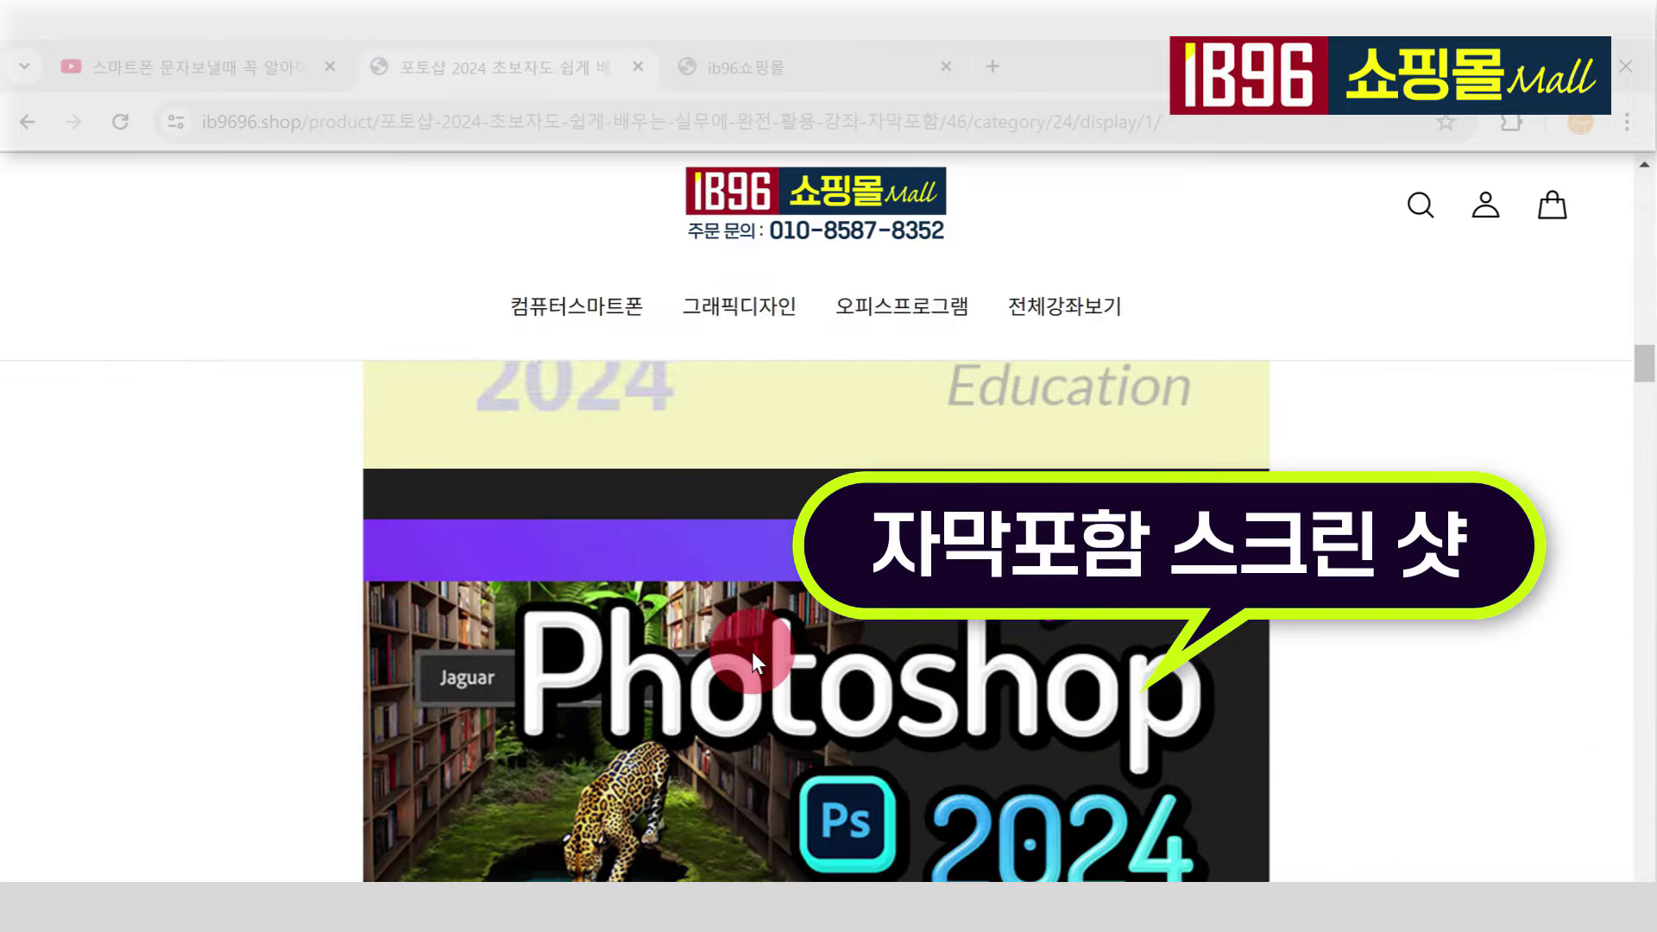
{"action": "scroll", "coordinate": [752, 652], "scroll_direction": "down", "scroll_amount": 8}
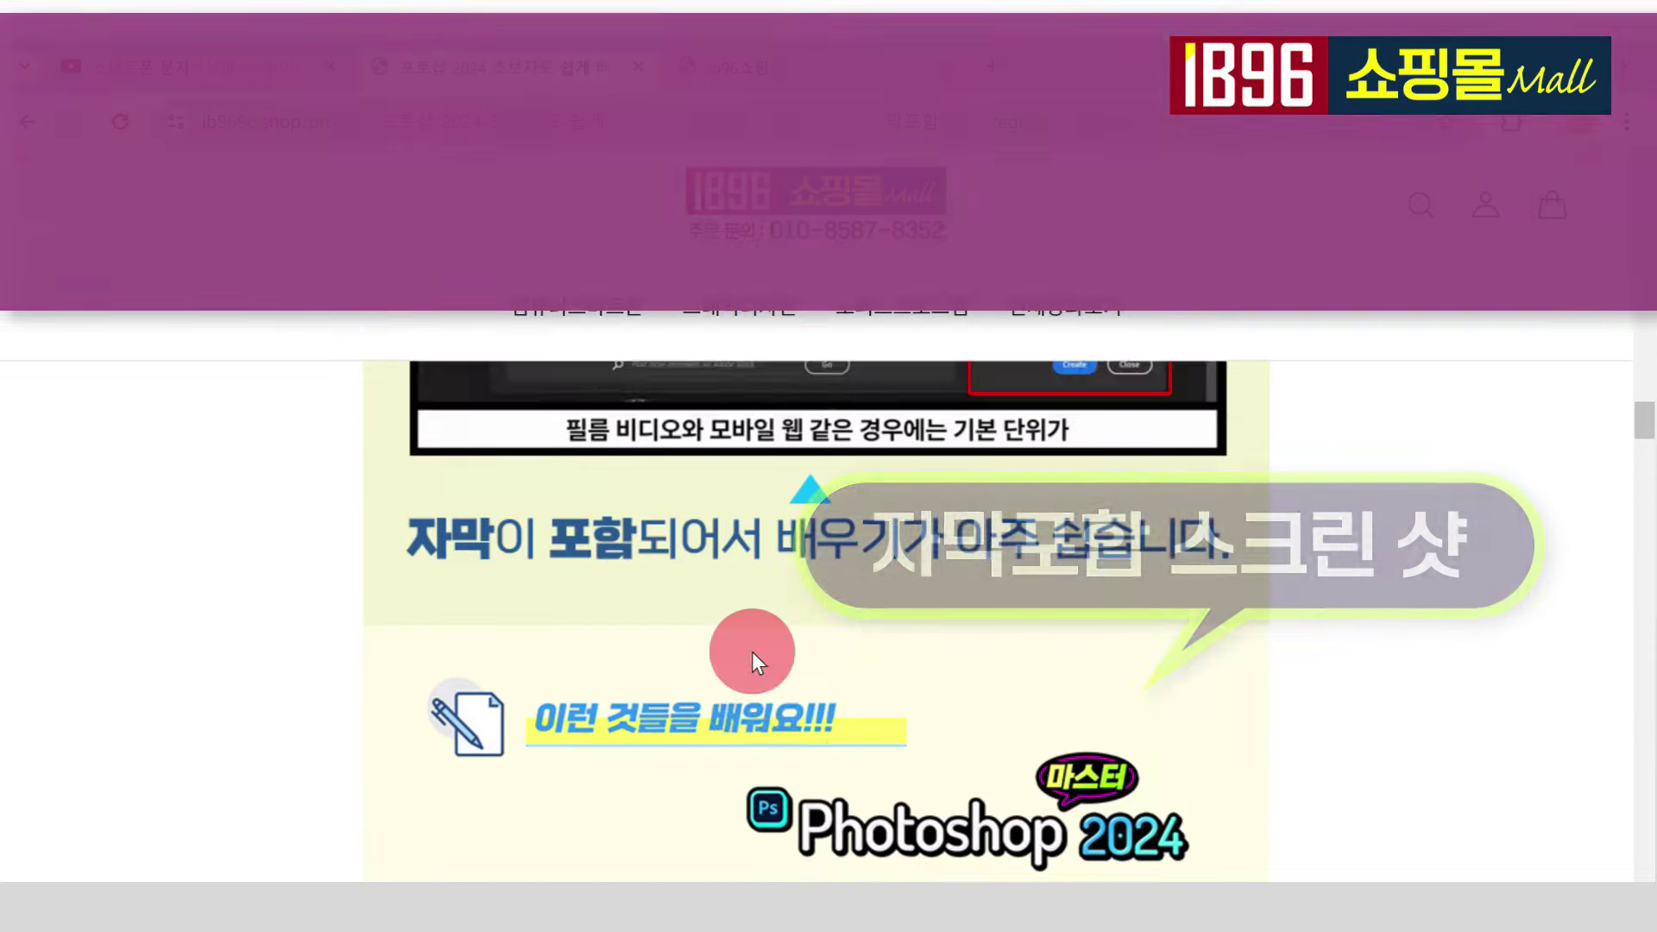
{"action": "scroll", "coordinate": [751, 654], "scroll_direction": "down", "scroll_amount": 5}
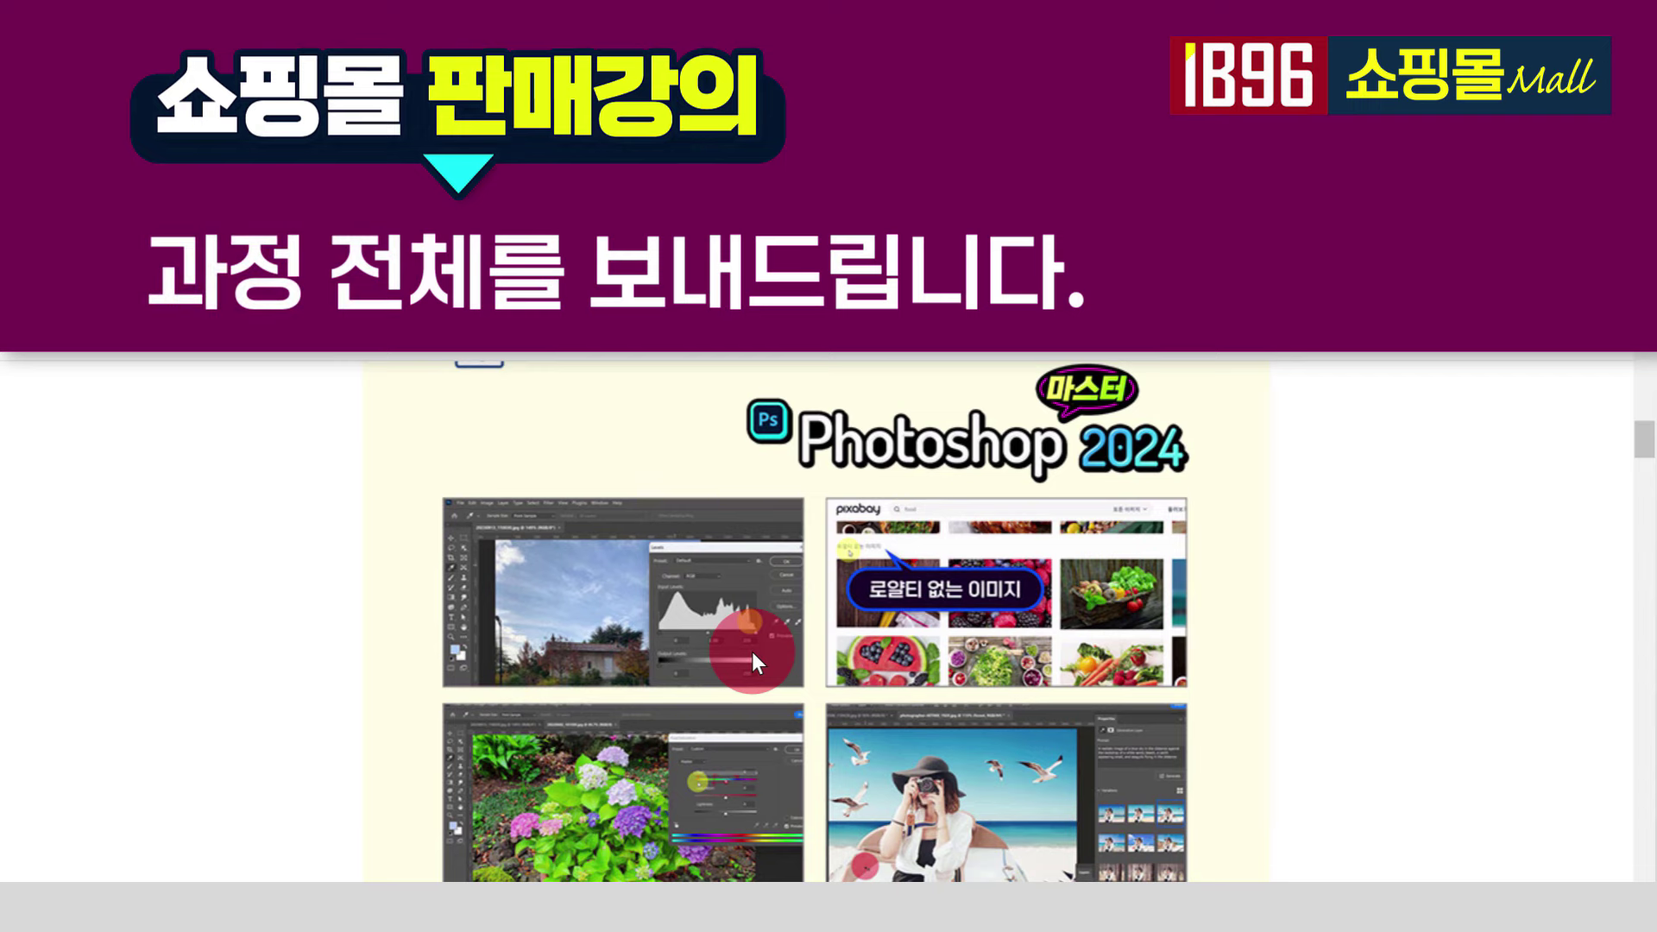
{"action": "scroll", "coordinate": [752, 652], "scroll_direction": "down", "scroll_amount": 2}
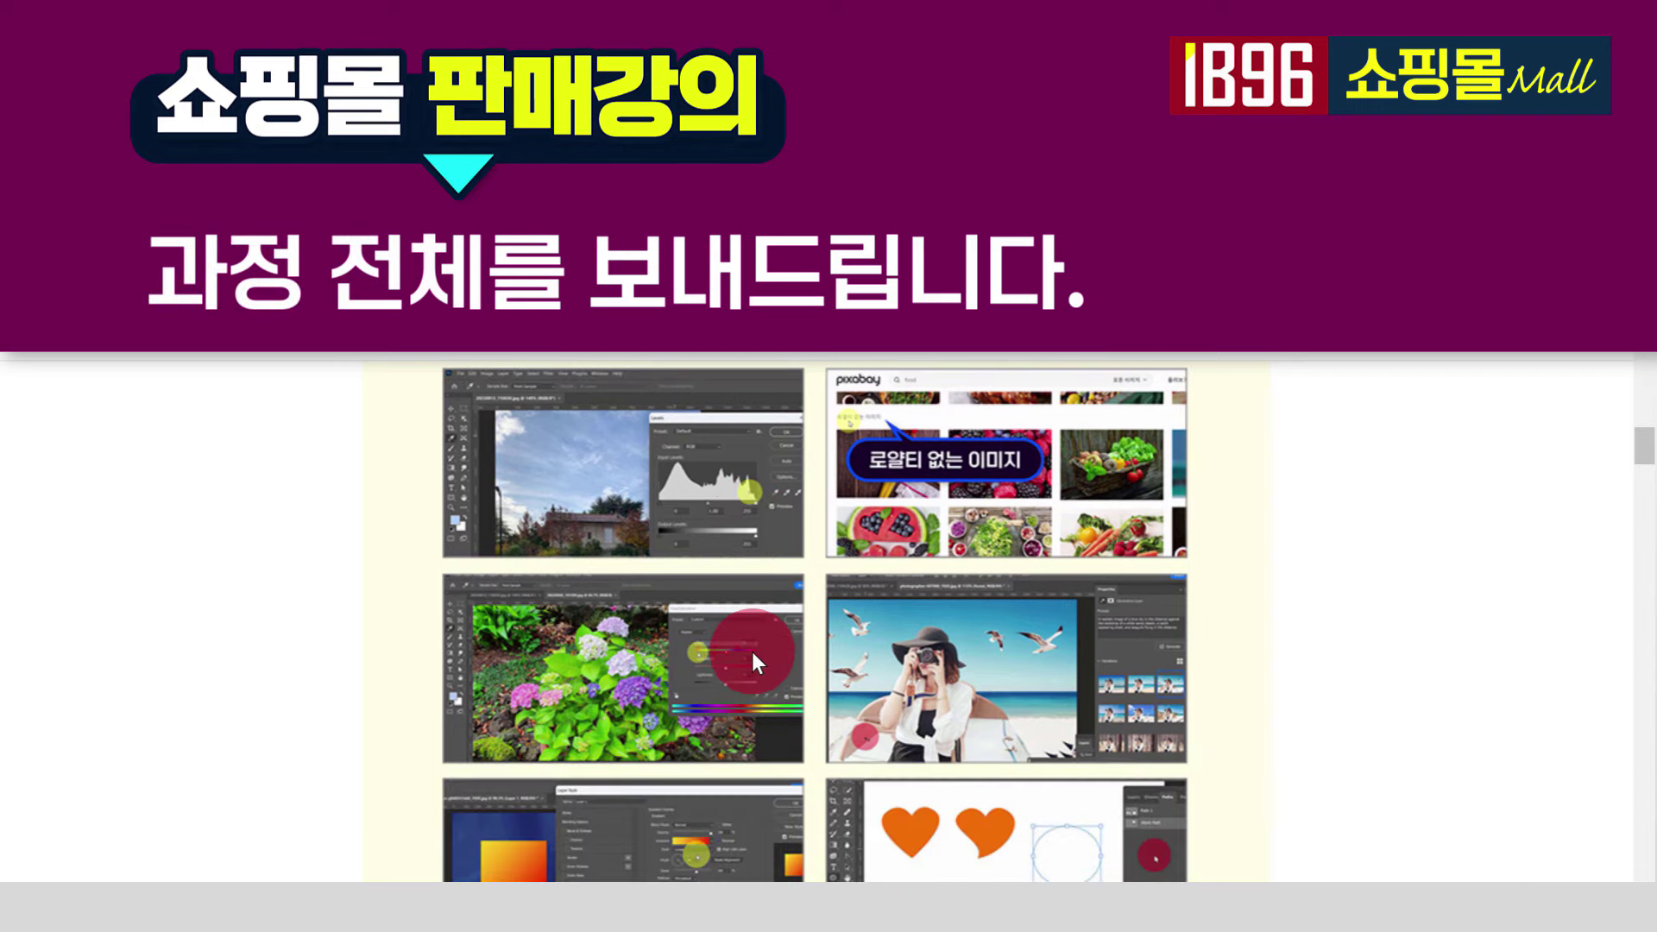
{"action": "scroll", "coordinate": [1094, 664], "scroll_direction": "down", "scroll_amount": 2}
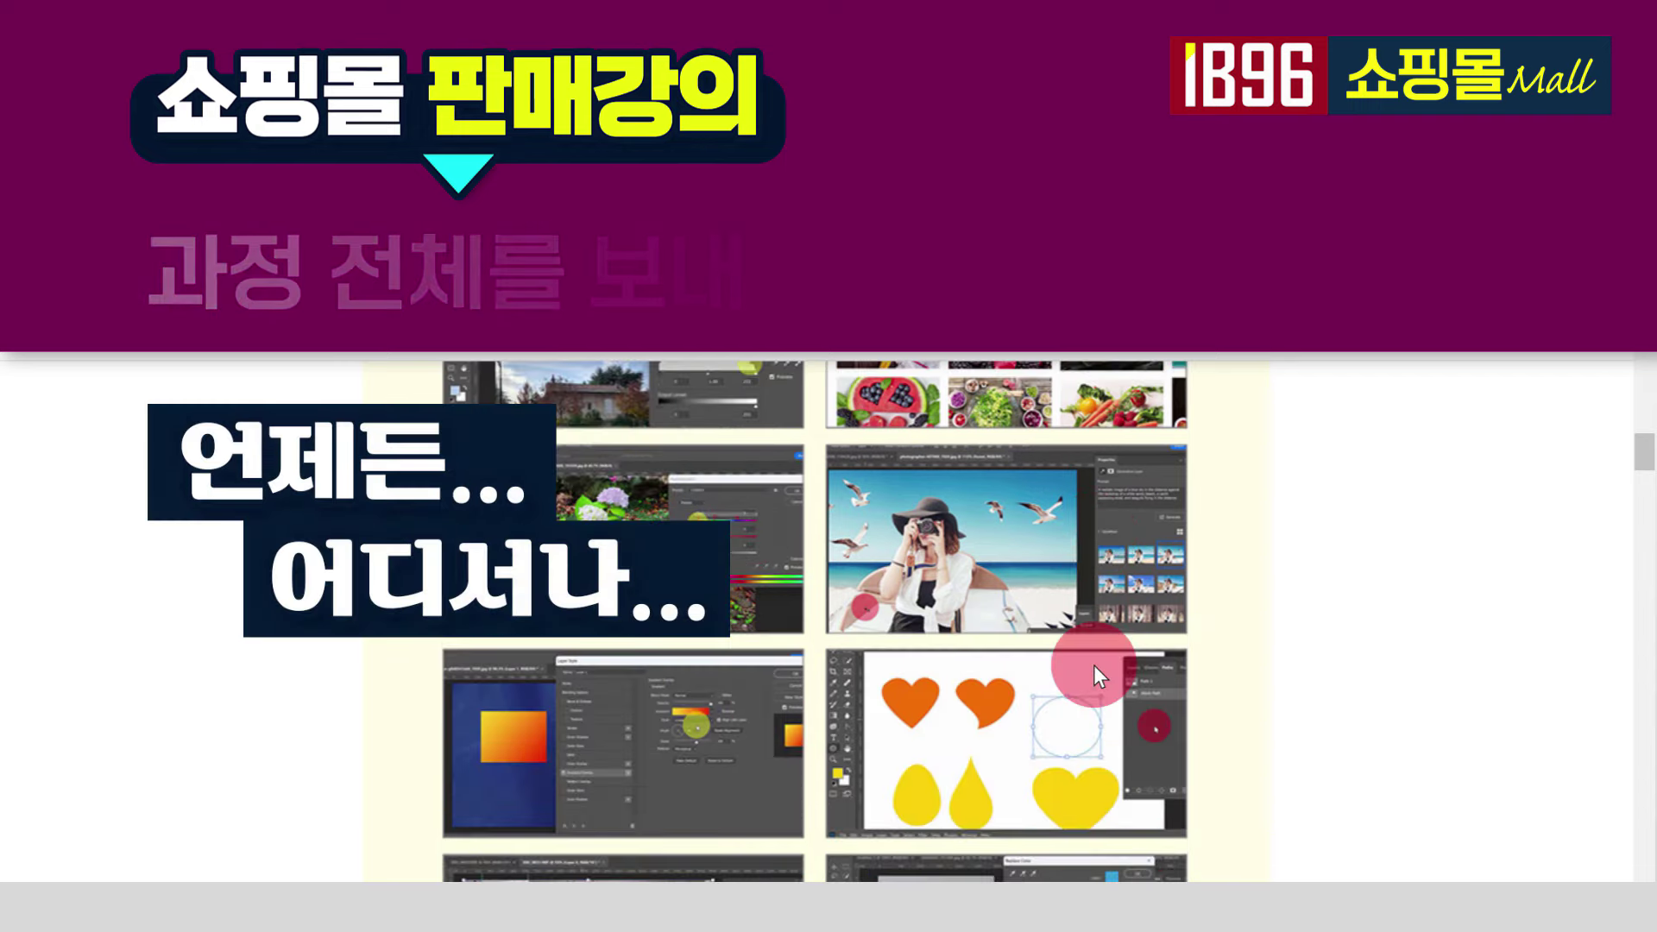